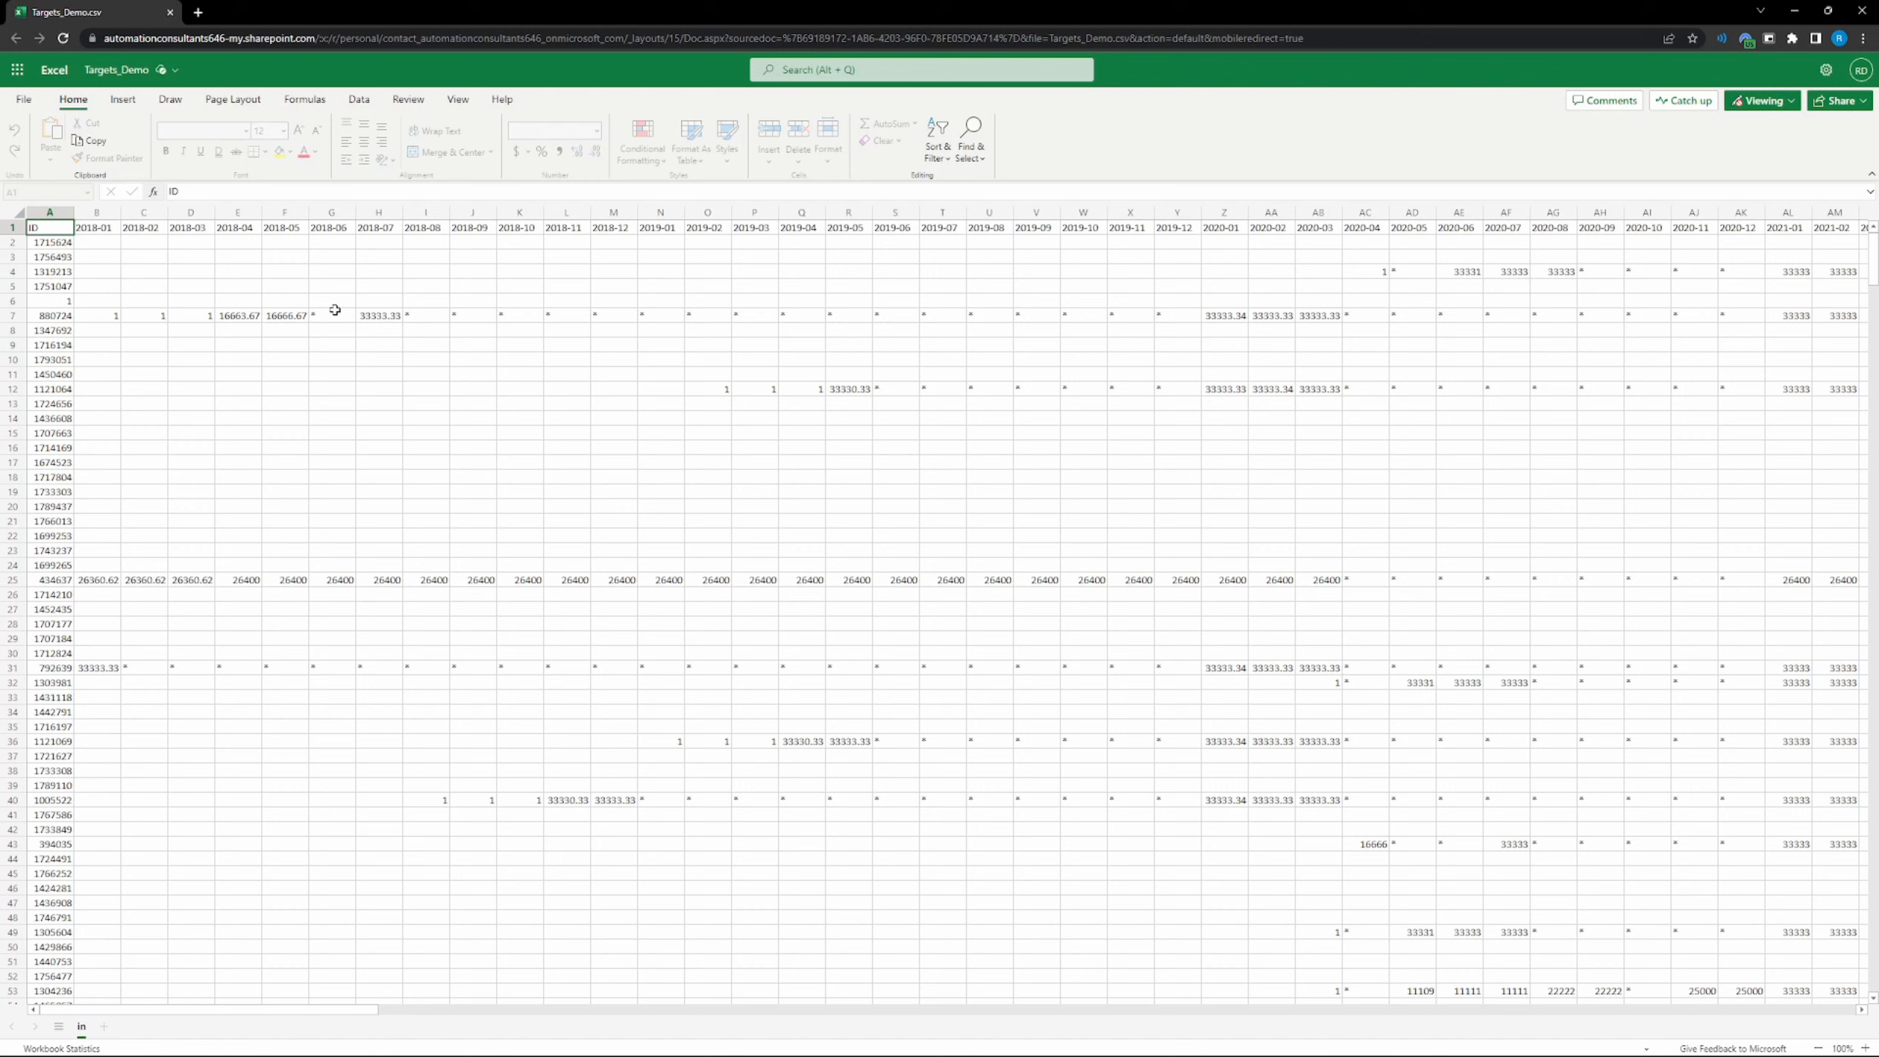
Step: Examine the target amounts and asterisk placeholders in row 7 of the Targets_Demo sheet, from 2018-04 through 2018-08
{"action": "left_click", "coordinate": [335, 312]}
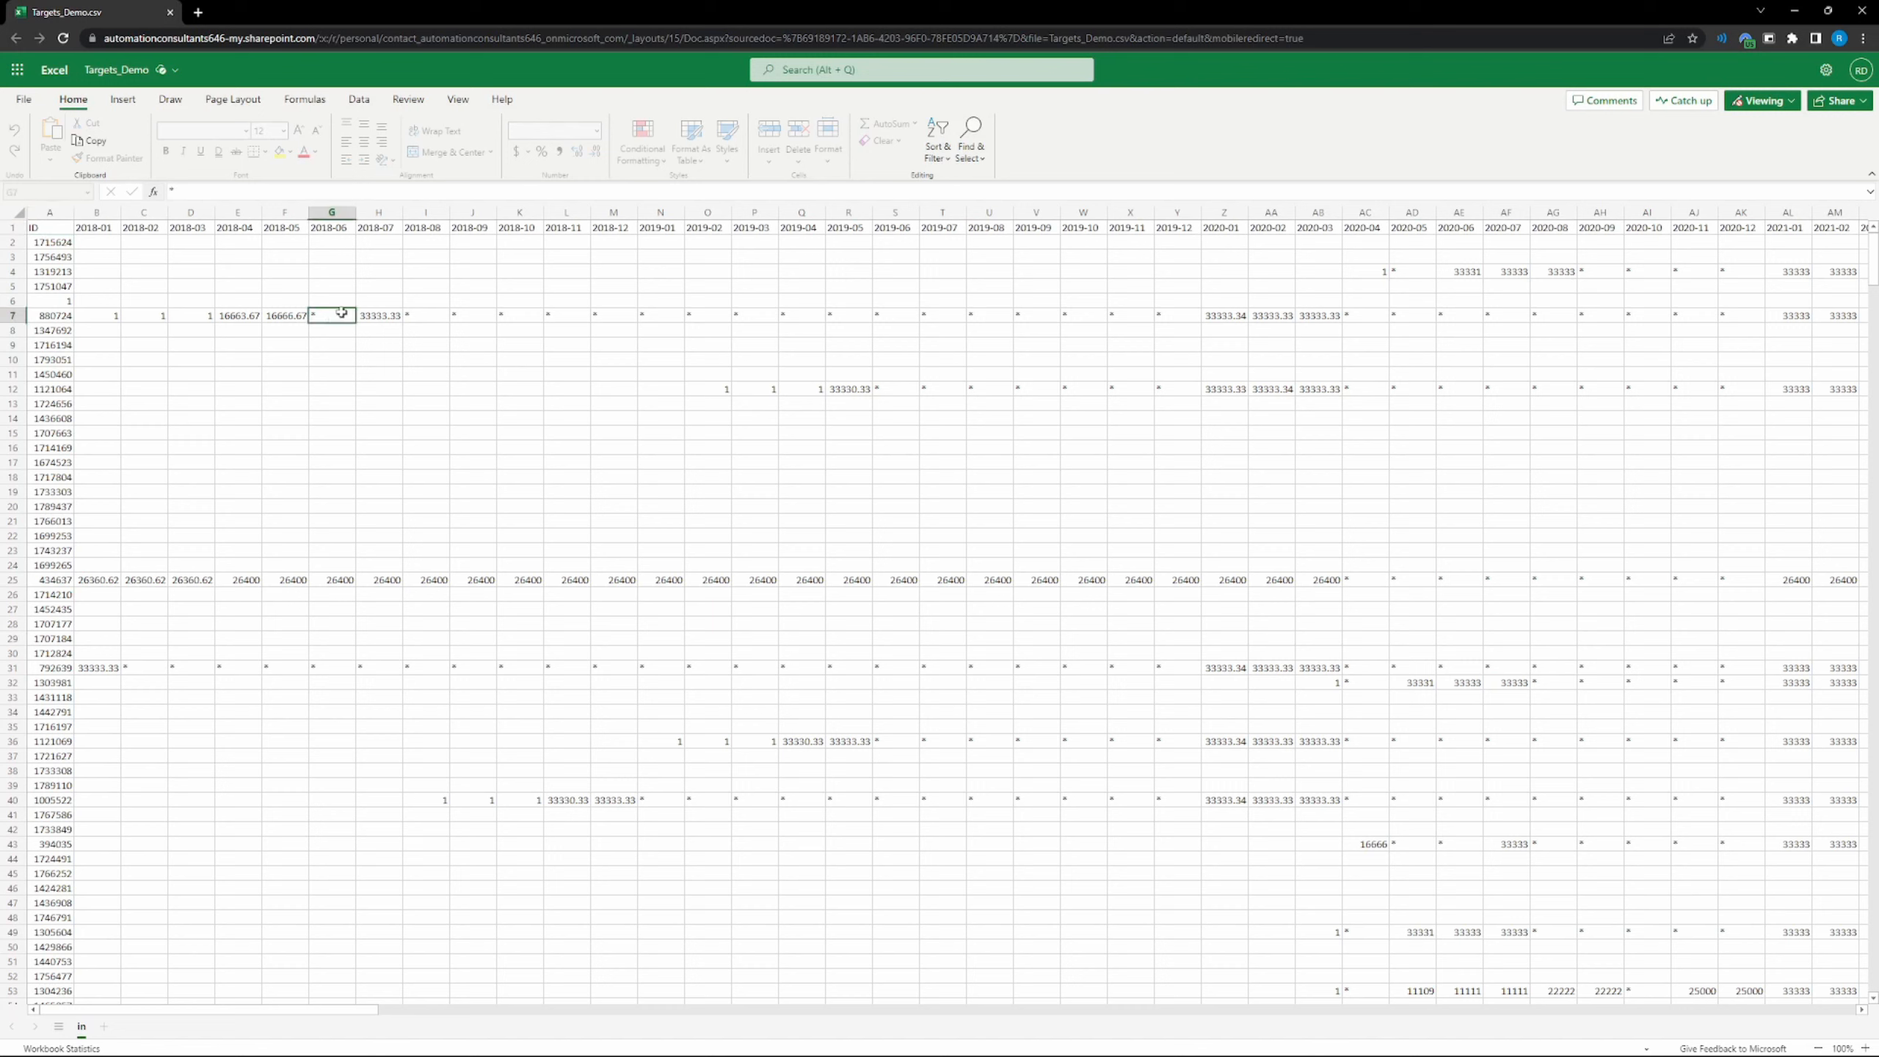
{"action": "left_click", "coordinate": [284, 317]}
{"action": "left_click", "coordinate": [417, 324]}
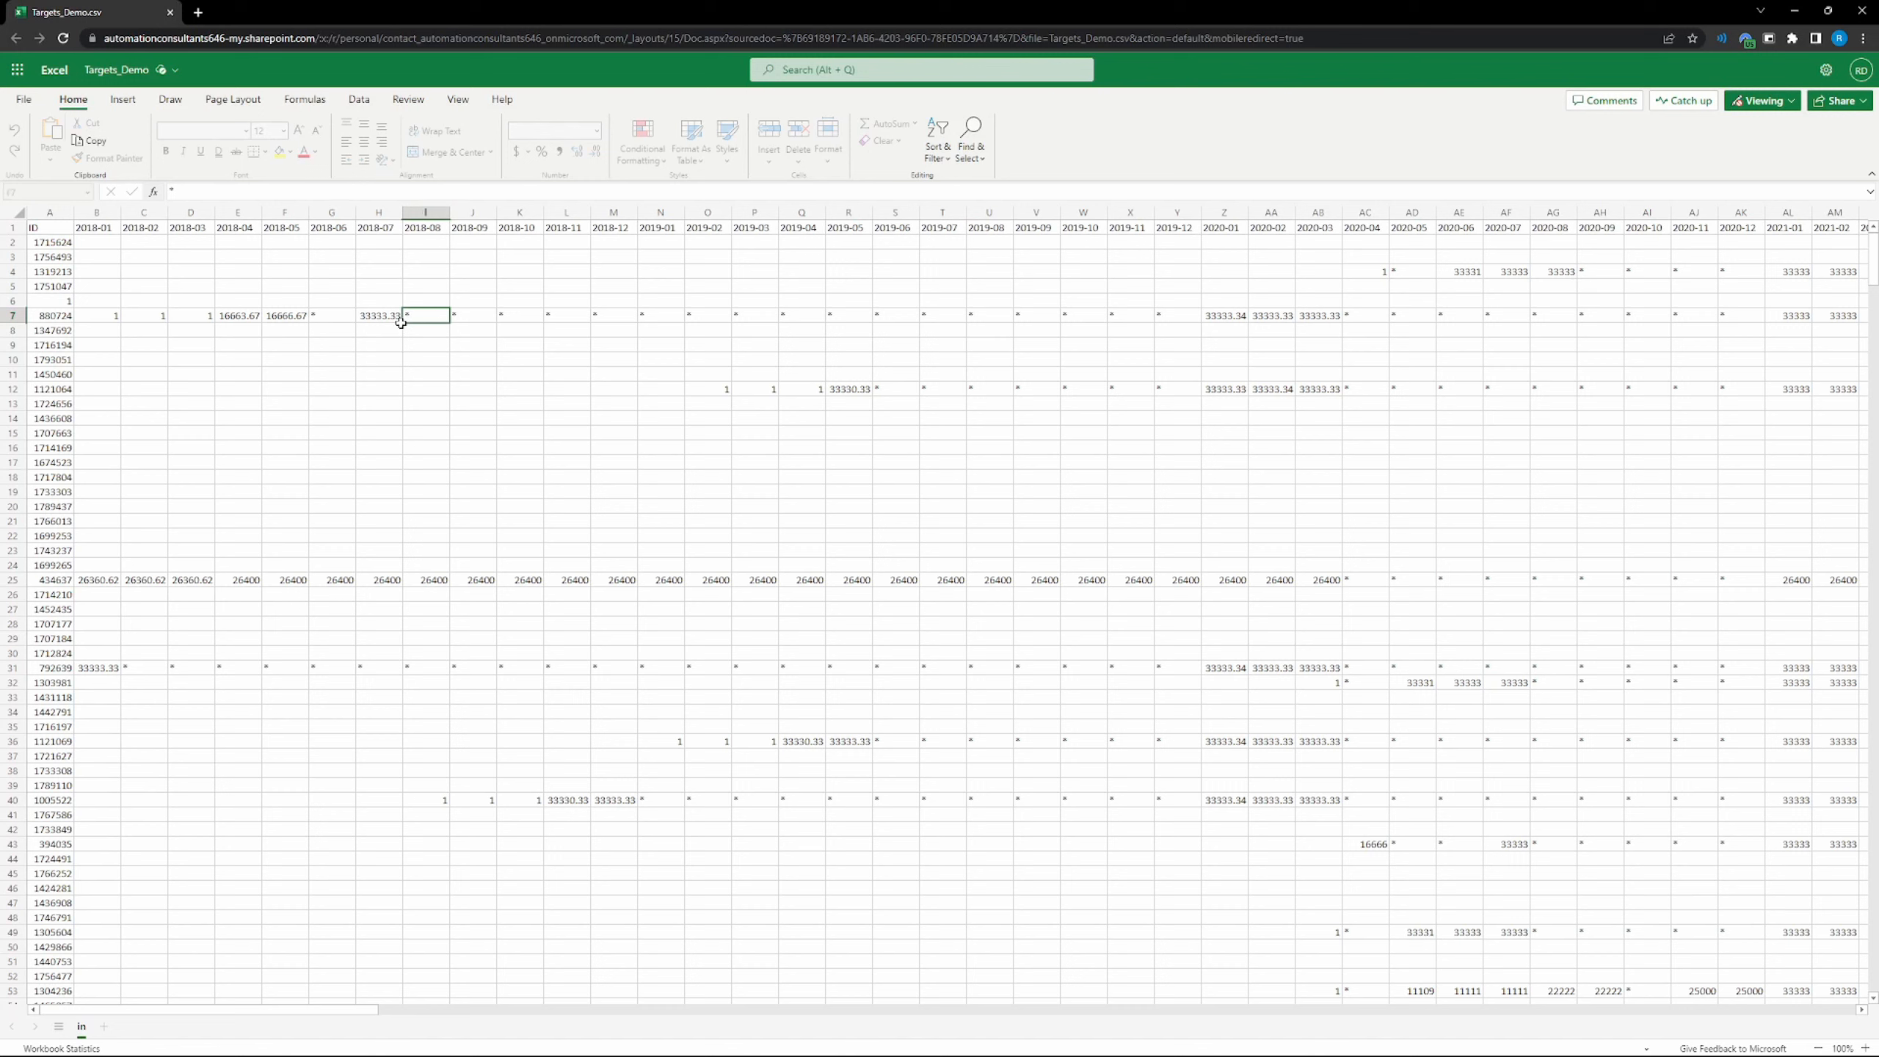
{"action": "left_click", "coordinate": [325, 319]}
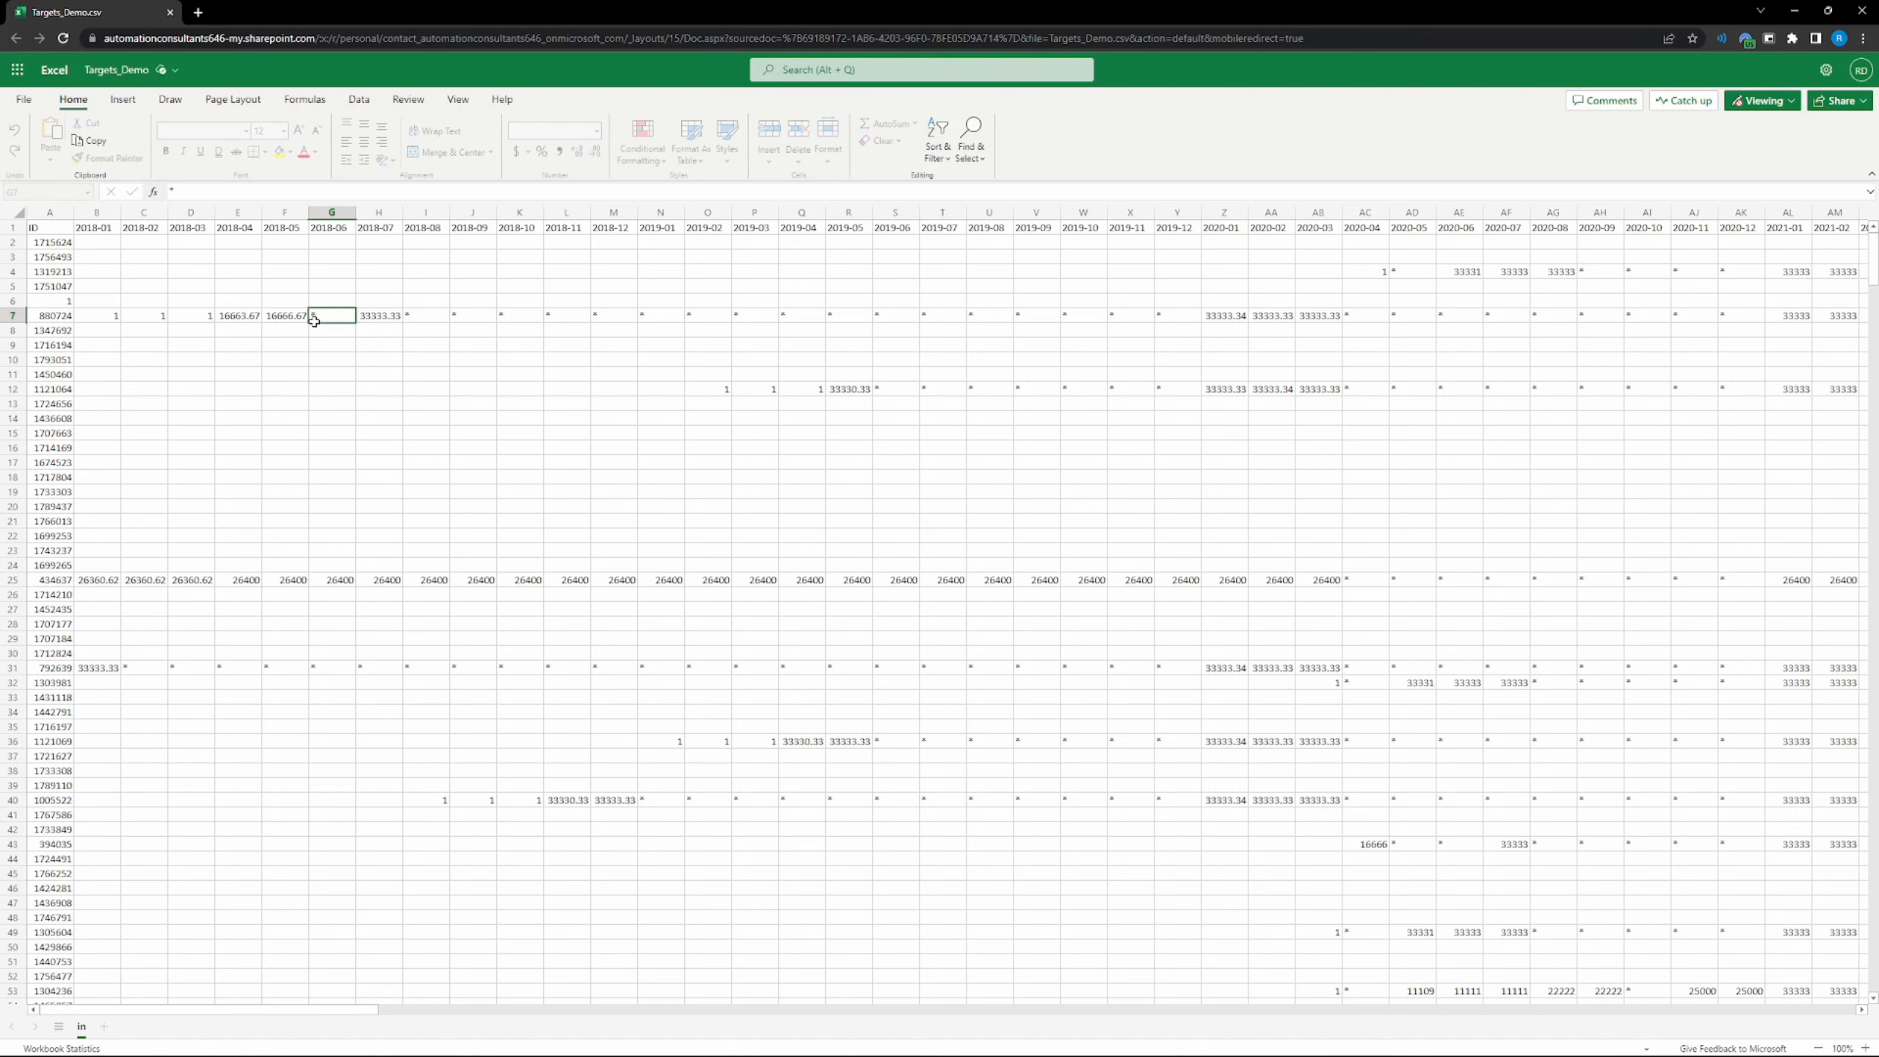
{"action": "left_click", "coordinate": [282, 320]}
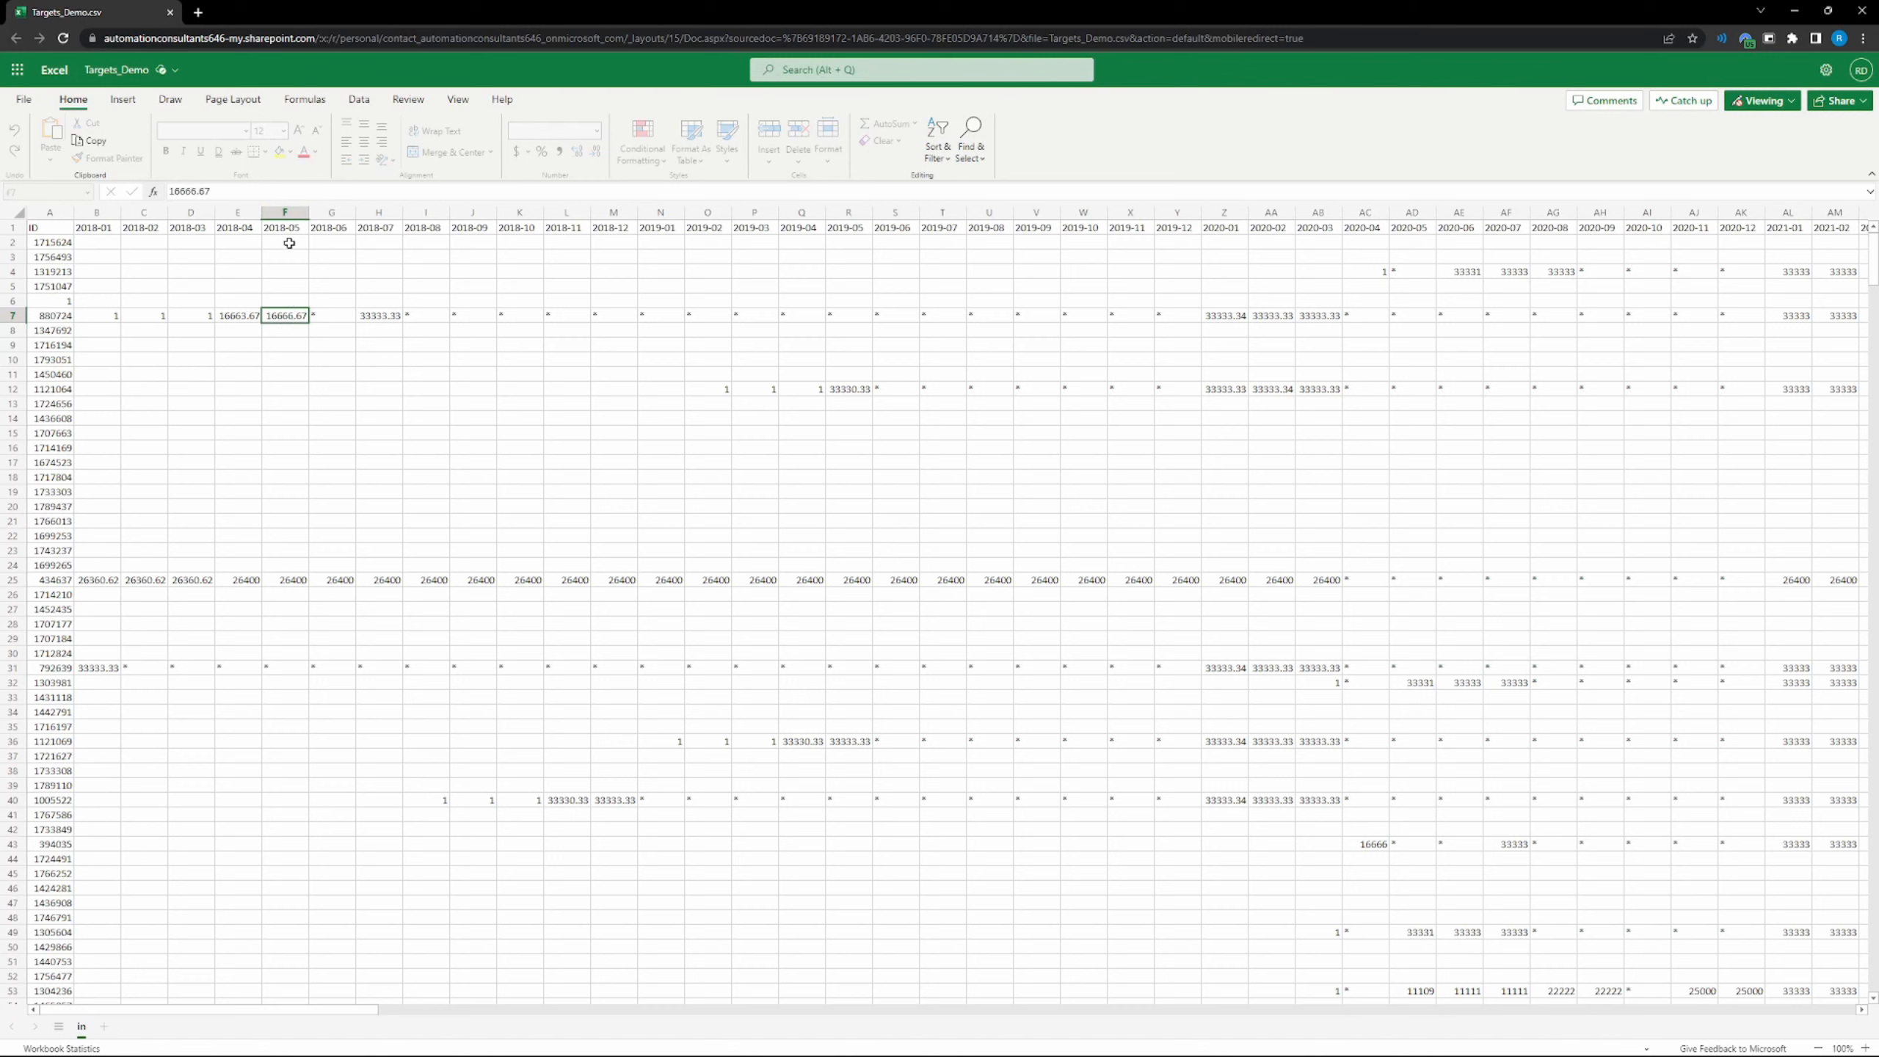
{"action": "left_click", "coordinate": [249, 319]}
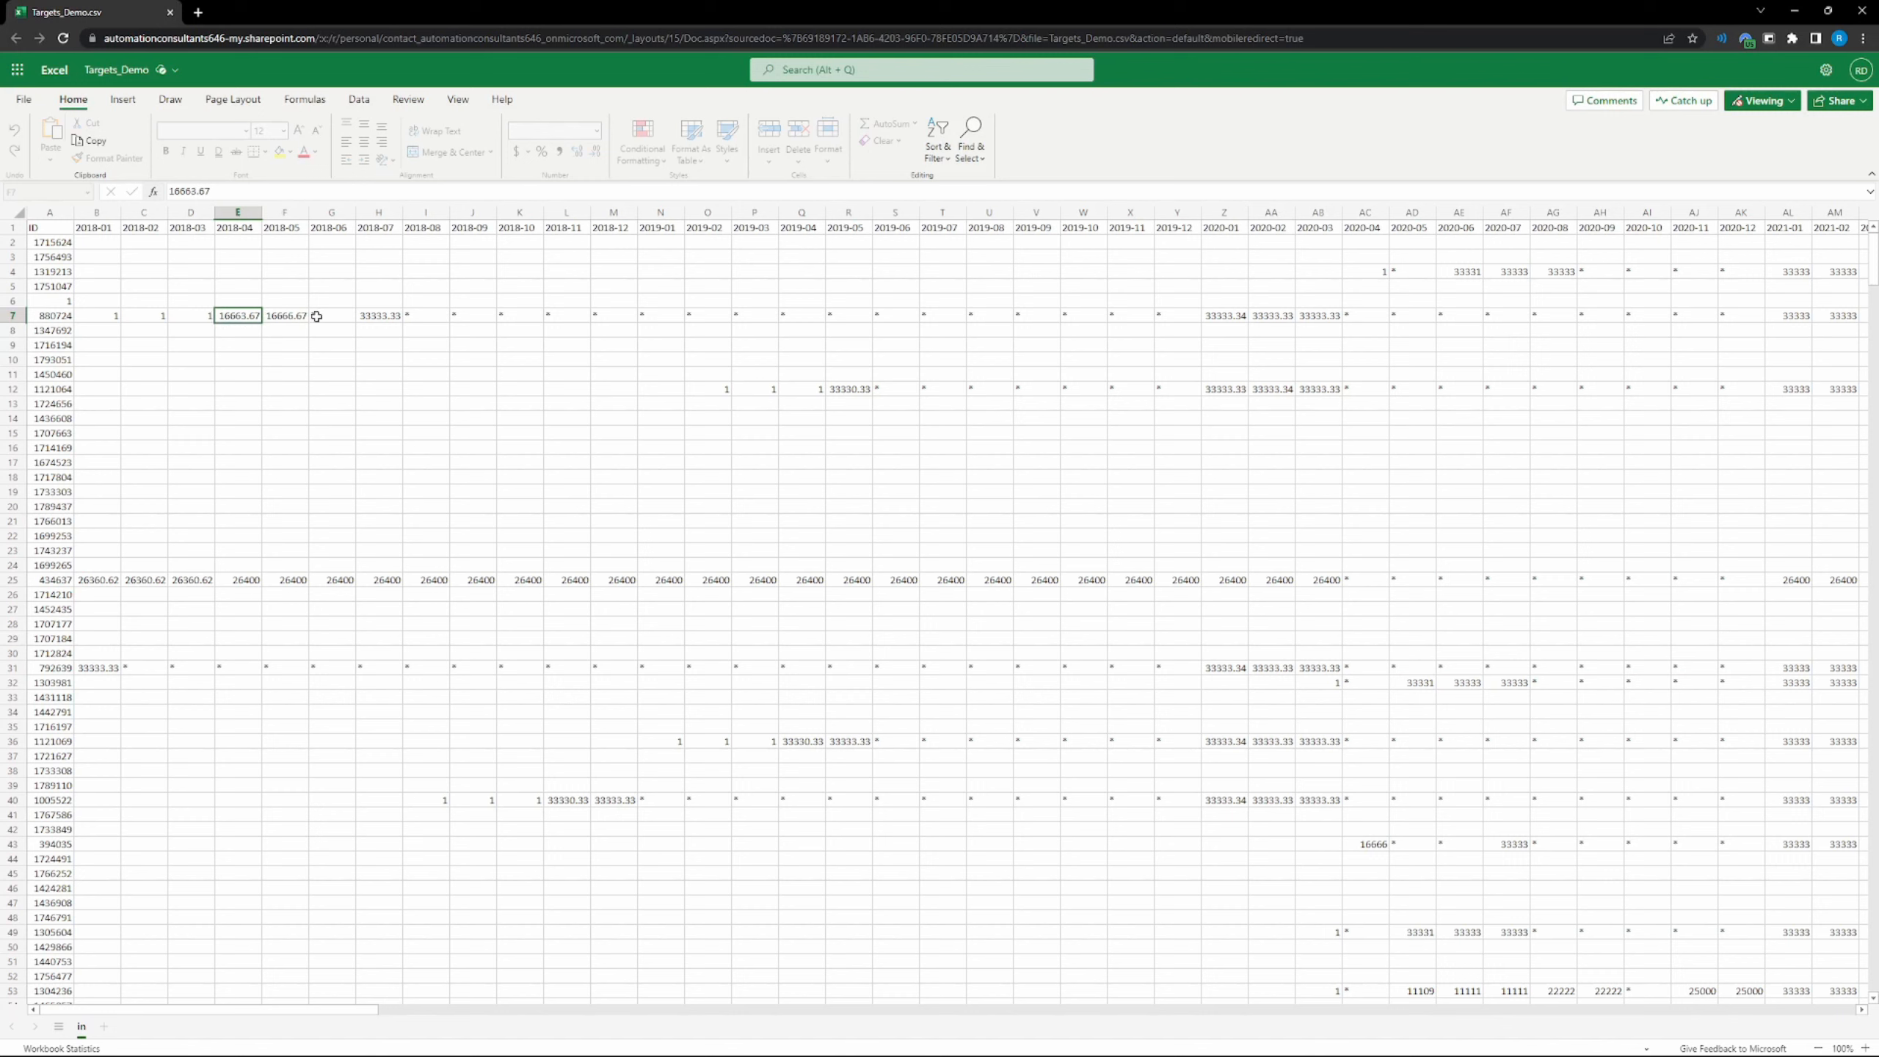
{"action": "left_click", "coordinate": [371, 315]}
{"action": "left_click", "coordinate": [433, 316]}
{"action": "left_click", "coordinate": [386, 312]}
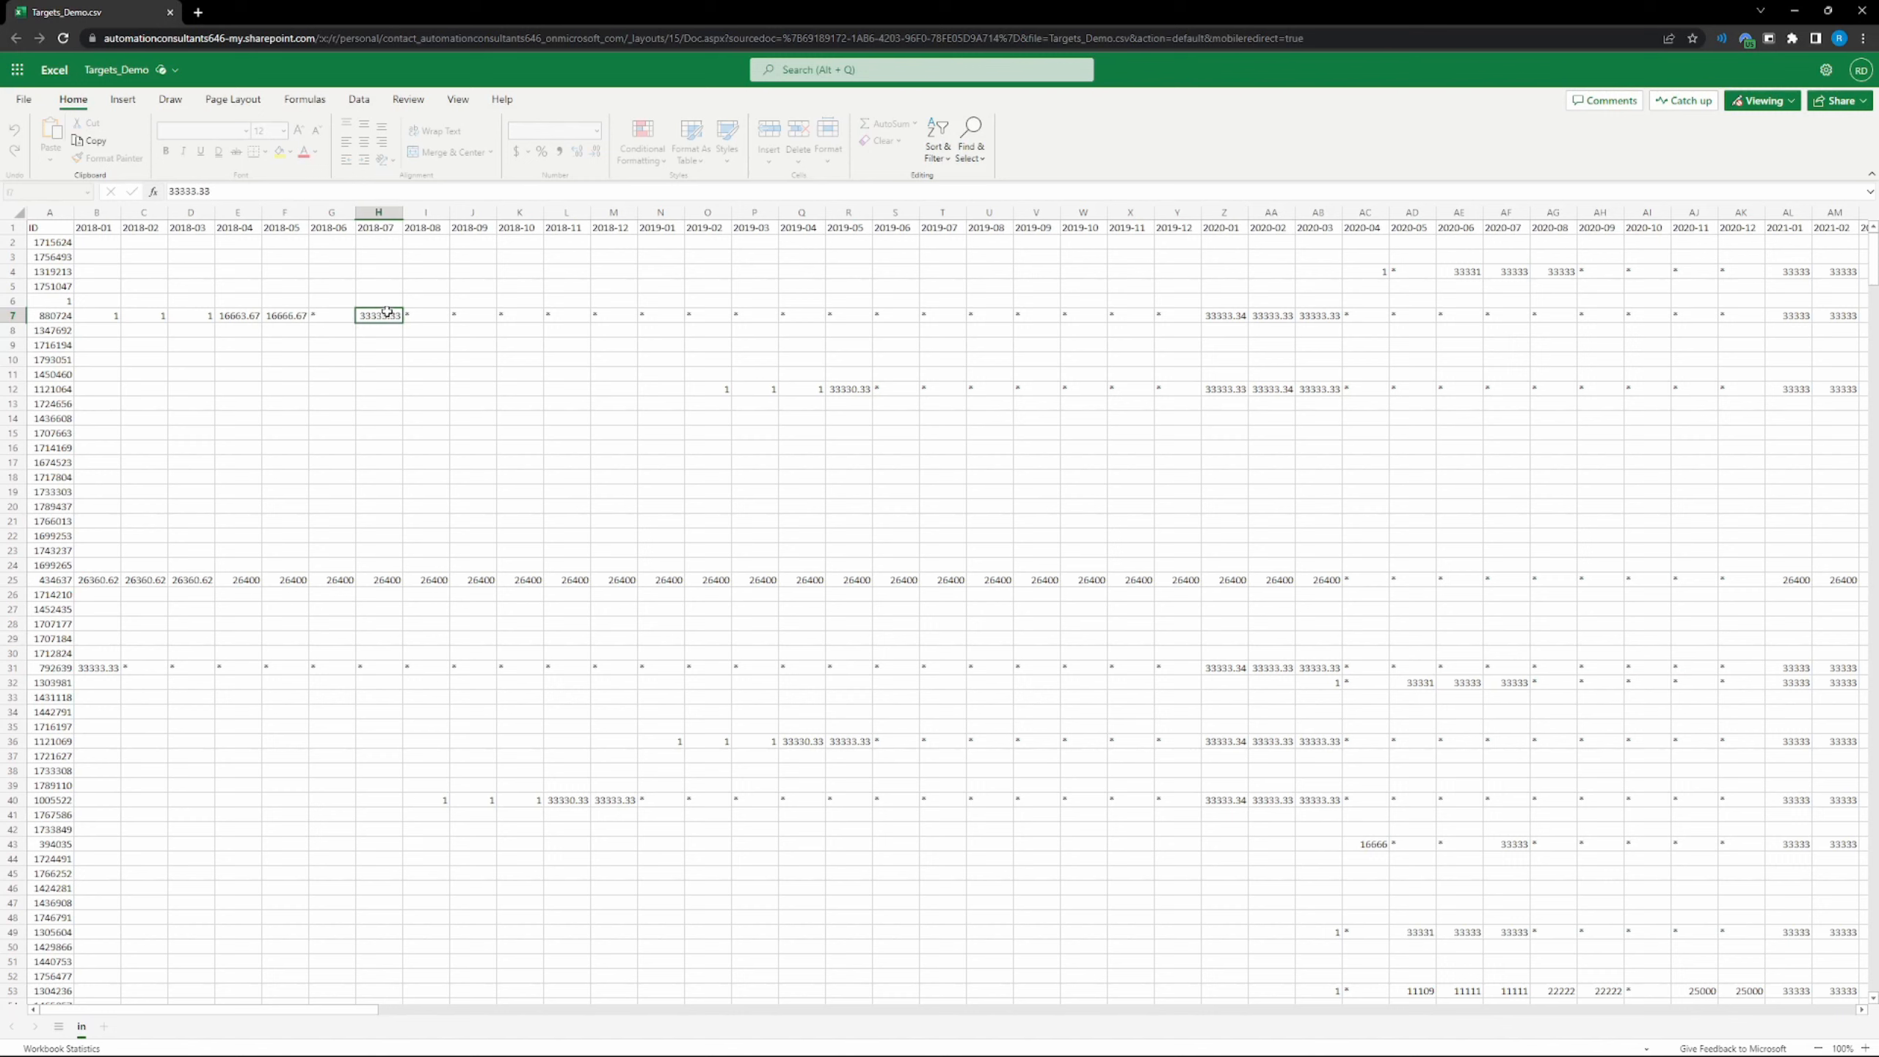
{"action": "left_click", "coordinate": [416, 316]}
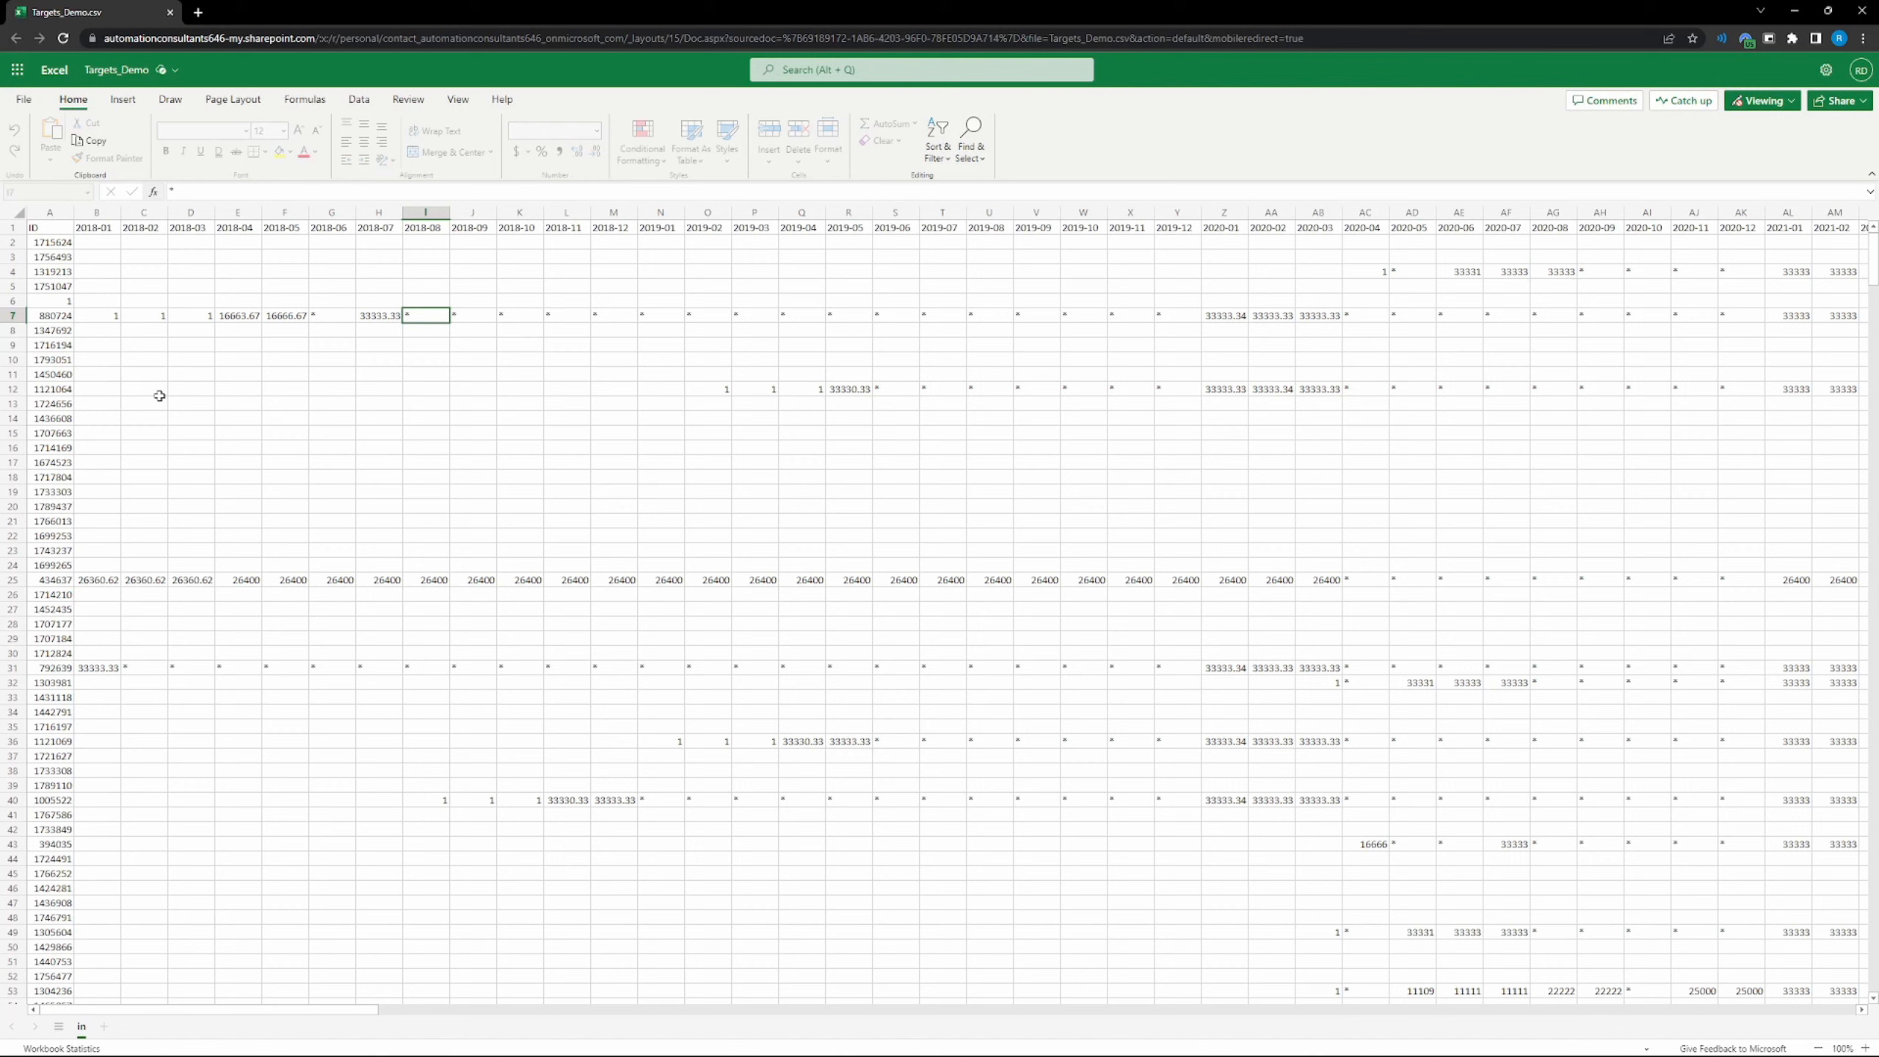
Step: Examine the year-month column headers across the Targets_Demo sheet, including 2018-10, 2019-06 and 2022-12, and the values beneath them
{"action": "left_click", "coordinate": [20, 212]}
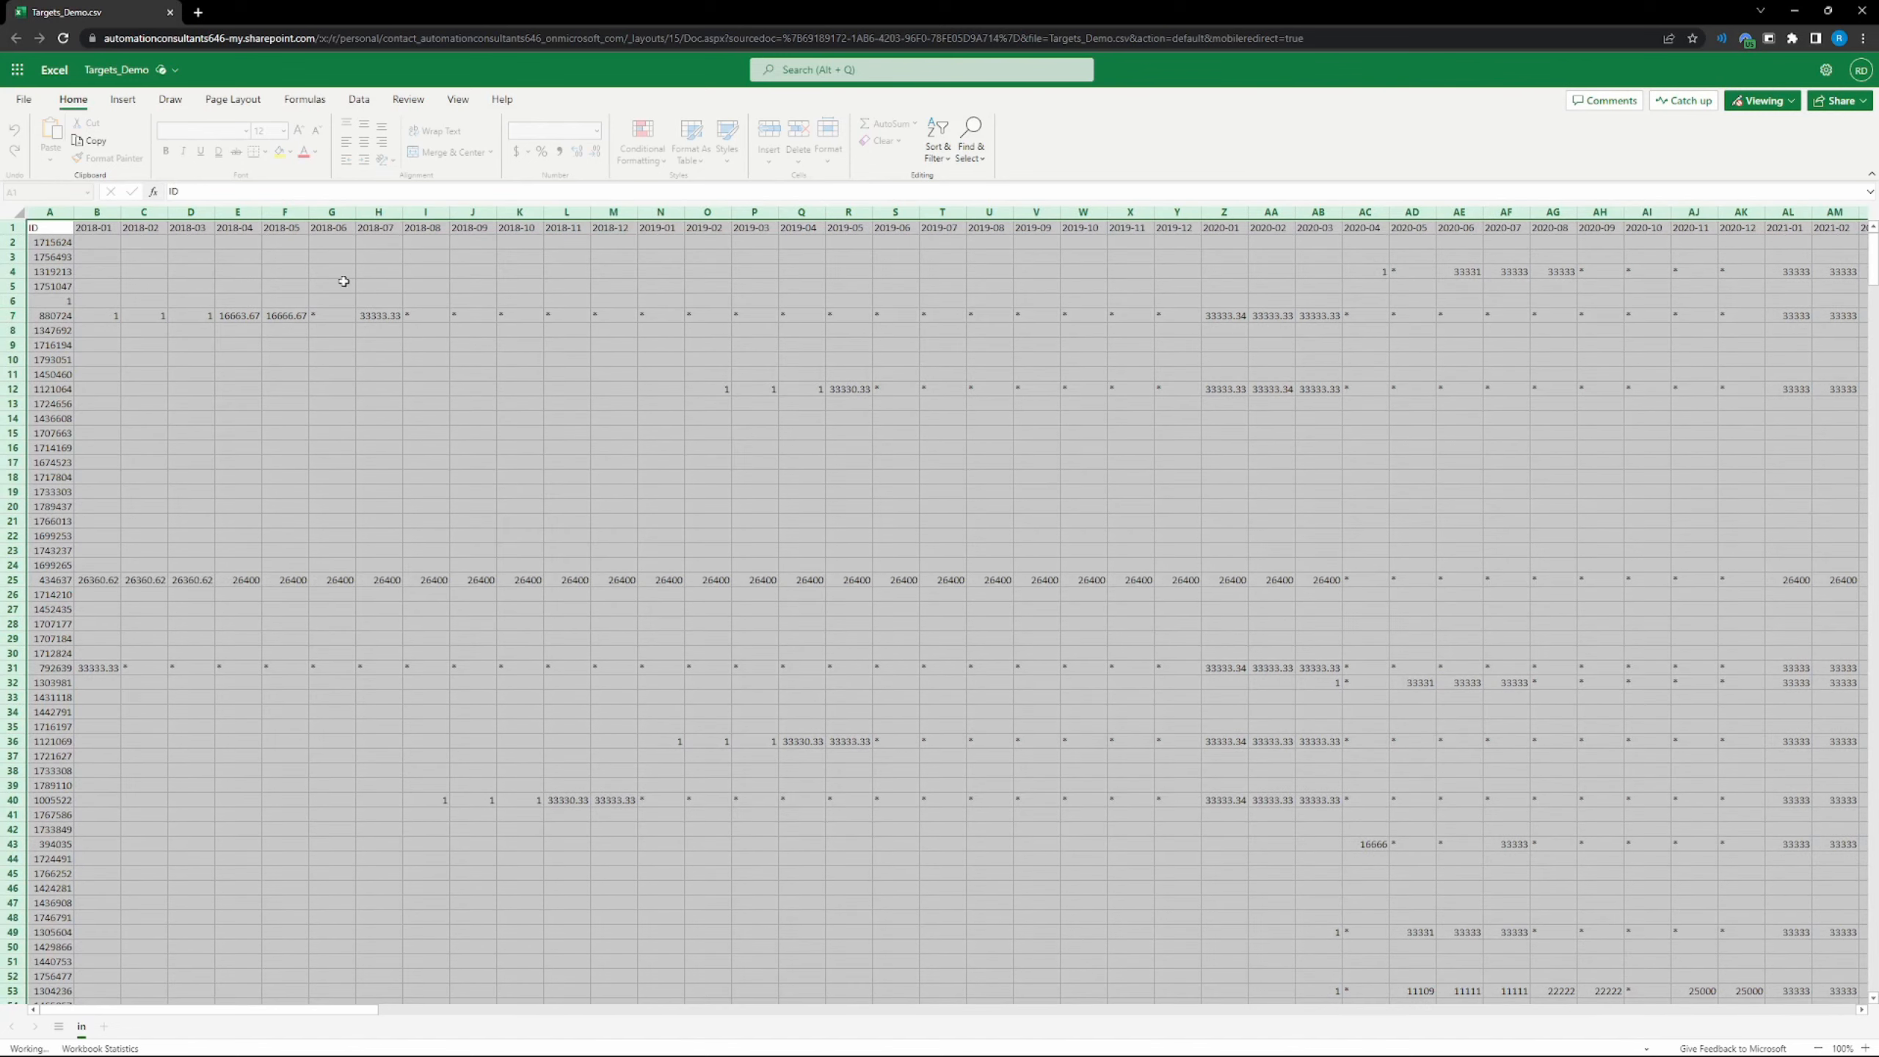
{"action": "left_click_drag", "start_coordinate": [344, 282], "coordinate": [345, 273]}
{"action": "left_click", "coordinate": [523, 243]}
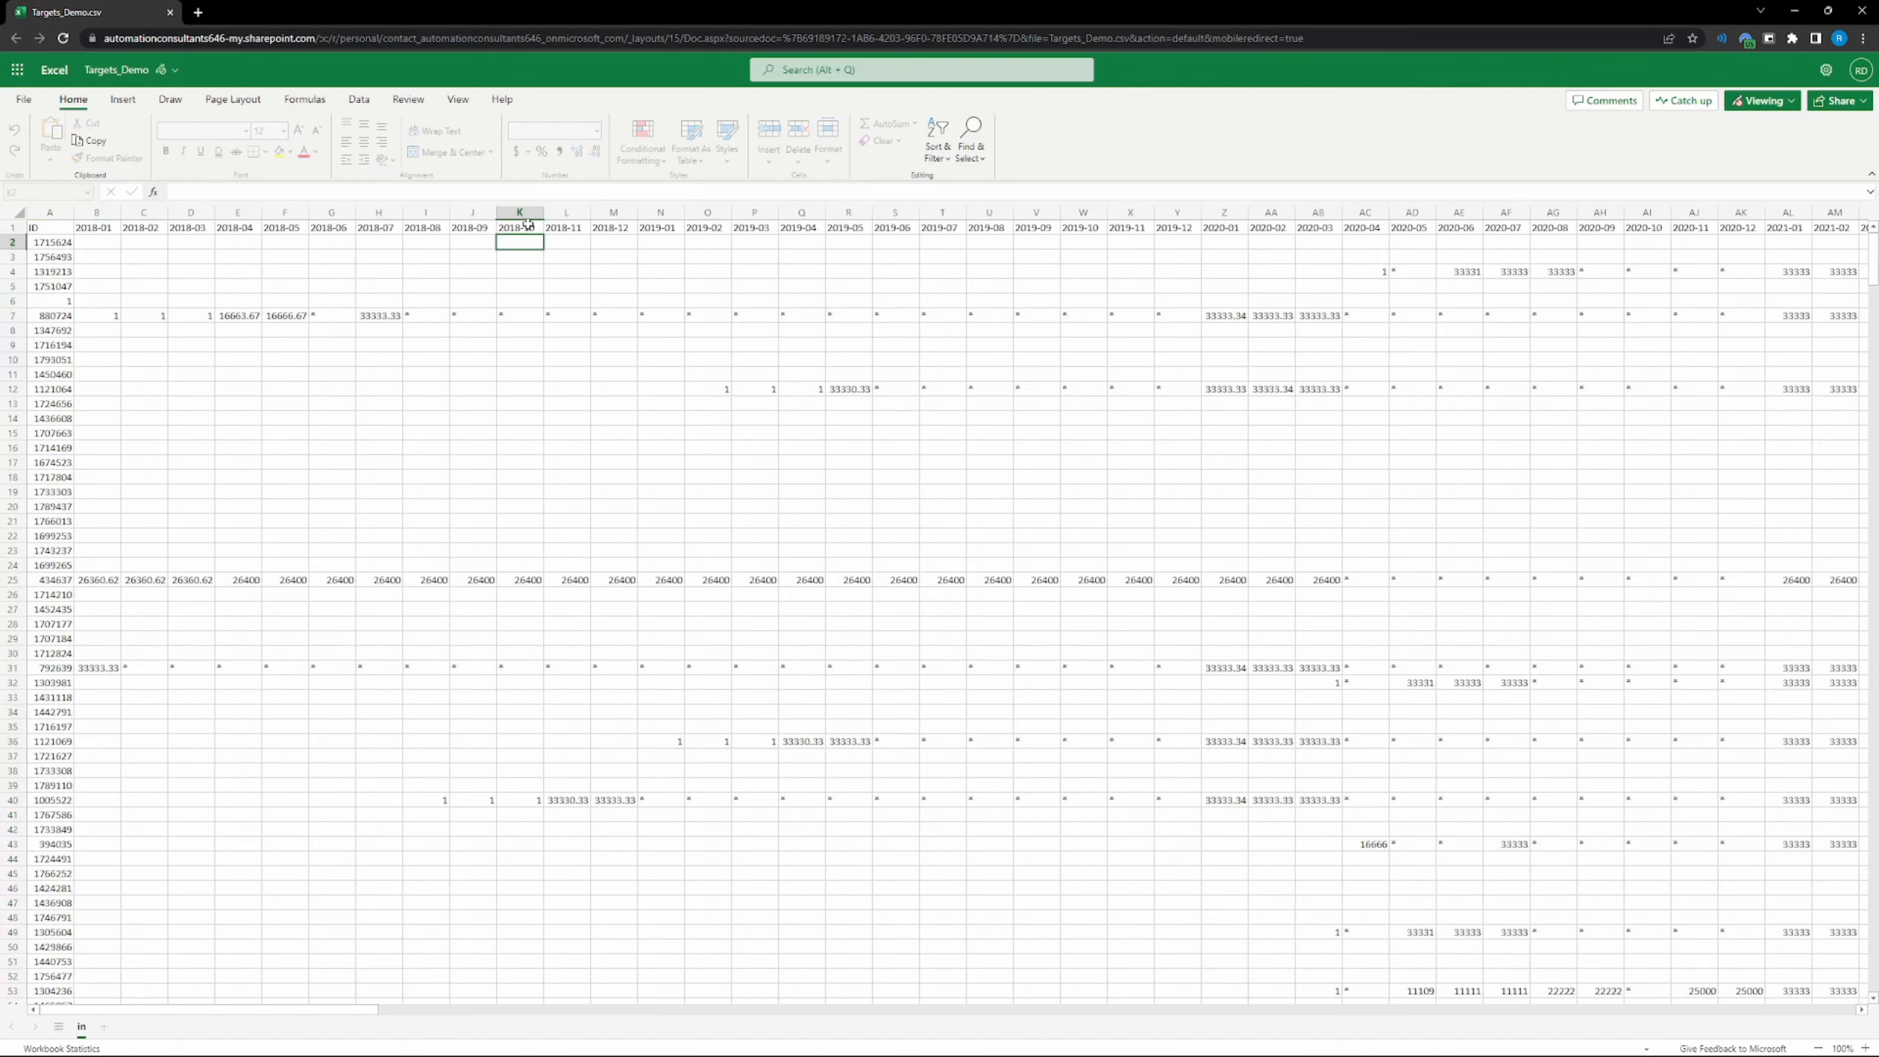
{"action": "left_click", "coordinate": [528, 225]}
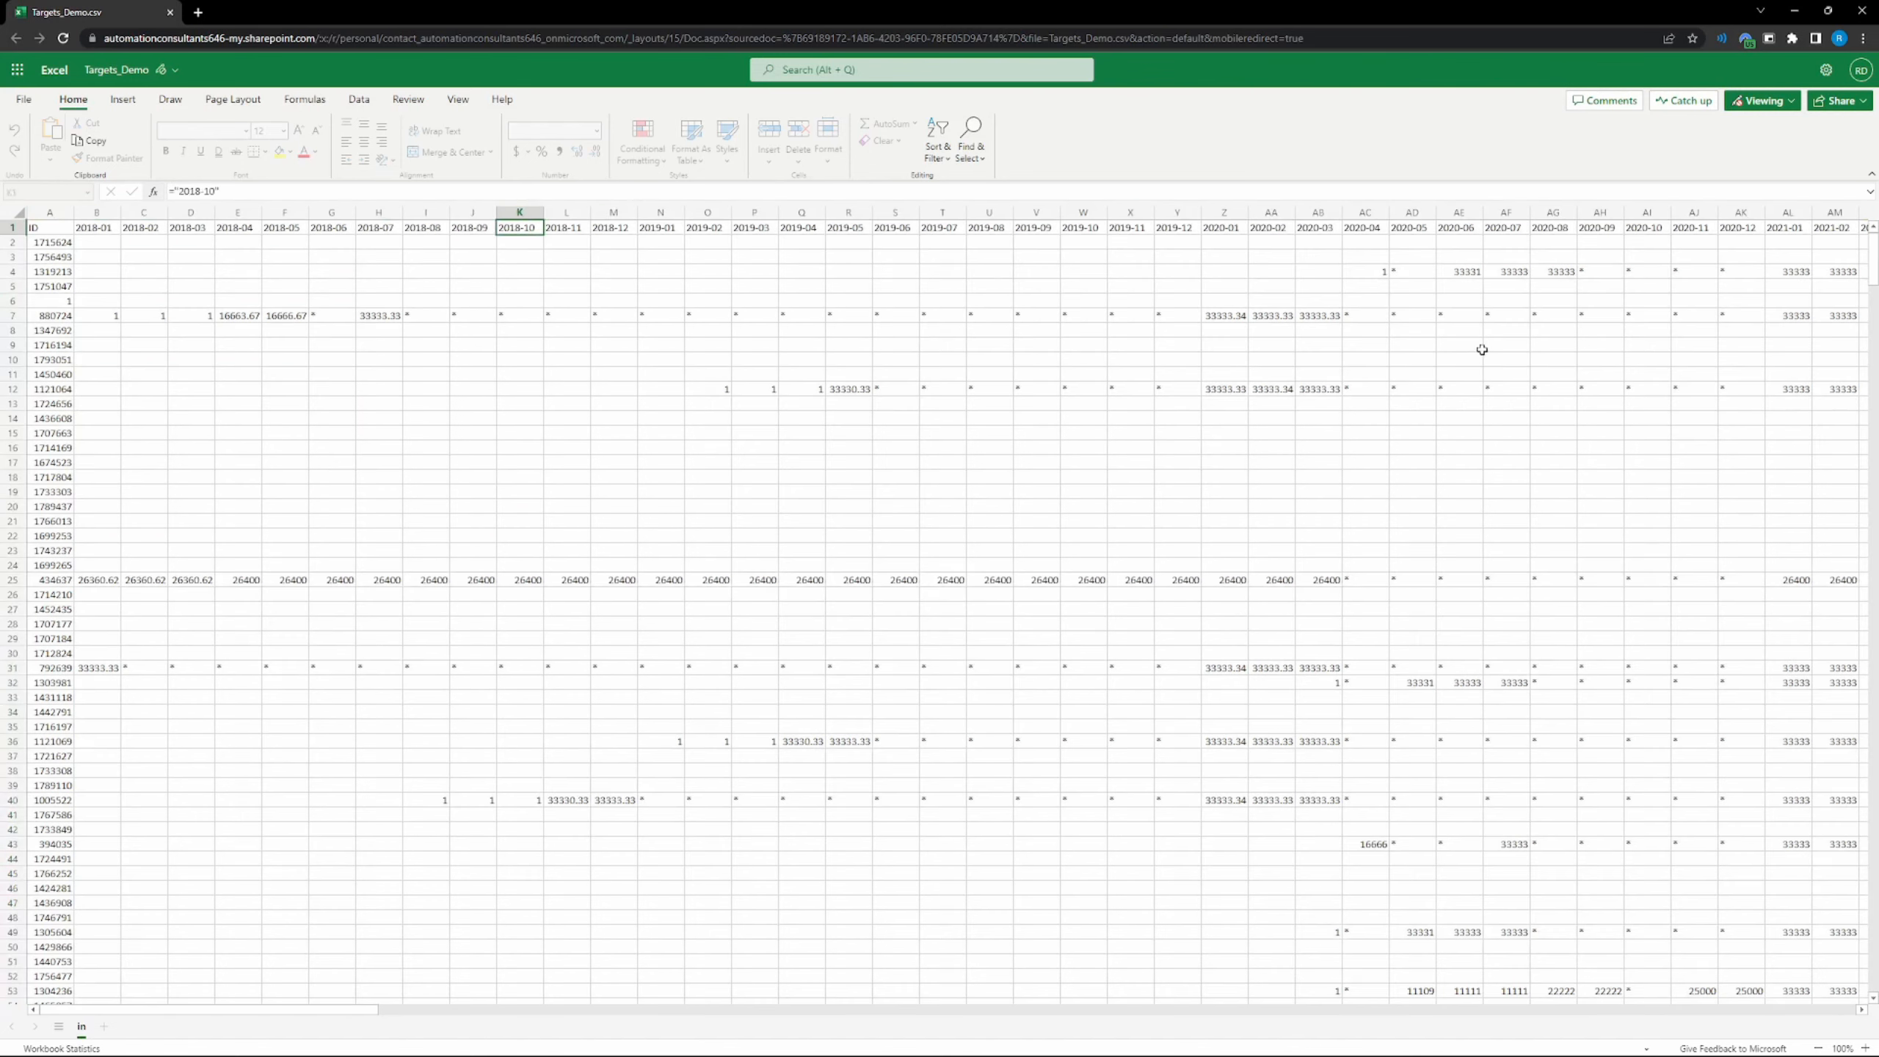
{"action": "left_click", "coordinate": [885, 668]}
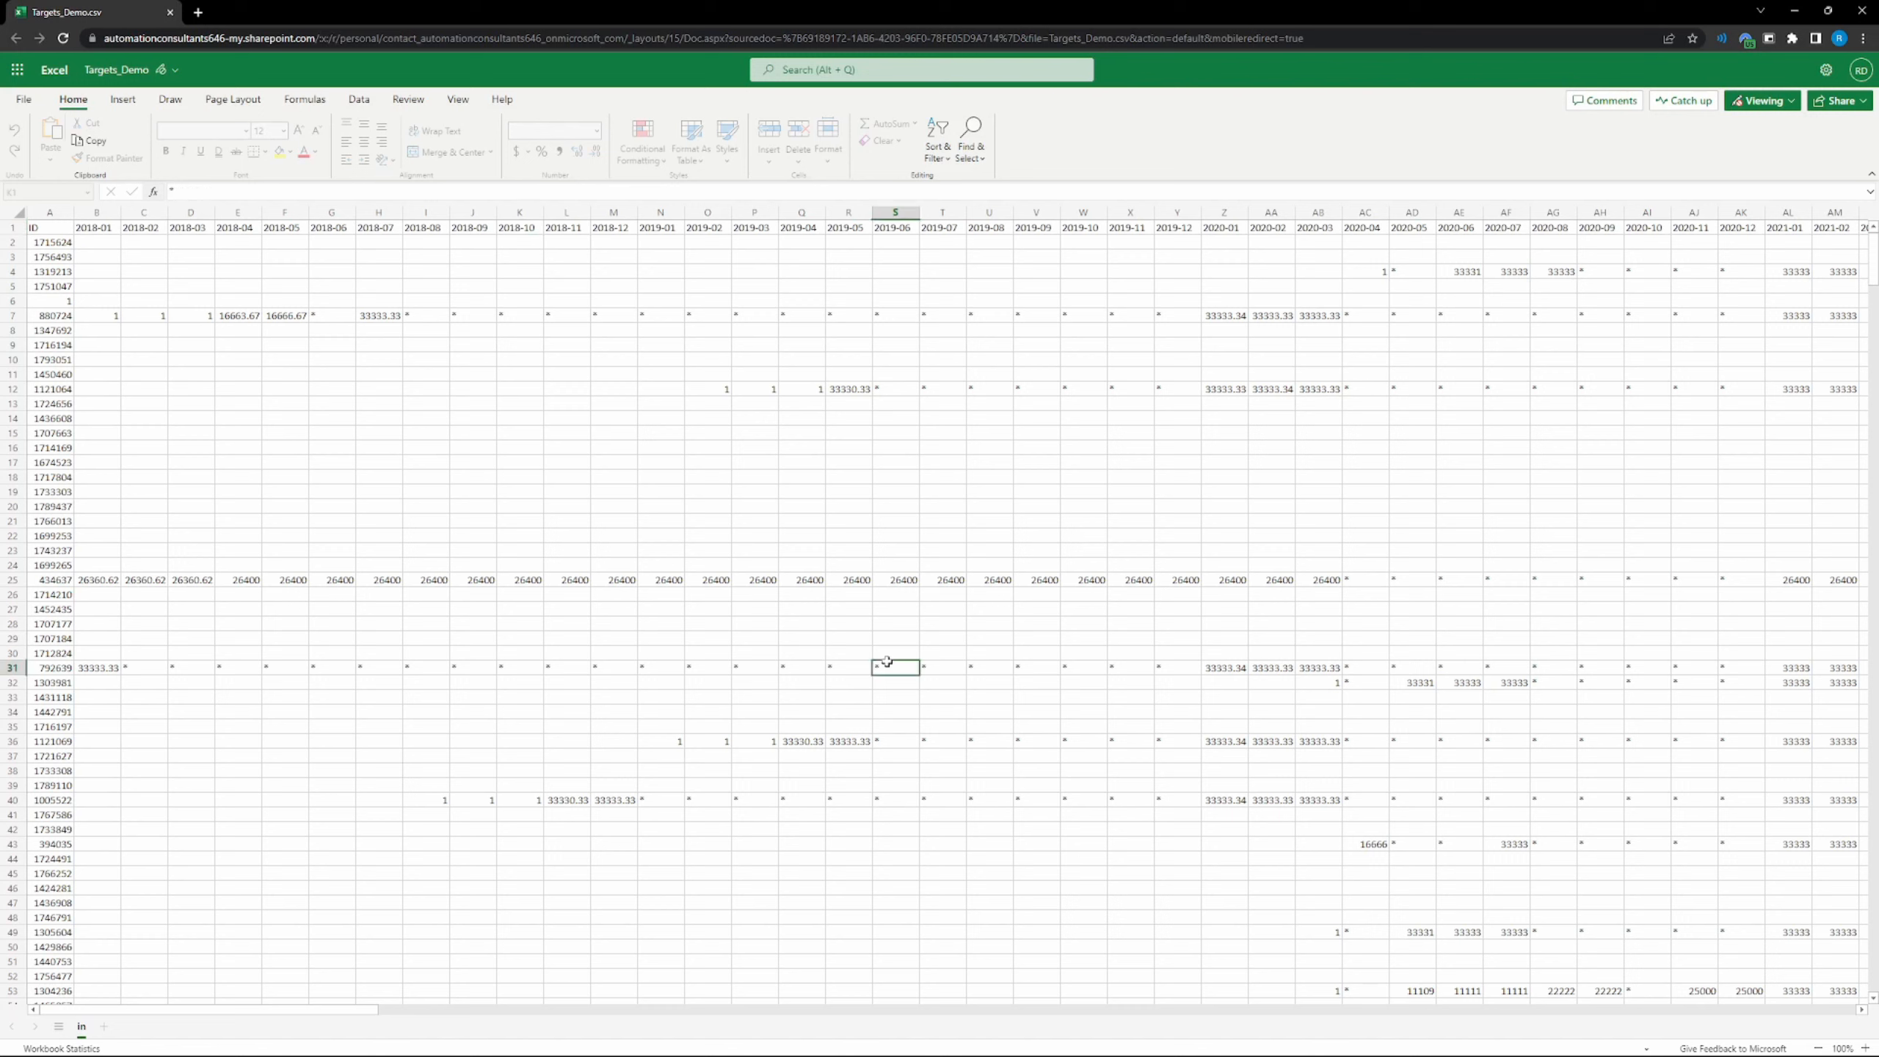
{"action": "left_click", "coordinate": [899, 315]}
{"action": "left_click", "coordinate": [906, 230]}
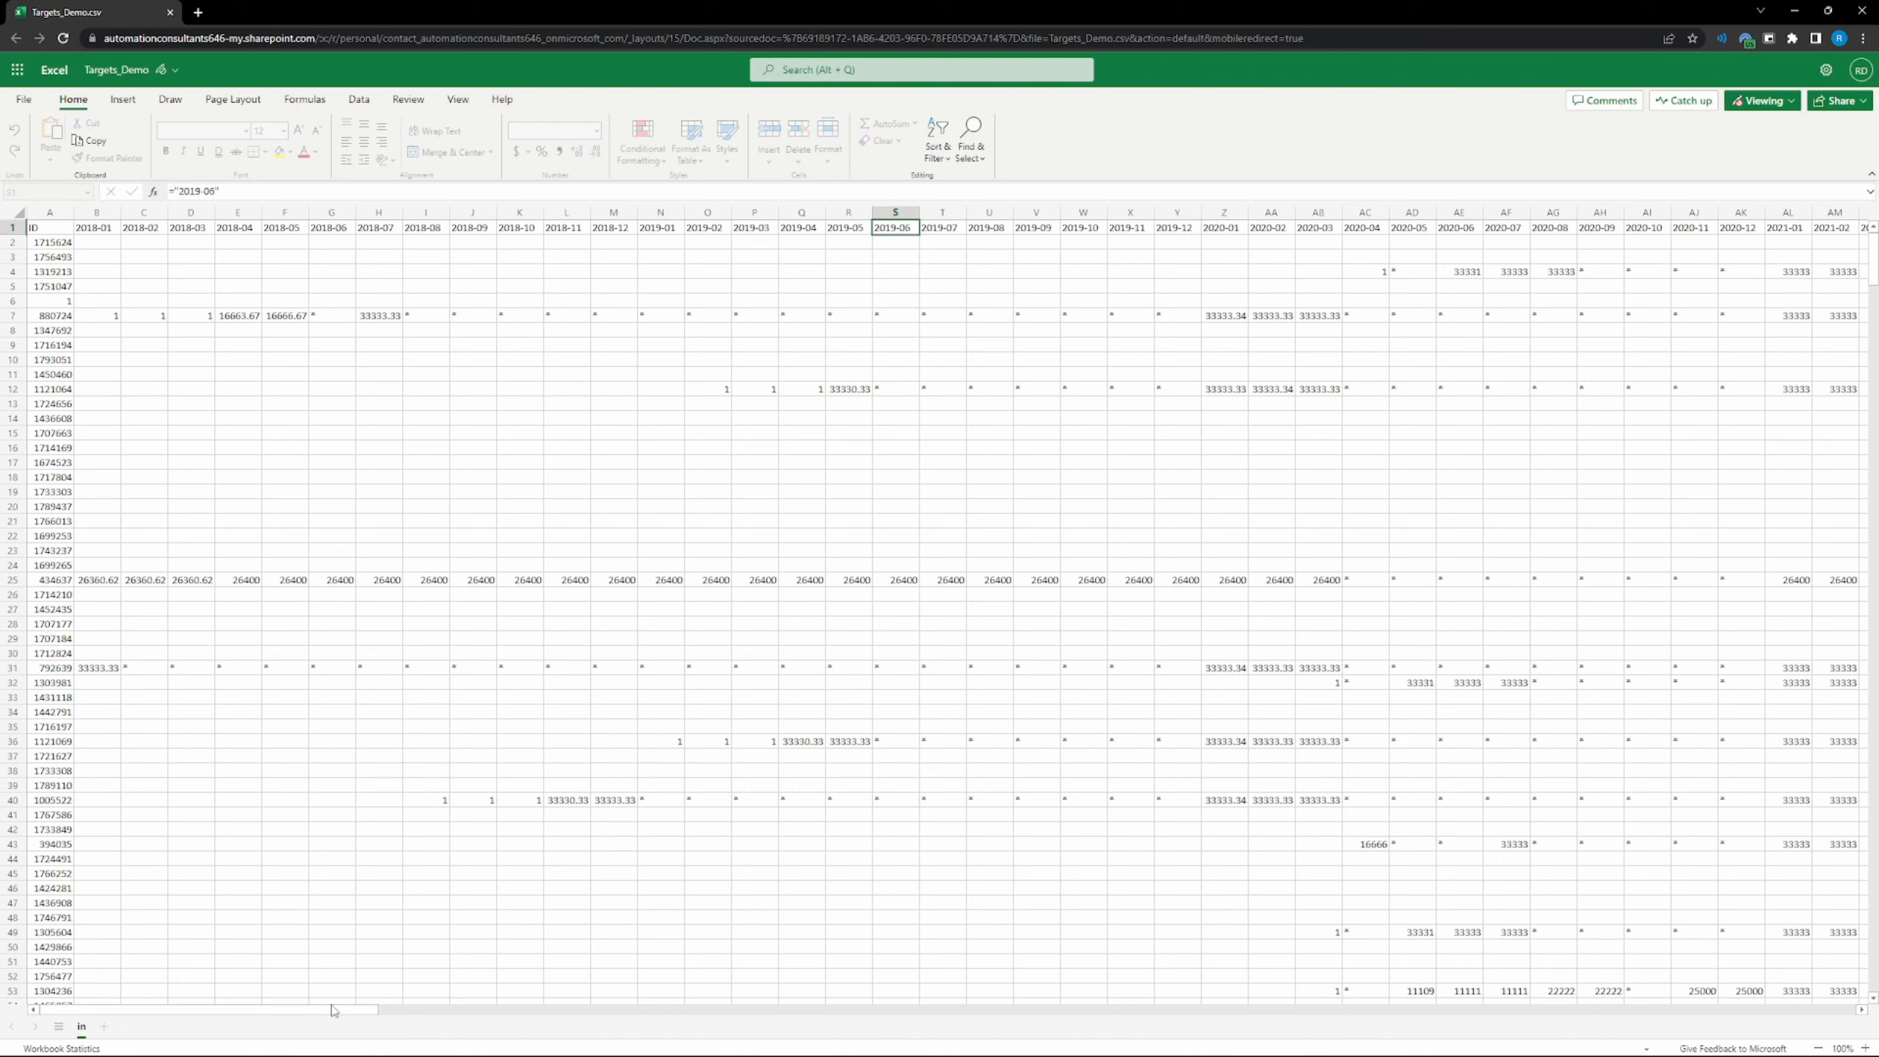
{"action": "left_click_drag", "start_coordinate": [345, 1013], "coordinate": [803, 1044]}
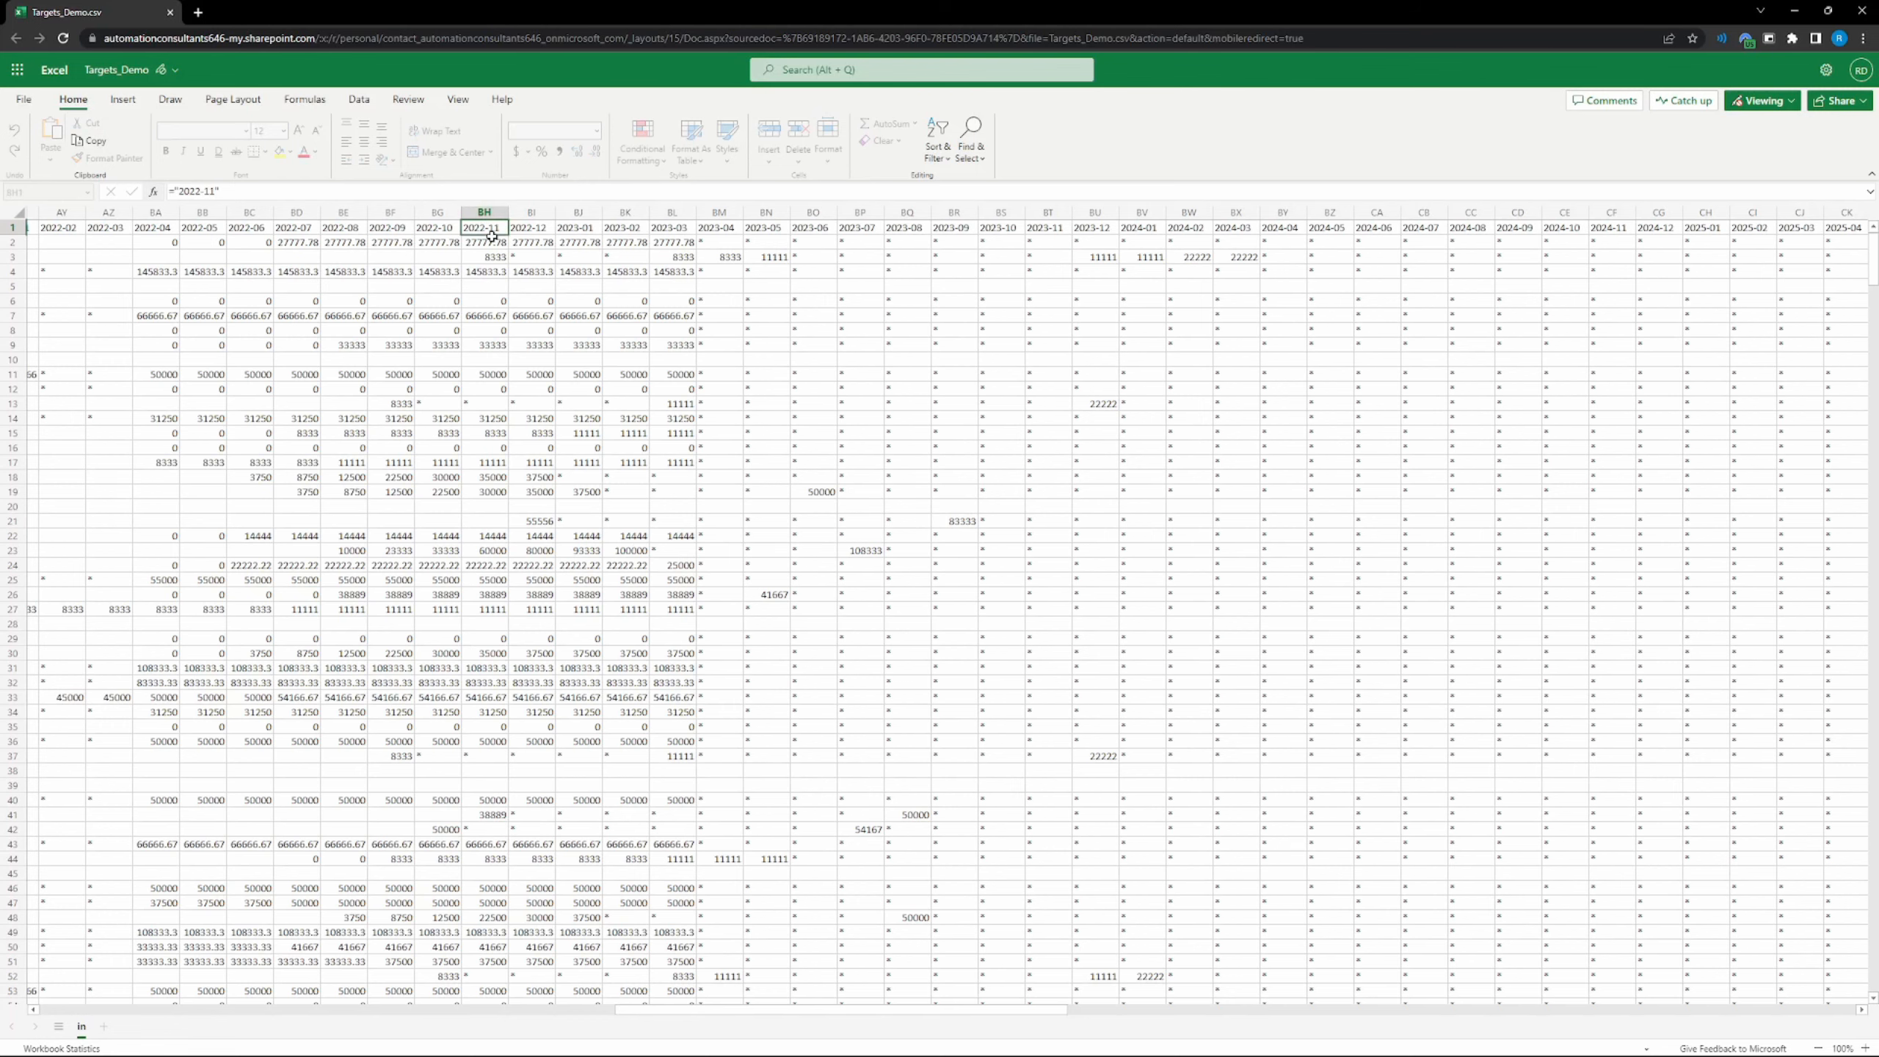
{"action": "left_click", "coordinate": [524, 228]}
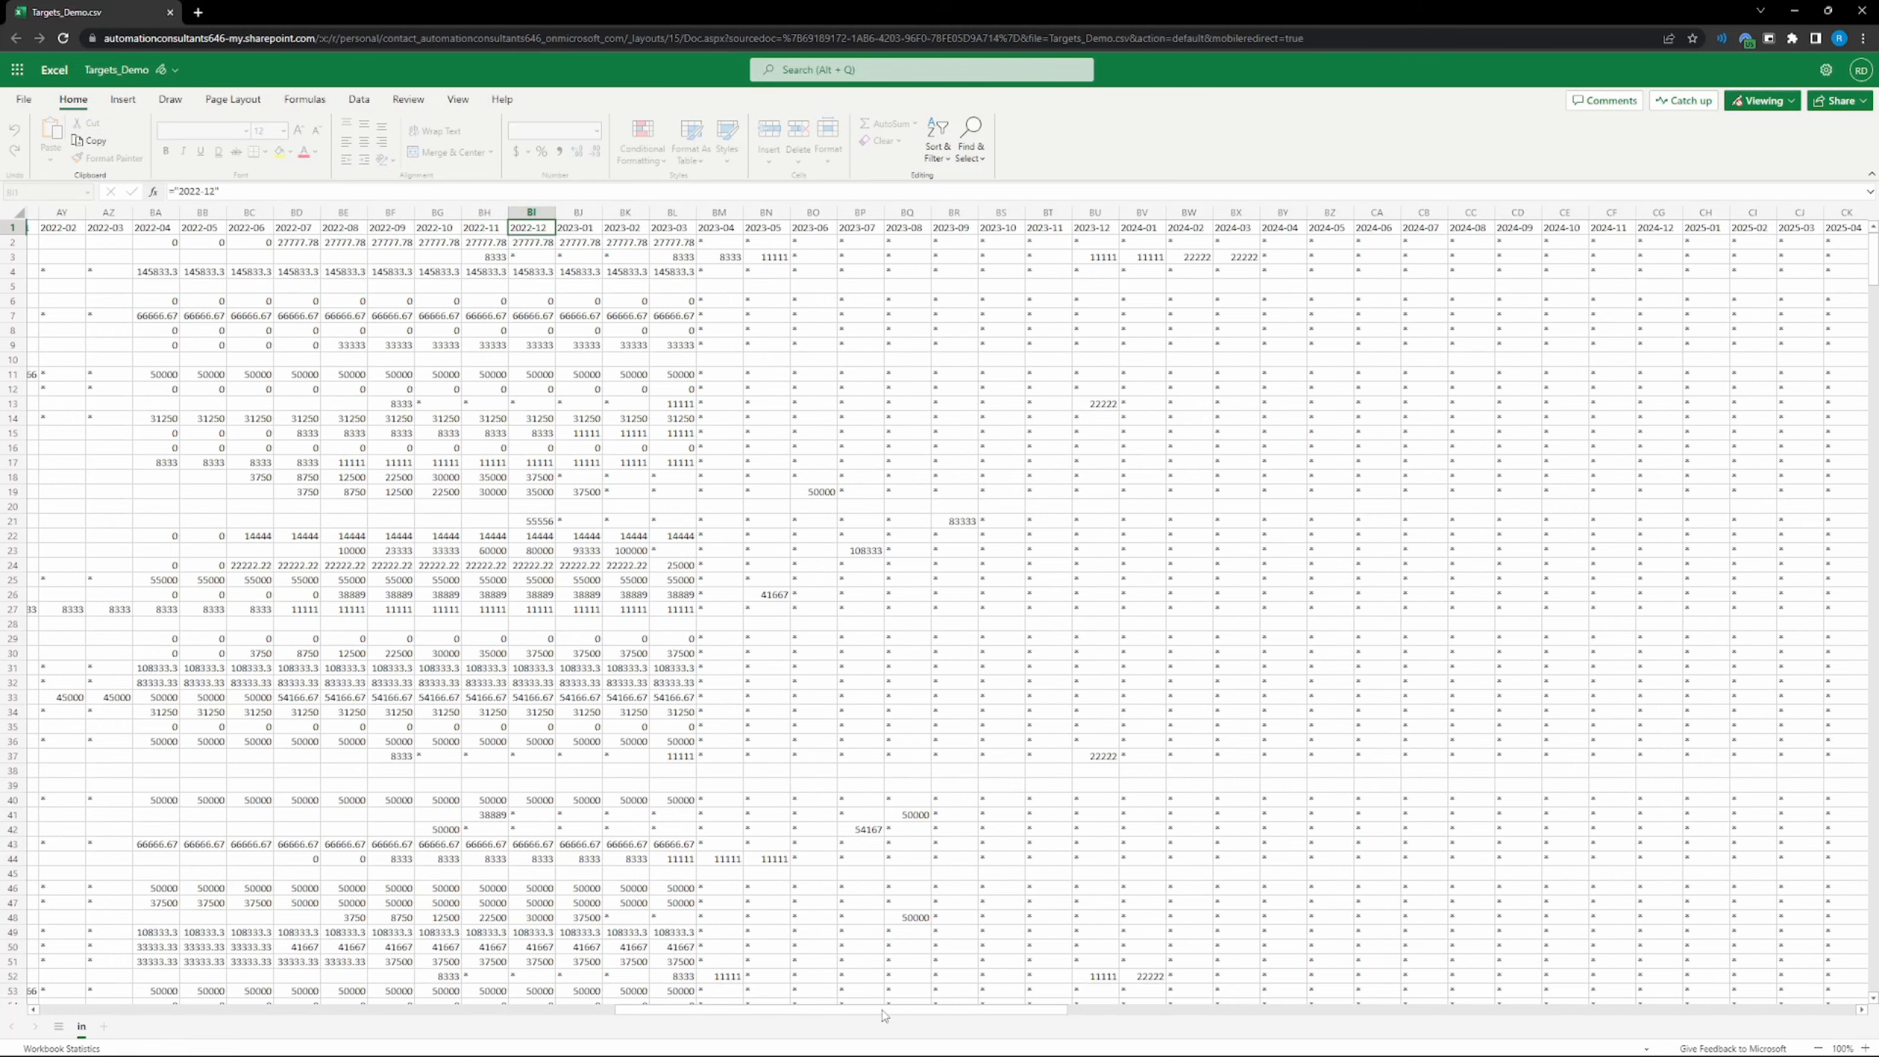
{"action": "left_click_drag", "start_coordinate": [882, 1016], "coordinate": [265, 1050]}
{"action": "left_click", "coordinate": [45, 230]}
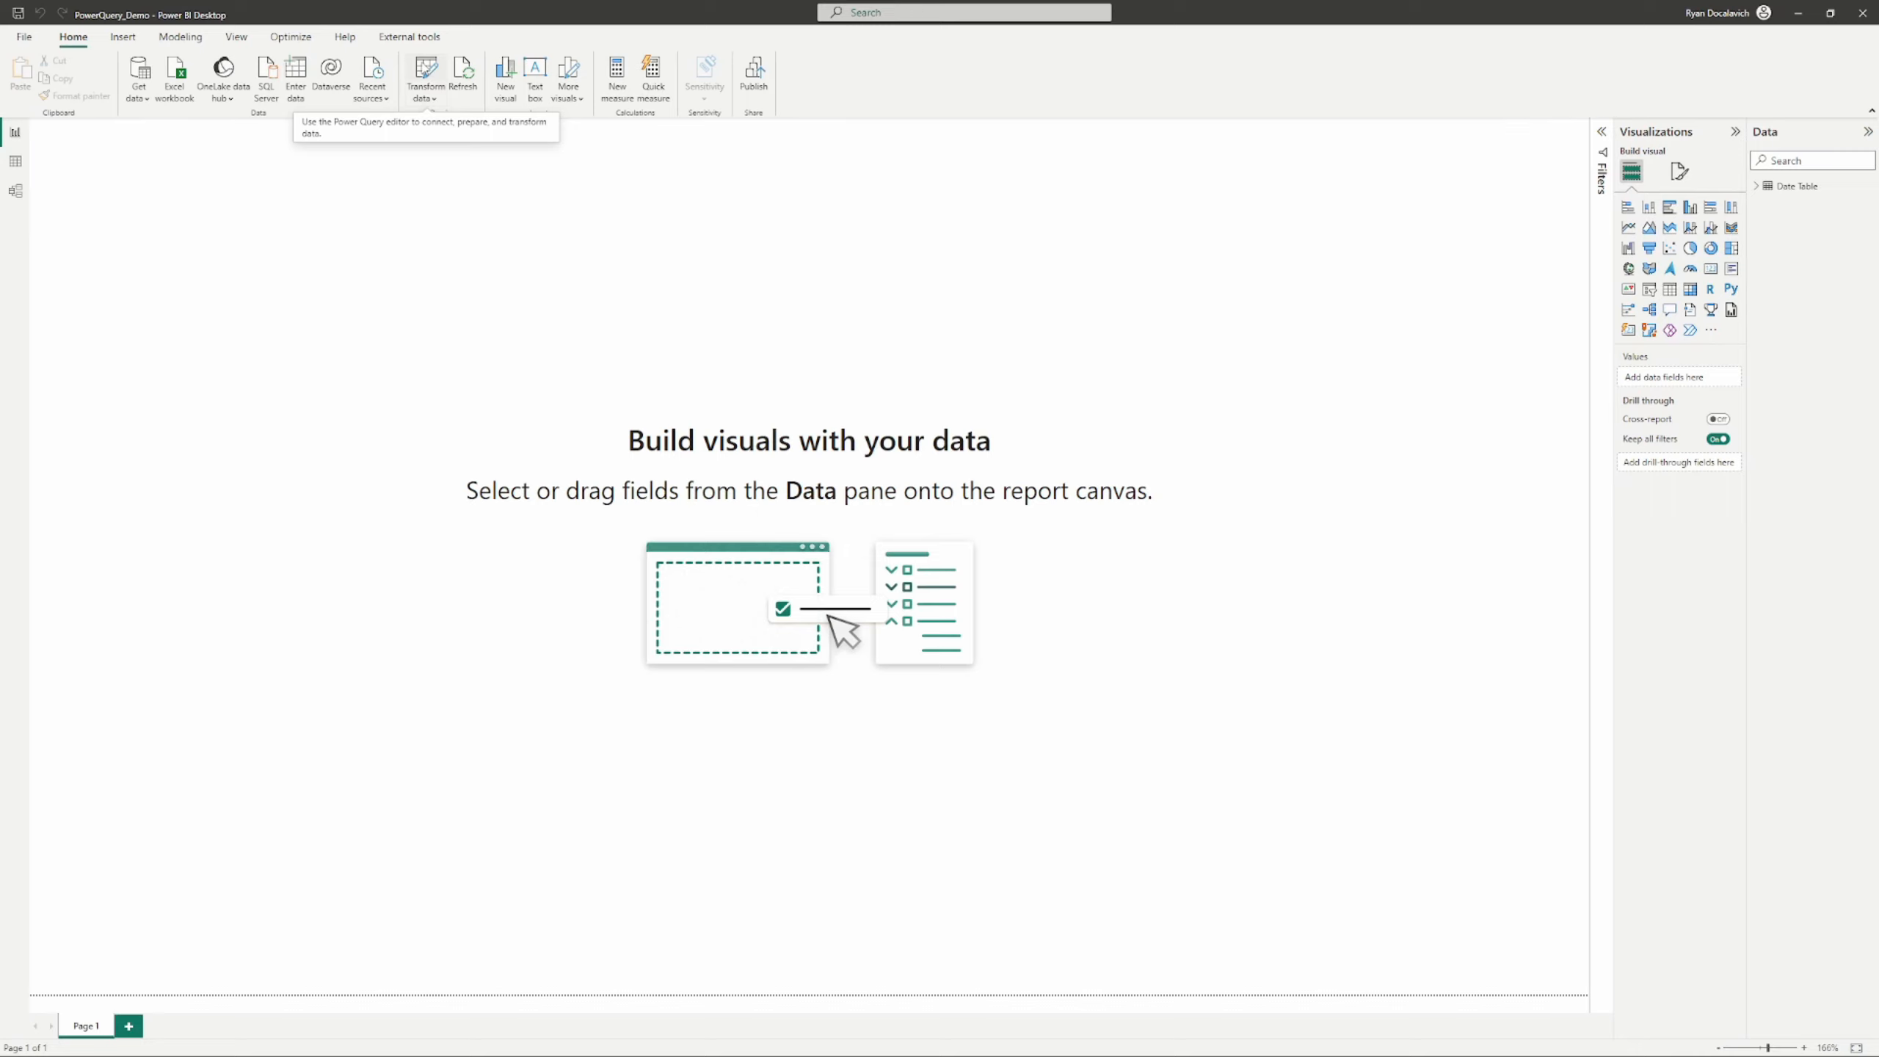
Step: Switch to Power BI Desktop, open the Power Query Editor and show the Date Table query
{"action": "left_click", "coordinate": [426, 68]}
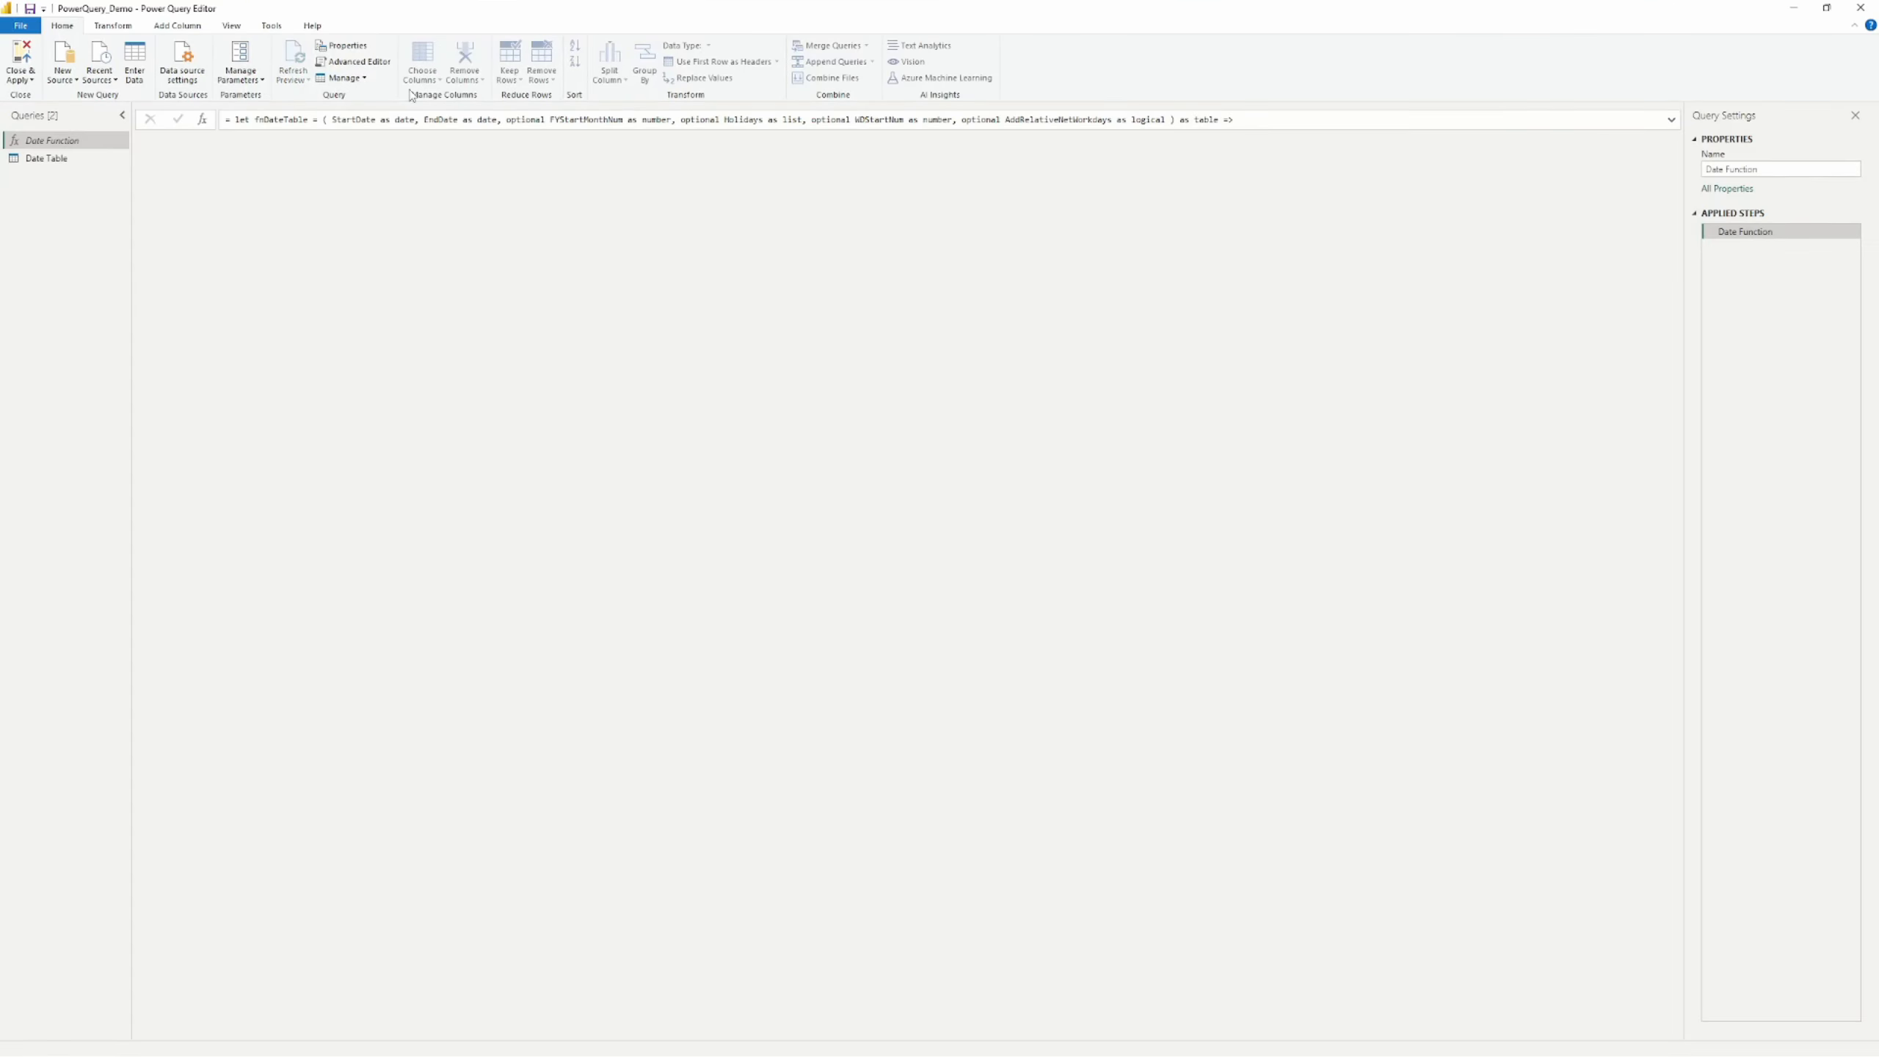
{"action": "left_click", "coordinate": [56, 161]}
{"action": "left_click", "coordinate": [65, 80]}
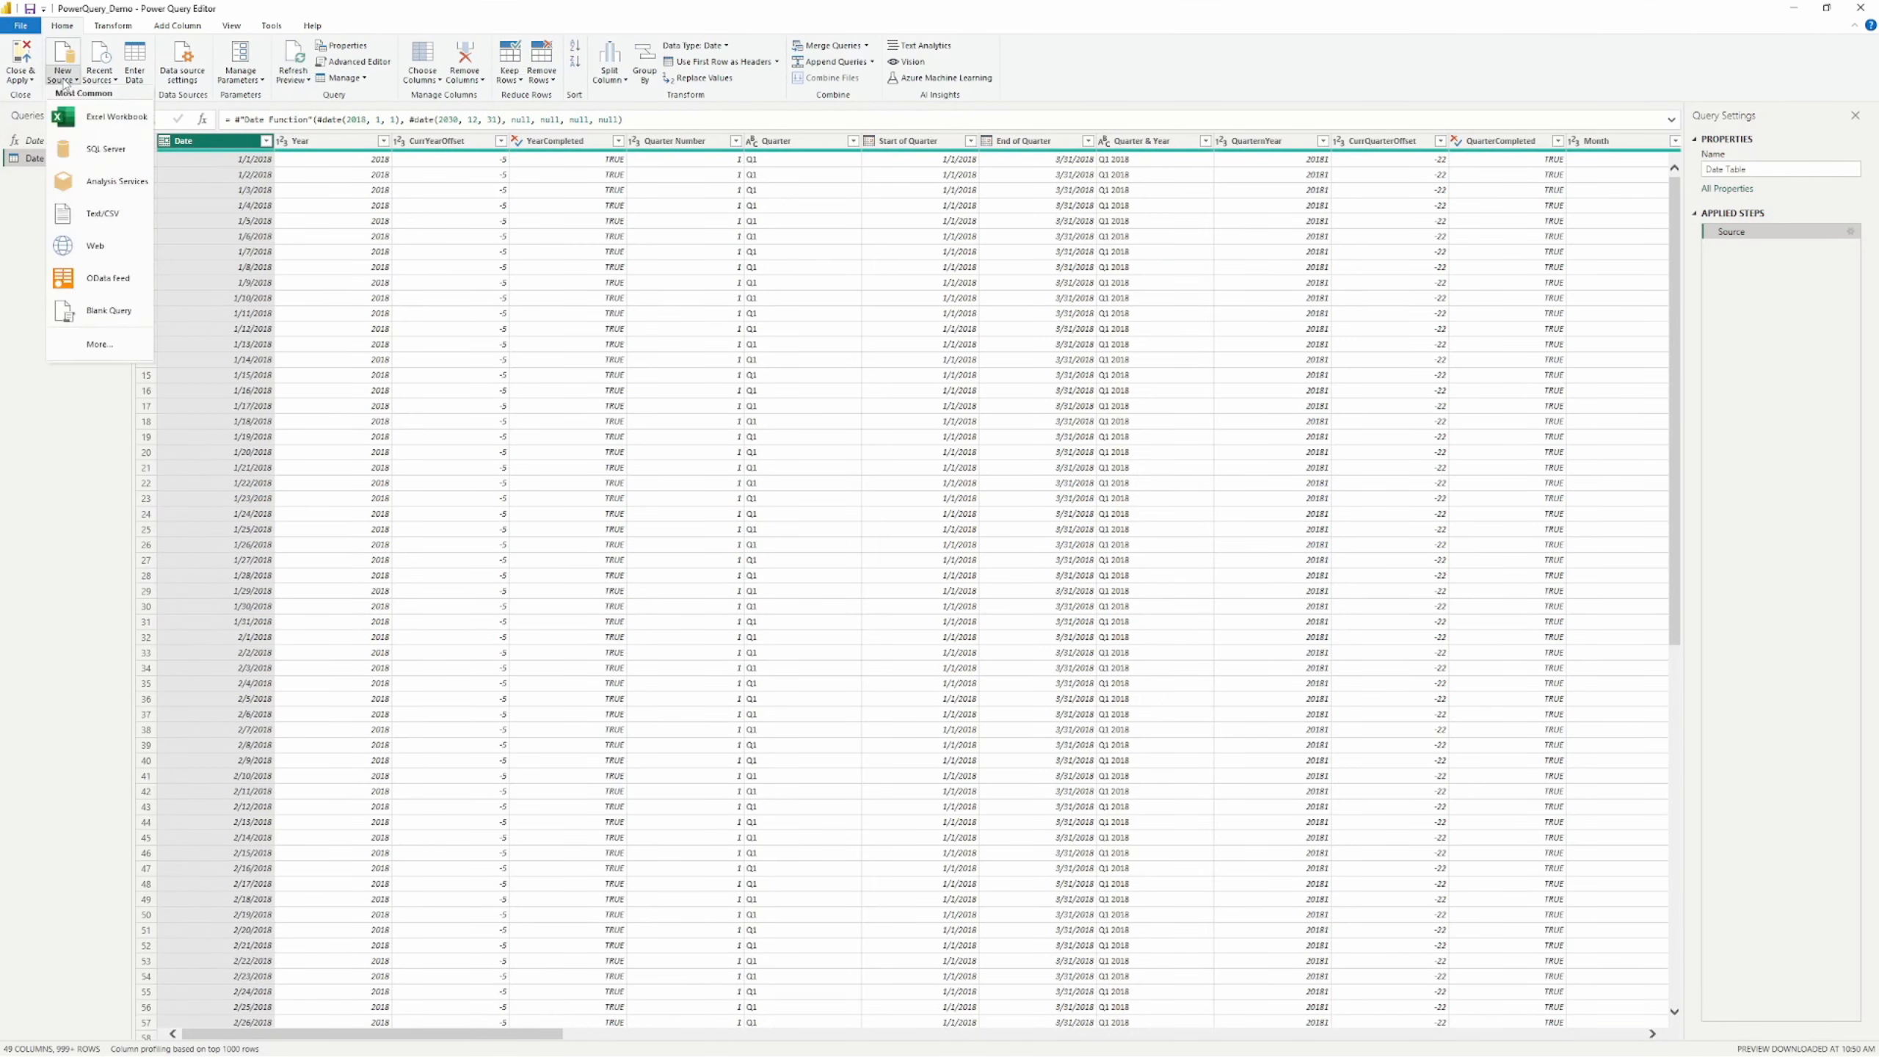
{"action": "left_click", "coordinate": [103, 214]}
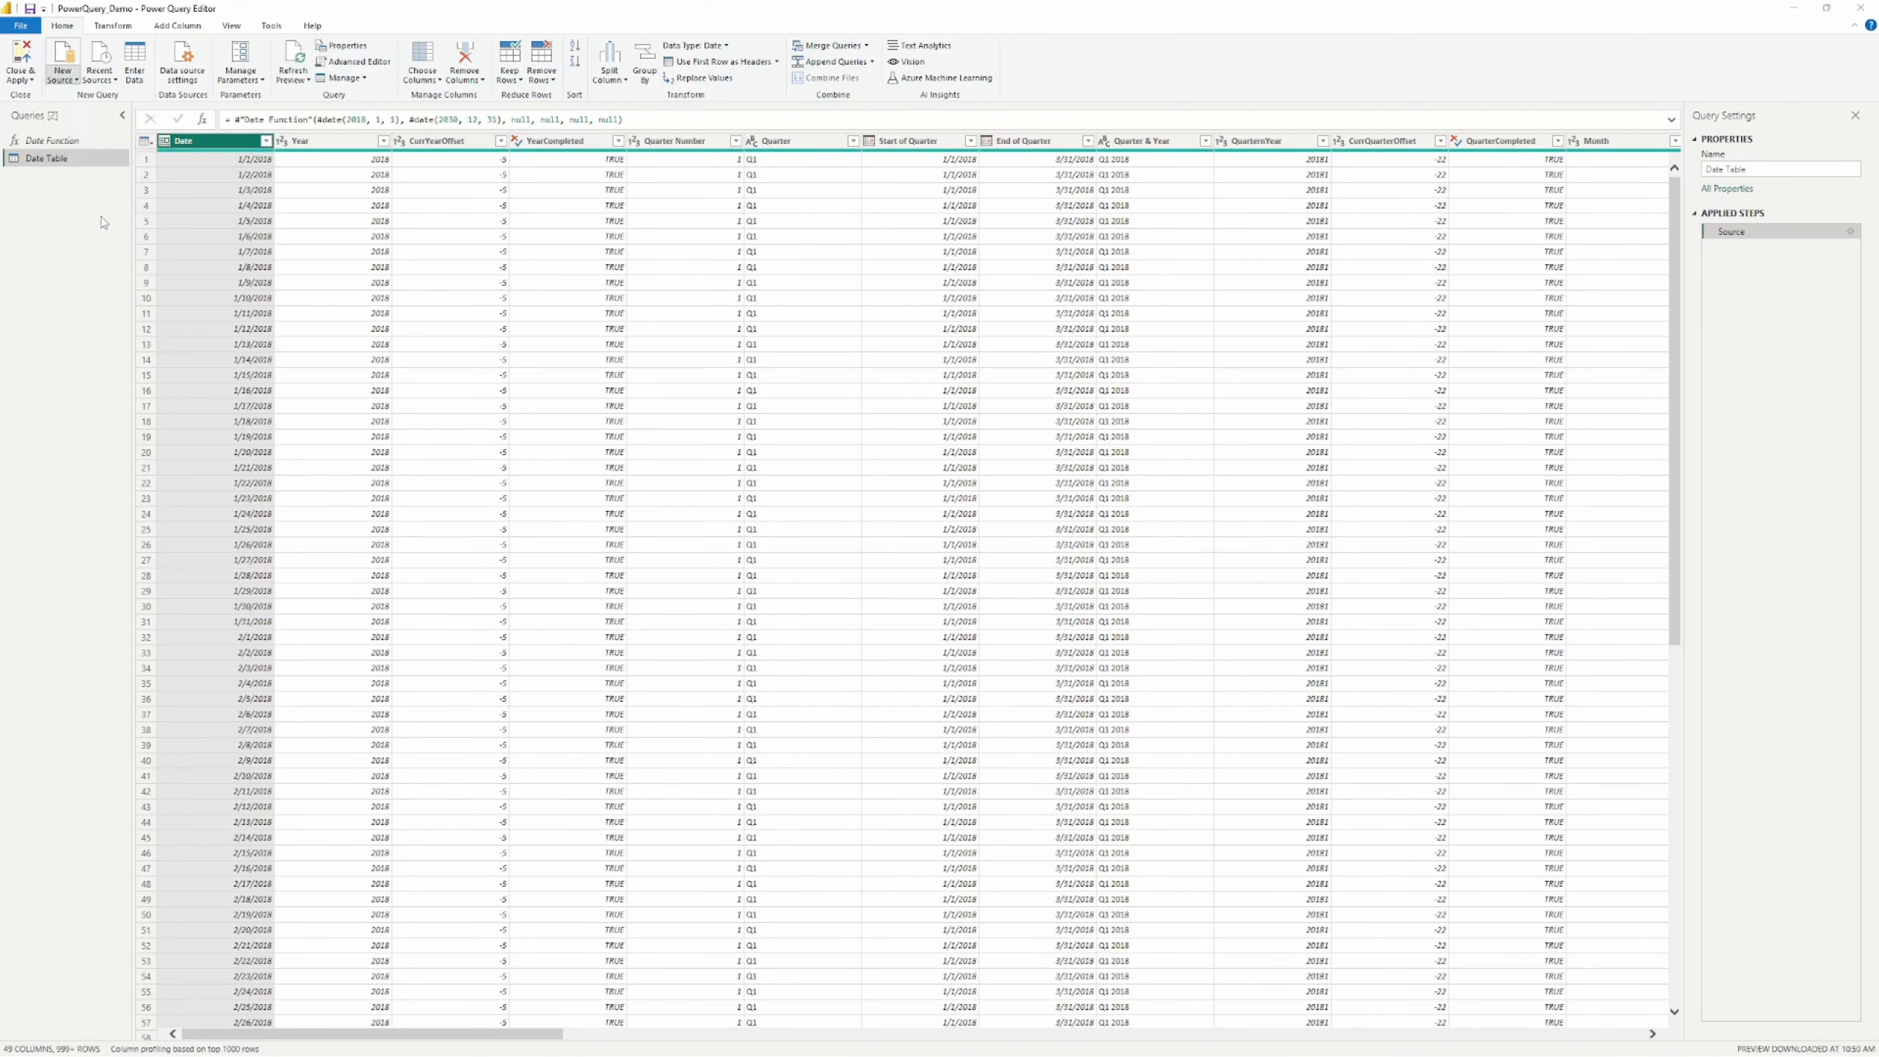
{"action": "left_click_drag", "start_coordinate": [466, 26], "coordinate": [472, 147]}
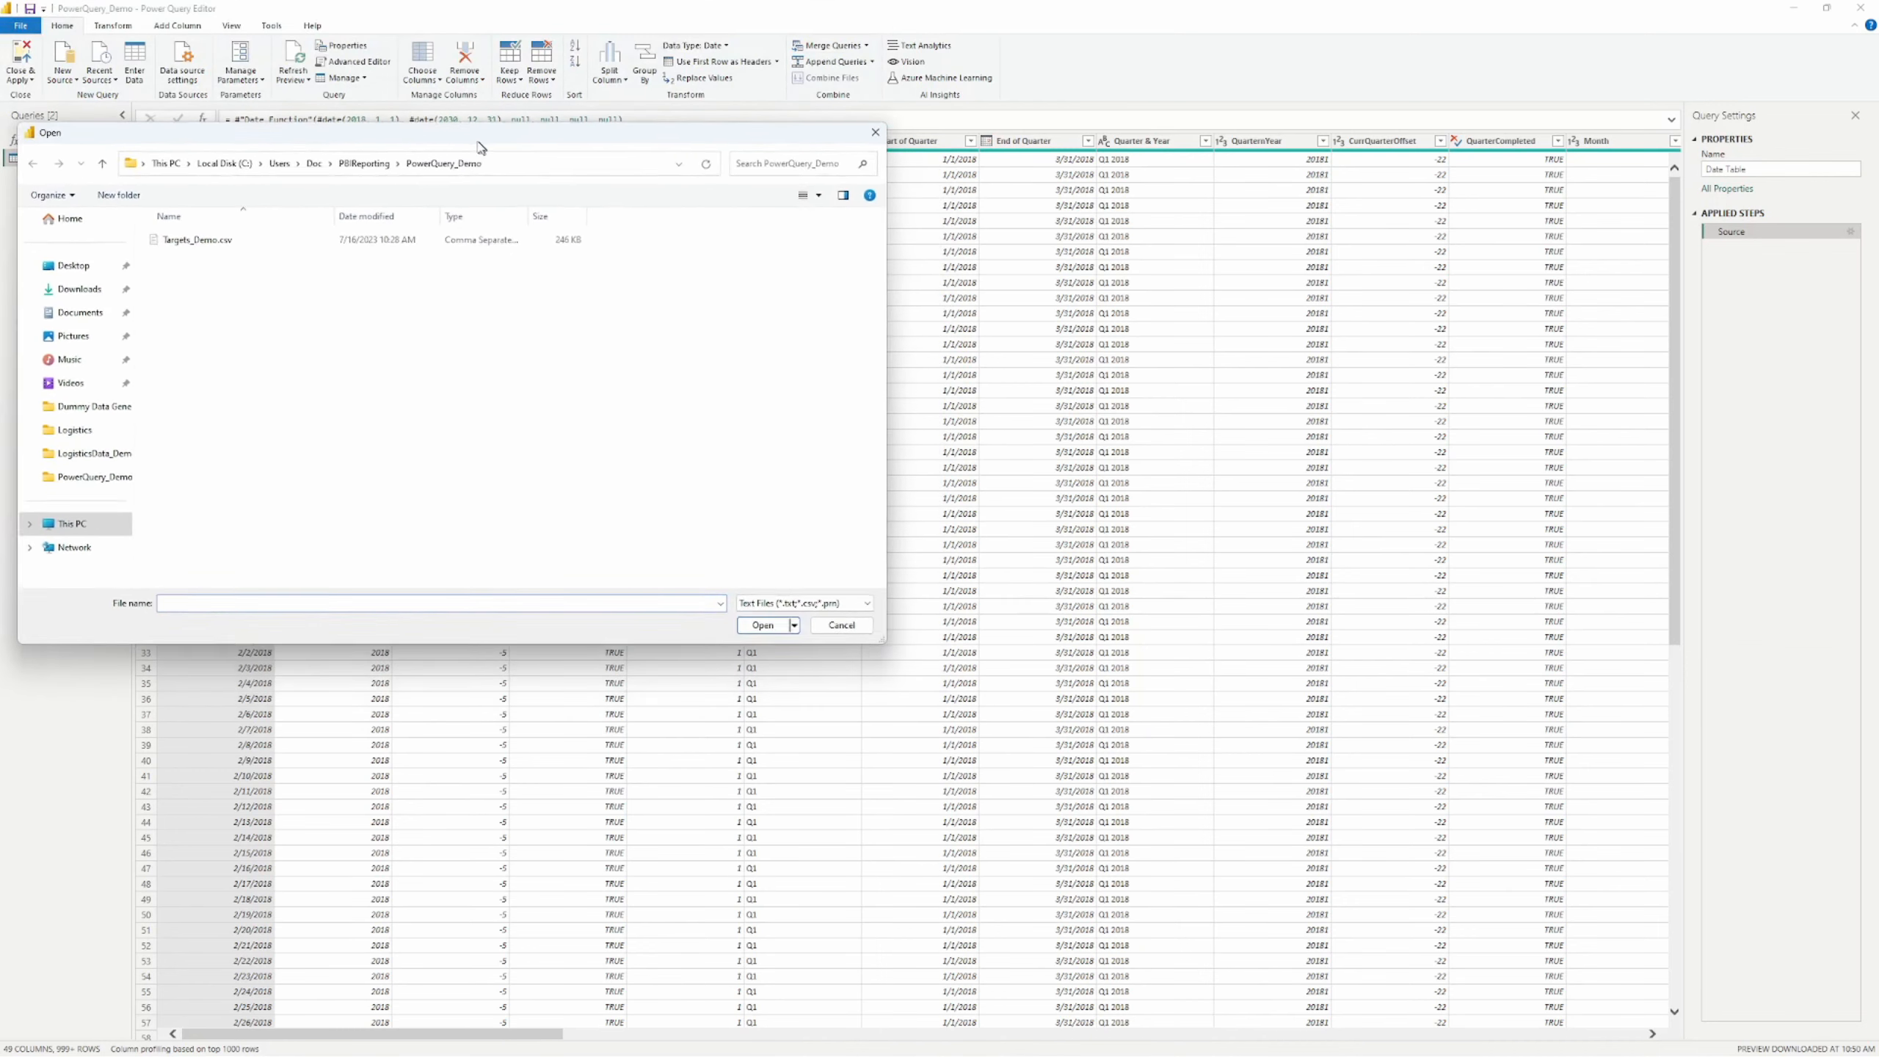
{"action": "left_click", "coordinate": [835, 624]}
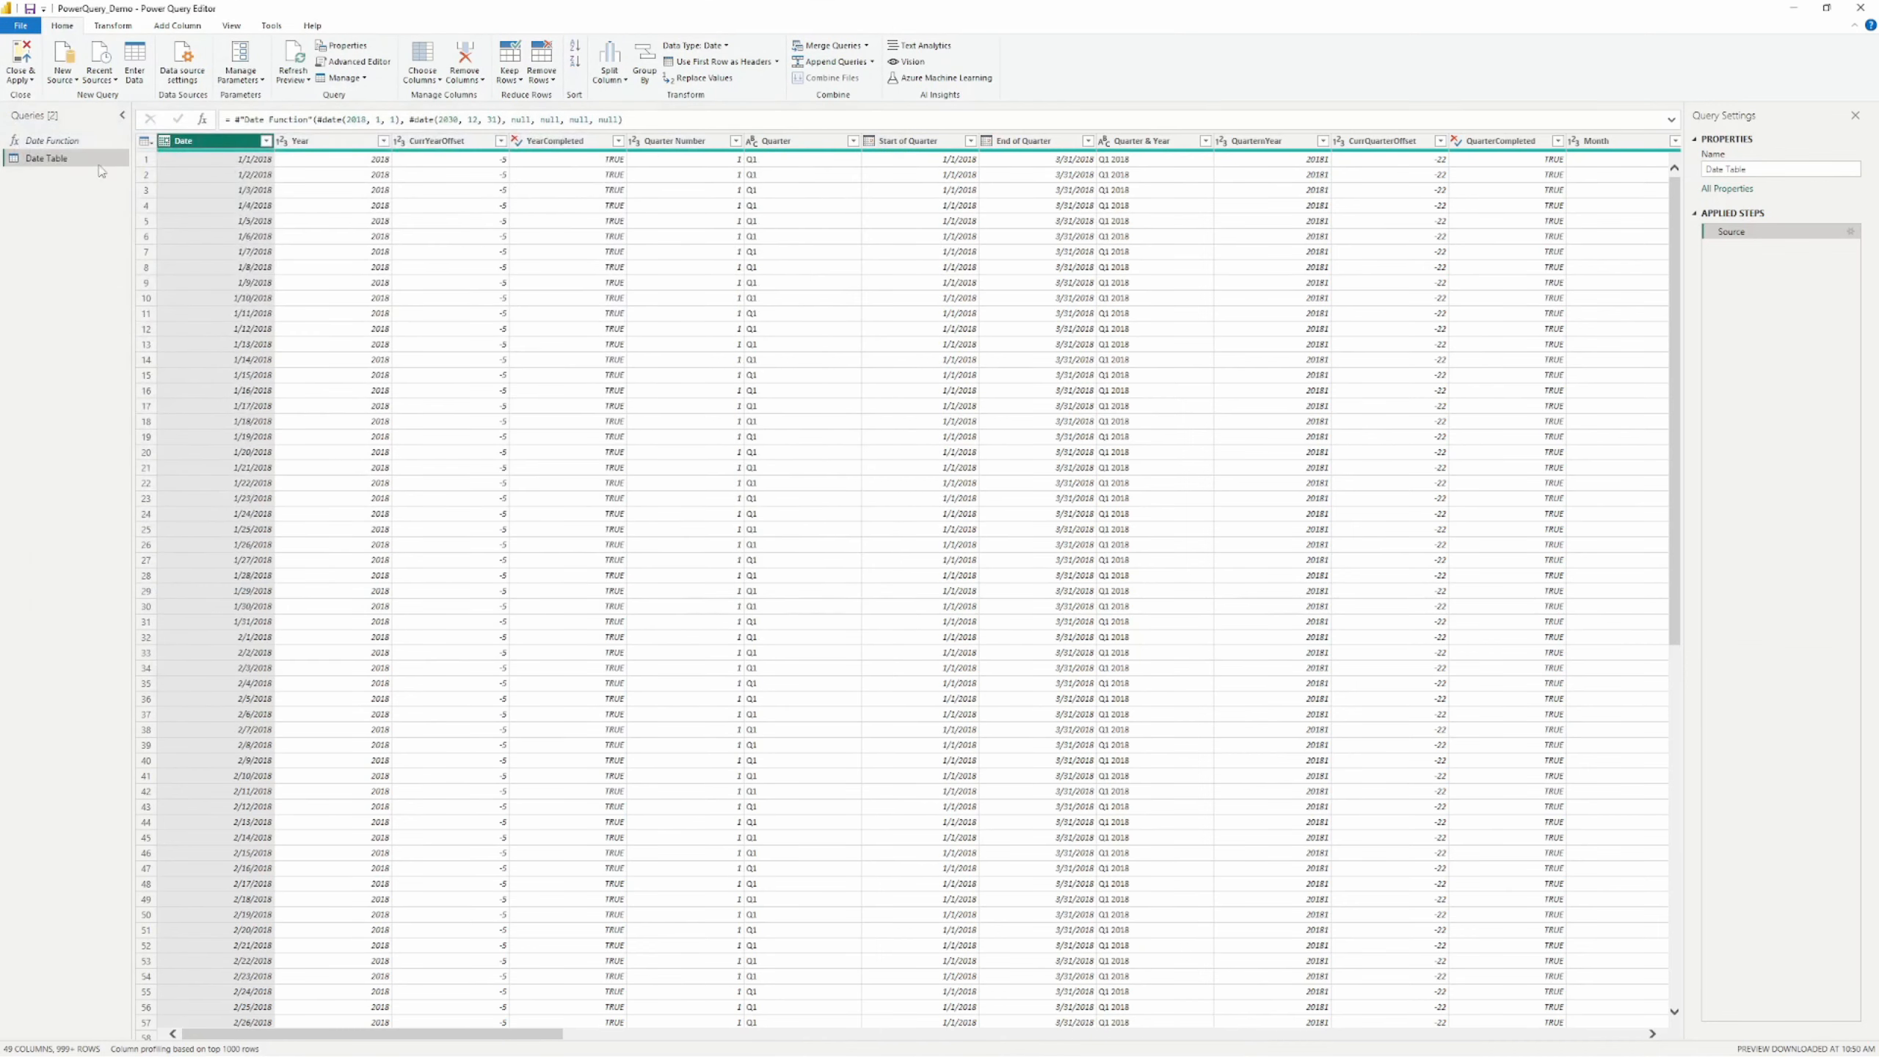
Step: Import Targets_Demo.csv from the PowerQuery_Demo folder as a new Text/CSV query, keeping the comma delimiter and the default detection settings
{"action": "left_click", "coordinate": [61, 75]}
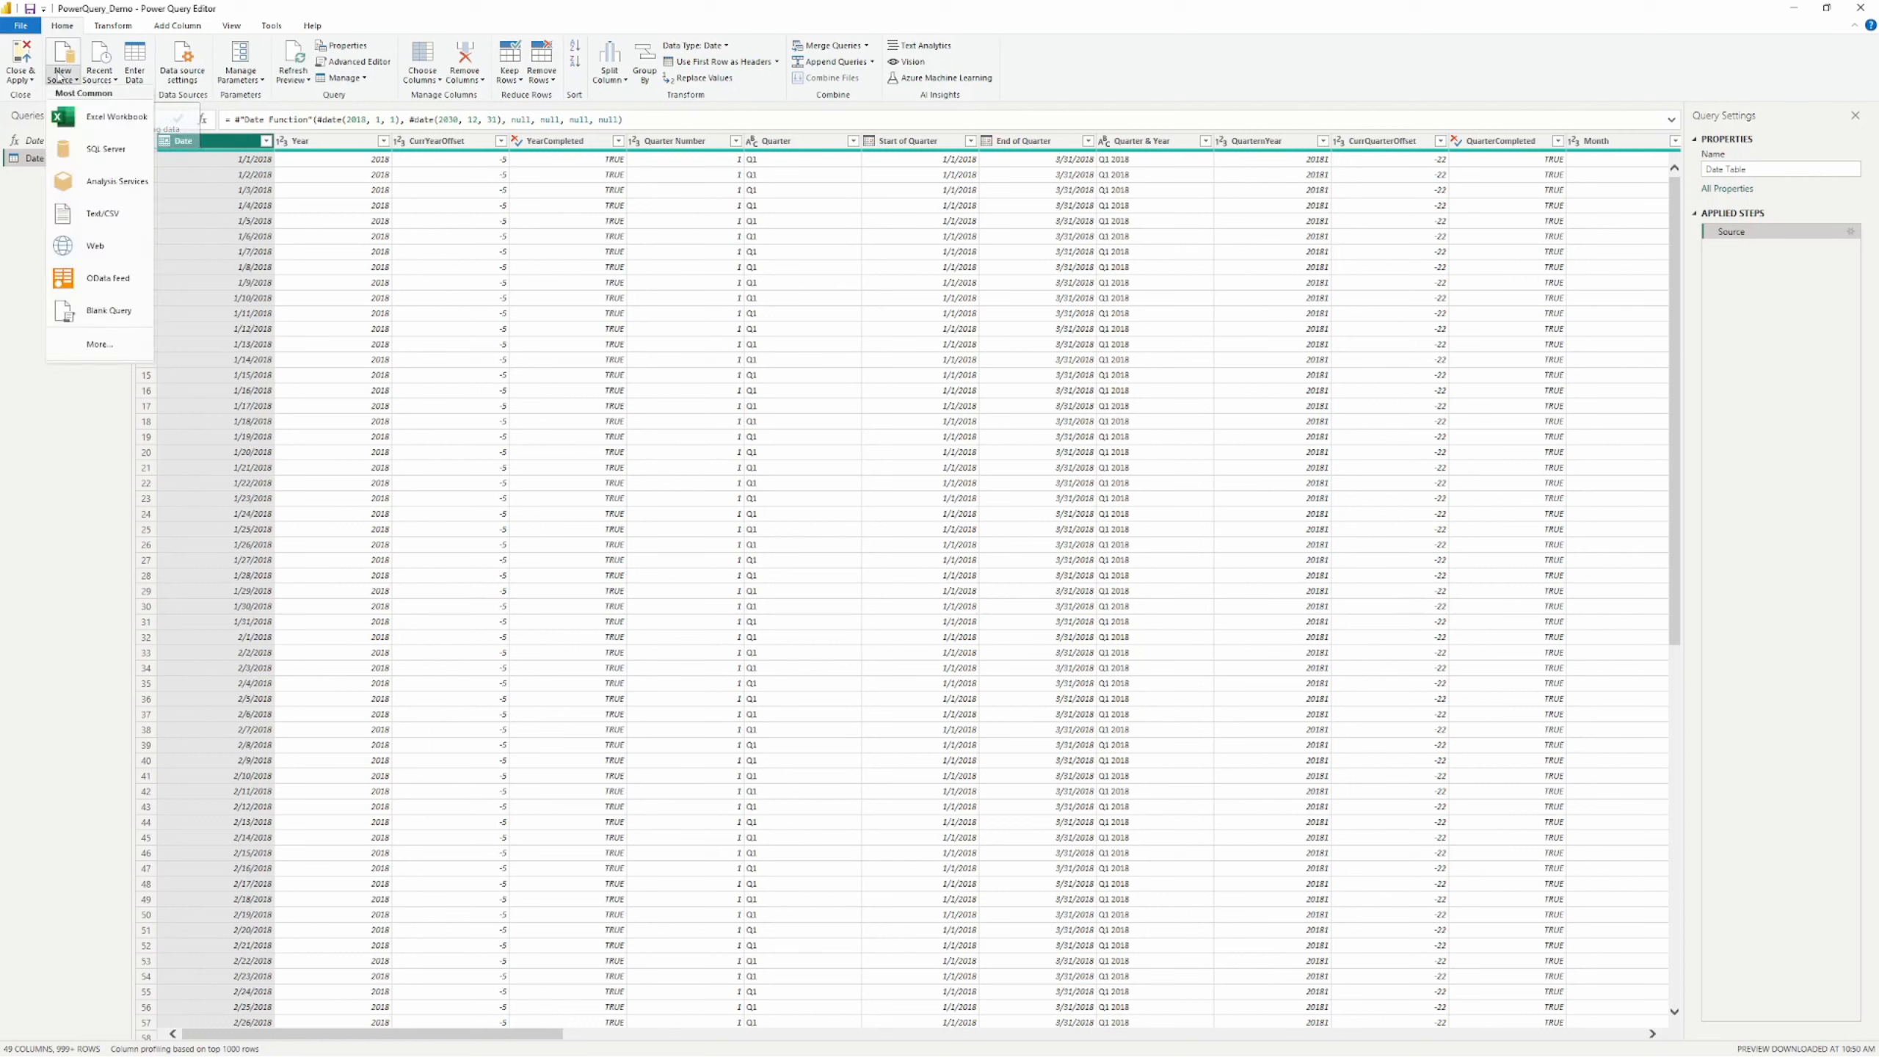
{"action": "left_click", "coordinate": [111, 220]}
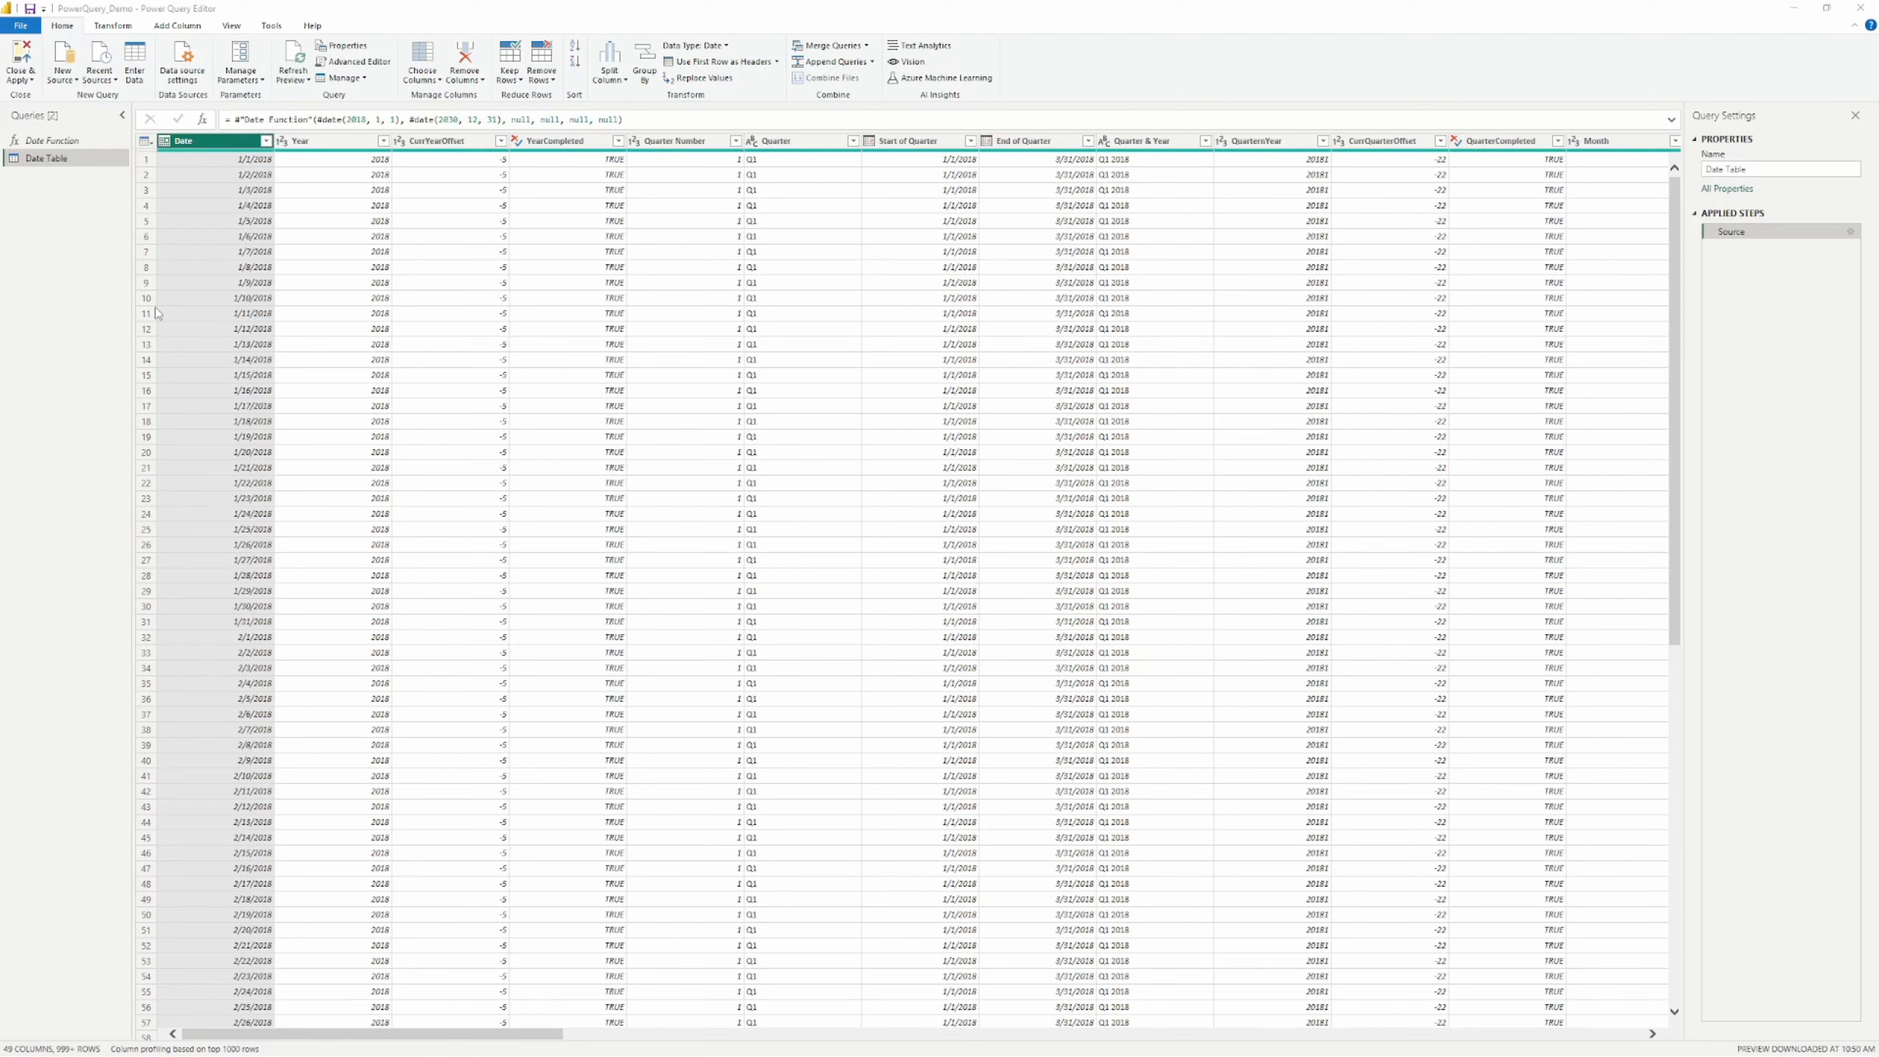
{"action": "left_click", "coordinate": [259, 240]}
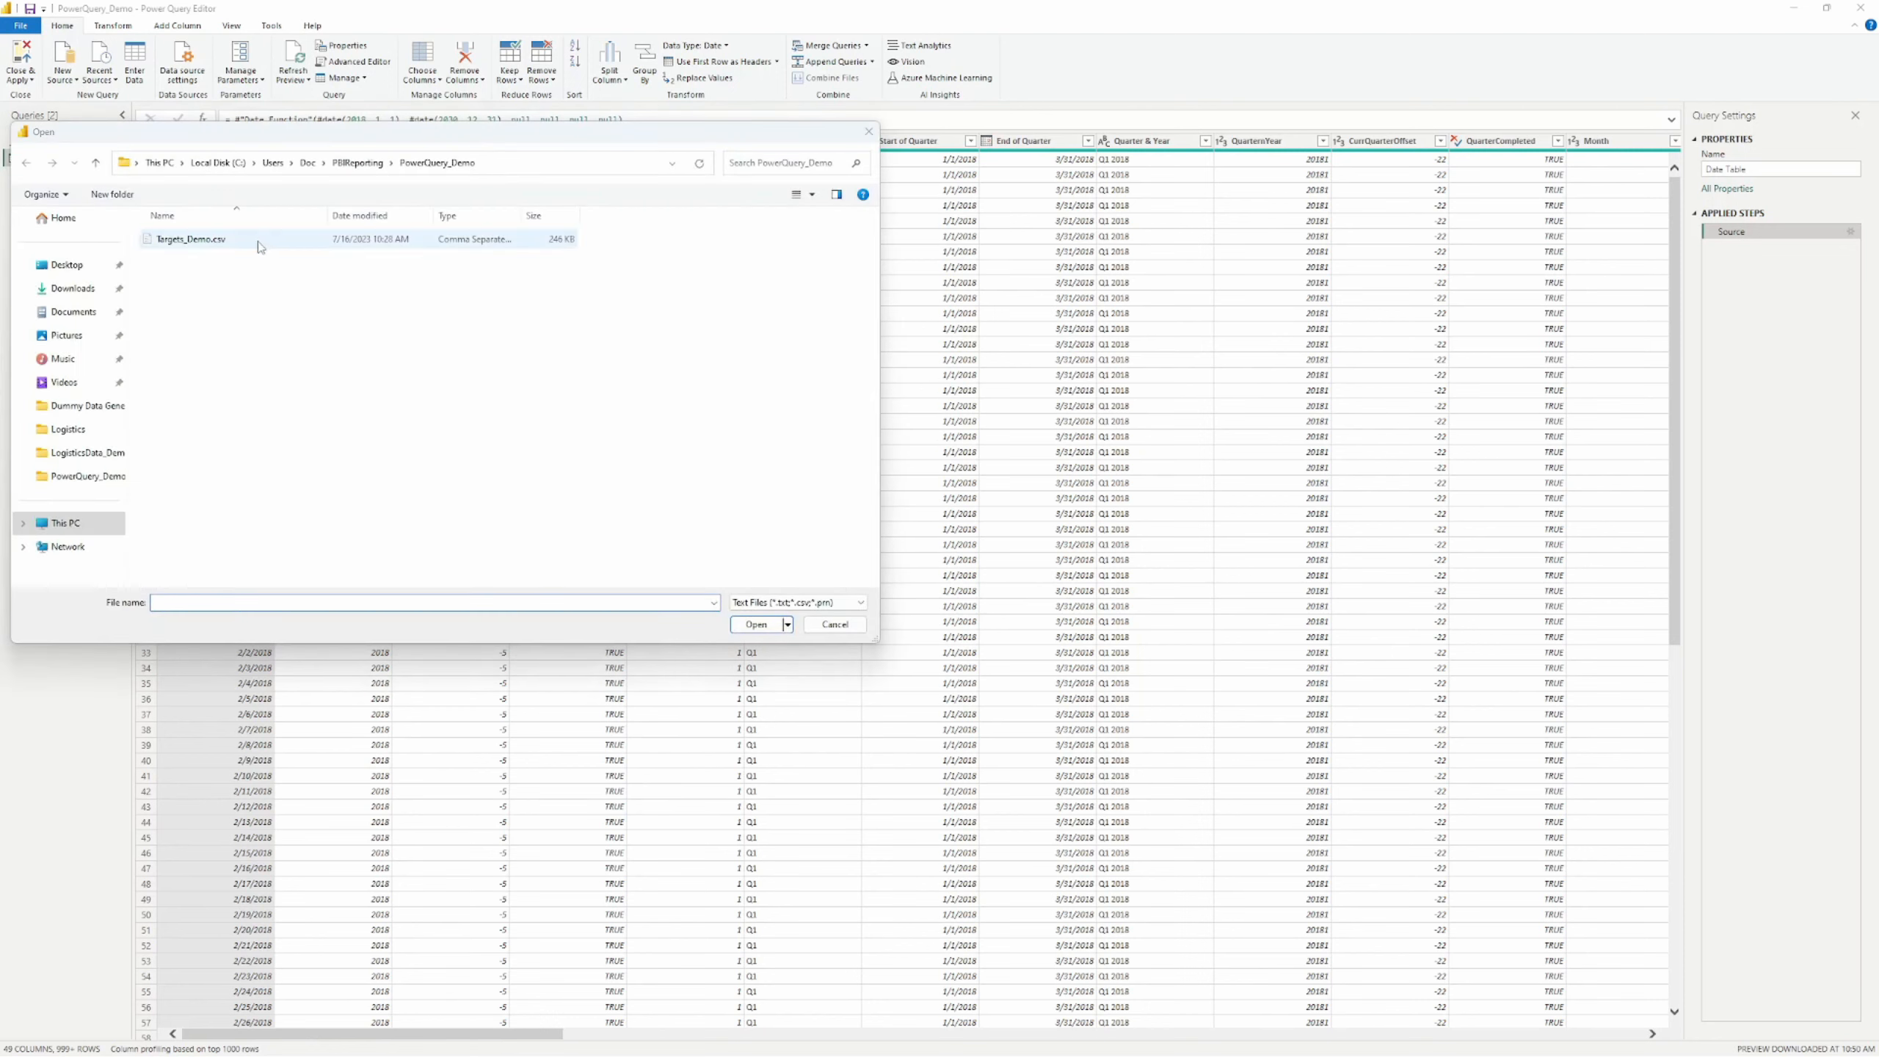
{"action": "left_click", "coordinate": [770, 626]}
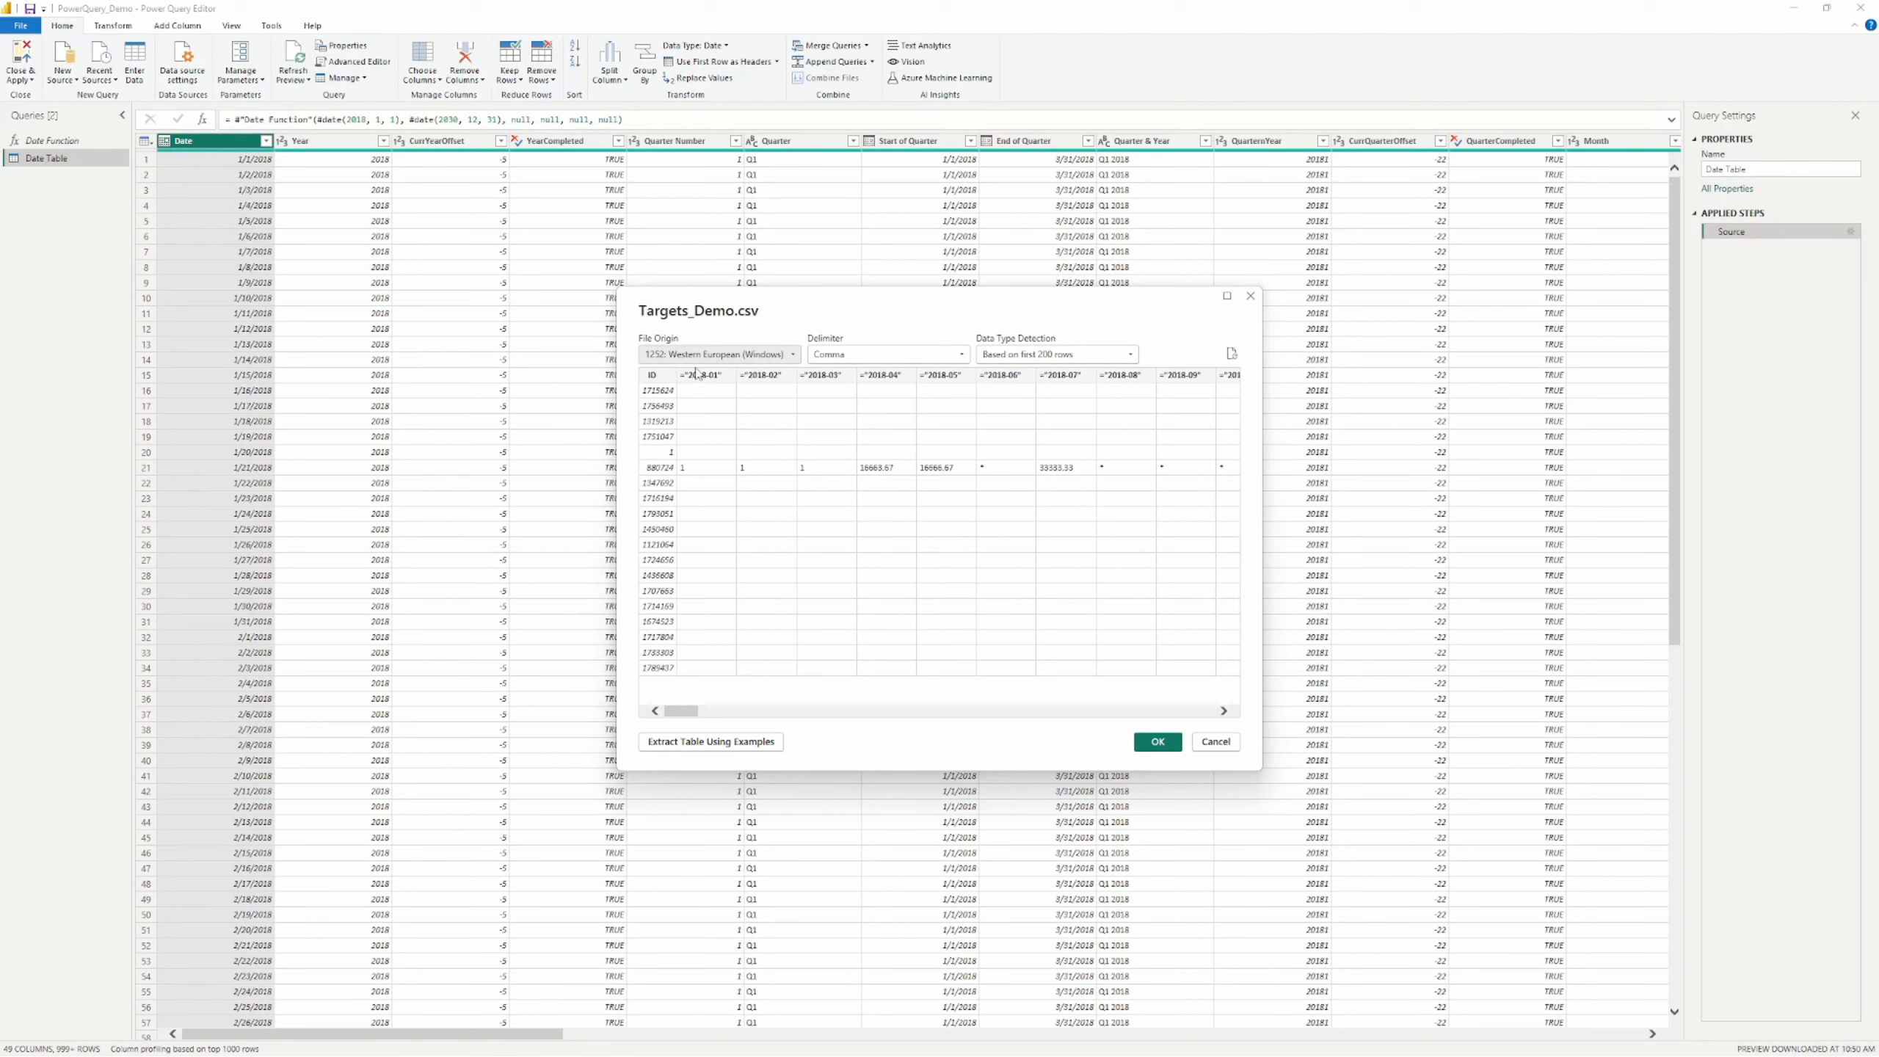
{"action": "left_click_drag", "start_coordinate": [694, 712], "coordinate": [631, 729]}
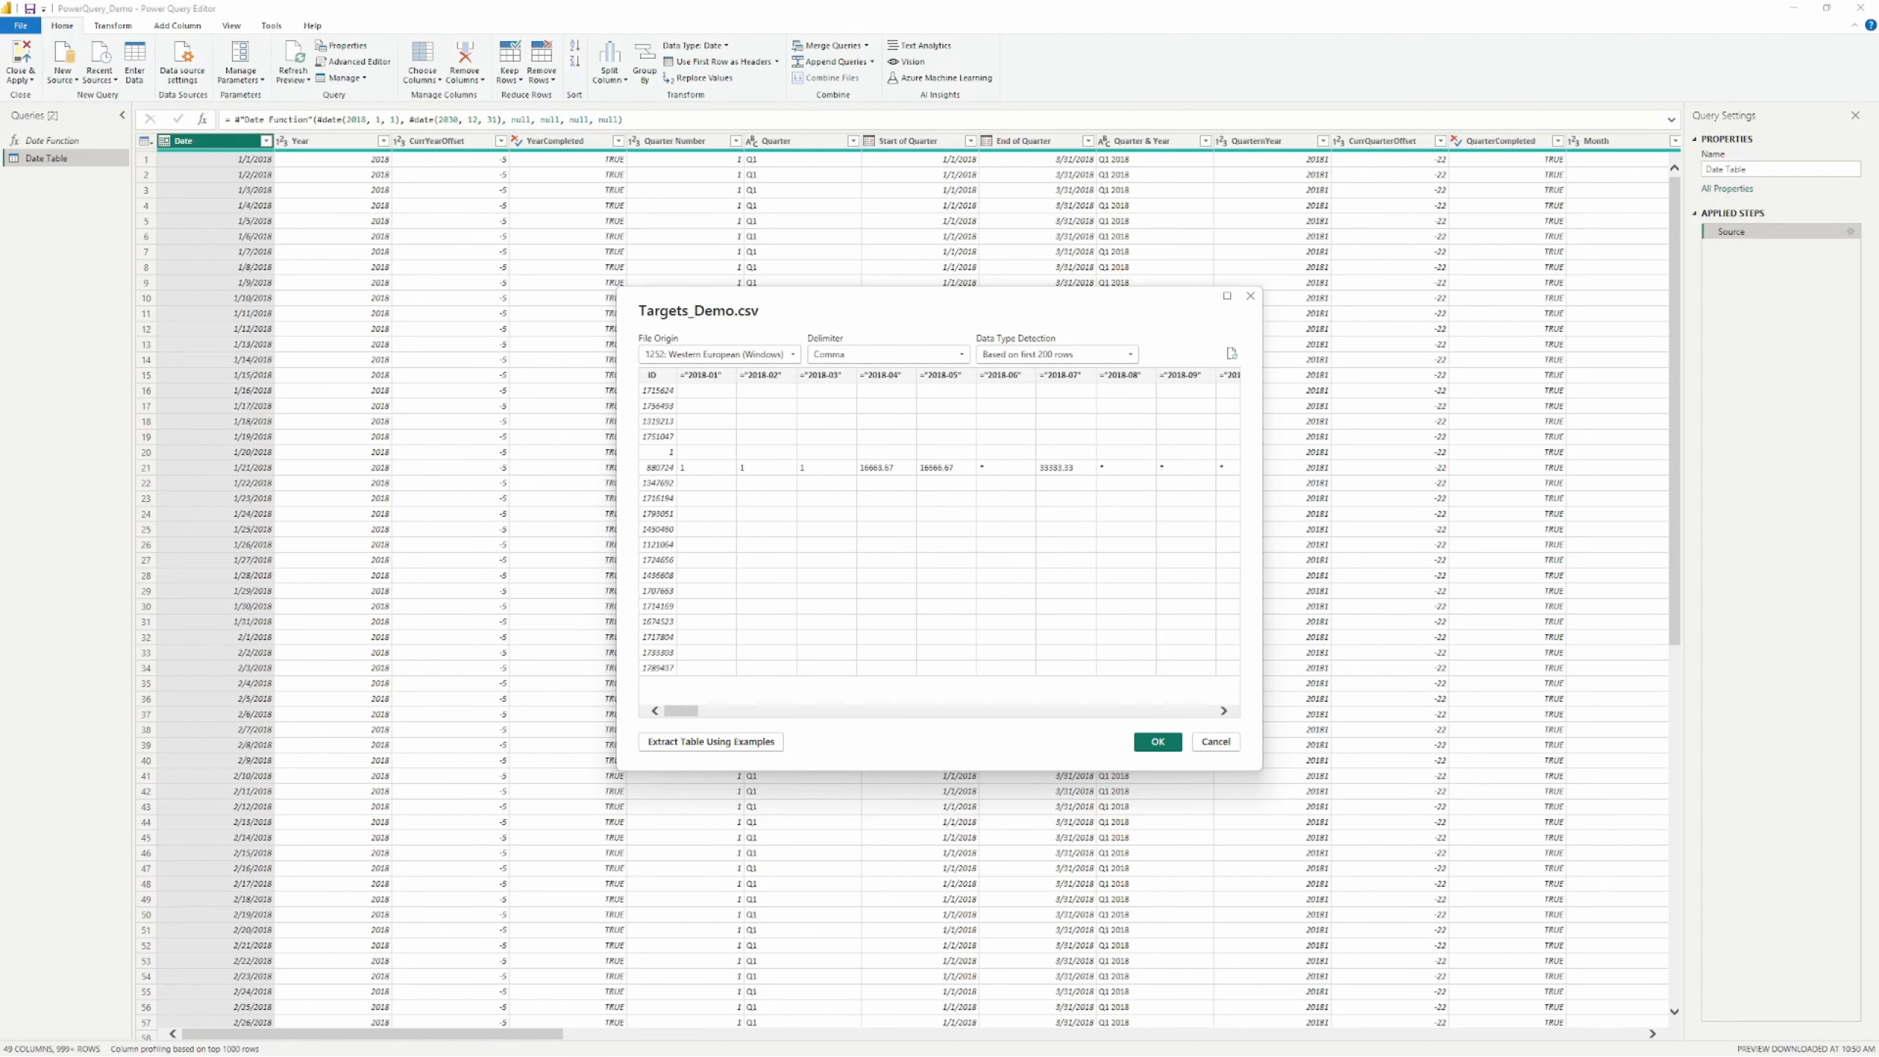
{"action": "left_click", "coordinate": [1158, 742]}
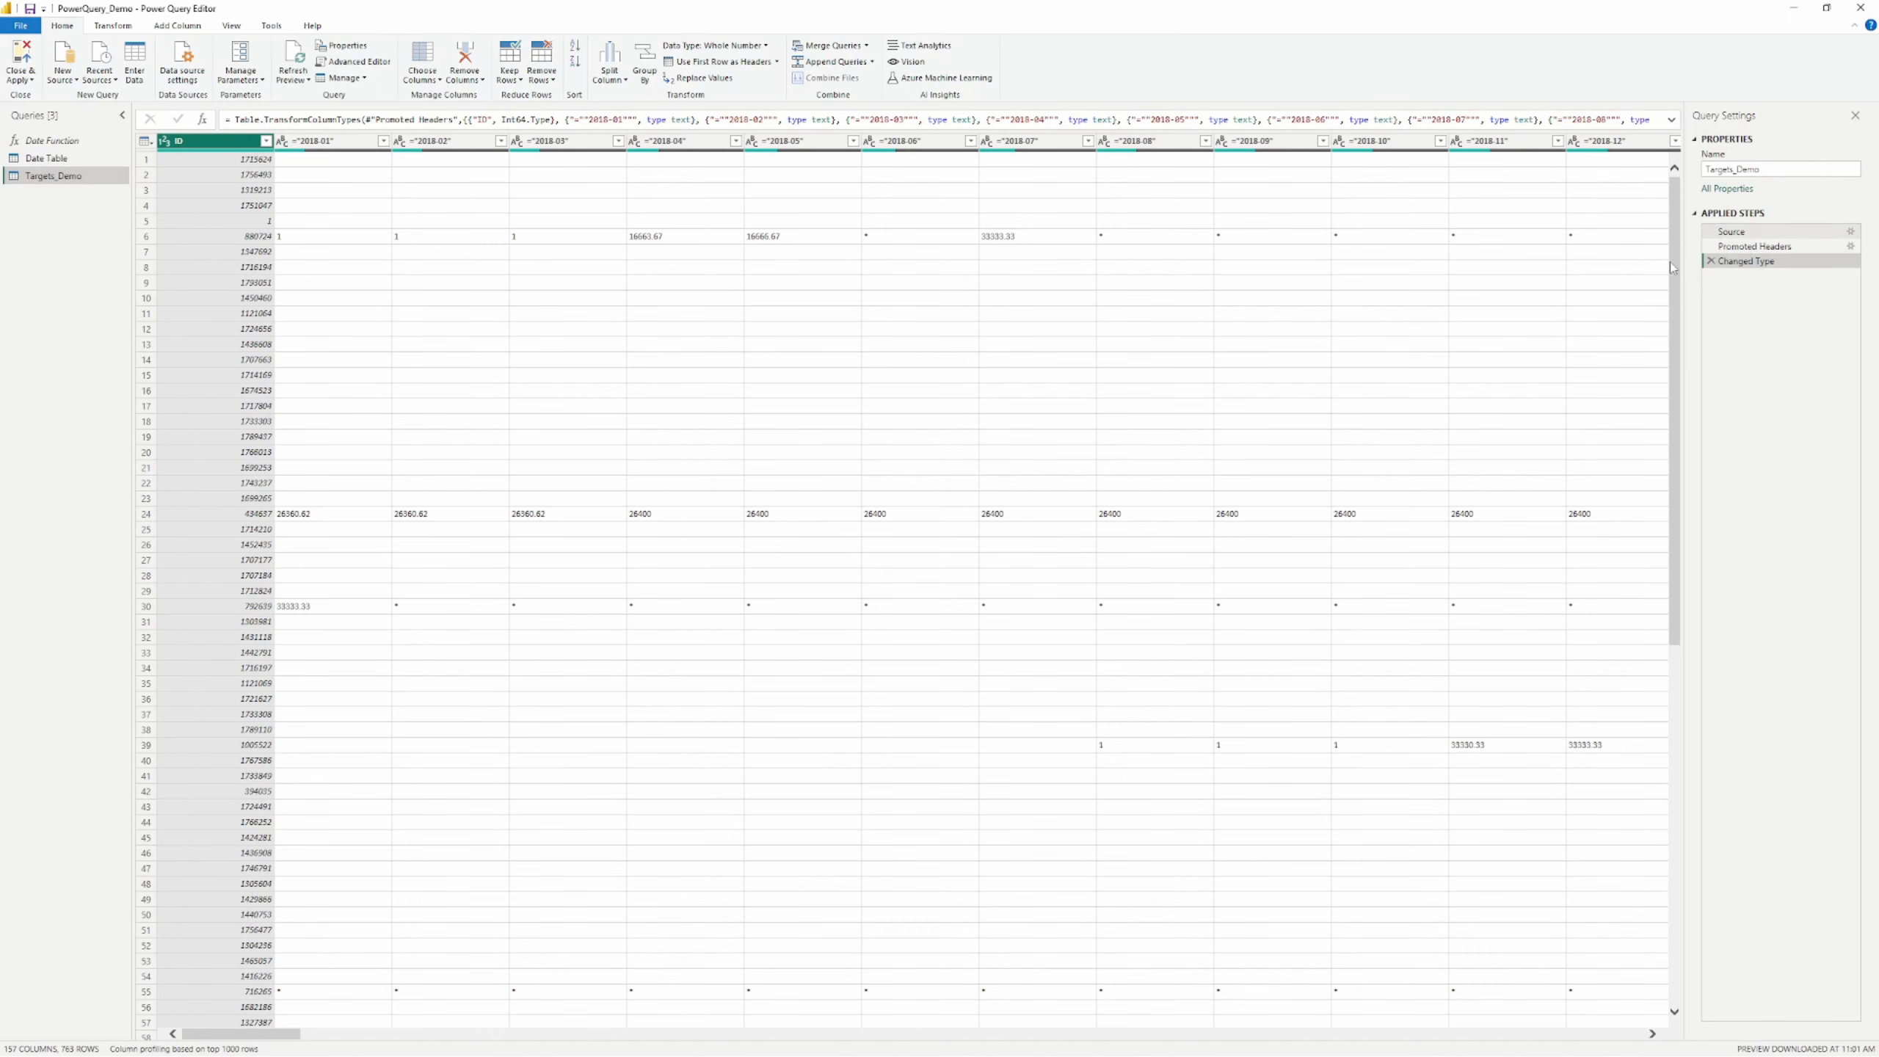
Step: Expand the formula bar and examine the Changed Type, Source and Promoted Headers steps of the Targets_Demo query, comparing their formulas and column headers
{"action": "left_click", "coordinate": [1672, 121]}
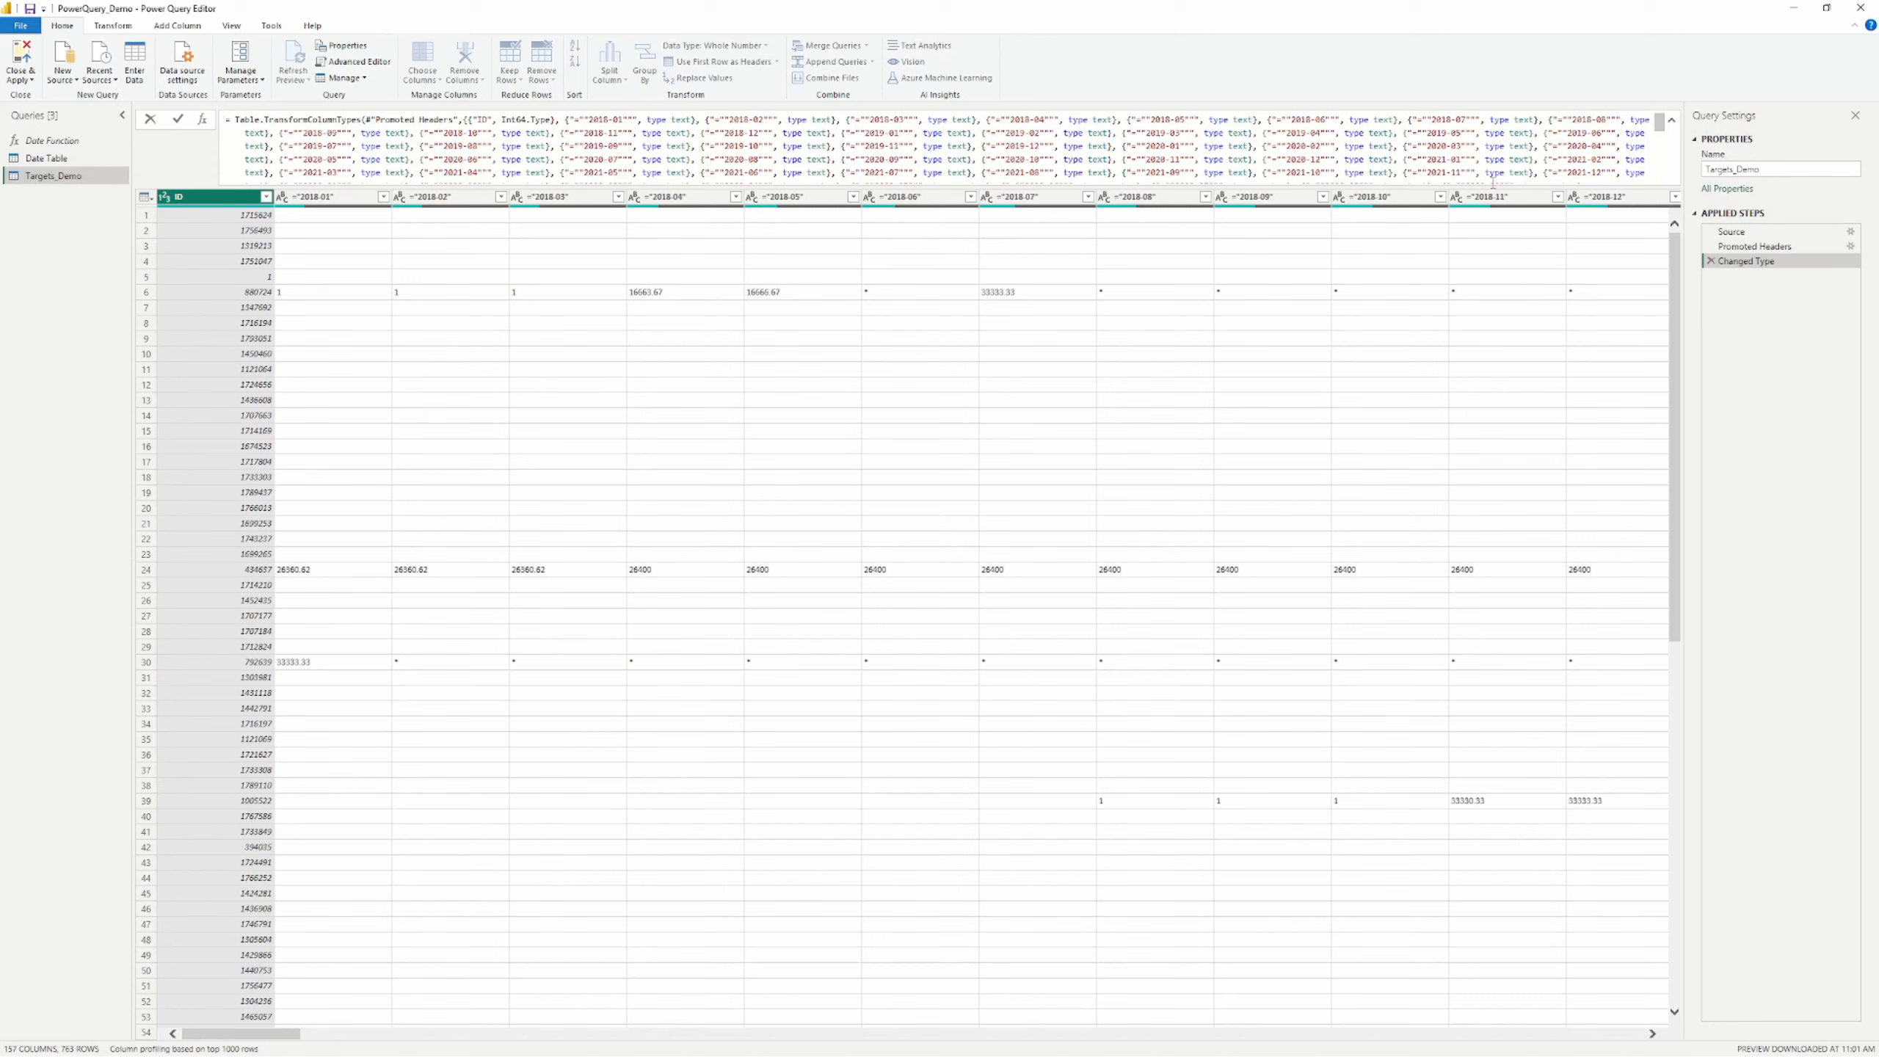
{"action": "left_click", "coordinate": [1766, 263]}
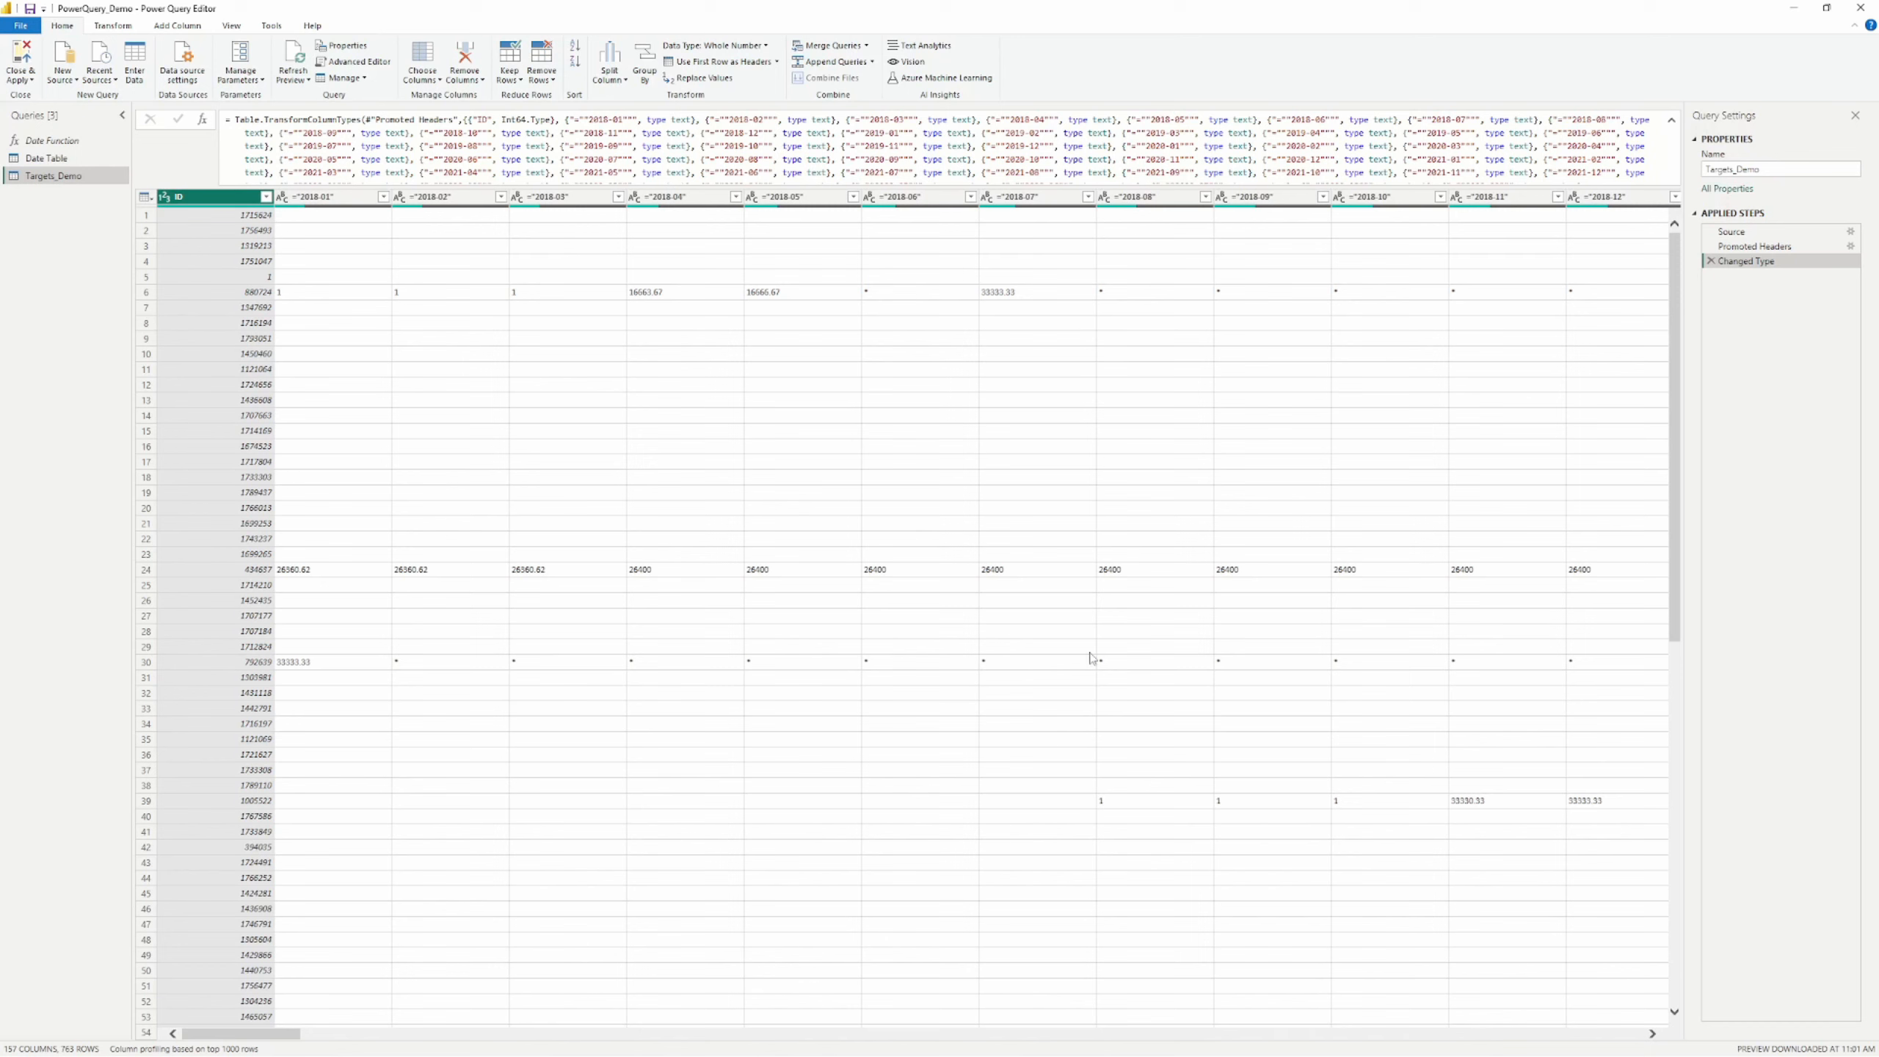
{"action": "left_click", "coordinate": [1828, 234]}
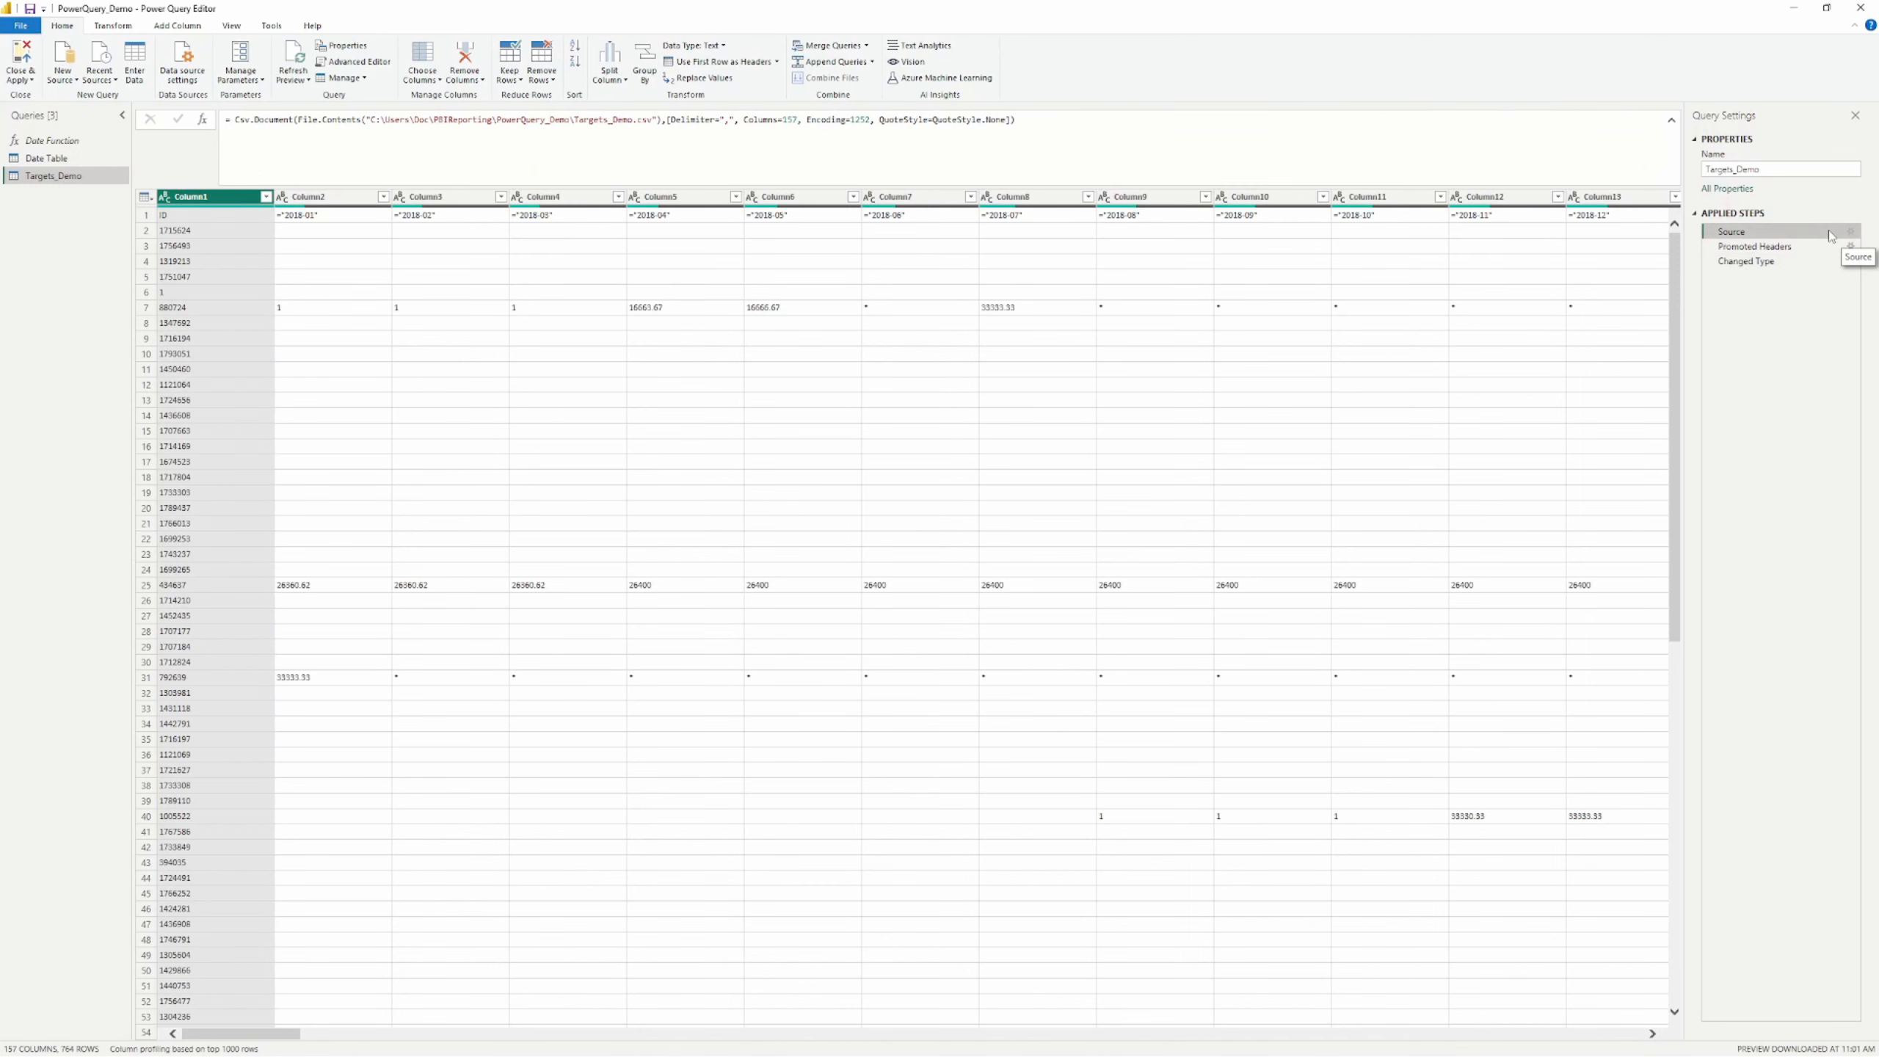
{"action": "left_click", "coordinate": [1091, 141]}
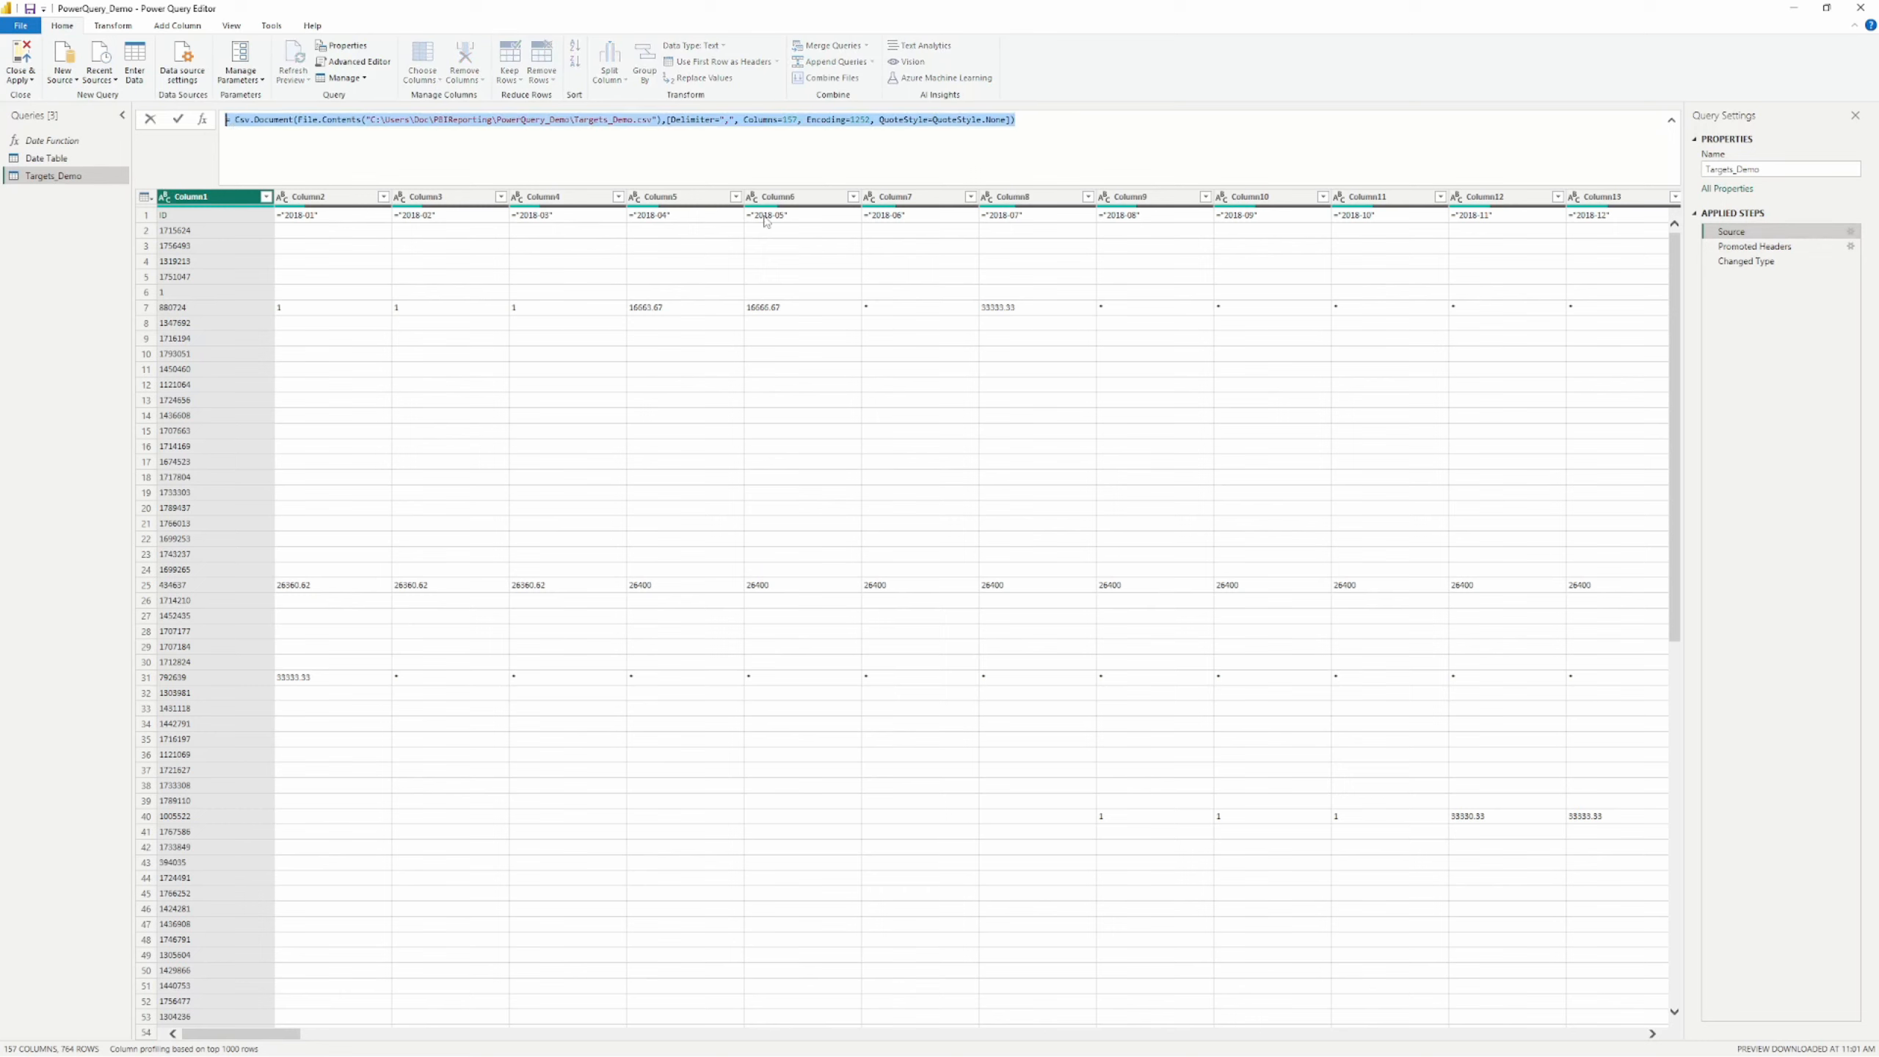
{"action": "left_click", "coordinate": [1003, 134]}
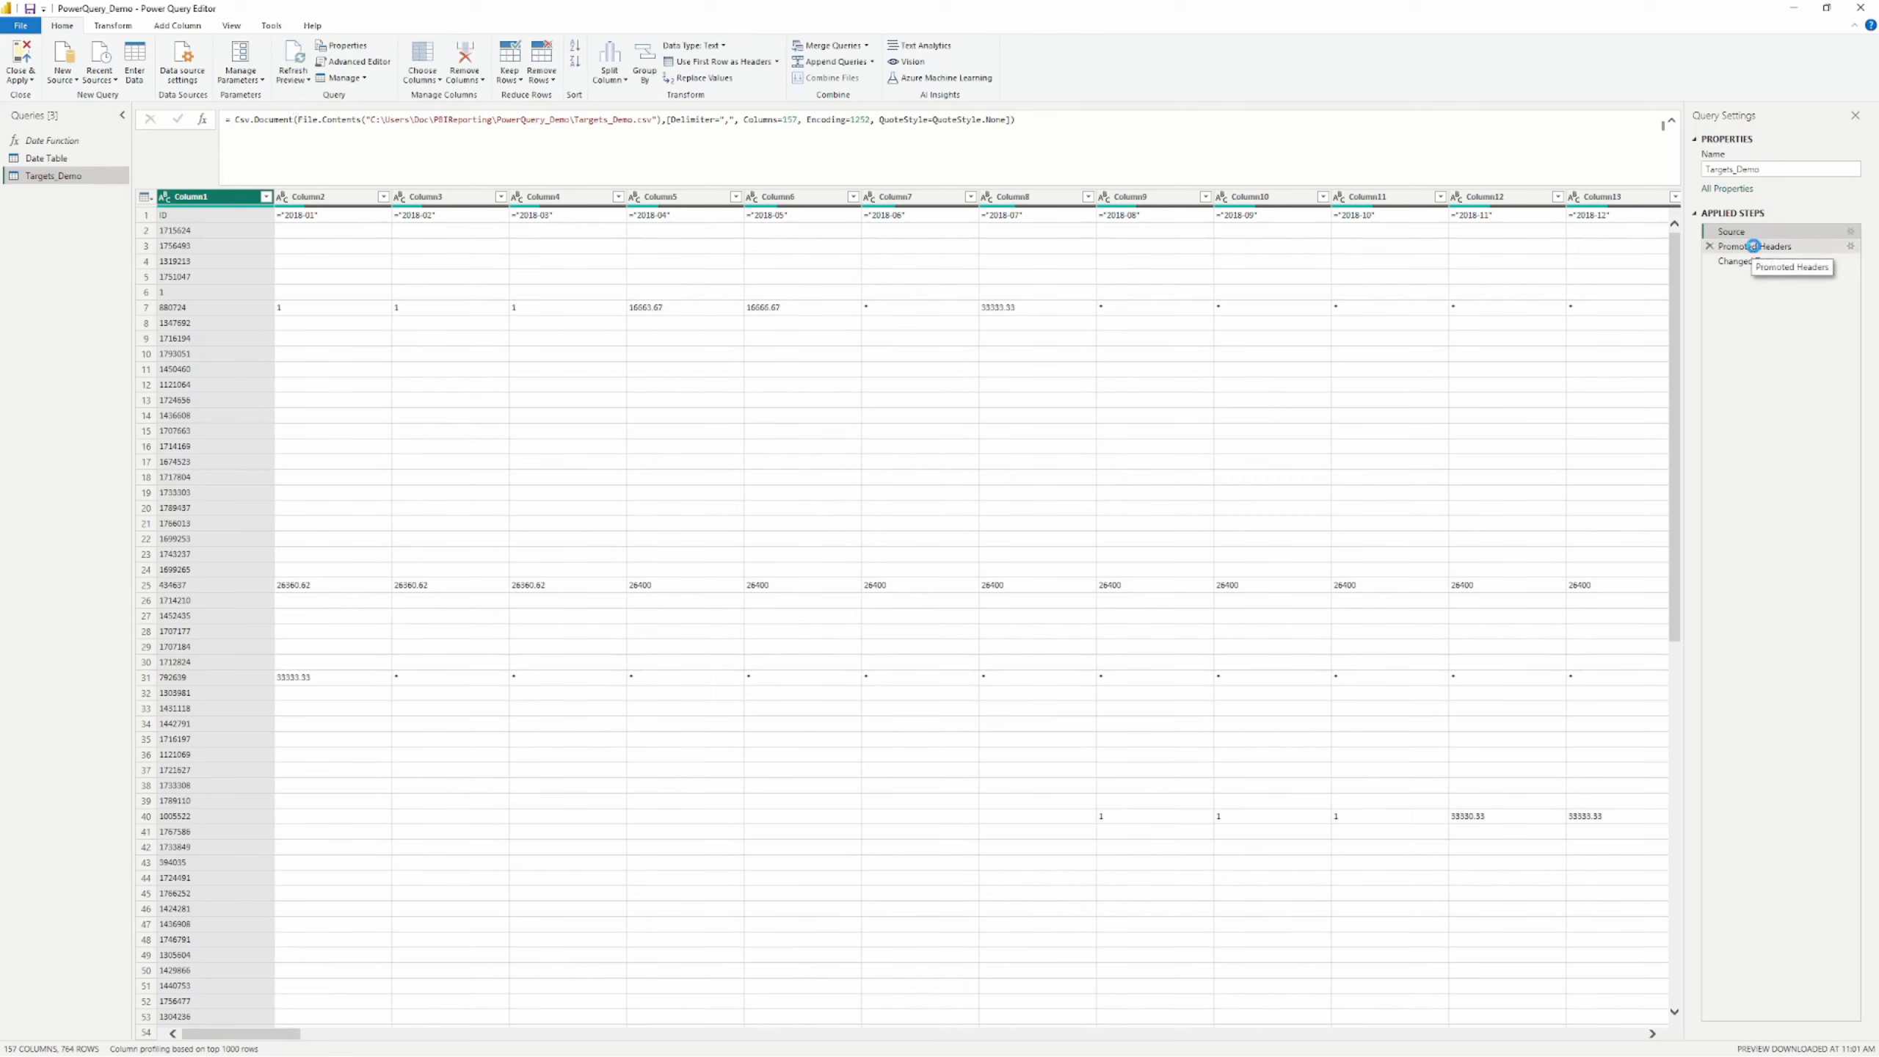
{"action": "left_click", "coordinate": [1755, 249]}
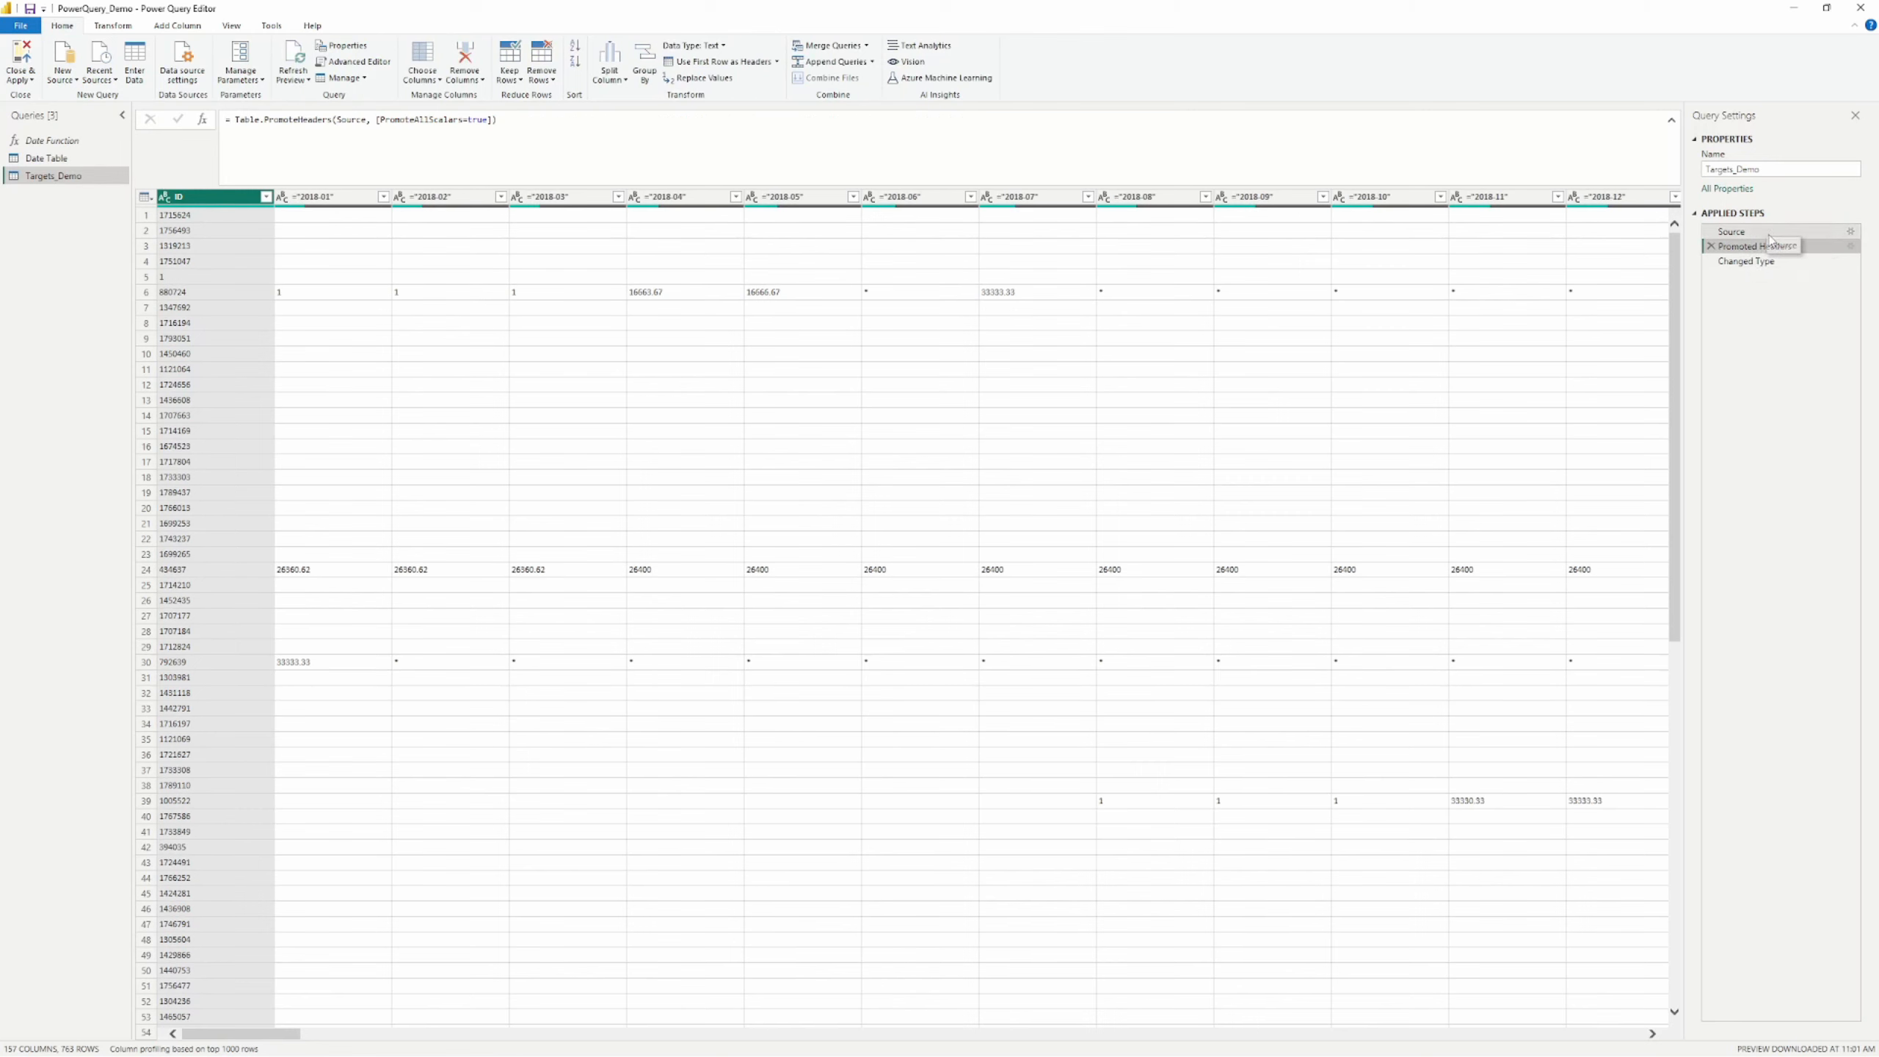
{"action": "left_click", "coordinate": [1762, 233]}
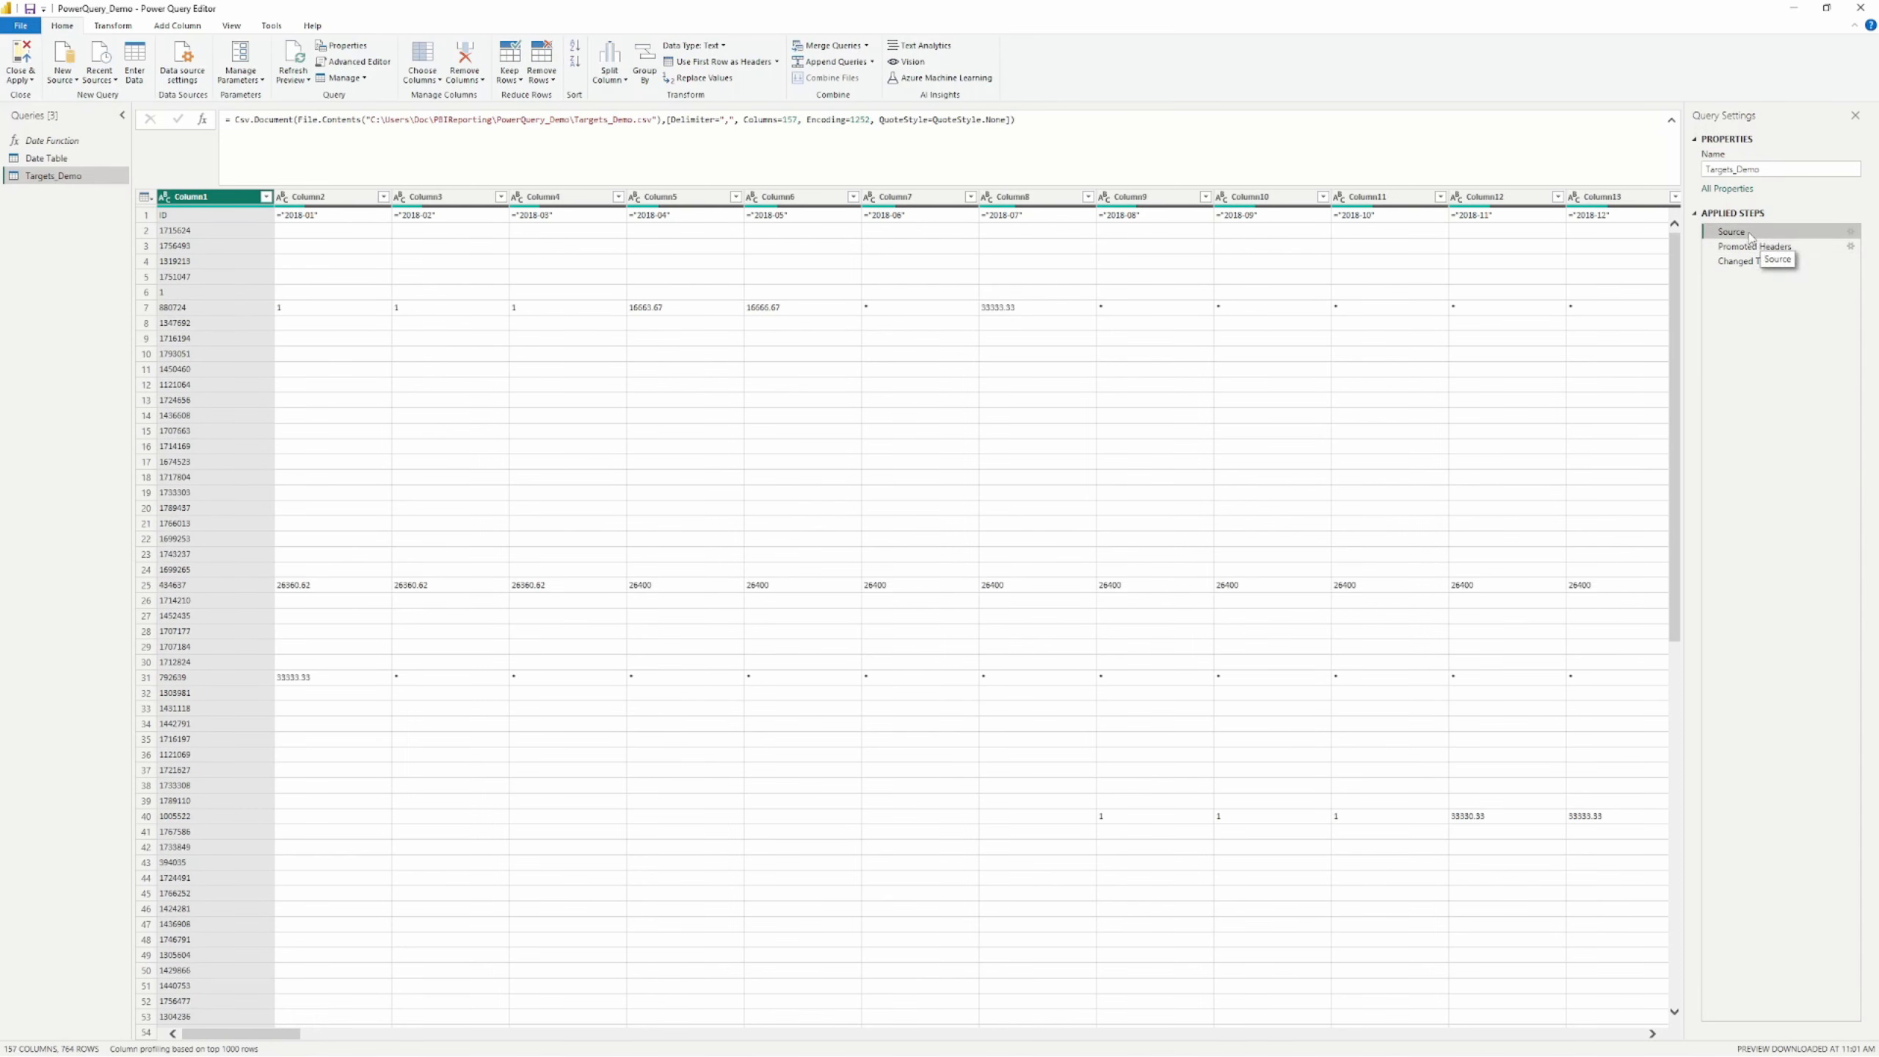
{"action": "left_click", "coordinate": [1760, 247]}
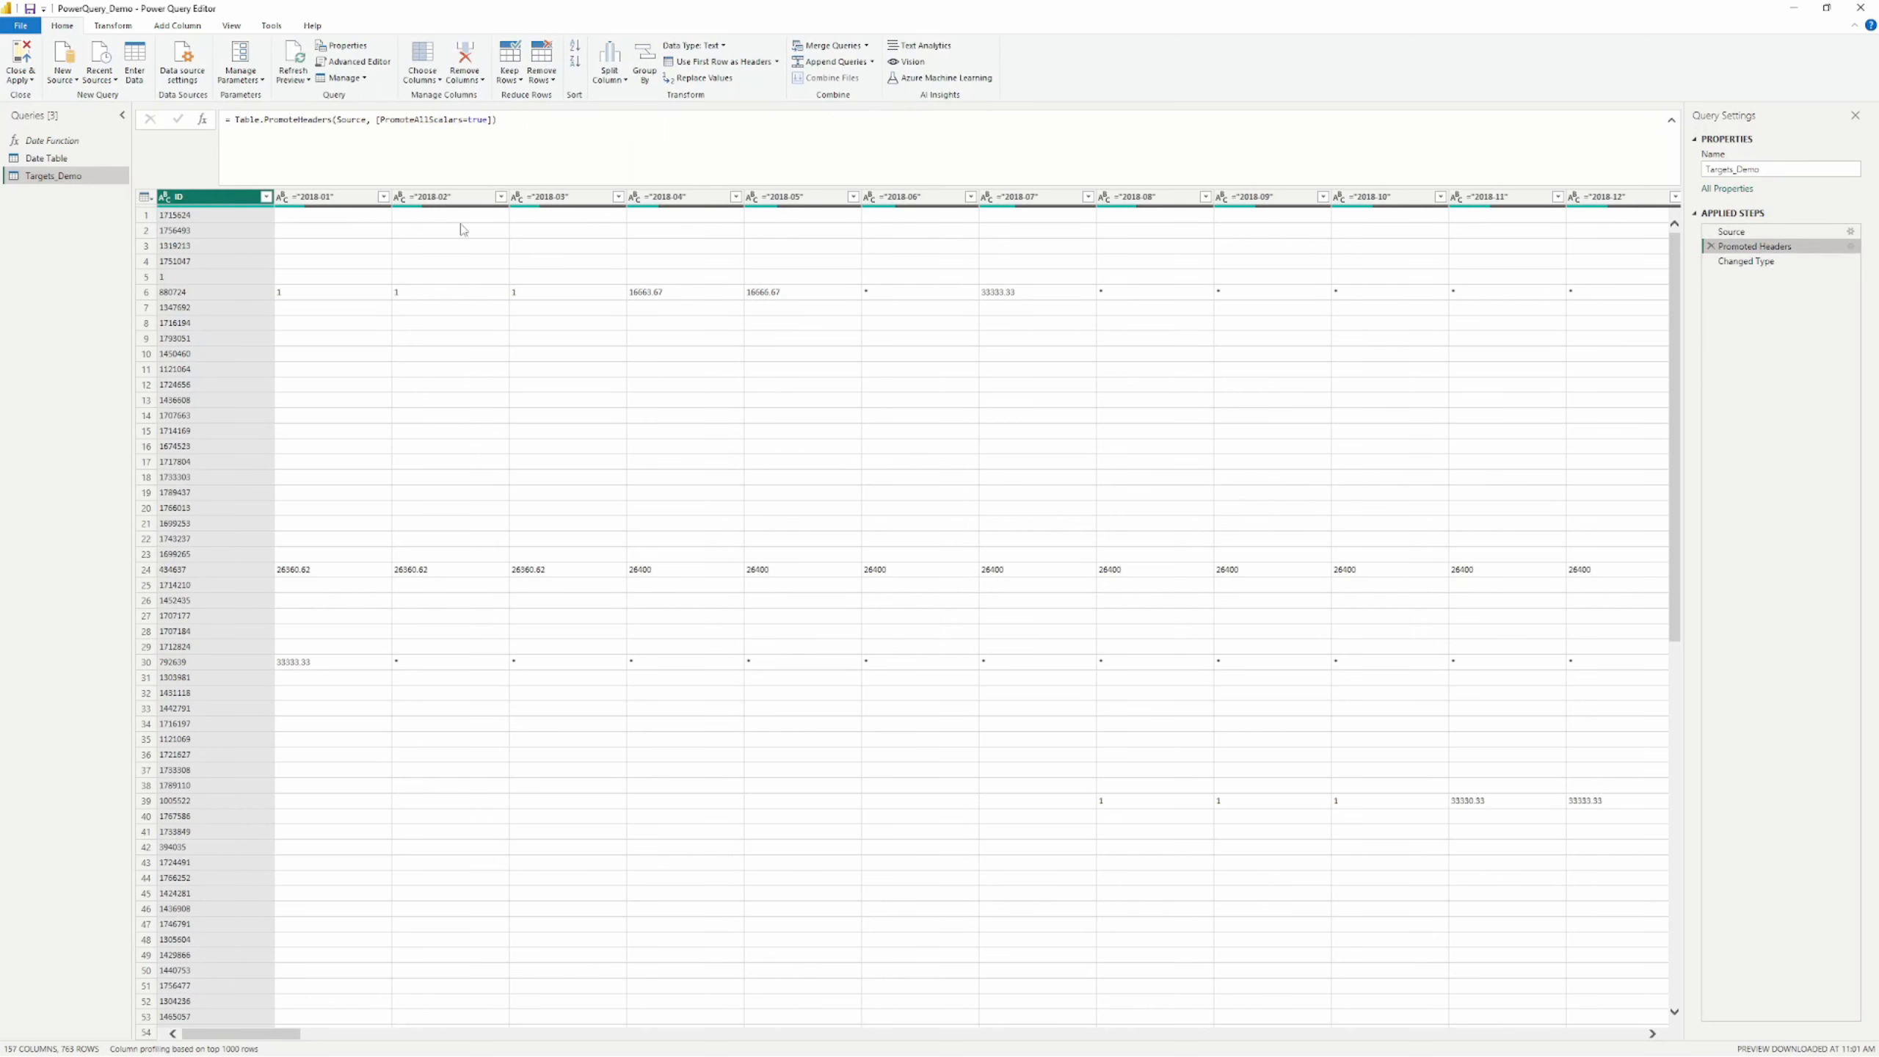
{"action": "left_click", "coordinate": [1735, 233]}
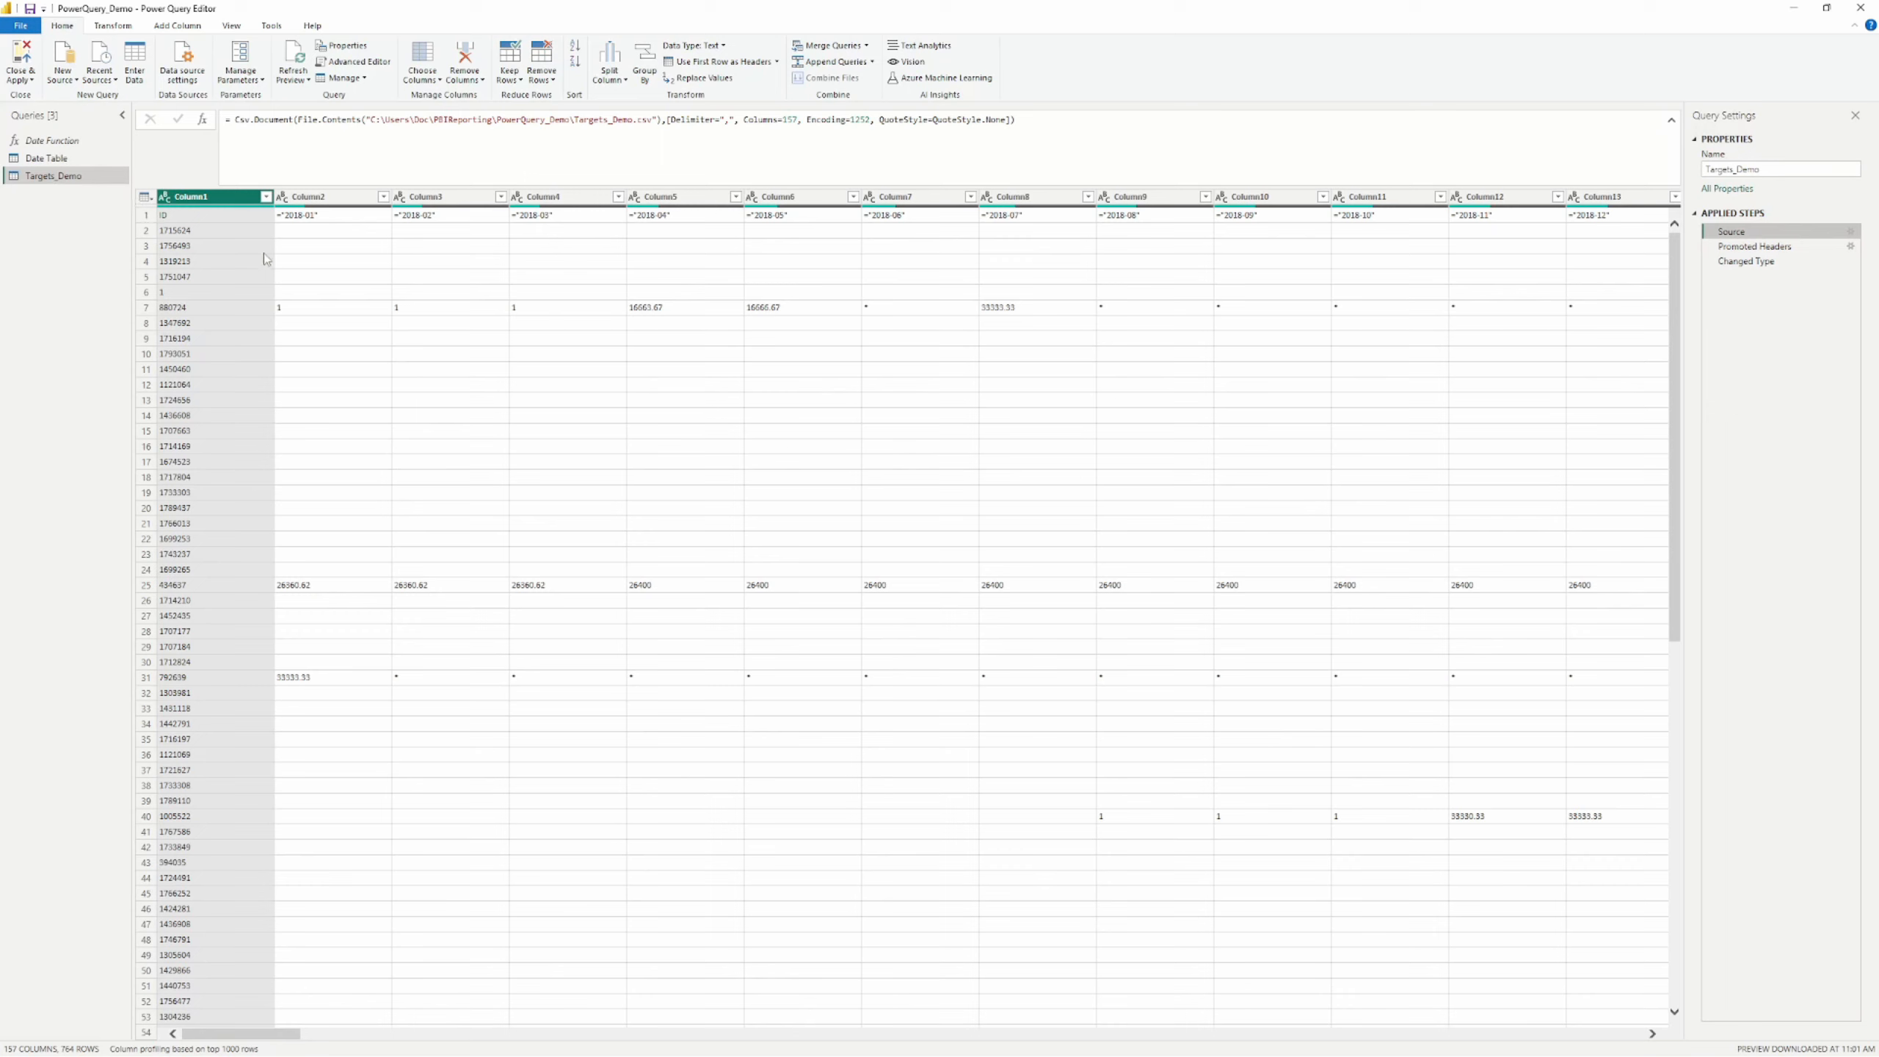
Step: Review the Source and Promoted Headers steps of the Targets_Demo query and delete its Changed Type step
{"action": "left_click", "coordinate": [207, 219]}
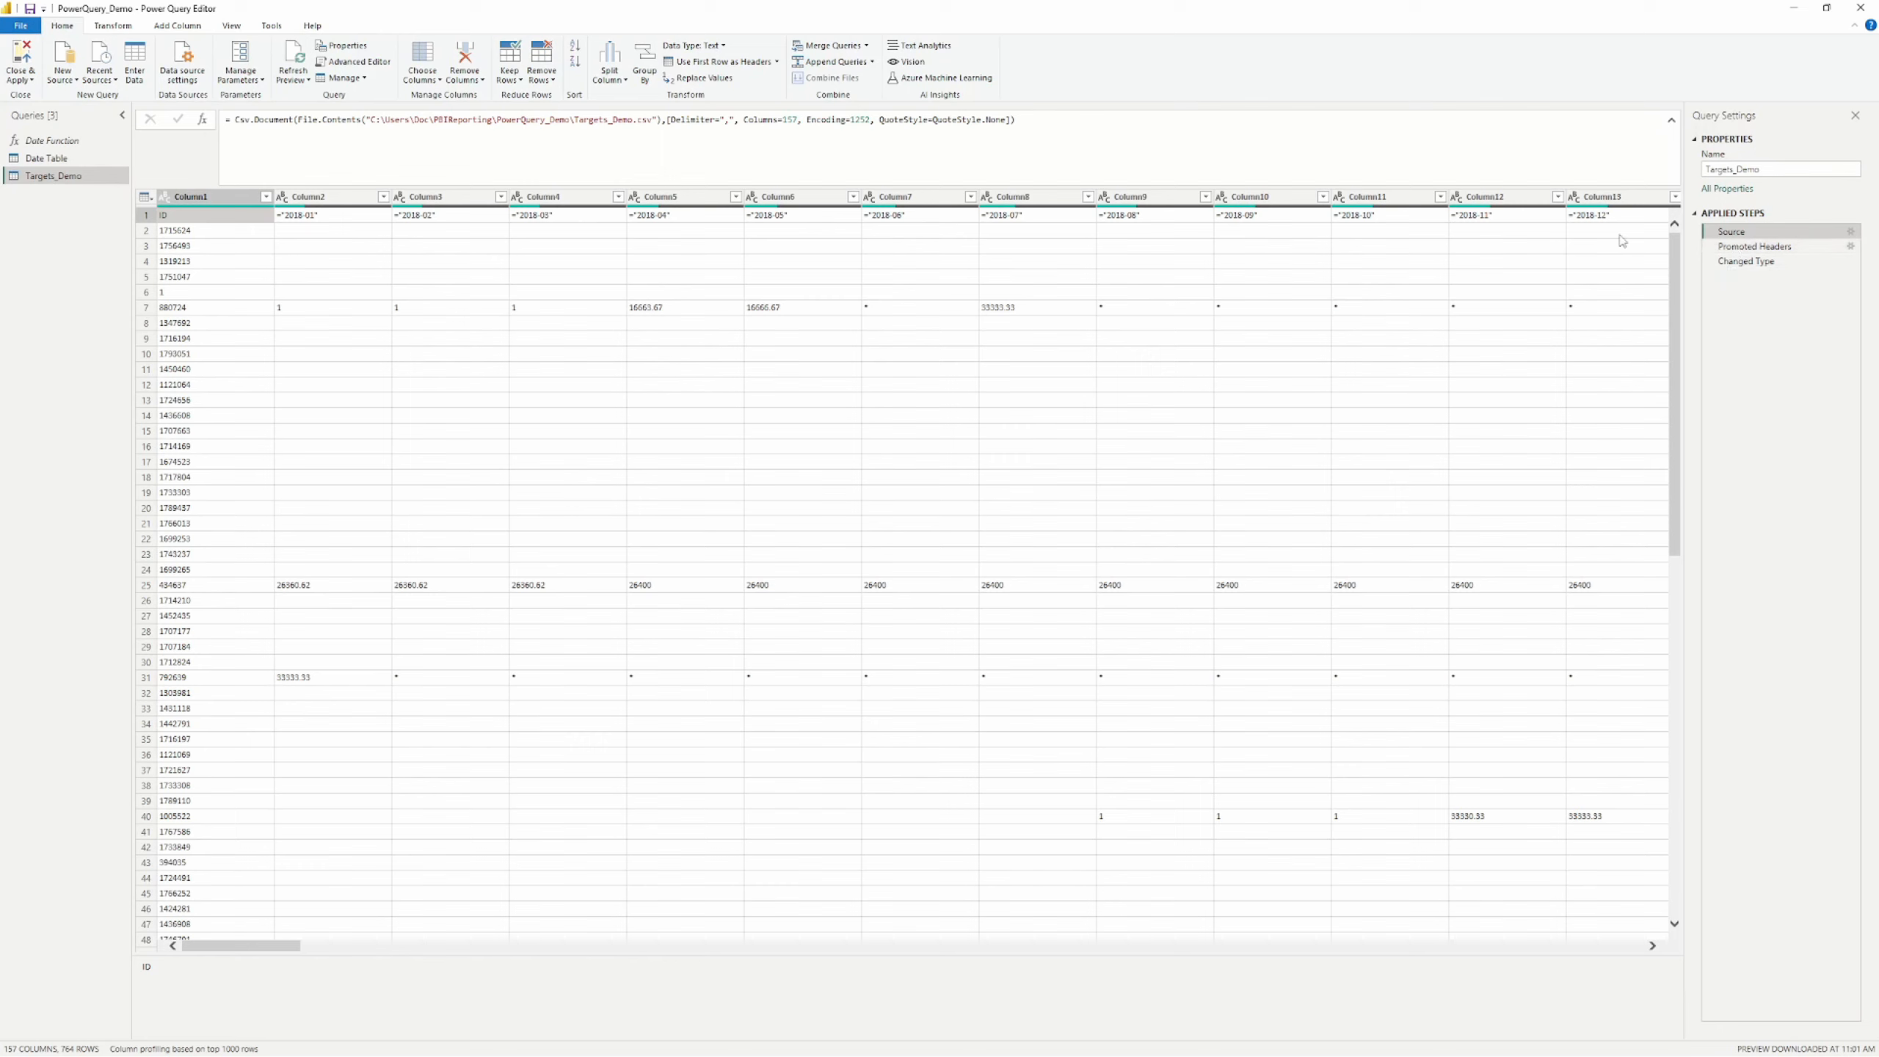
{"action": "left_click", "coordinate": [1747, 247]}
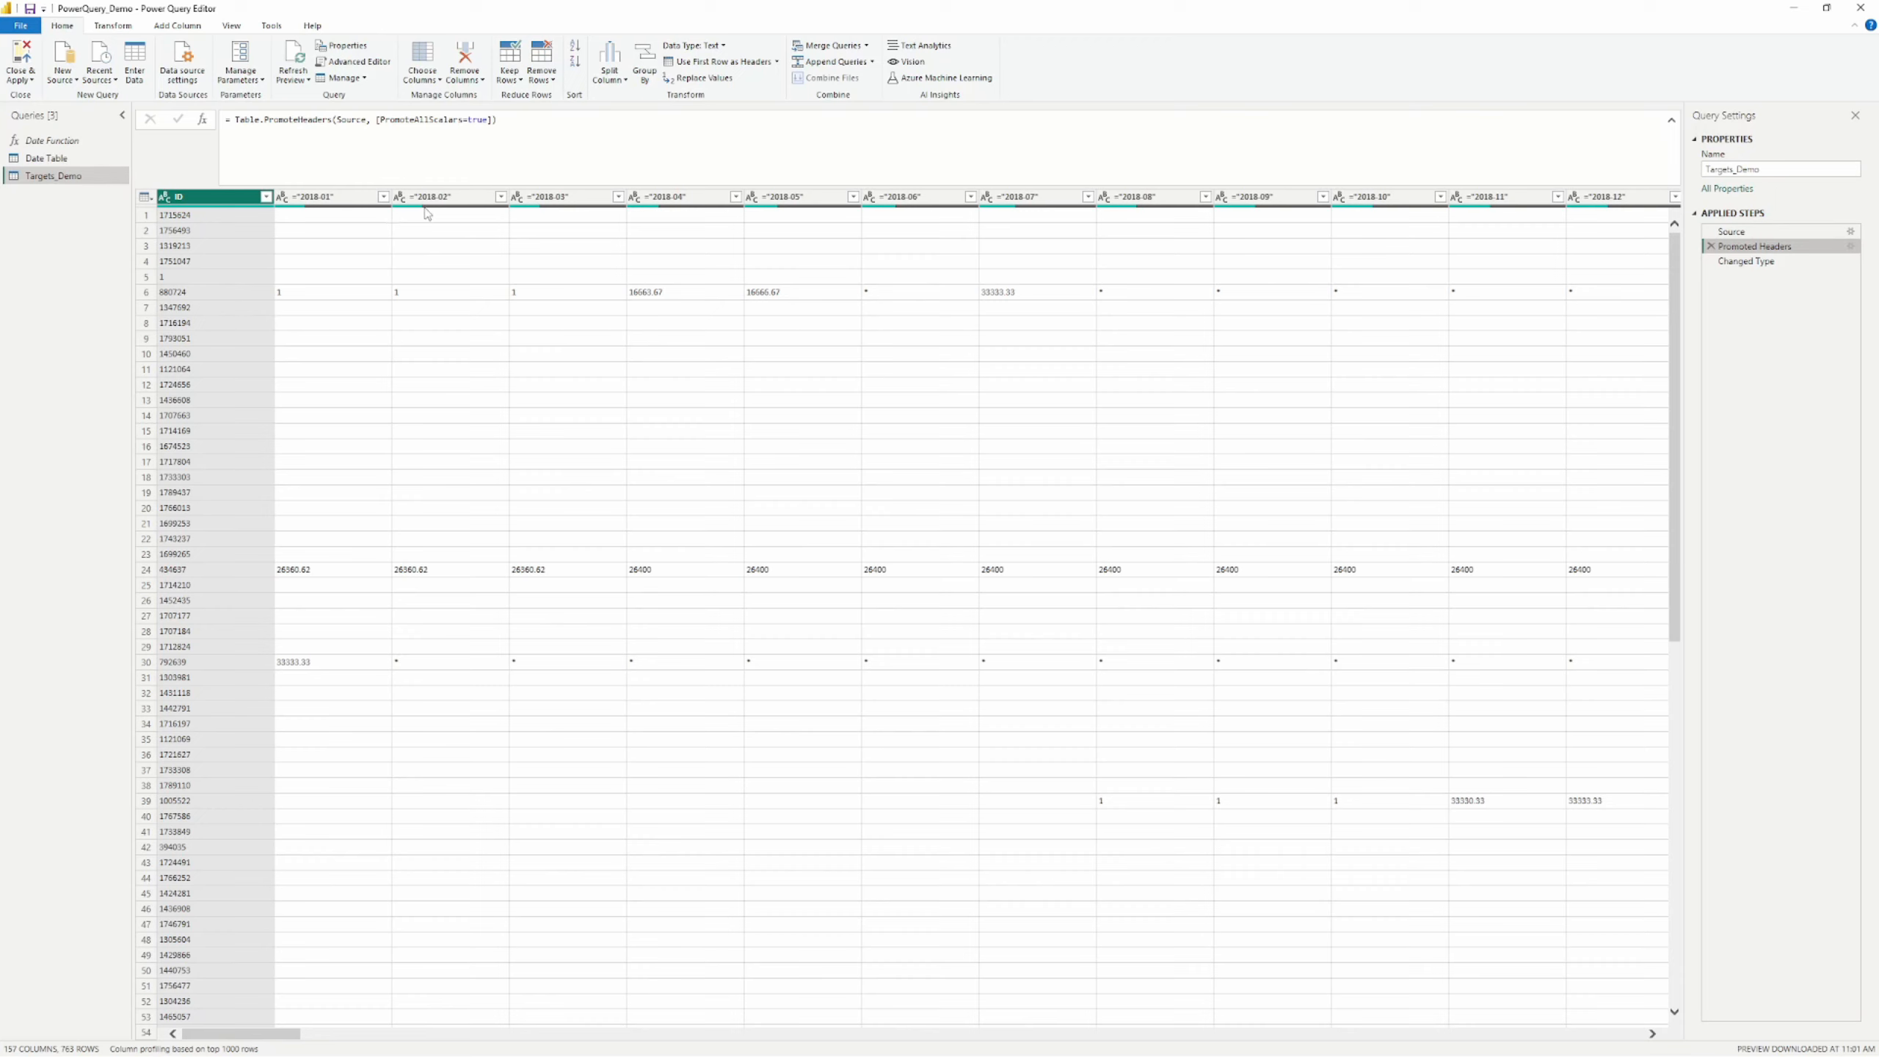
{"action": "left_click", "coordinate": [1748, 233]}
{"action": "left_click", "coordinate": [1750, 247]}
{"action": "left_click", "coordinate": [1753, 263]}
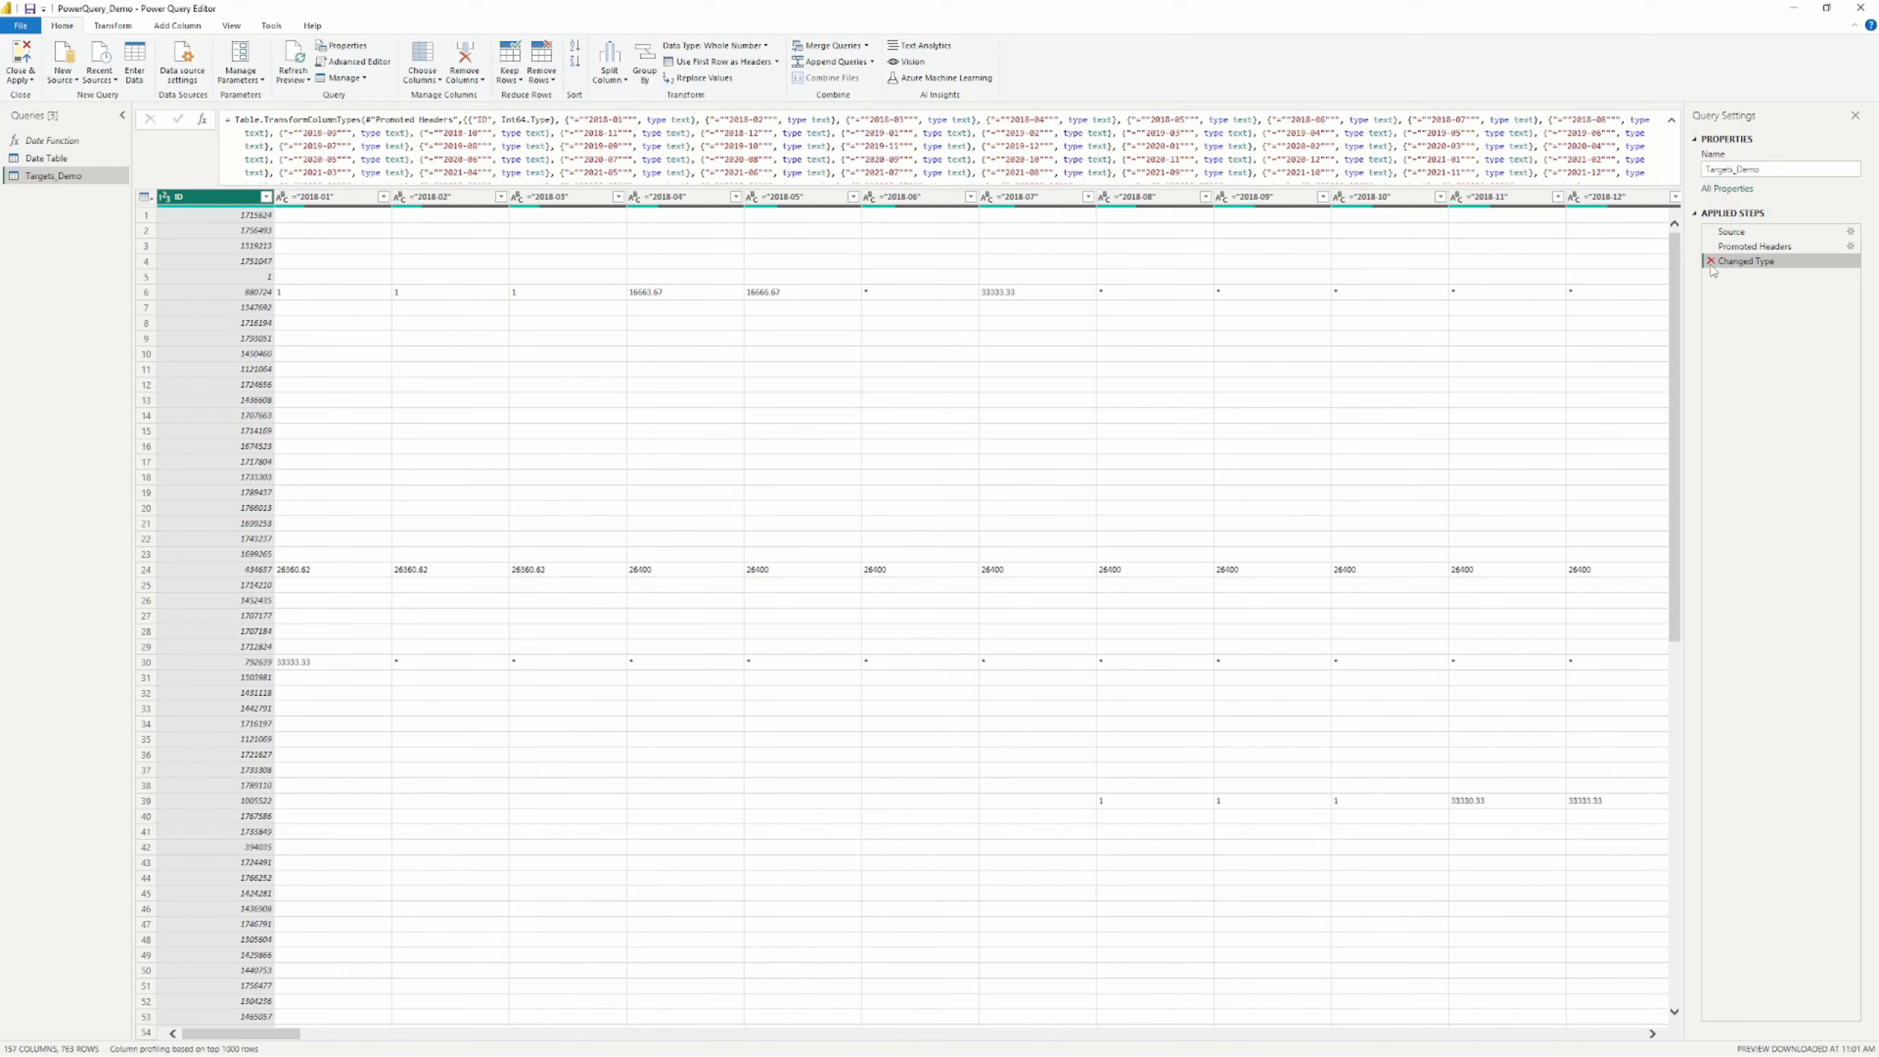
{"action": "left_click", "coordinate": [1712, 263]}
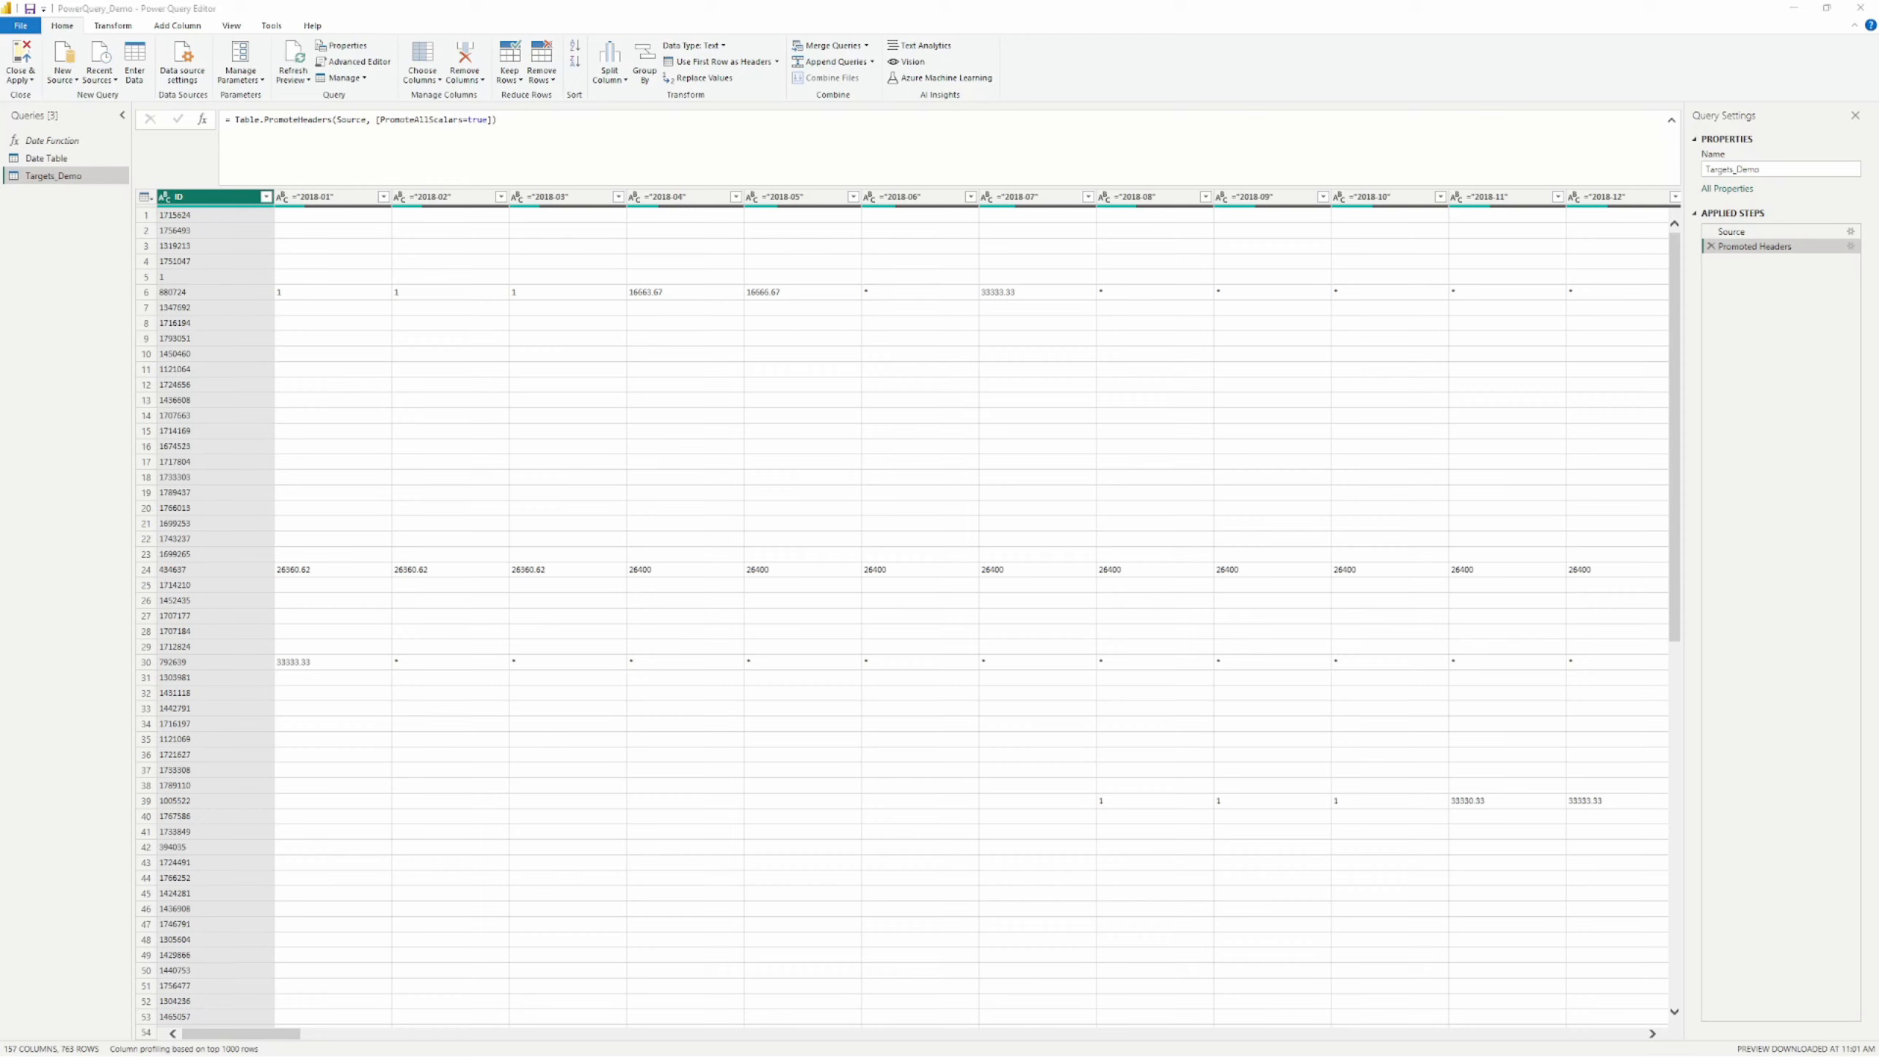
Step: Unpivot all columns other than ID in the Targets_Demo query
{"action": "left_click", "coordinate": [195, 199]}
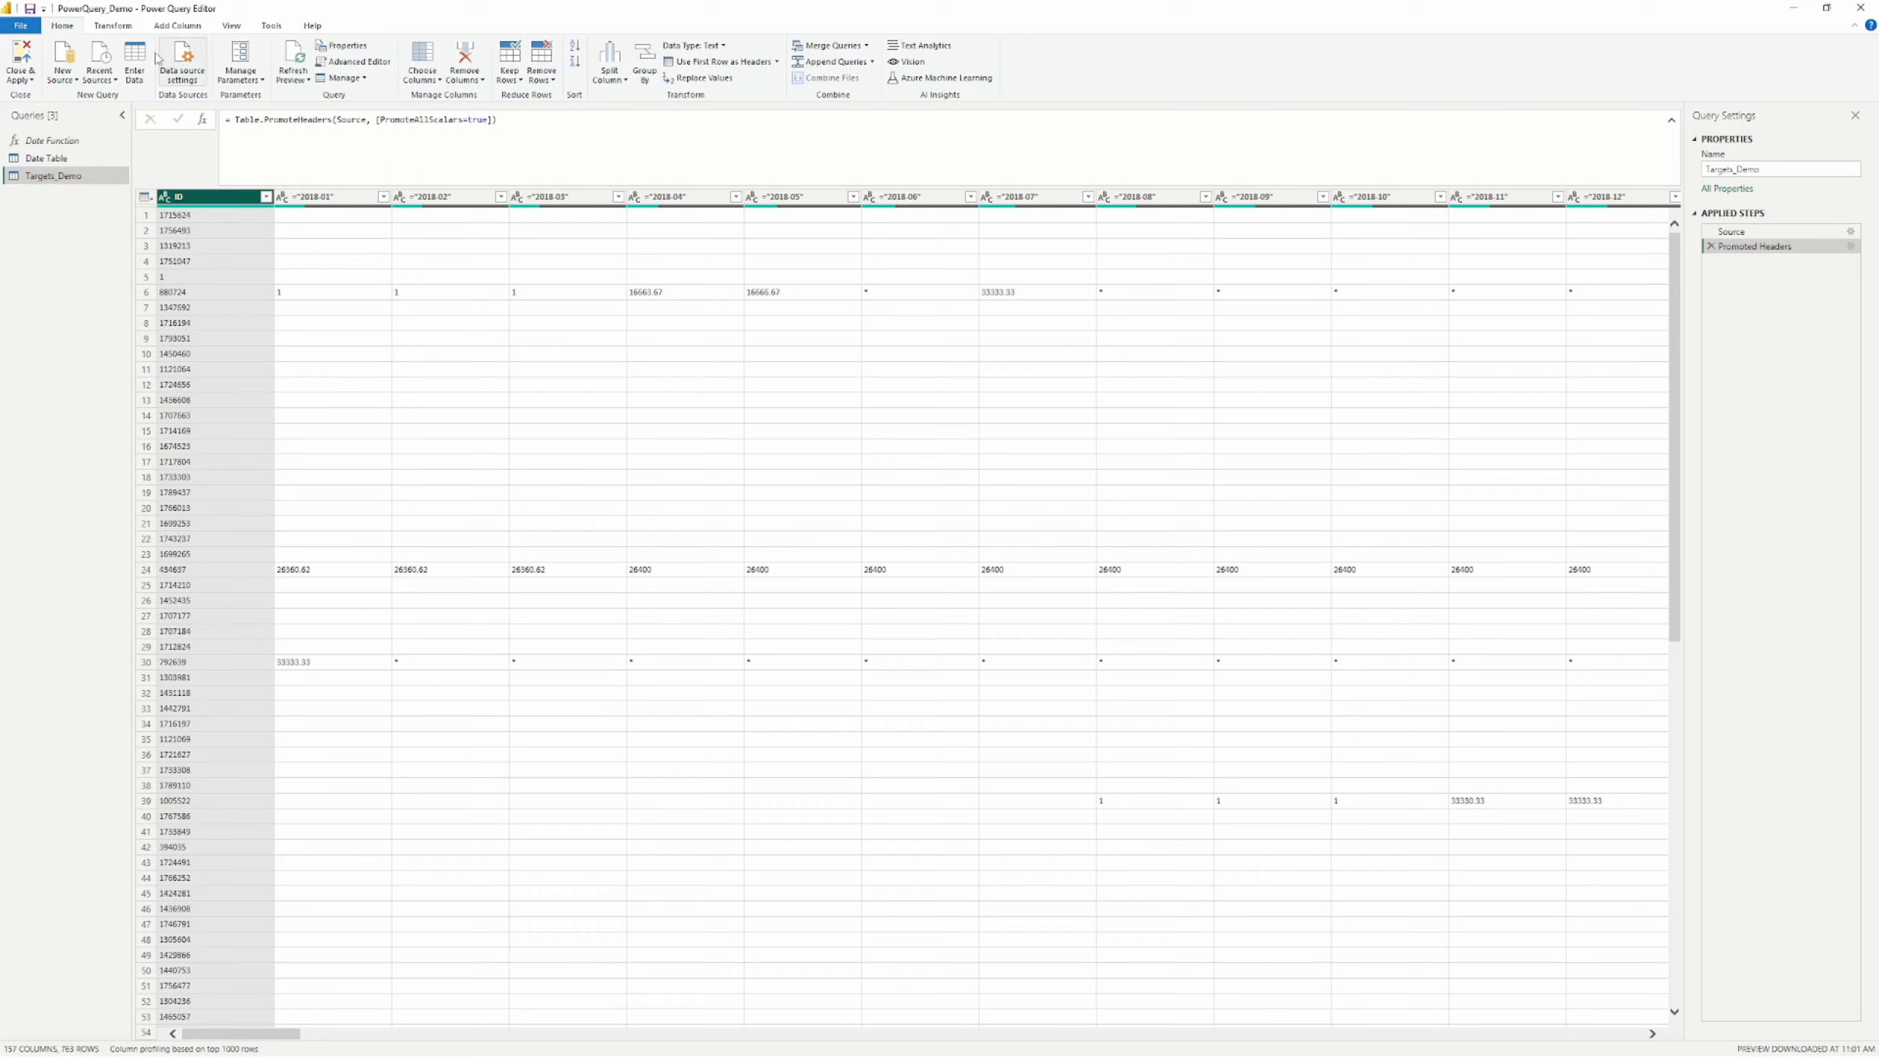
{"action": "left_click", "coordinate": [112, 25]}
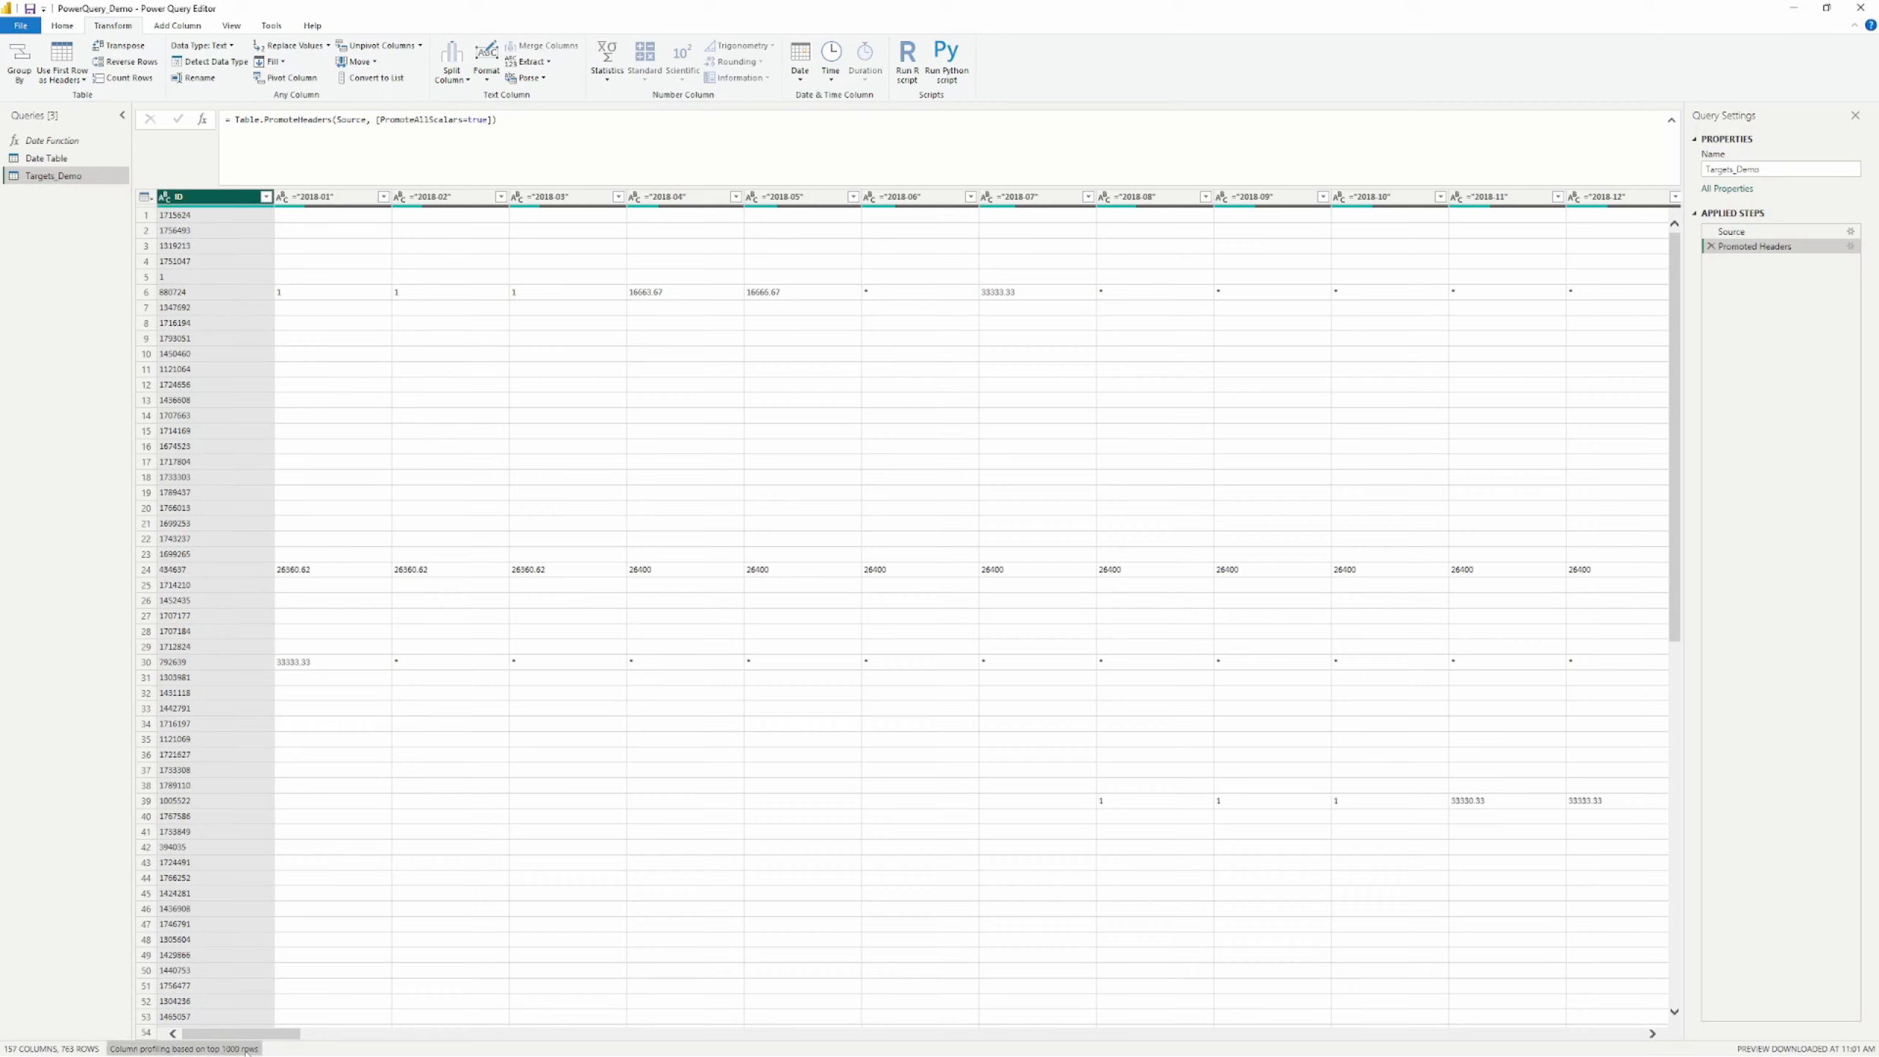
{"action": "mouse_move", "coordinate": [253, 1034]}
{"action": "left_mouse_down"}
{"action": "mouse_move", "coordinate": [1595, 1037]}
{"action": "mouse_move", "coordinate": [241, 1034]}
{"action": "left_mouse_up"}
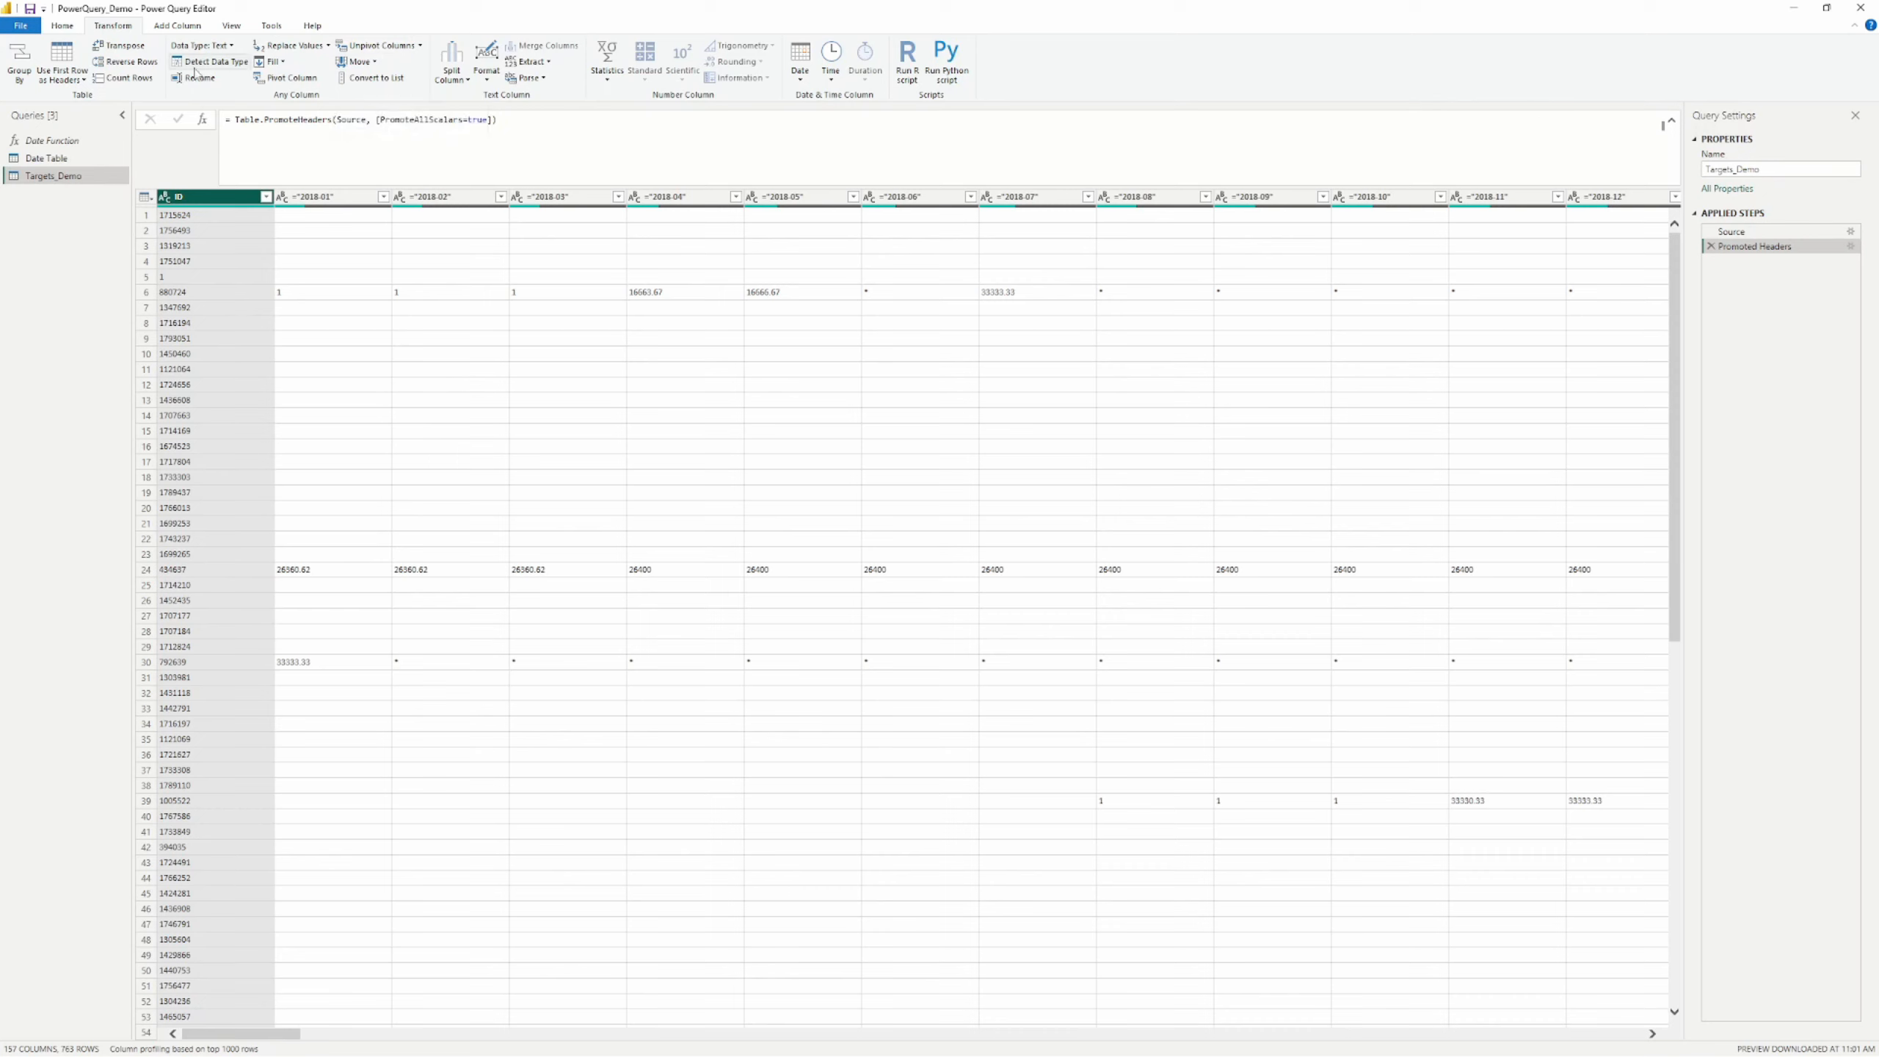
{"action": "left_click", "coordinate": [420, 46]}
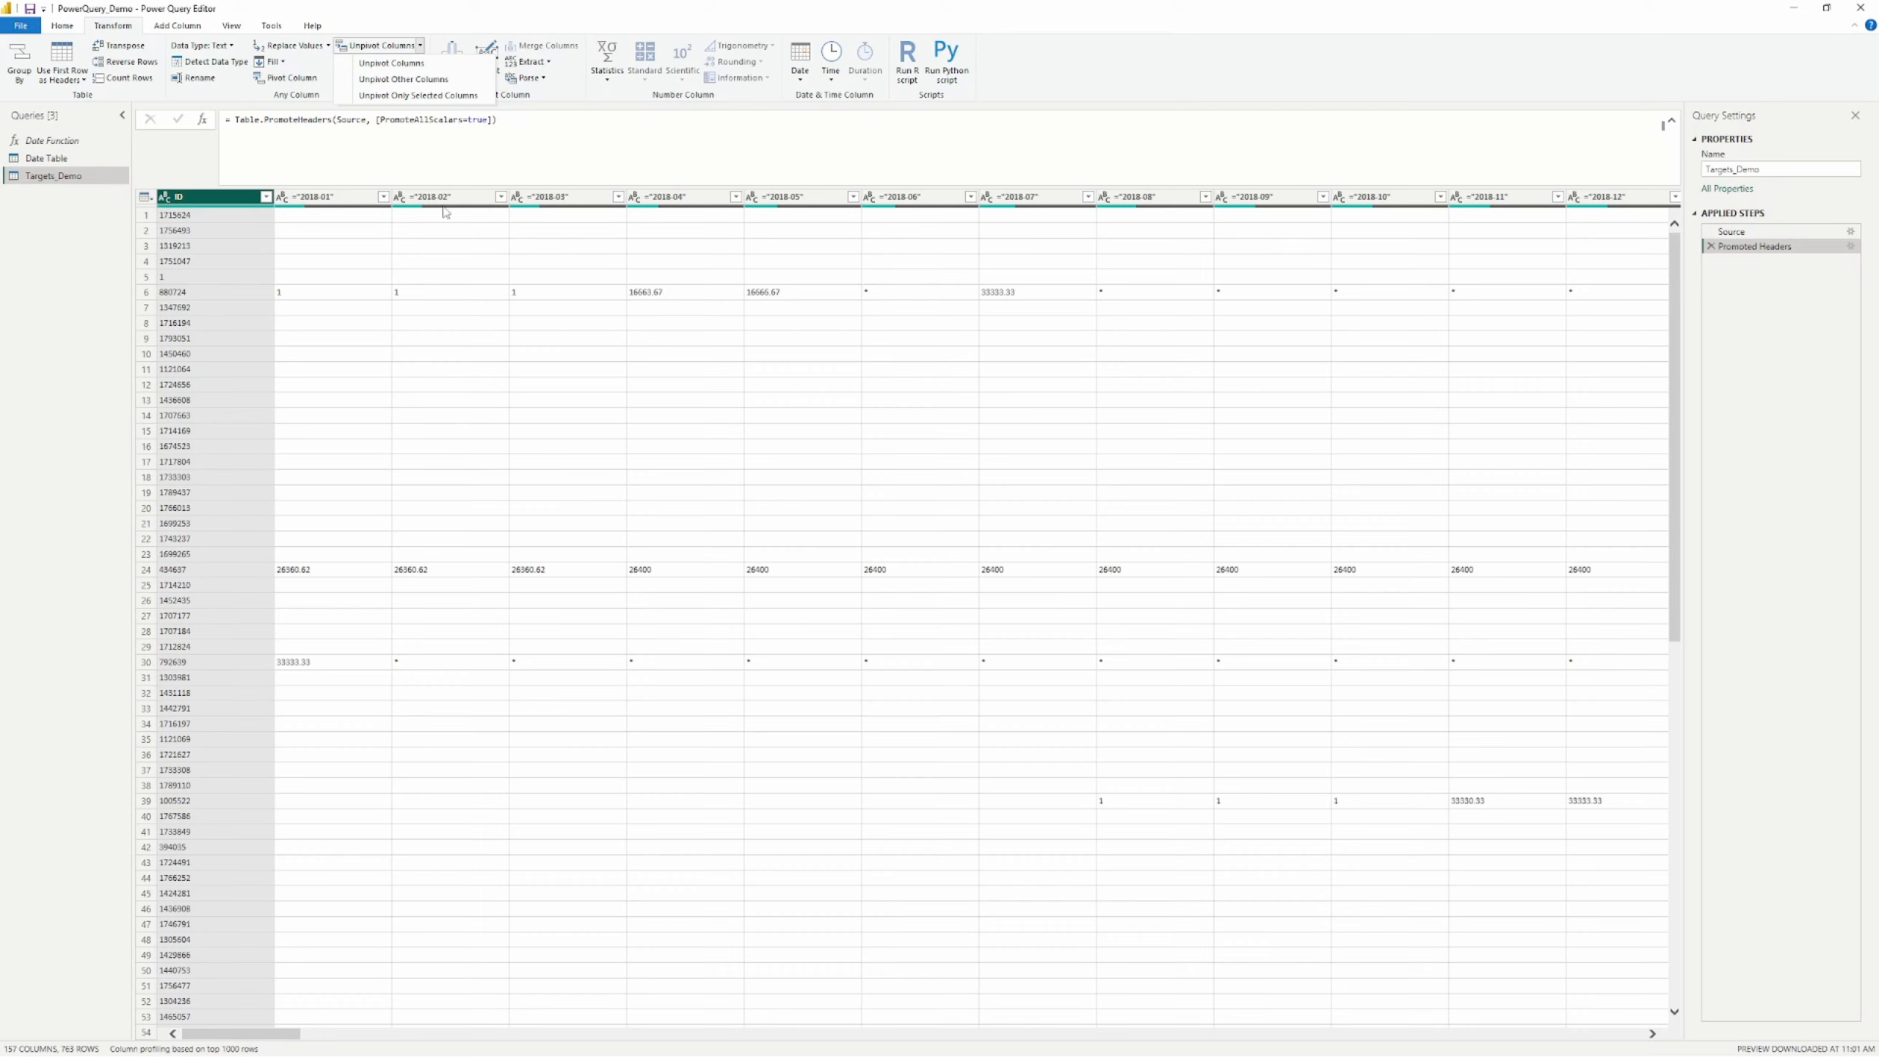
{"action": "left_click", "coordinate": [439, 80]}
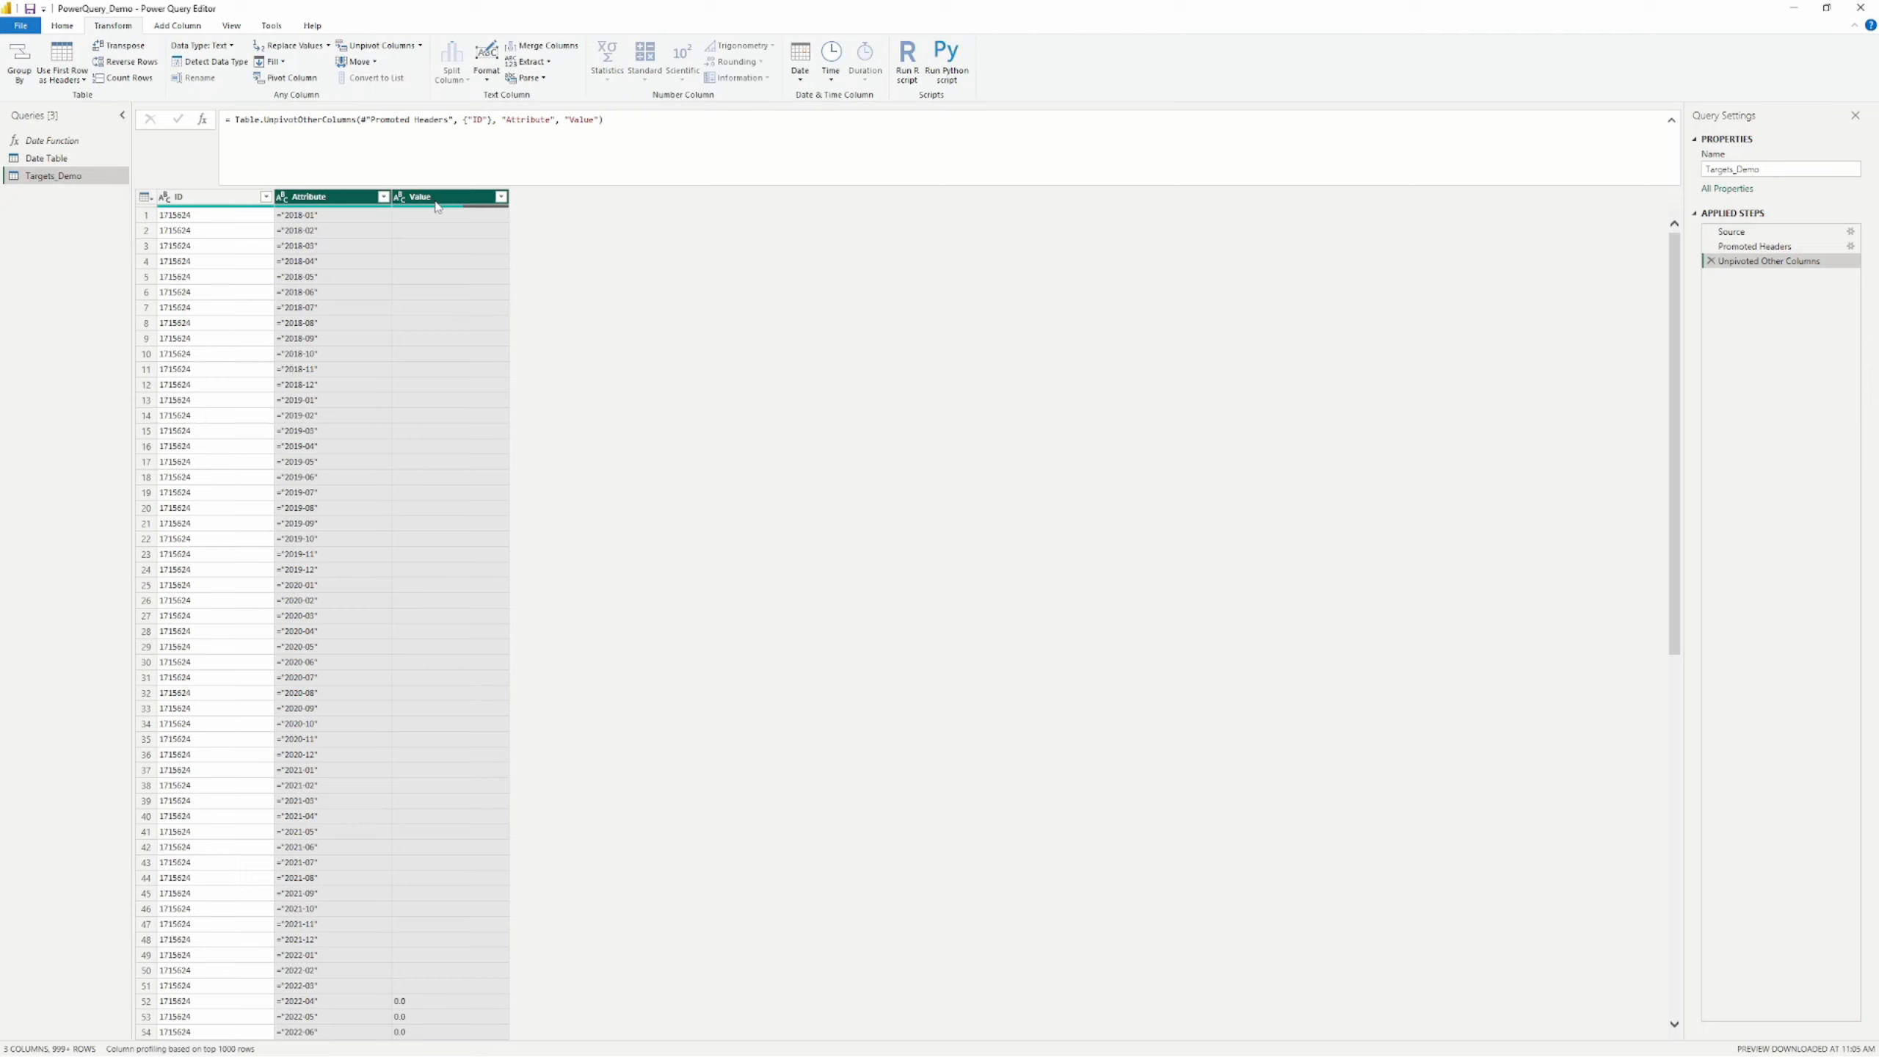
Step: Examine how the first ID repeats down the rows and how the Attribute column lists its months, starting from 2018-01
{"action": "left_click", "coordinate": [322, 198]}
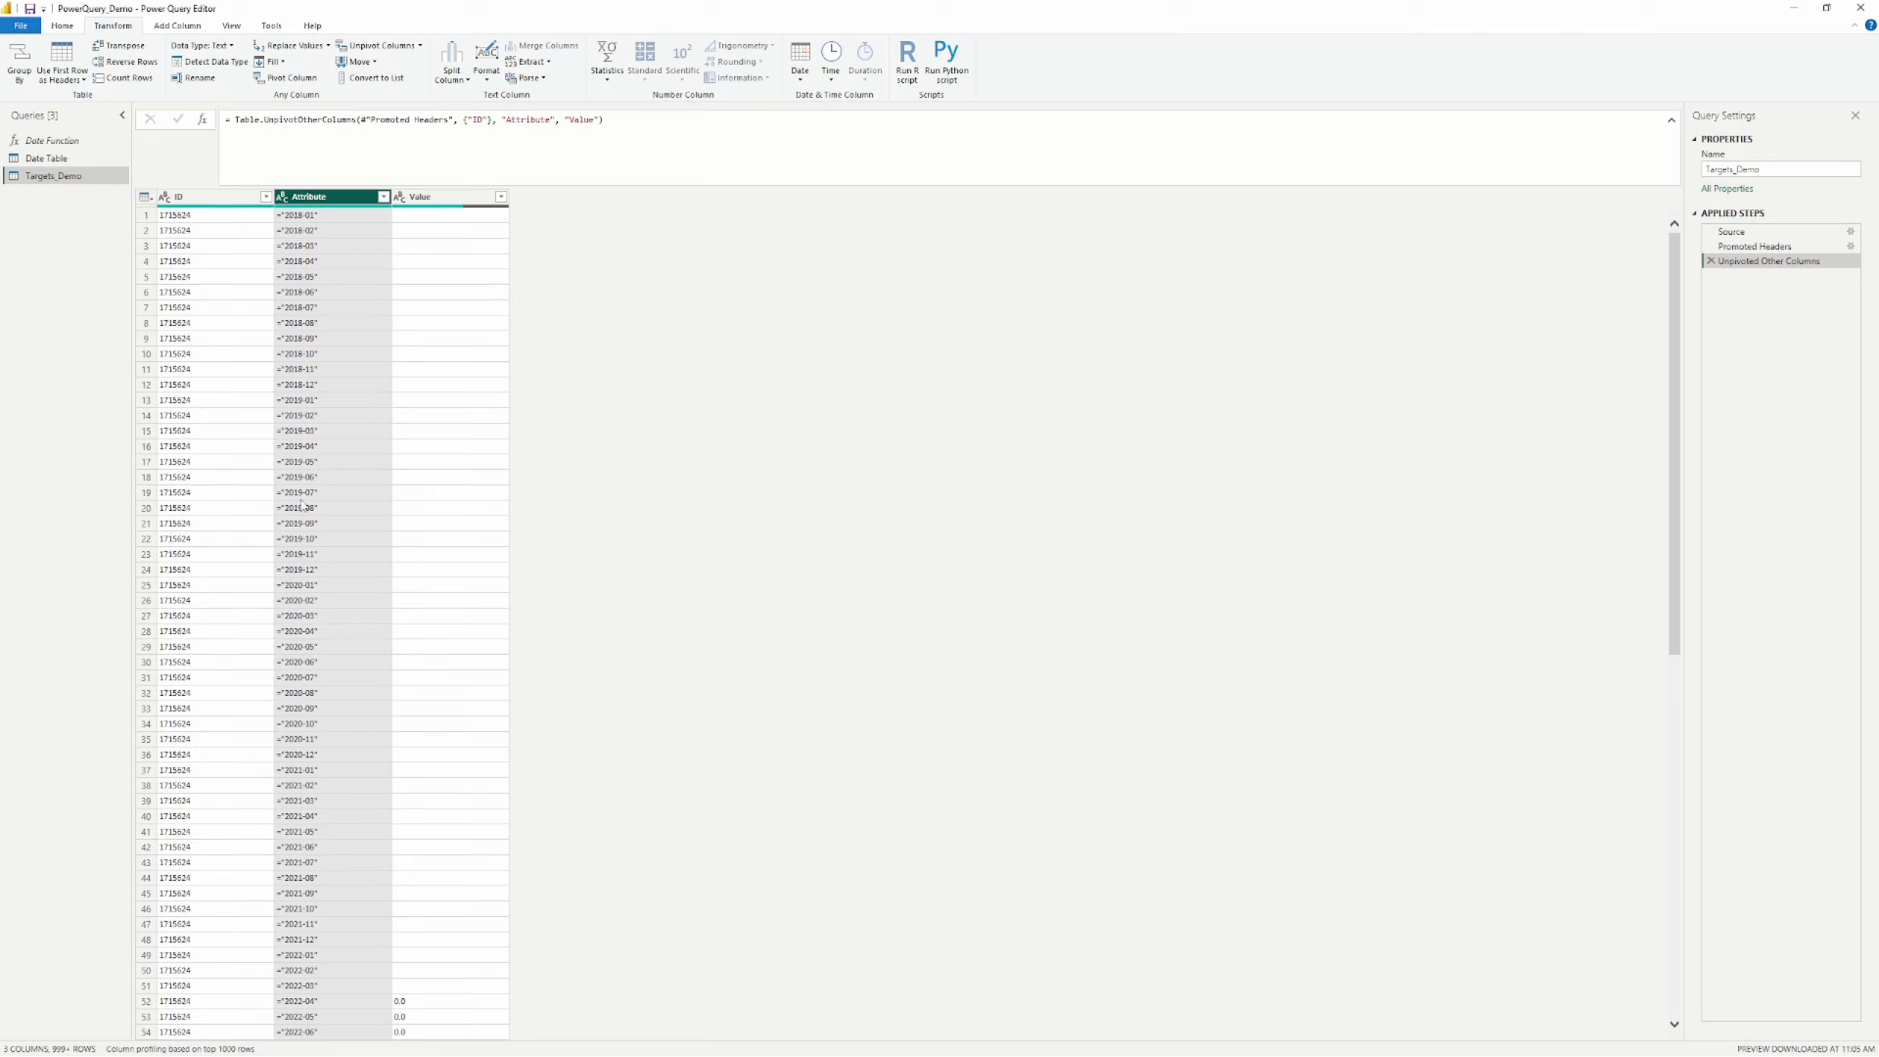
{"action": "scroll", "coordinate": [301, 505], "scroll_direction": "down", "scroll_amount": 20}
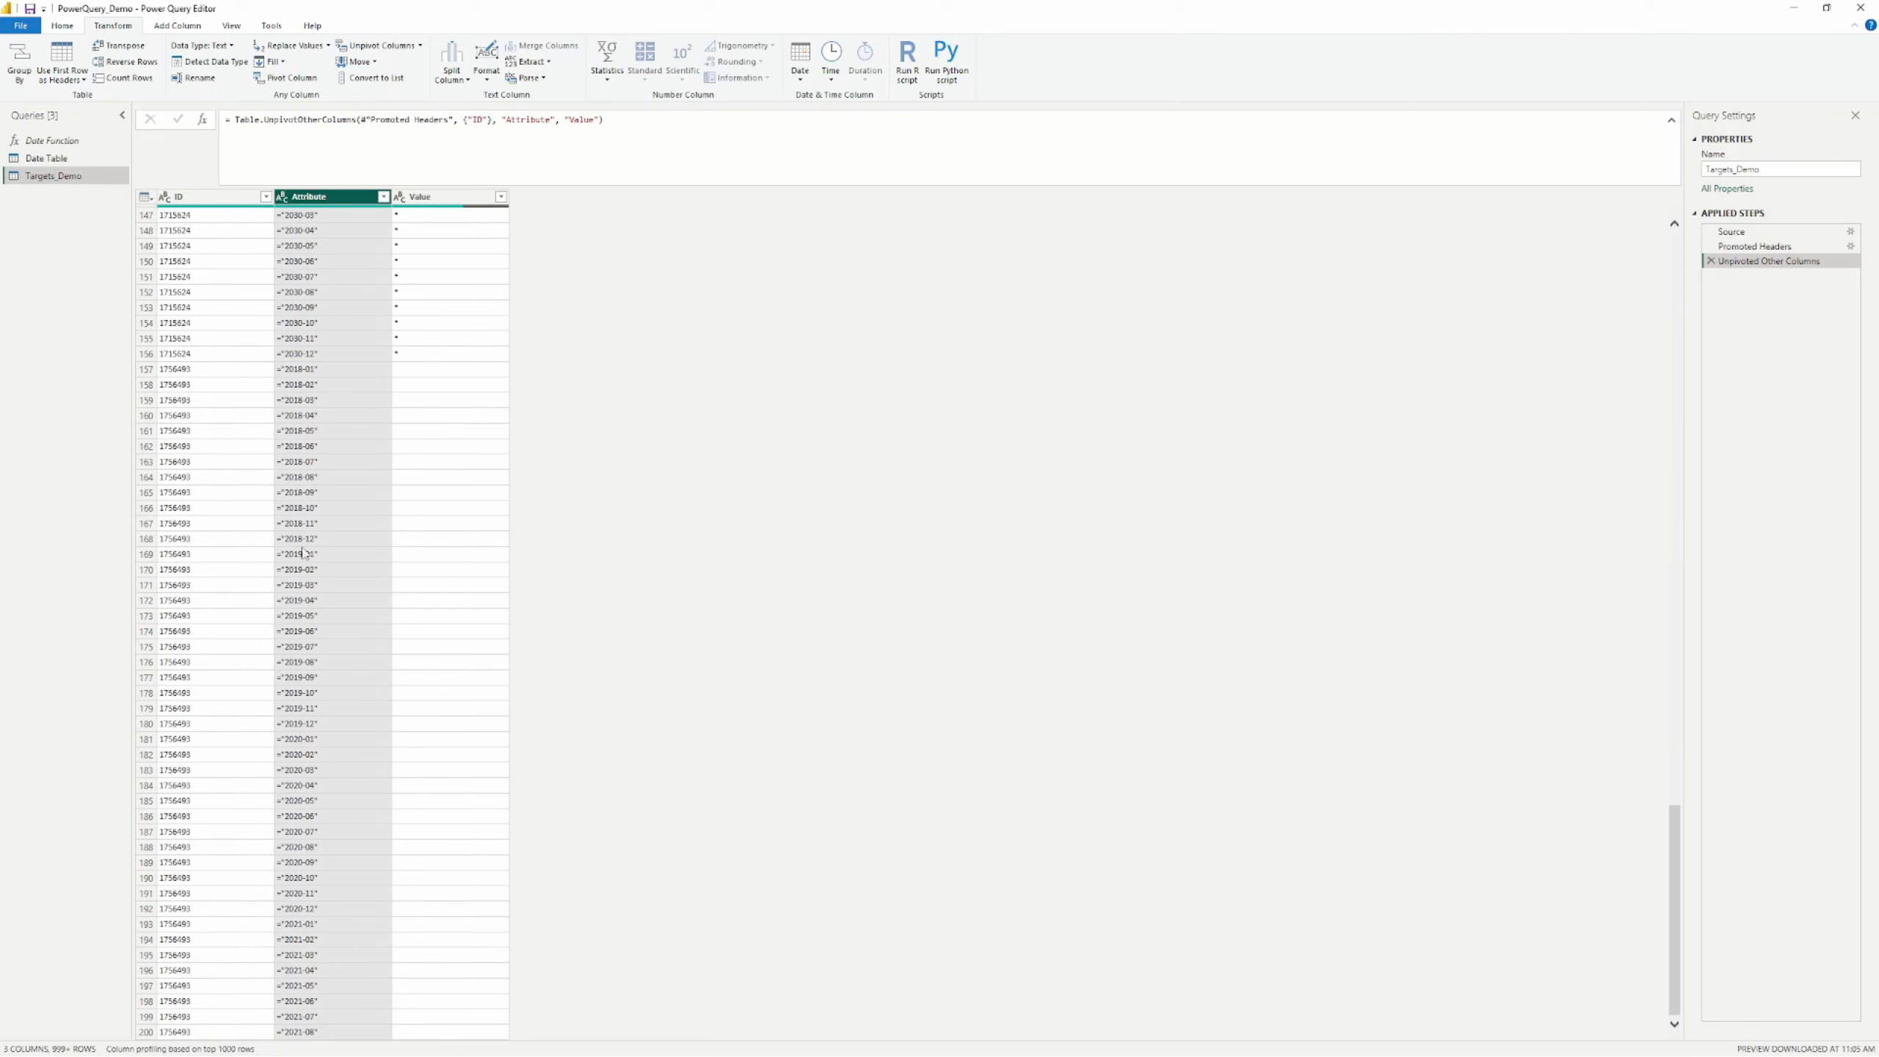
{"action": "scroll", "coordinate": [301, 553], "scroll_direction": "down", "scroll_amount": 20}
{"action": "scroll", "coordinate": [361, 638], "scroll_direction": "up", "scroll_amount": 20}
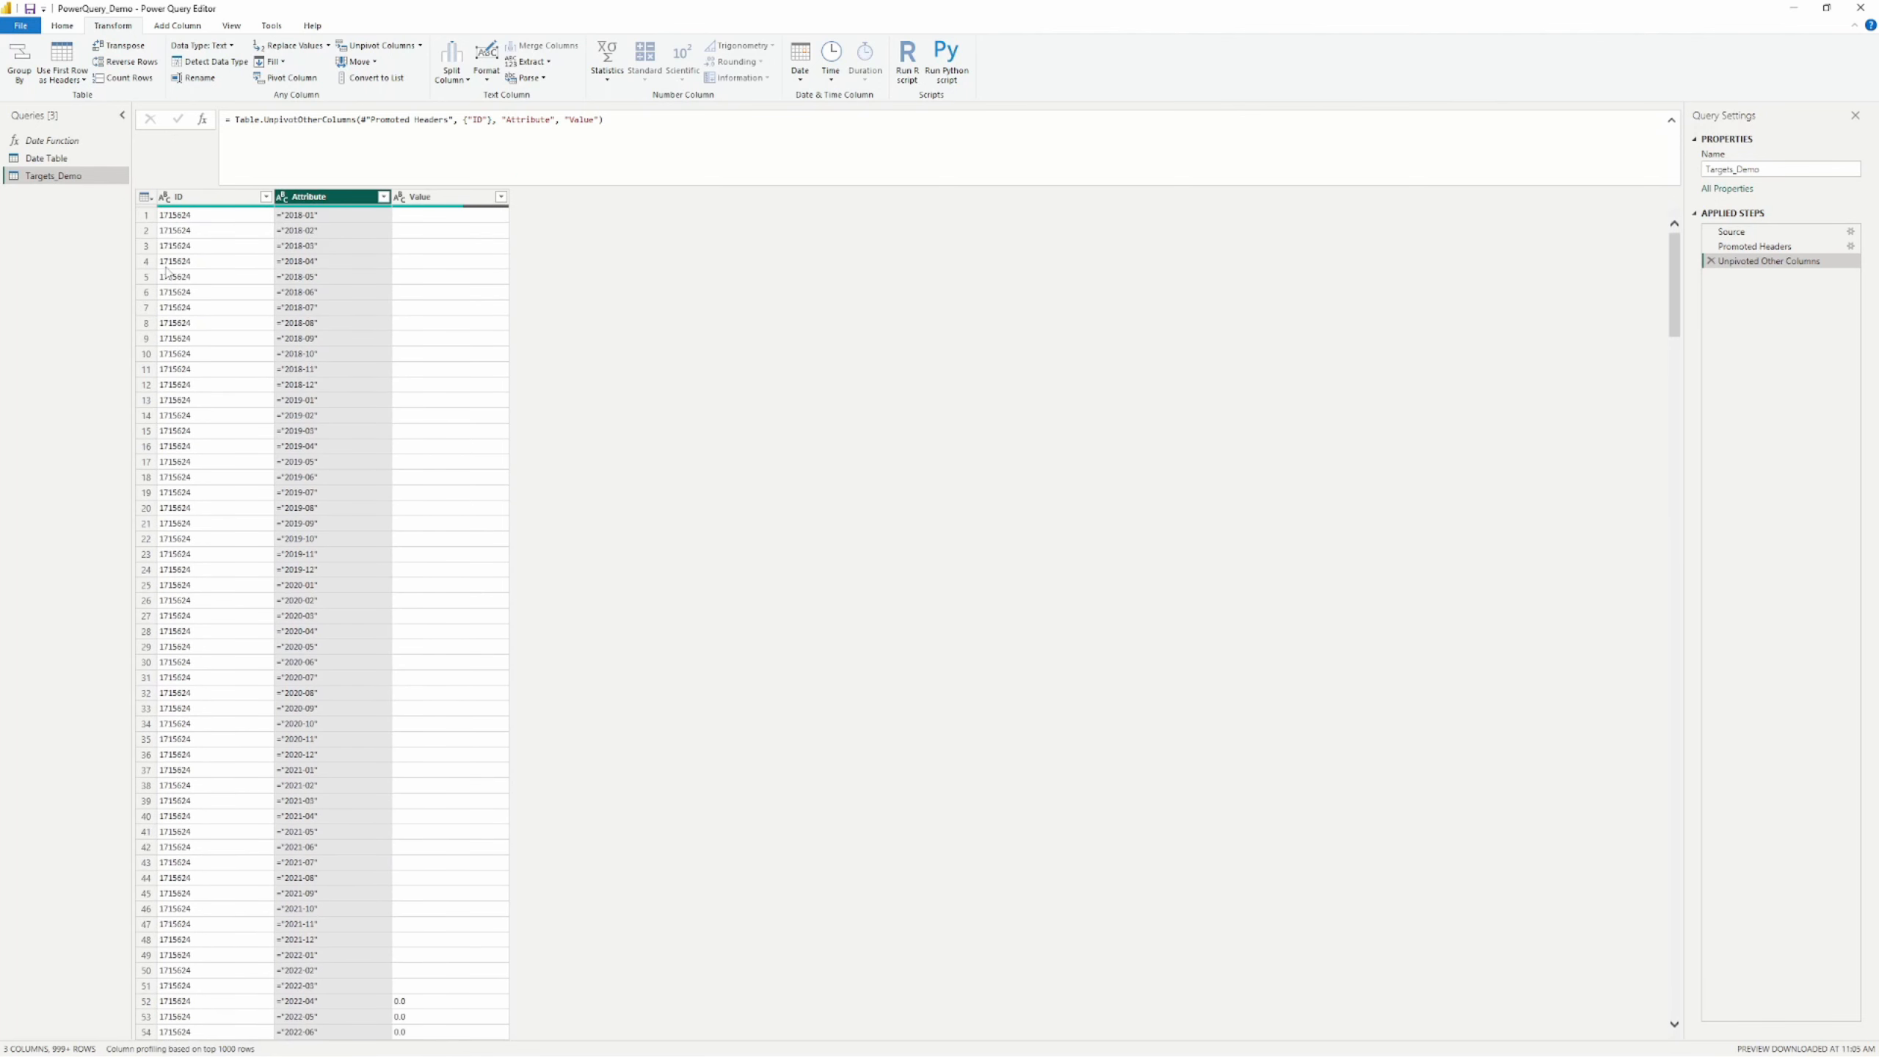
{"action": "left_click", "coordinate": [185, 216]}
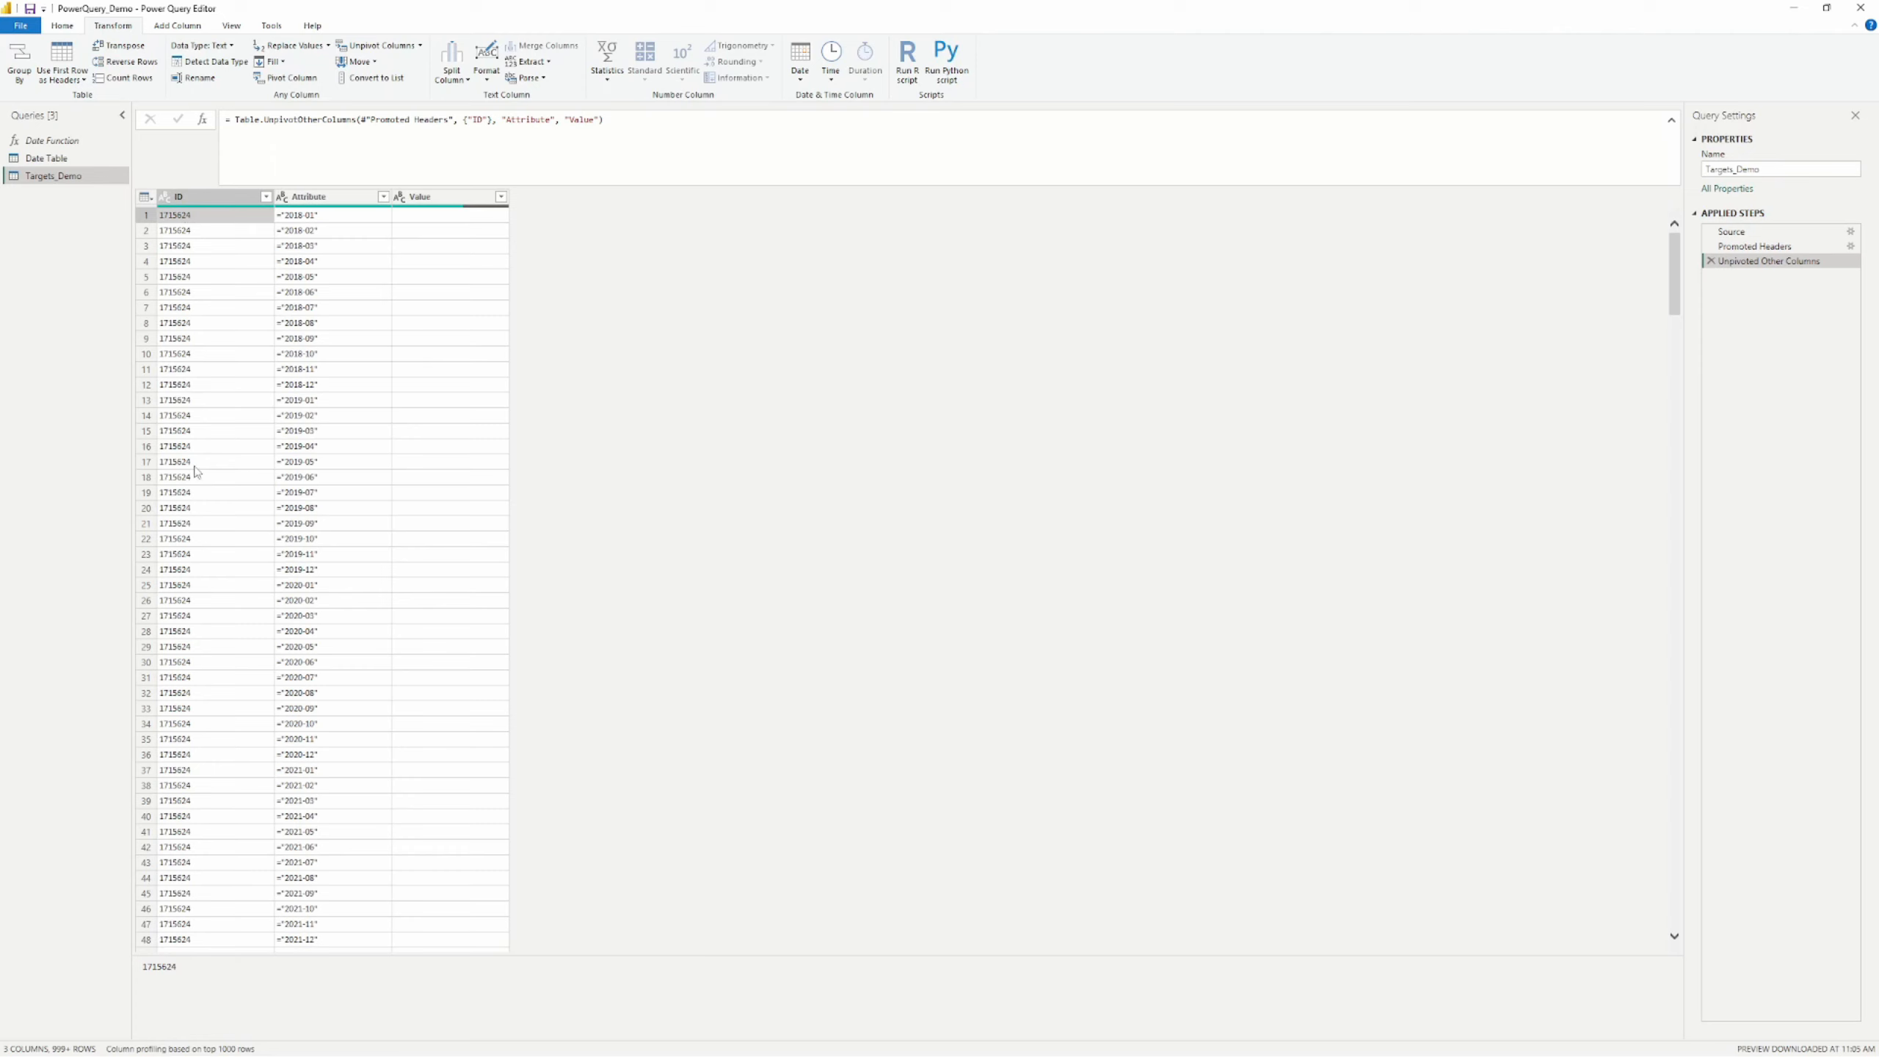
{"action": "scroll", "coordinate": [207, 363], "scroll_direction": "down", "scroll_amount": 2}
{"action": "scroll", "coordinate": [225, 354], "scroll_direction": "down", "scroll_amount": 2}
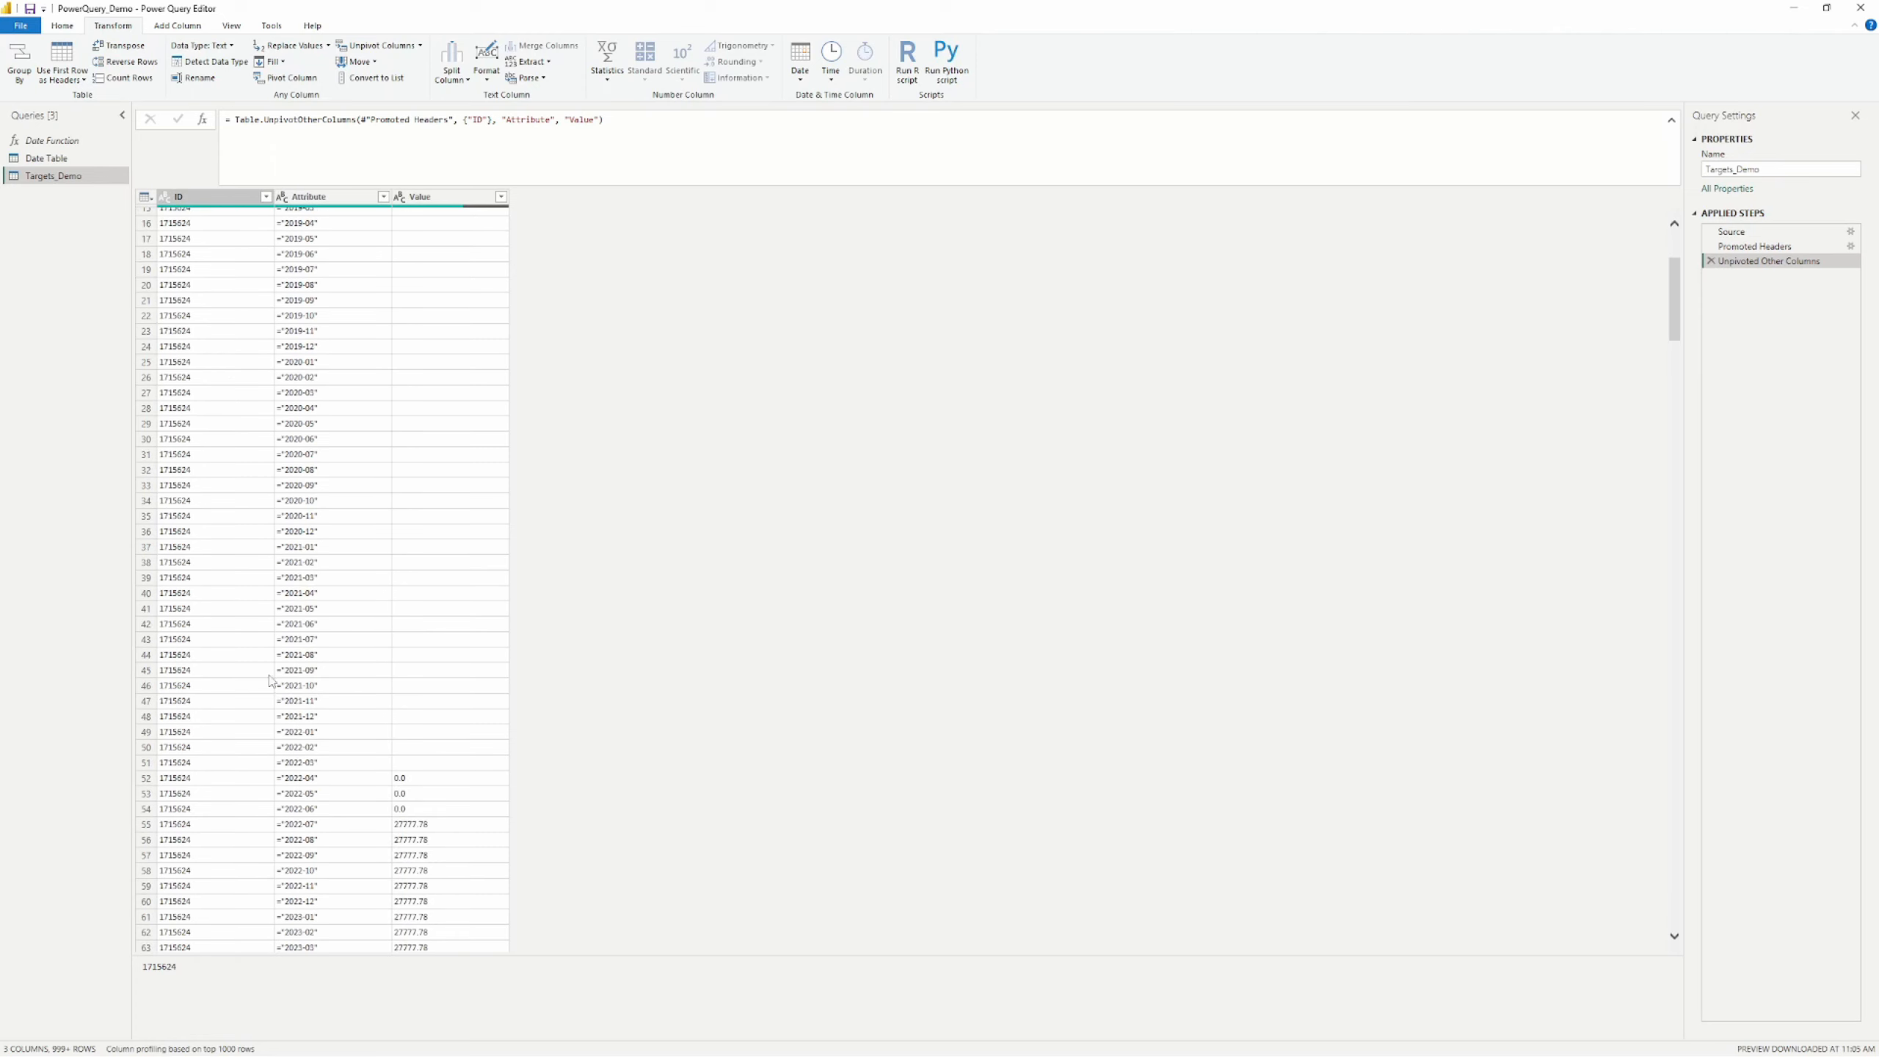
{"action": "scroll", "coordinate": [340, 495], "scroll_direction": "down", "scroll_amount": 2}
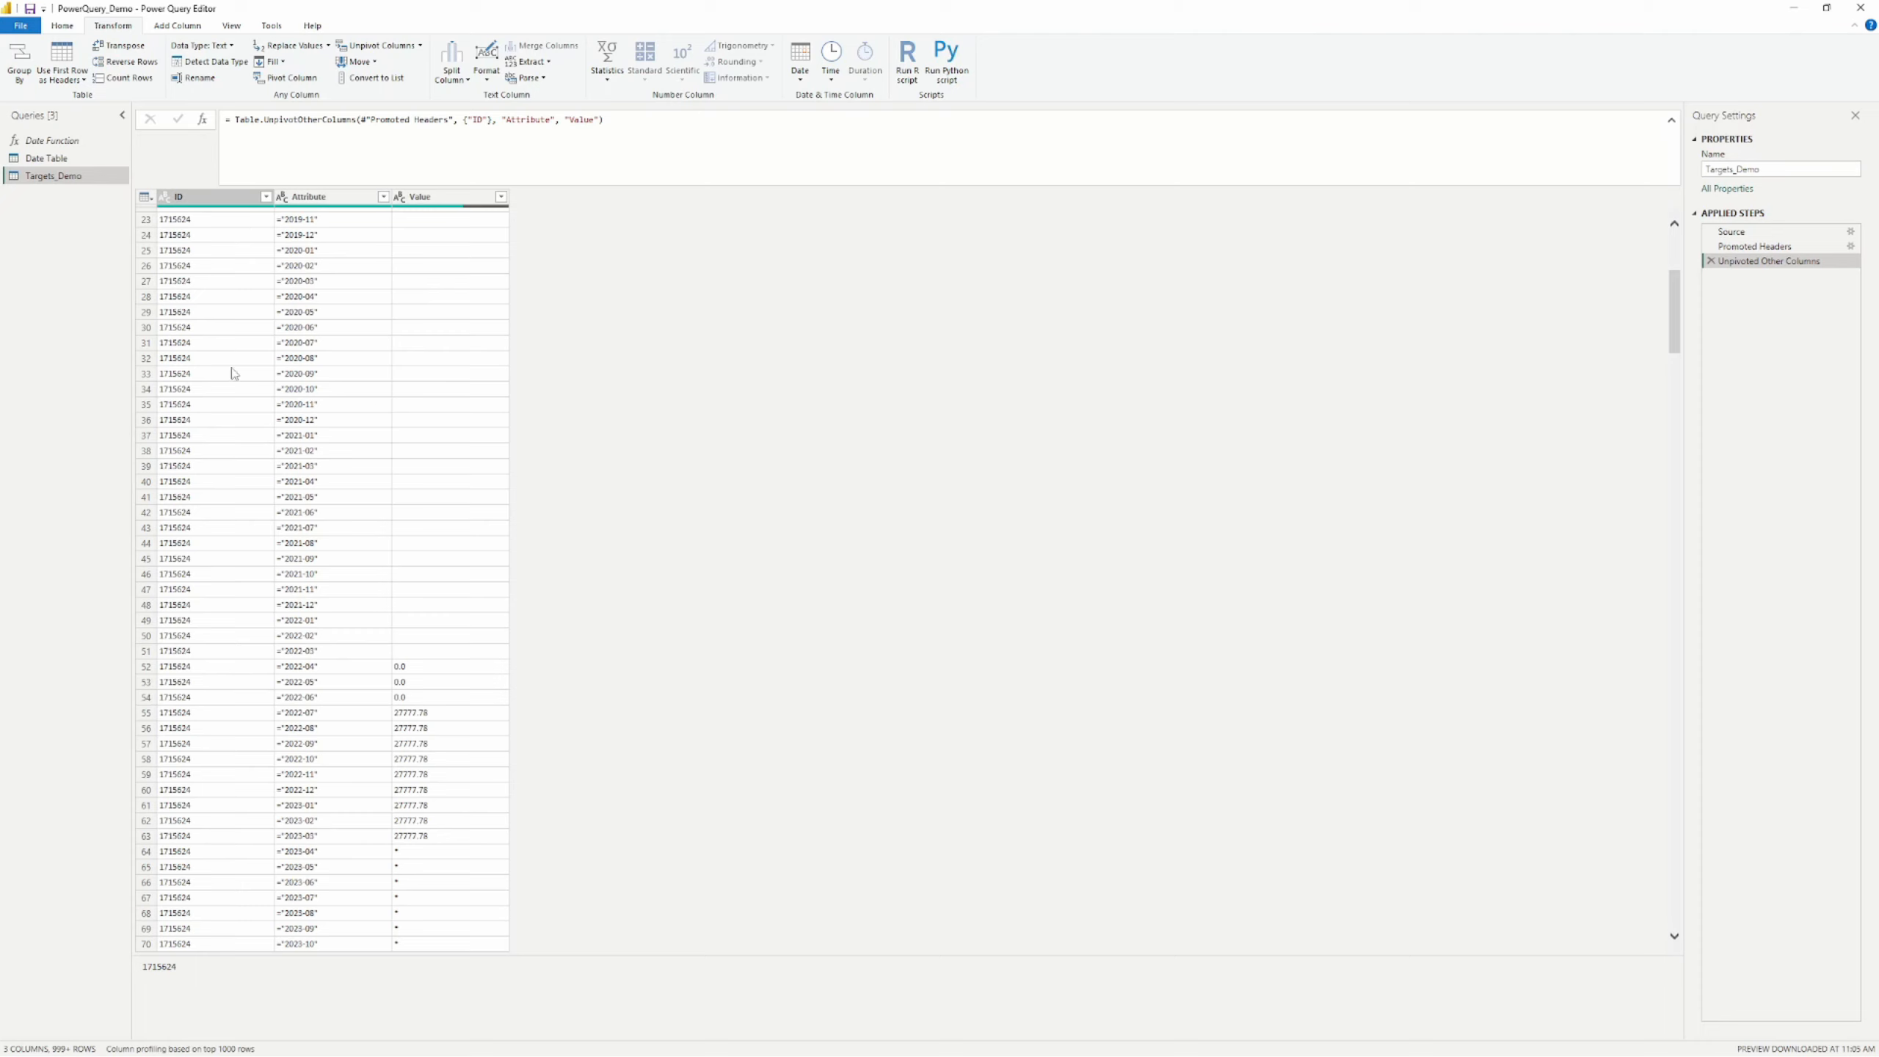
{"action": "scroll", "coordinate": [250, 266], "scroll_direction": "up", "scroll_amount": 6}
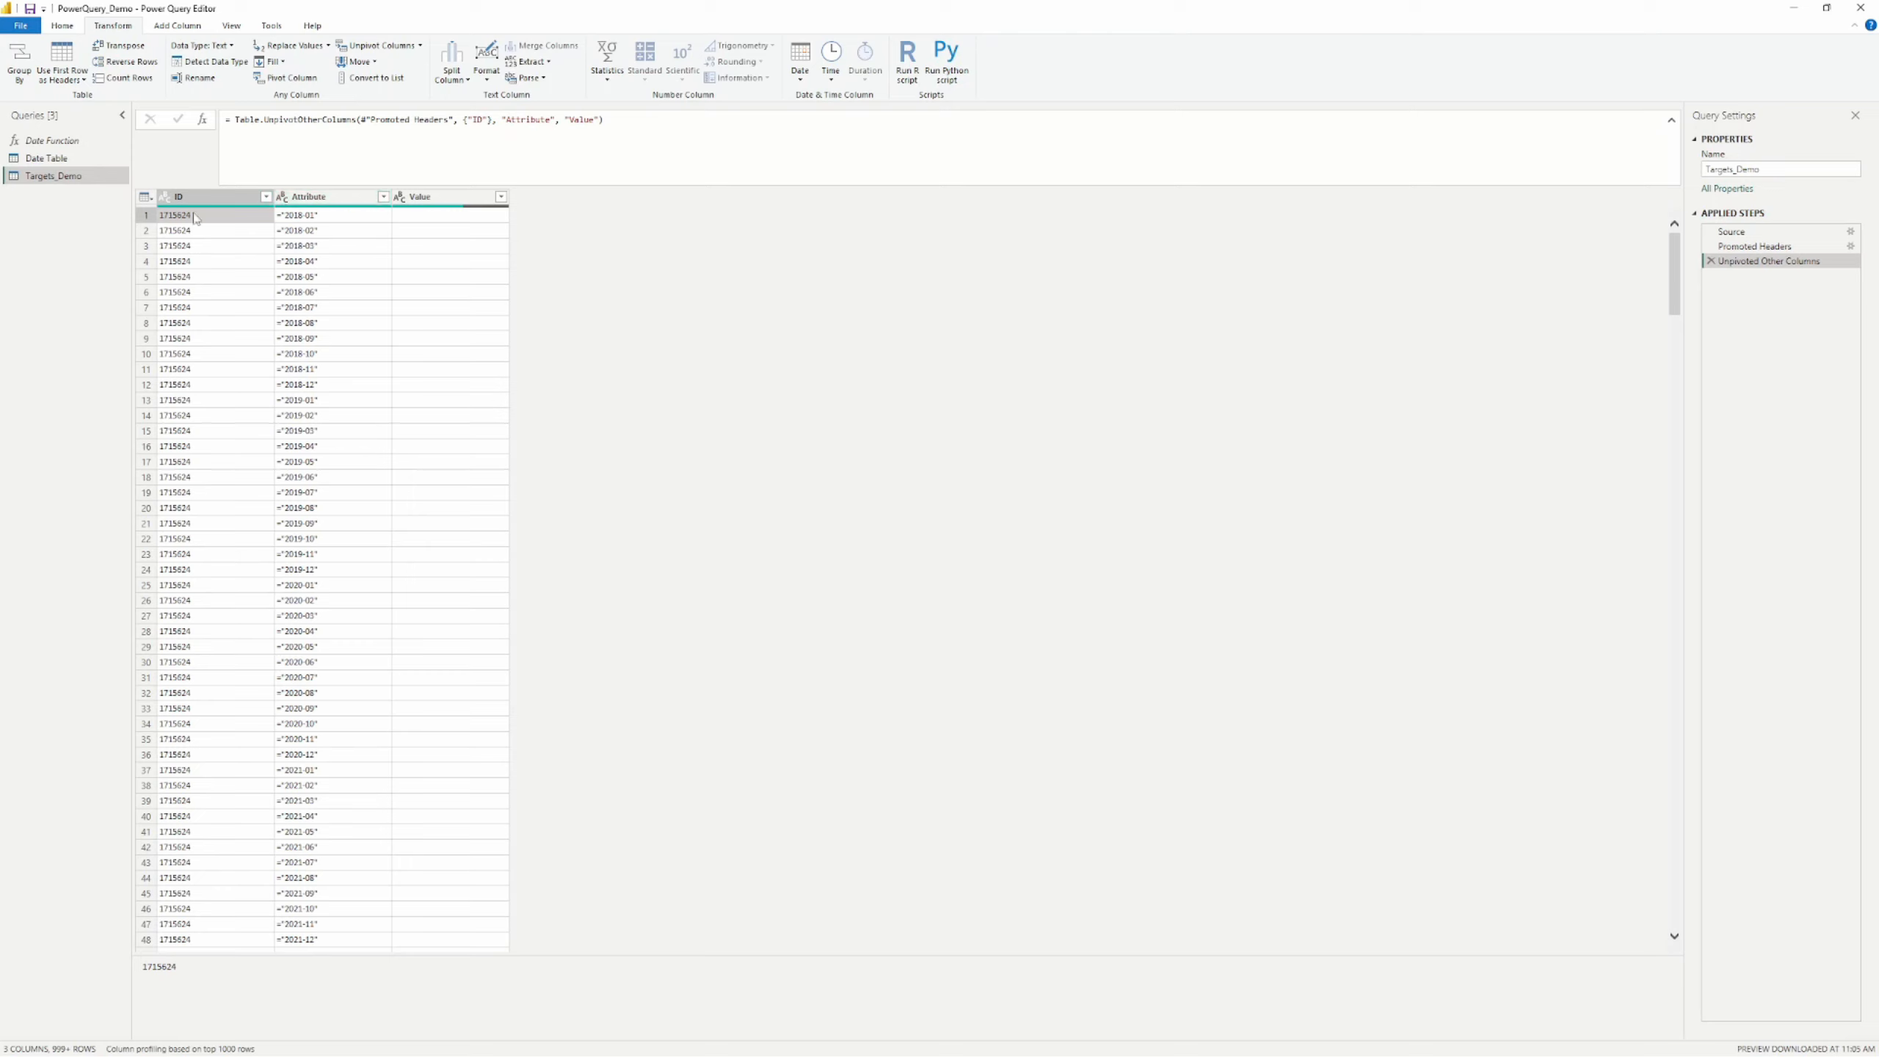
{"action": "left_click", "coordinate": [311, 219]}
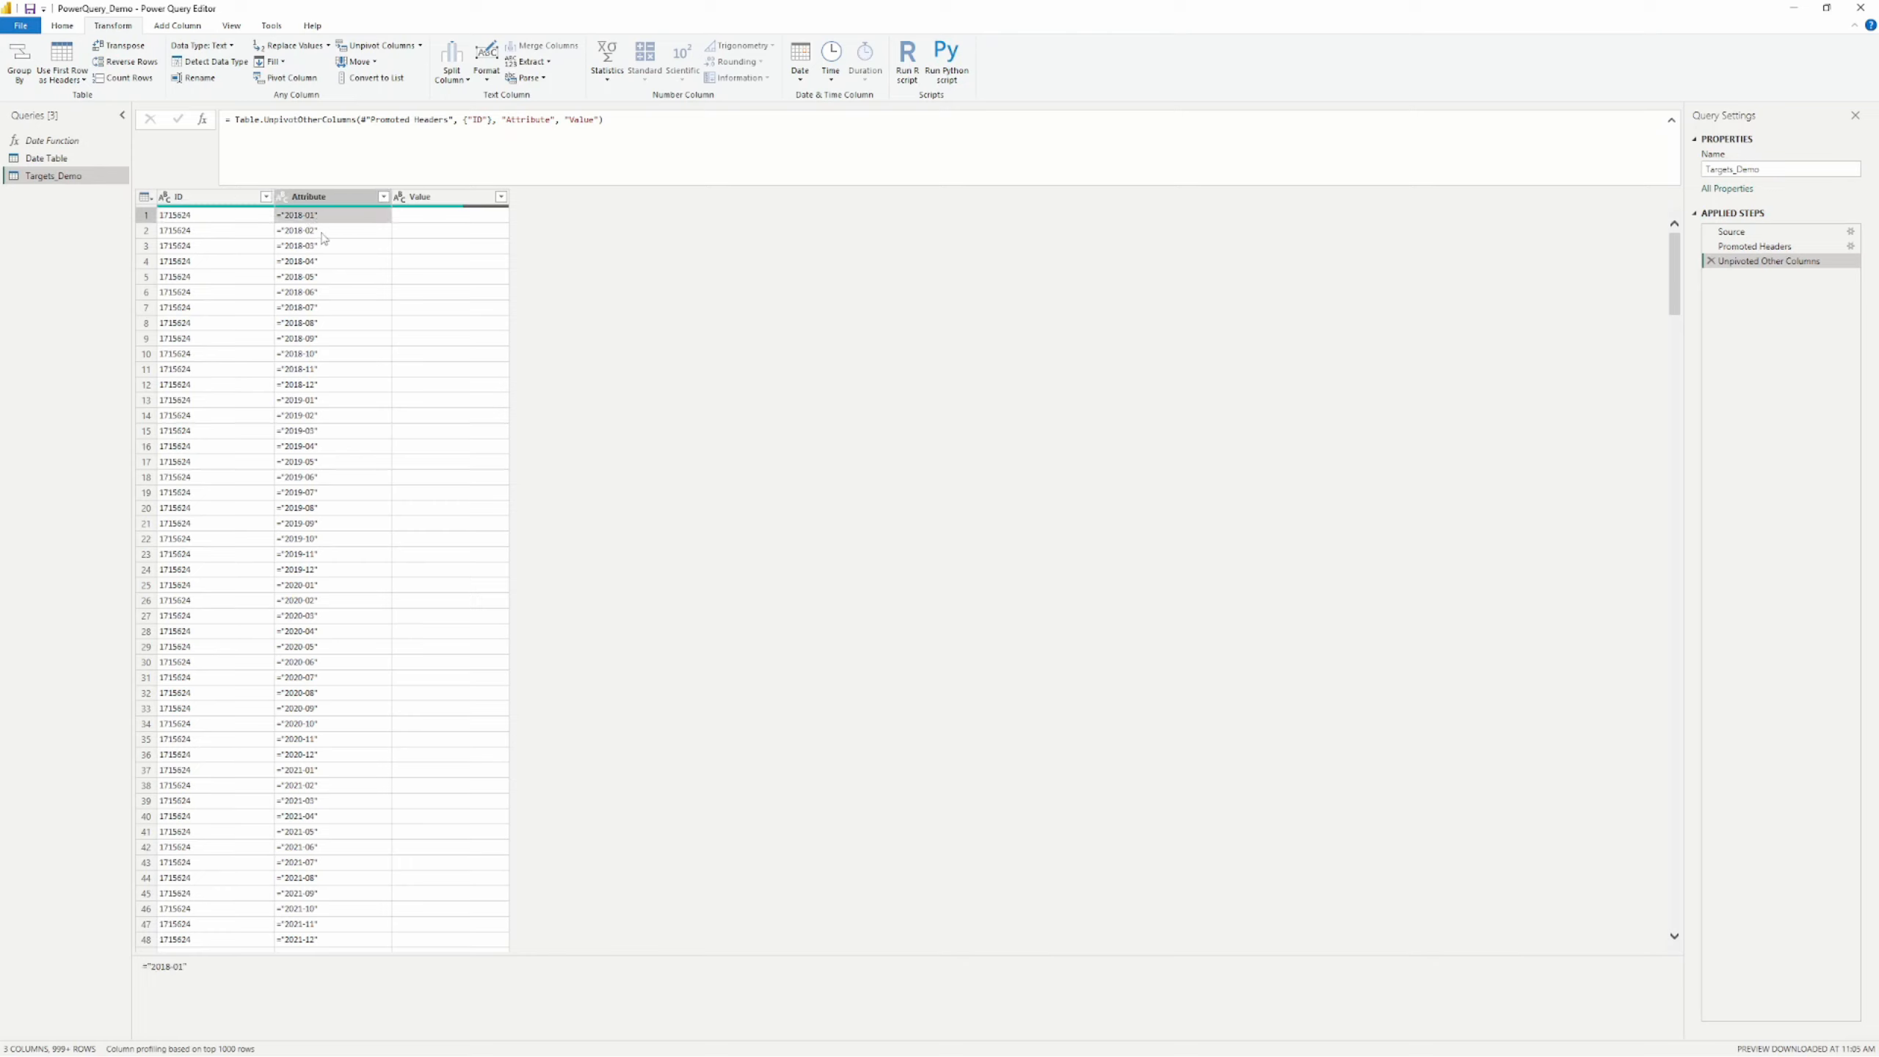
{"action": "left_click", "coordinate": [318, 233]}
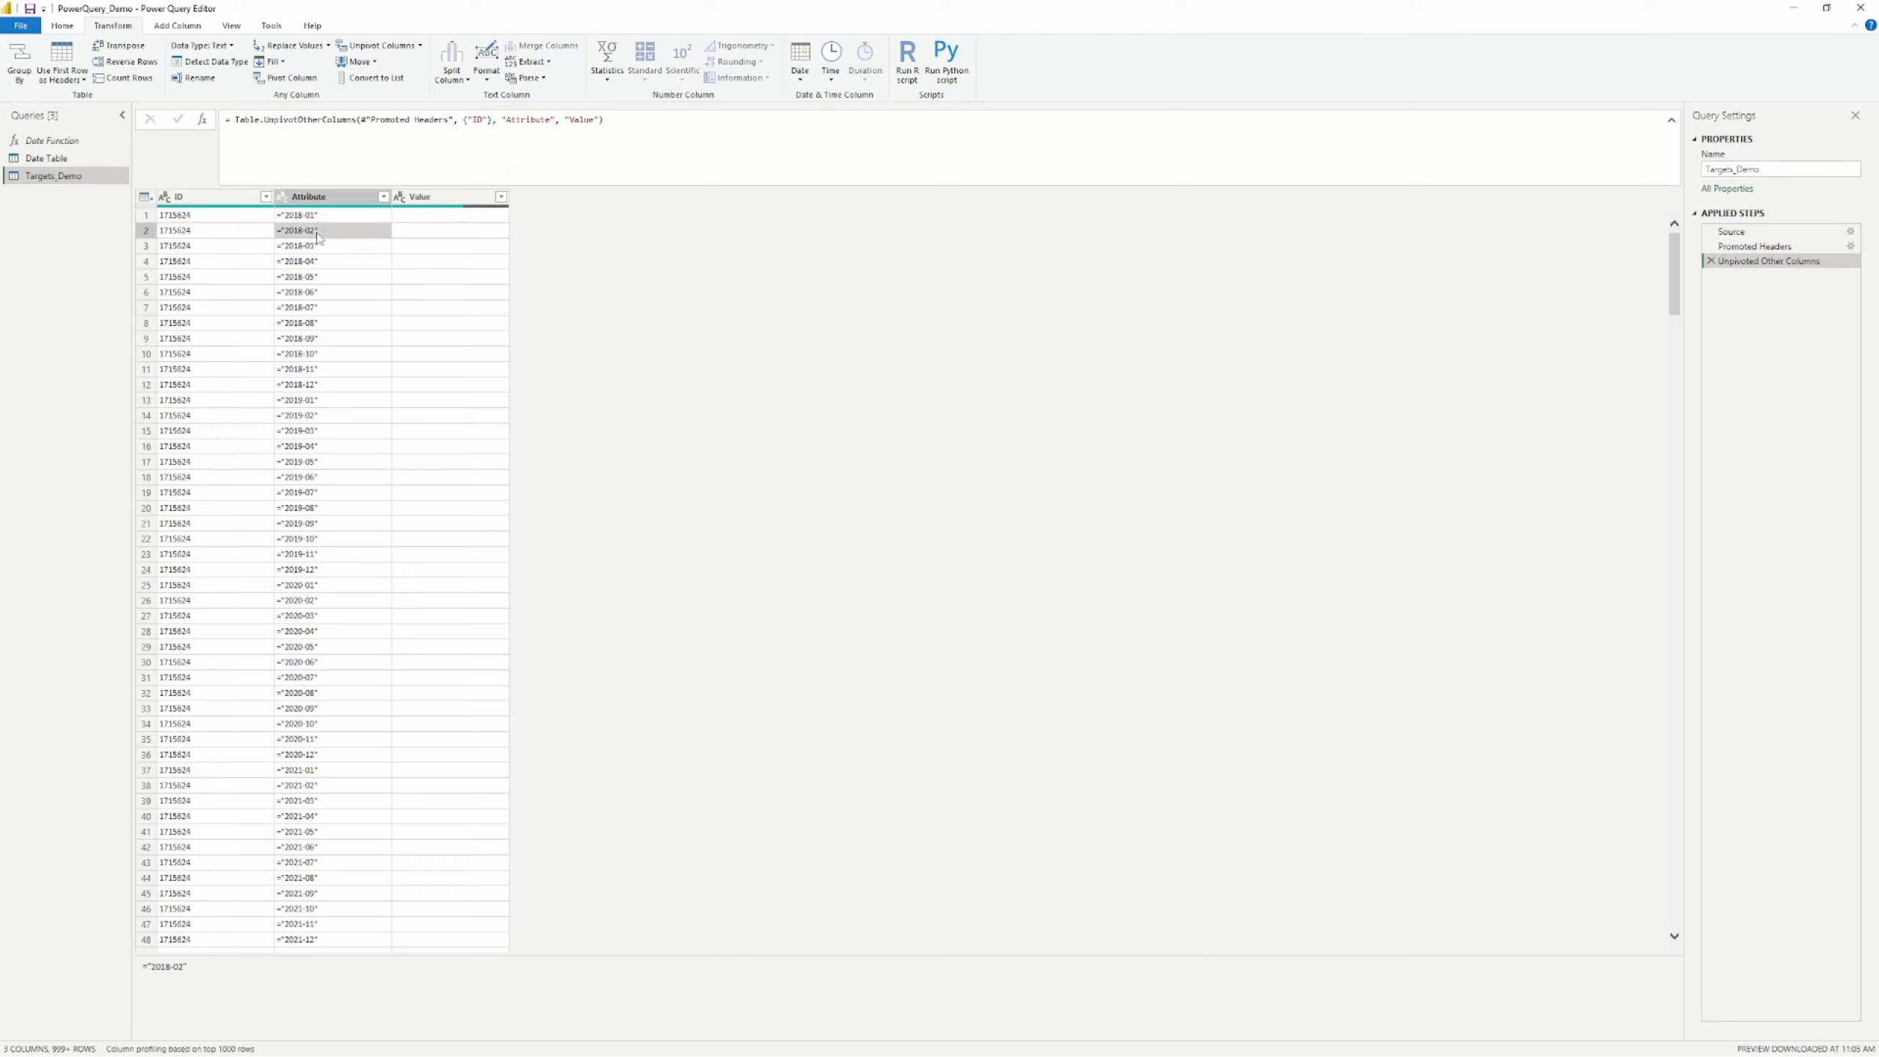
{"action": "left_click", "coordinate": [319, 220]}
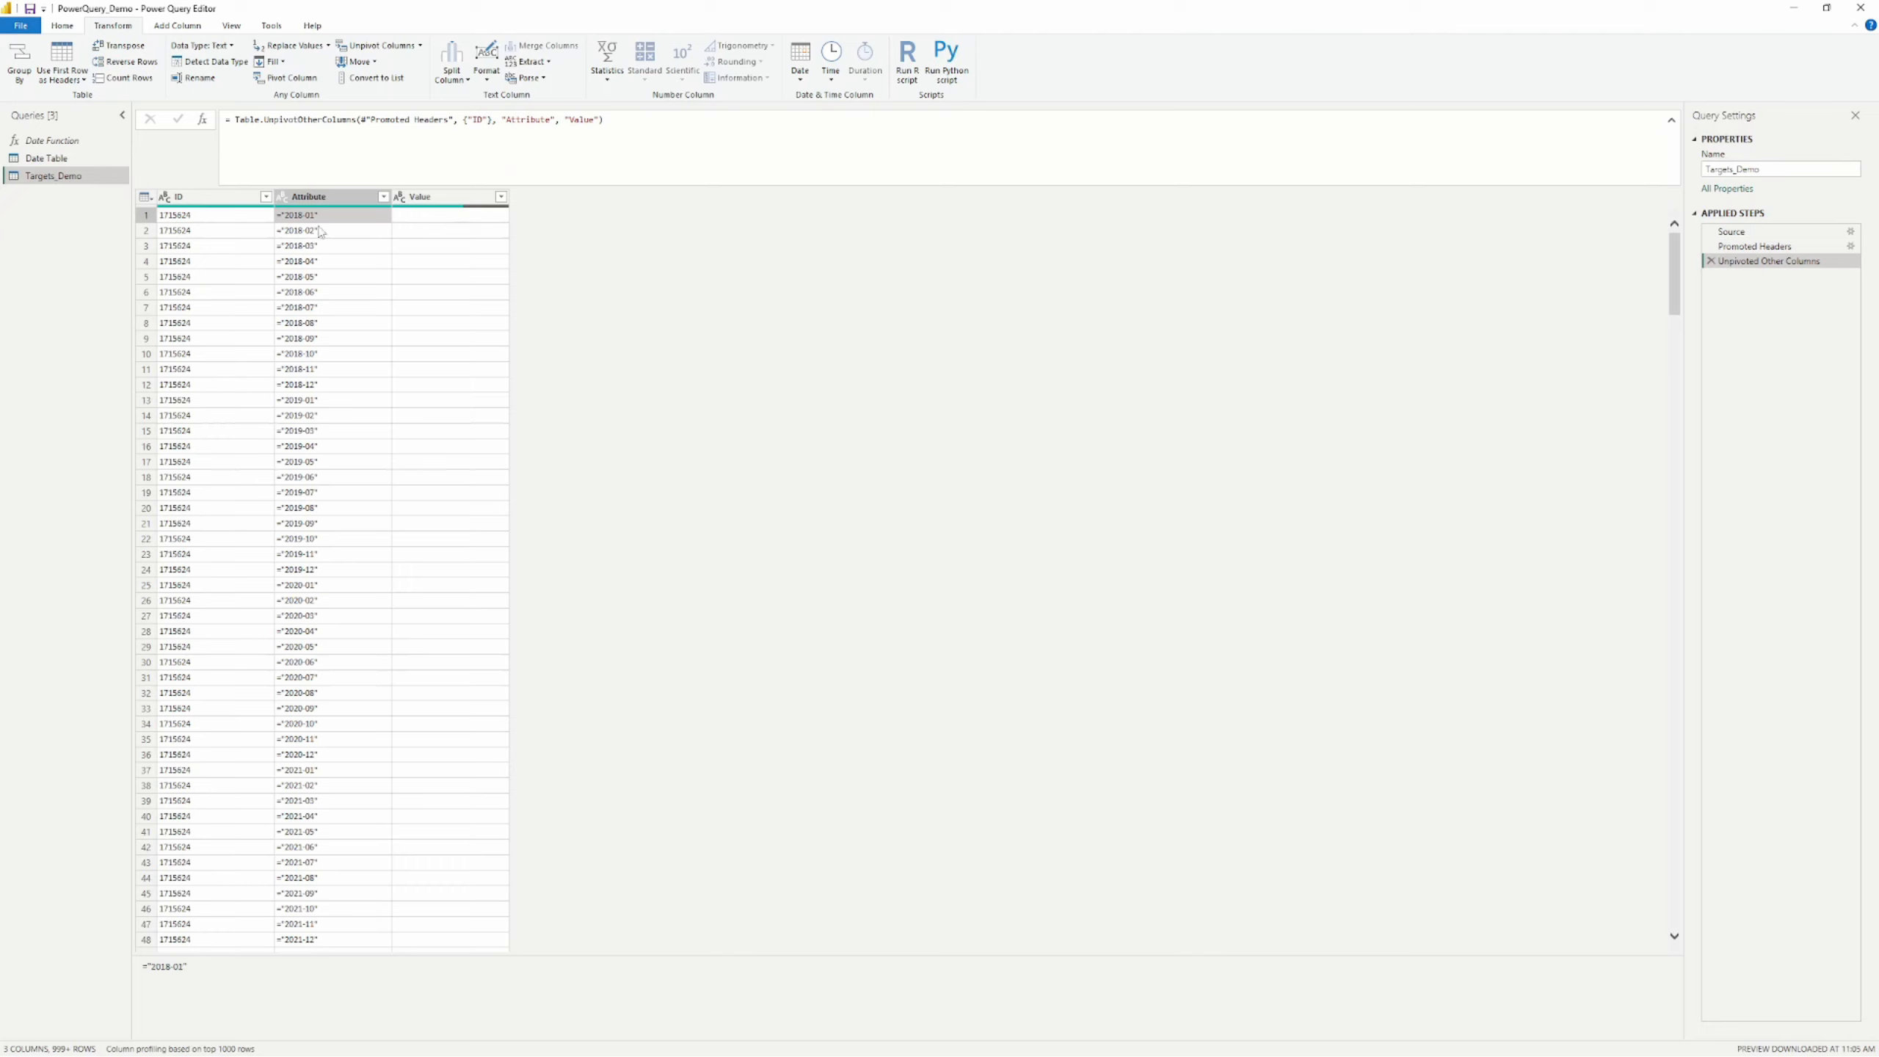
{"action": "left_click", "coordinate": [317, 232]}
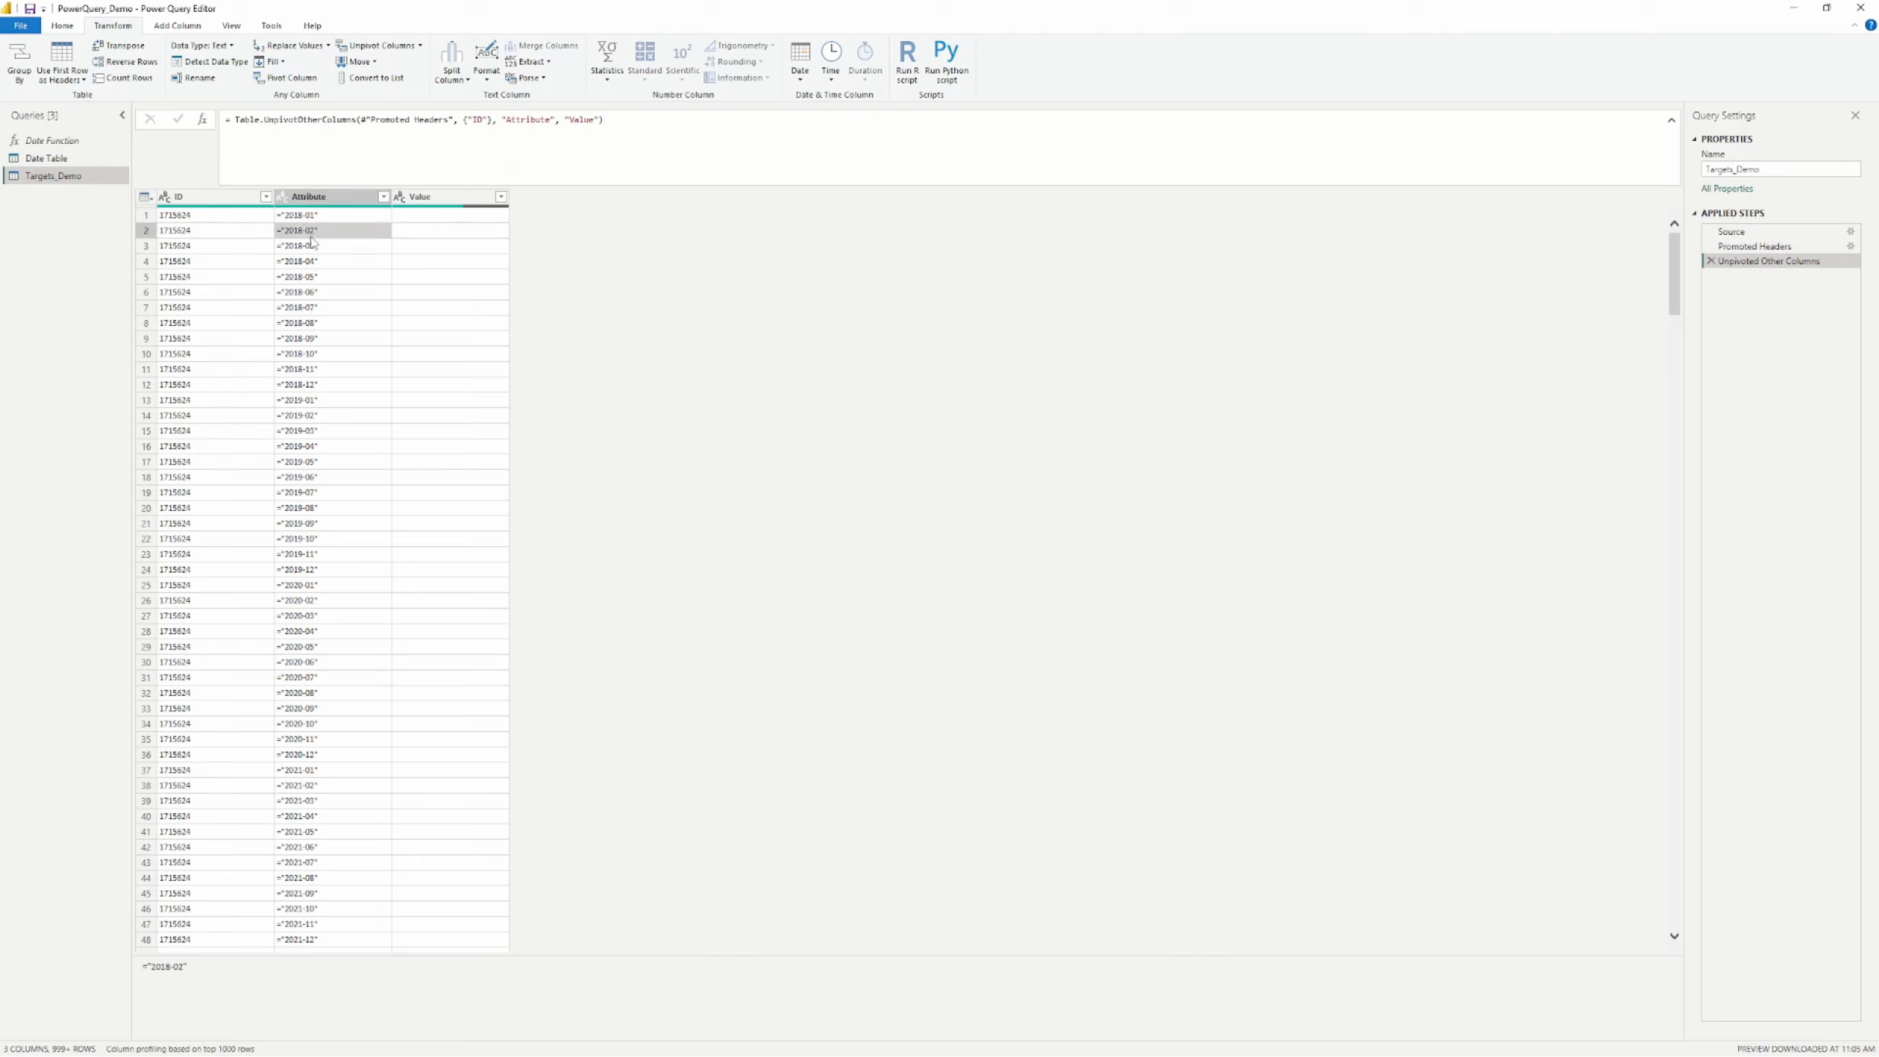
{"action": "left_click", "coordinate": [313, 248]}
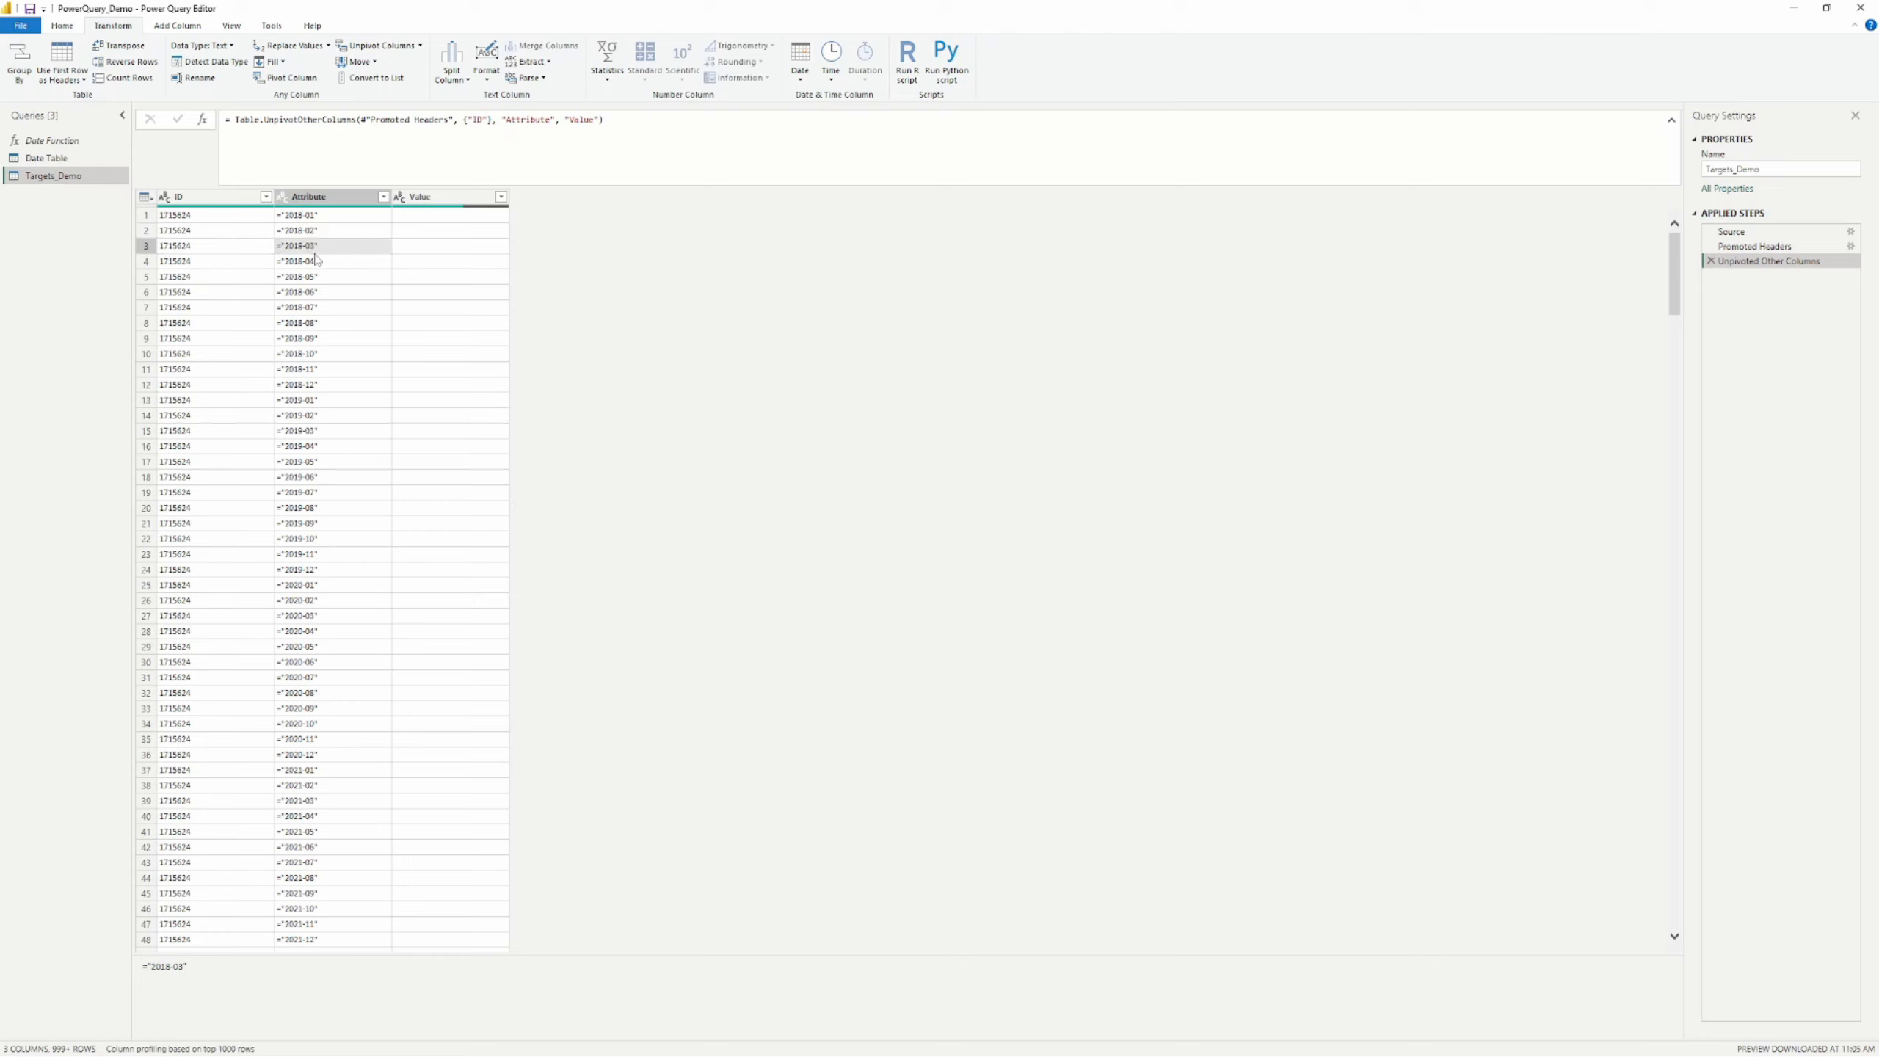
{"action": "left_click", "coordinate": [315, 260]}
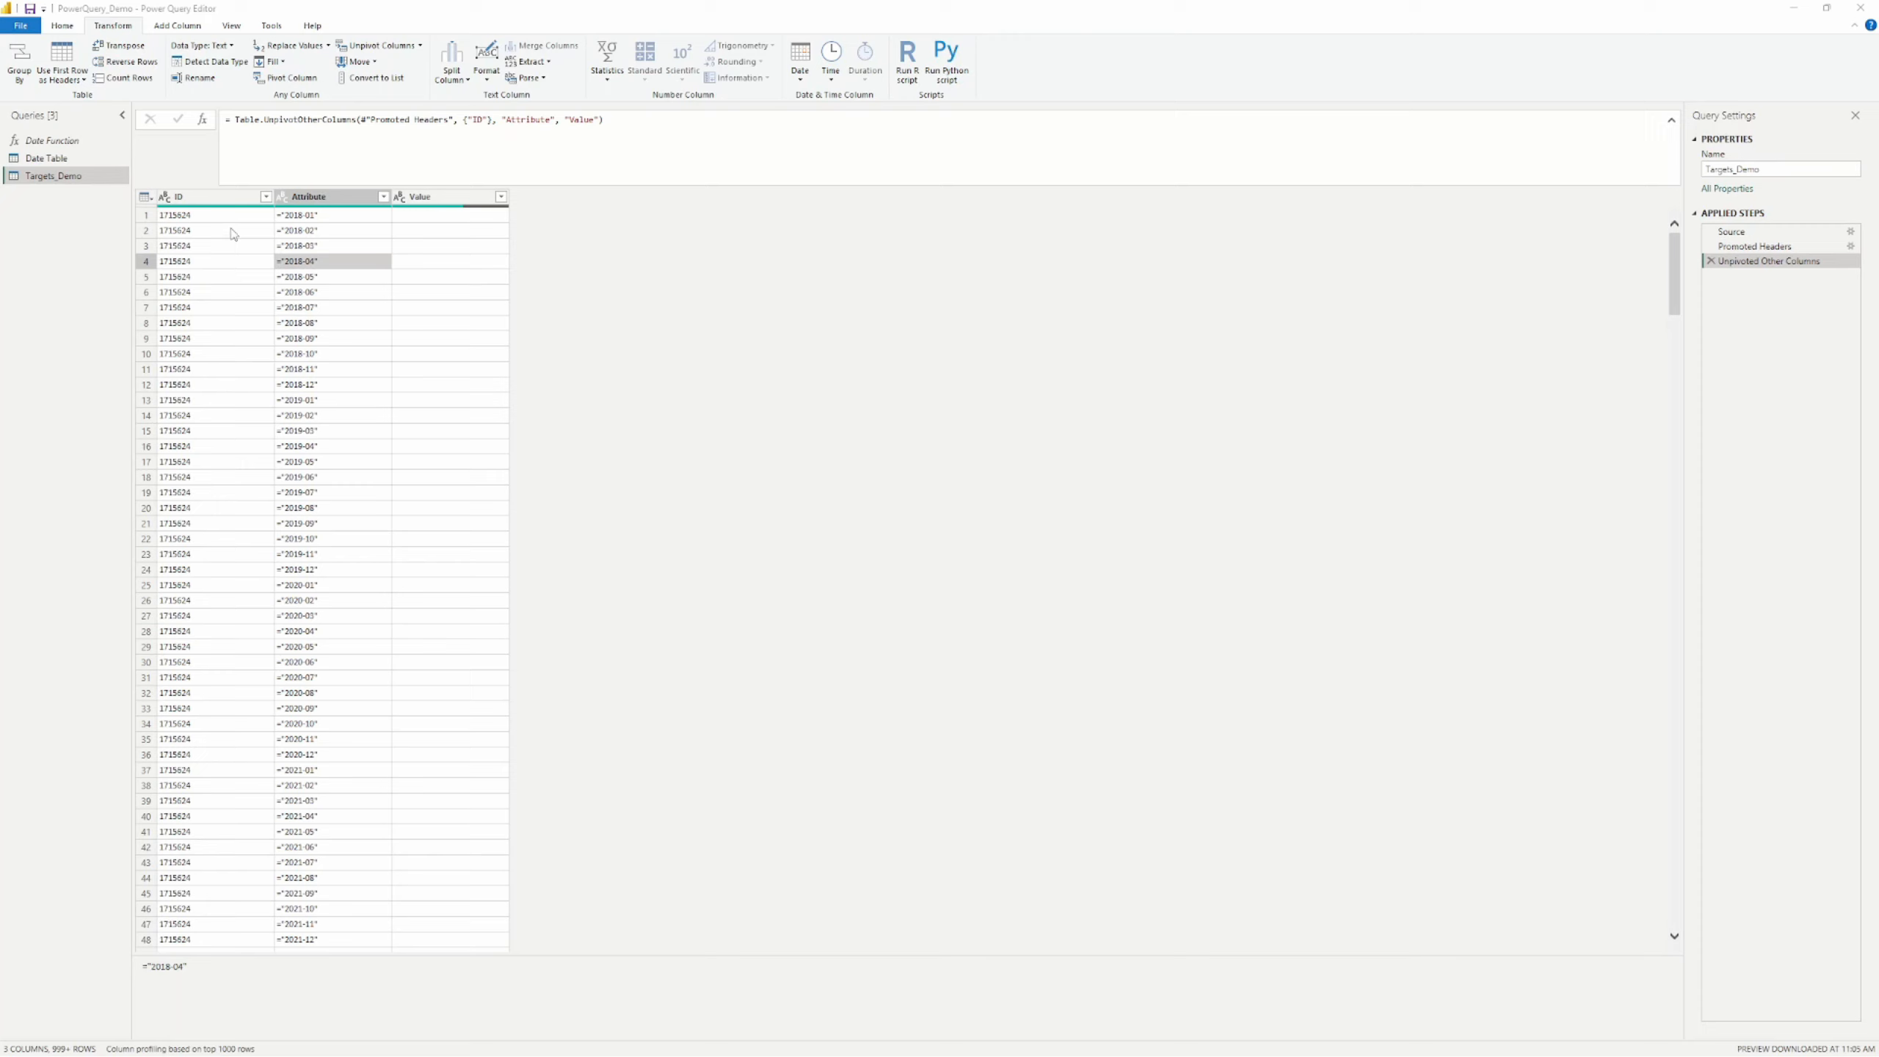
Step: Examine the Value entries against their ID and month, checking the 2022-04 and 2022-05 rows of the first ID
{"action": "scroll", "coordinate": [385, 321], "scroll_direction": "down", "scroll_amount": 5}
{"action": "scroll", "coordinate": [386, 326], "scroll_direction": "up", "scroll_amount": 5}
{"action": "scroll", "coordinate": [447, 224], "scroll_direction": "down", "scroll_amount": 12}
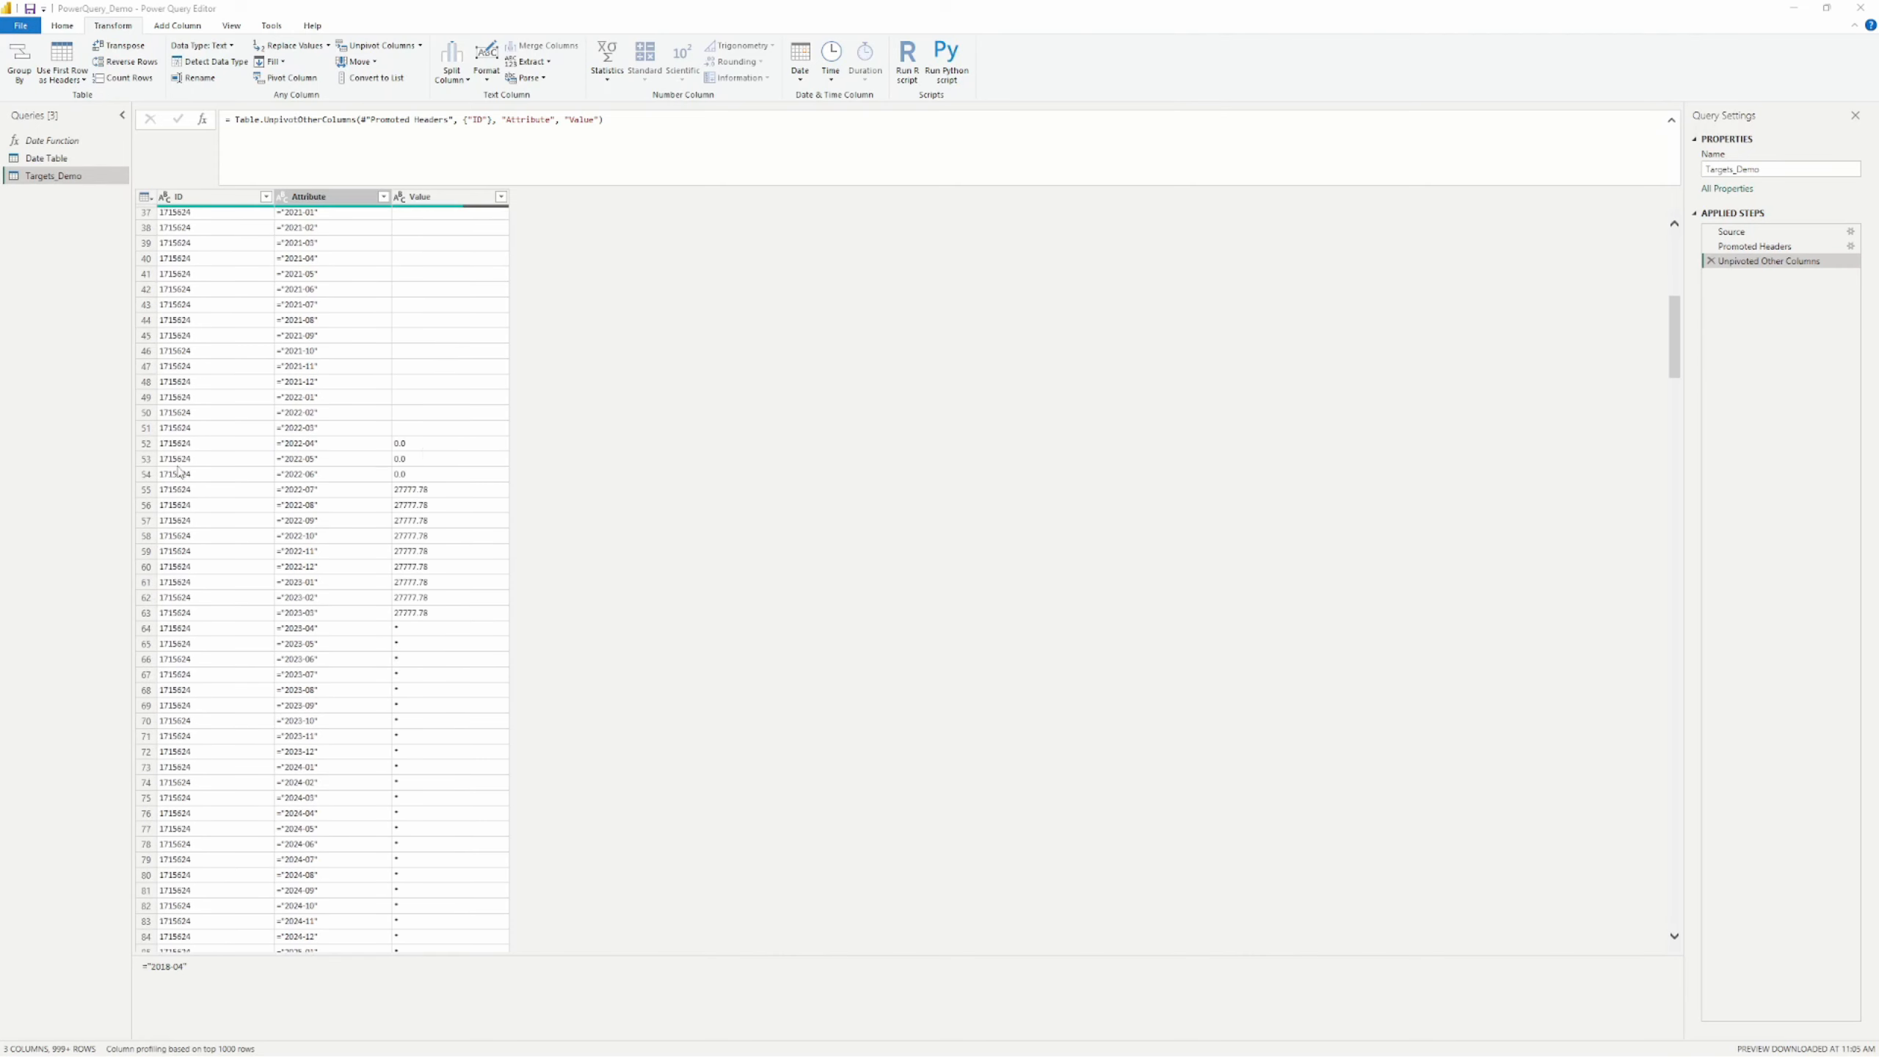
{"action": "left_click", "coordinate": [431, 444]}
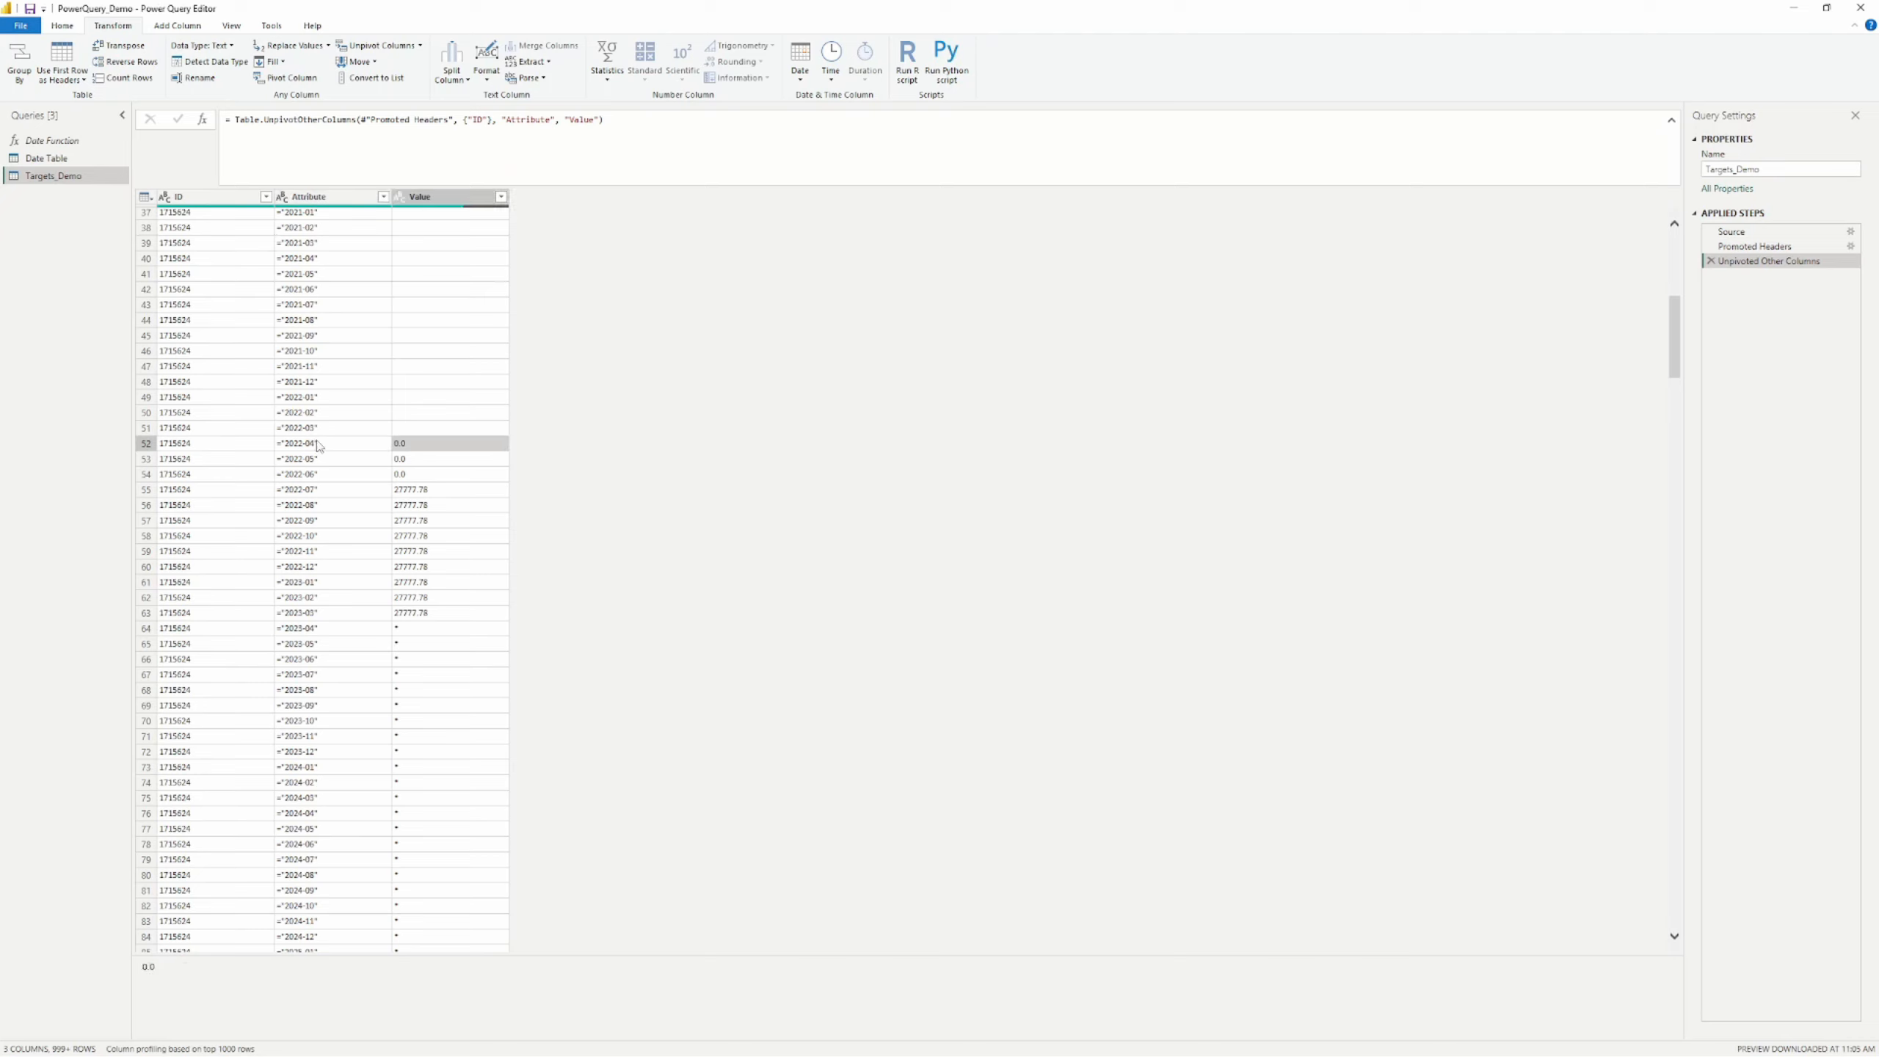
{"action": "left_click", "coordinate": [318, 445]}
{"action": "left_click", "coordinate": [436, 445]}
{"action": "left_click", "coordinate": [347, 446]}
{"action": "left_click", "coordinate": [413, 459]}
{"action": "left_click", "coordinate": [963, 330]}
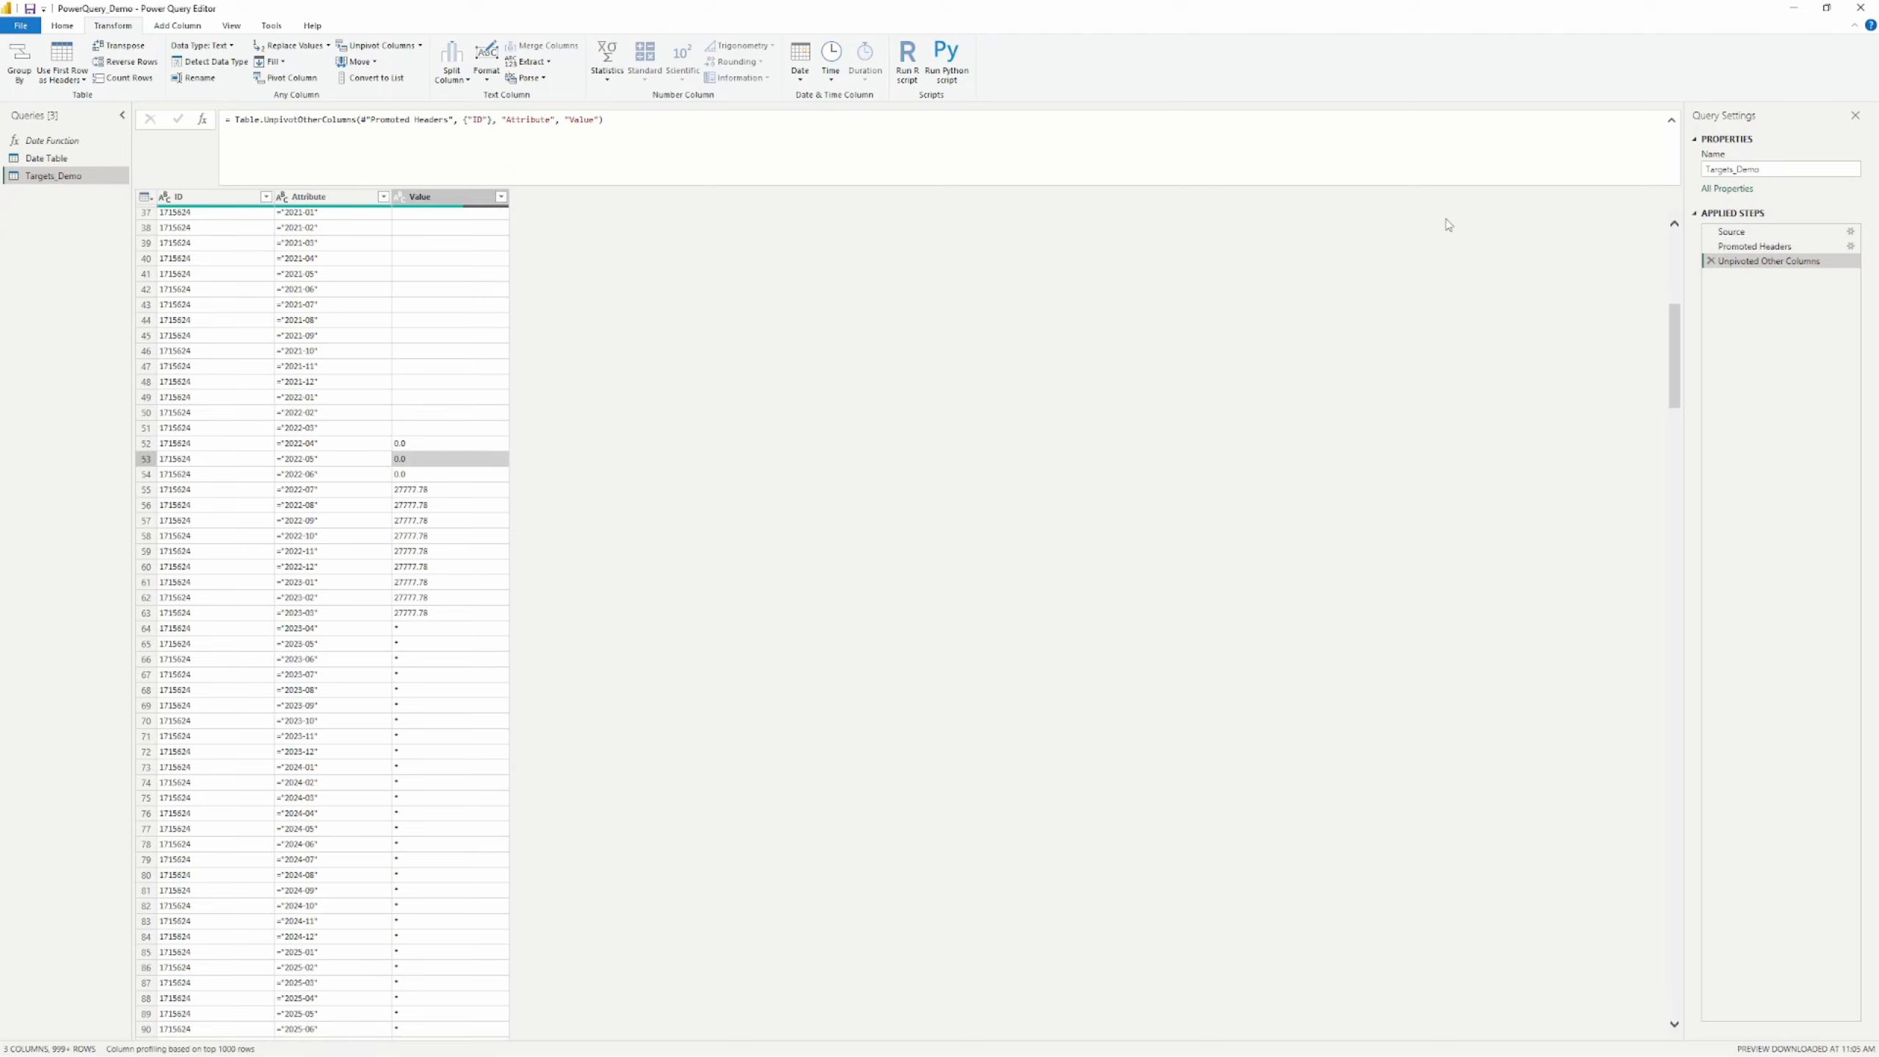
{"action": "left_click", "coordinate": [320, 459]}
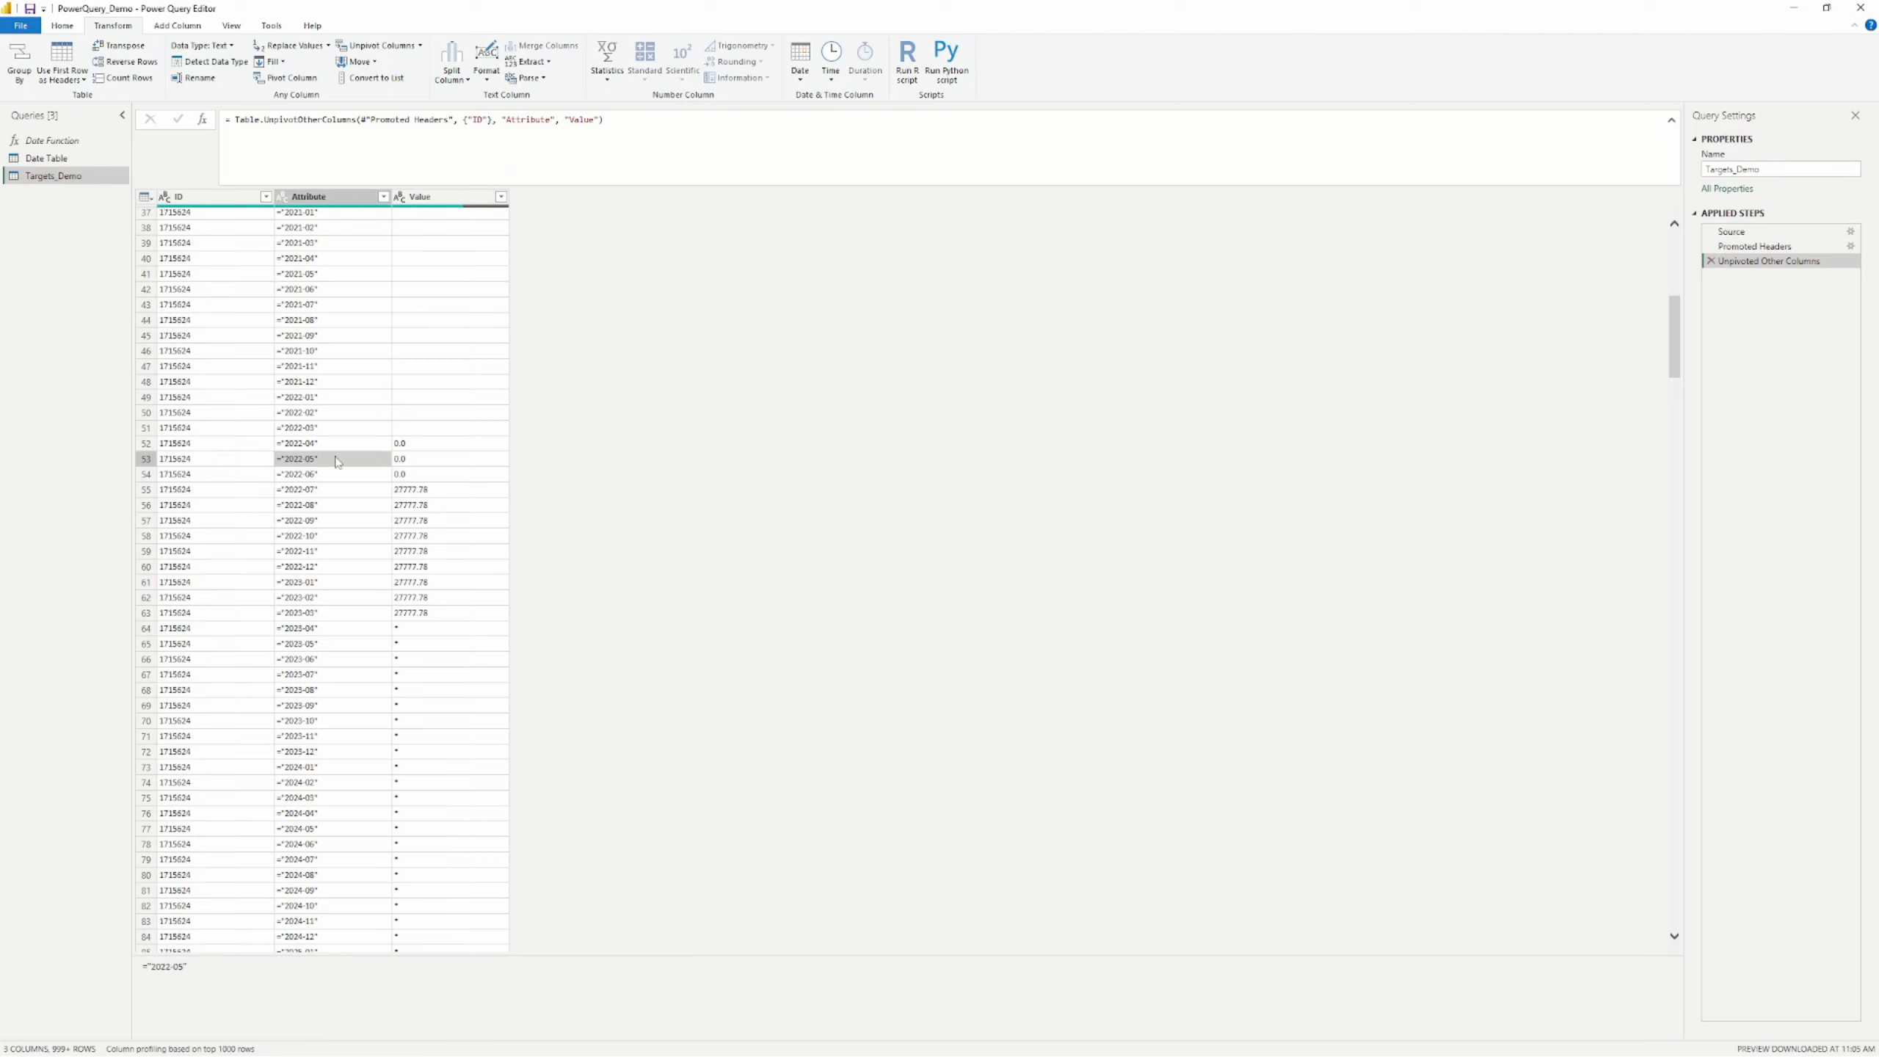
{"action": "left_click", "coordinate": [200, 459]}
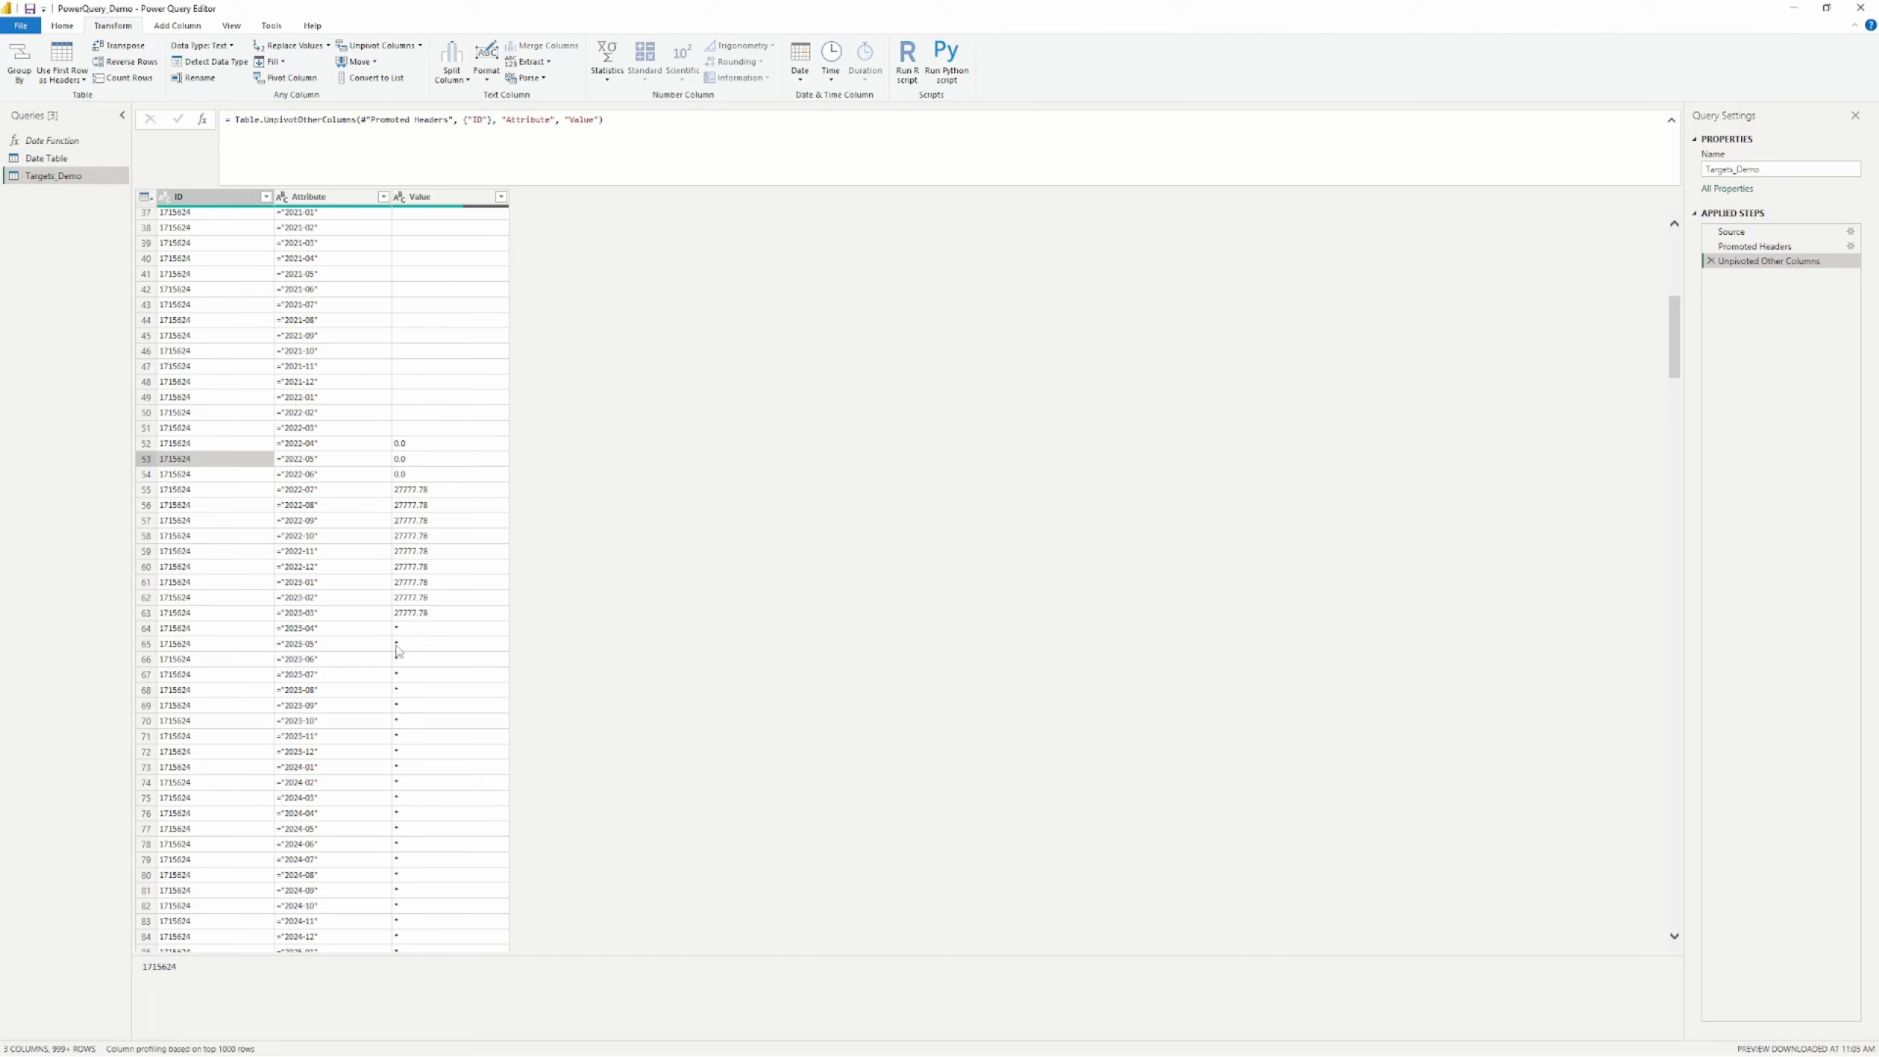
{"action": "scroll", "coordinate": [348, 477], "scroll_direction": "up", "scroll_amount": 12}
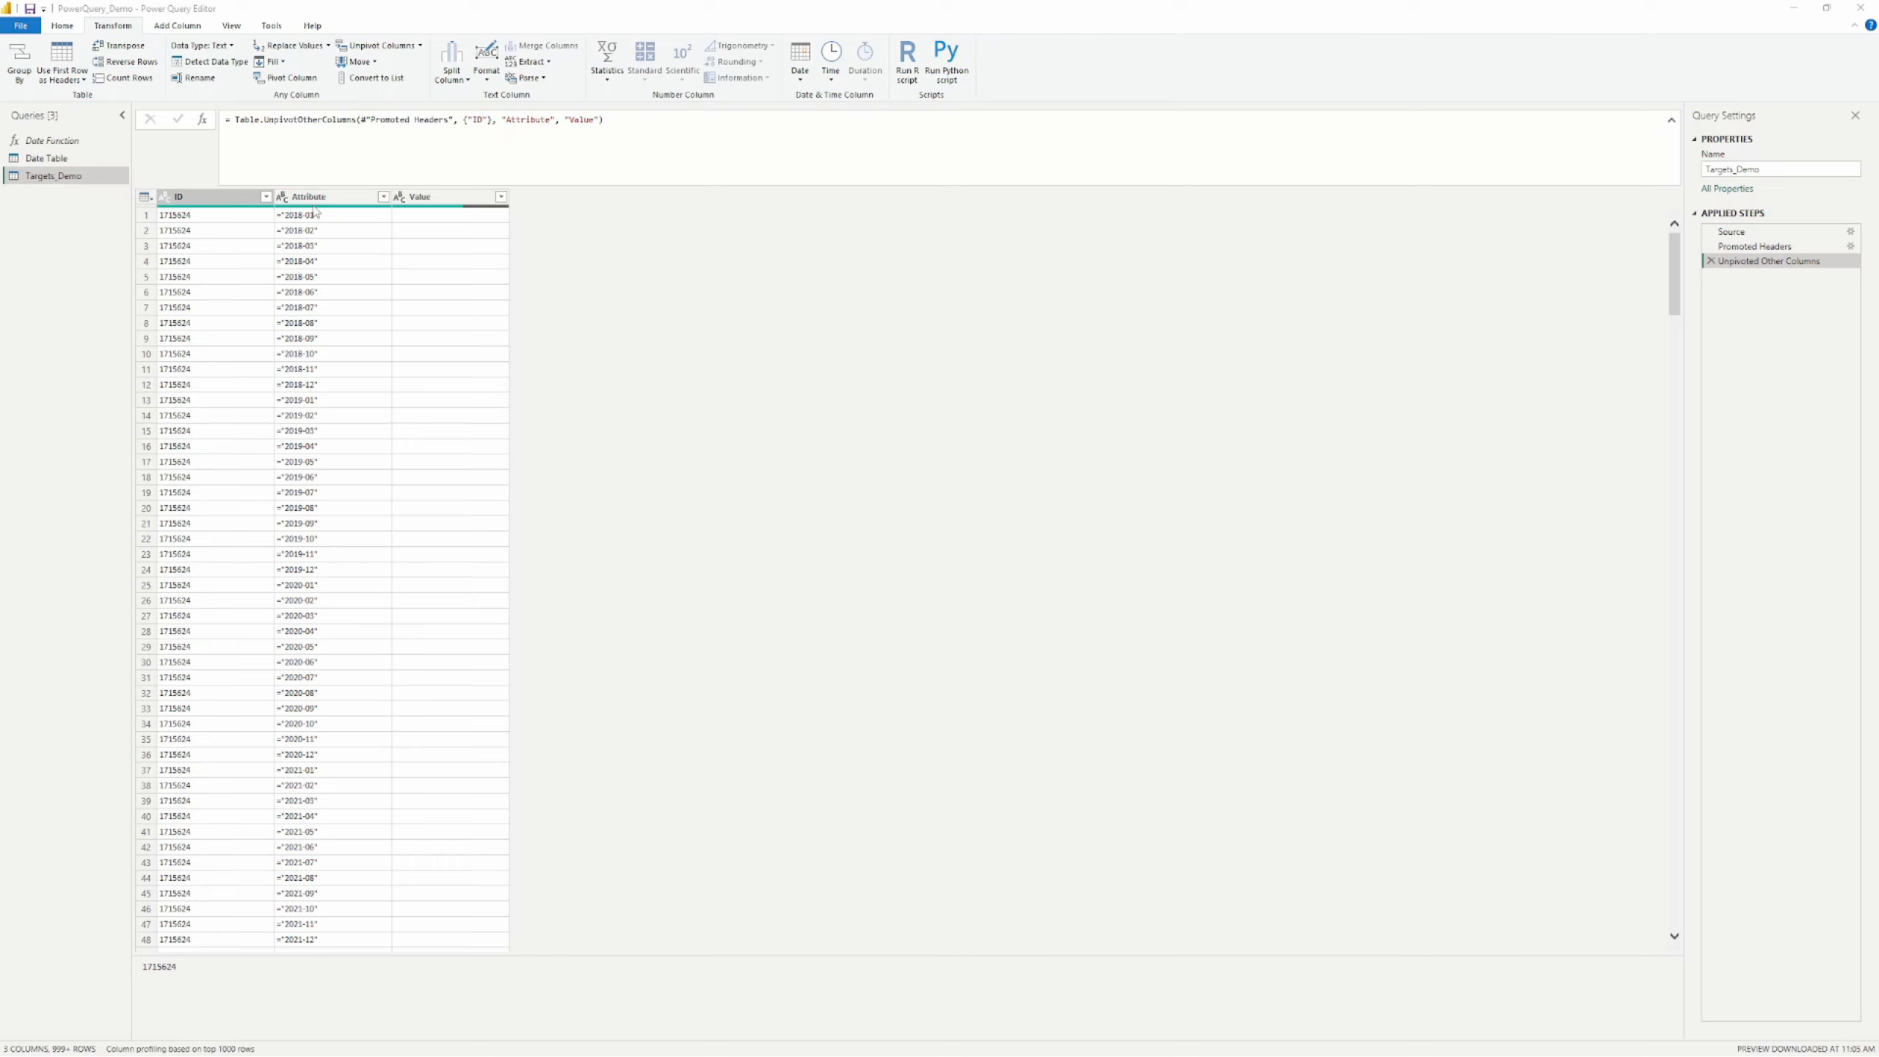
Step: Replace the =" prefix with nothing in the Attribute column
{"action": "left_click", "coordinate": [290, 198]}
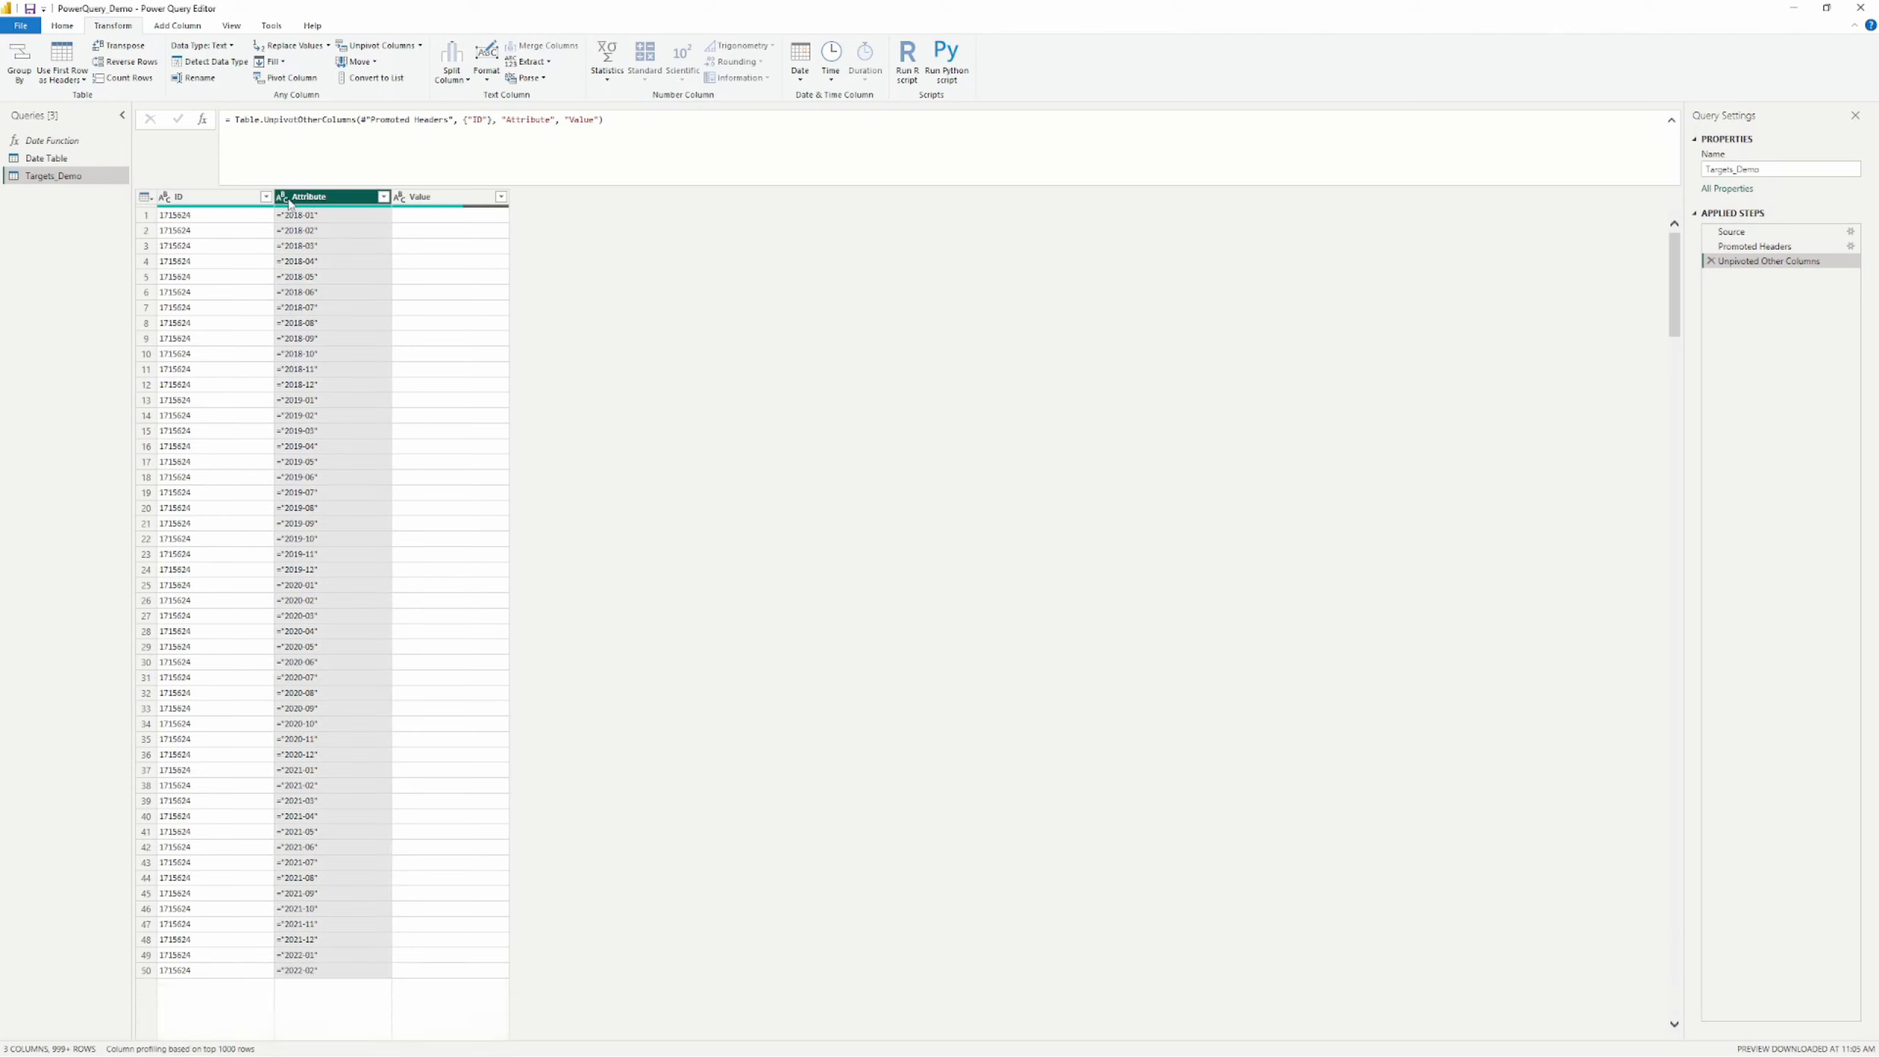
{"action": "left_click", "coordinate": [284, 198]}
{"action": "left_click", "coordinate": [621, 326]}
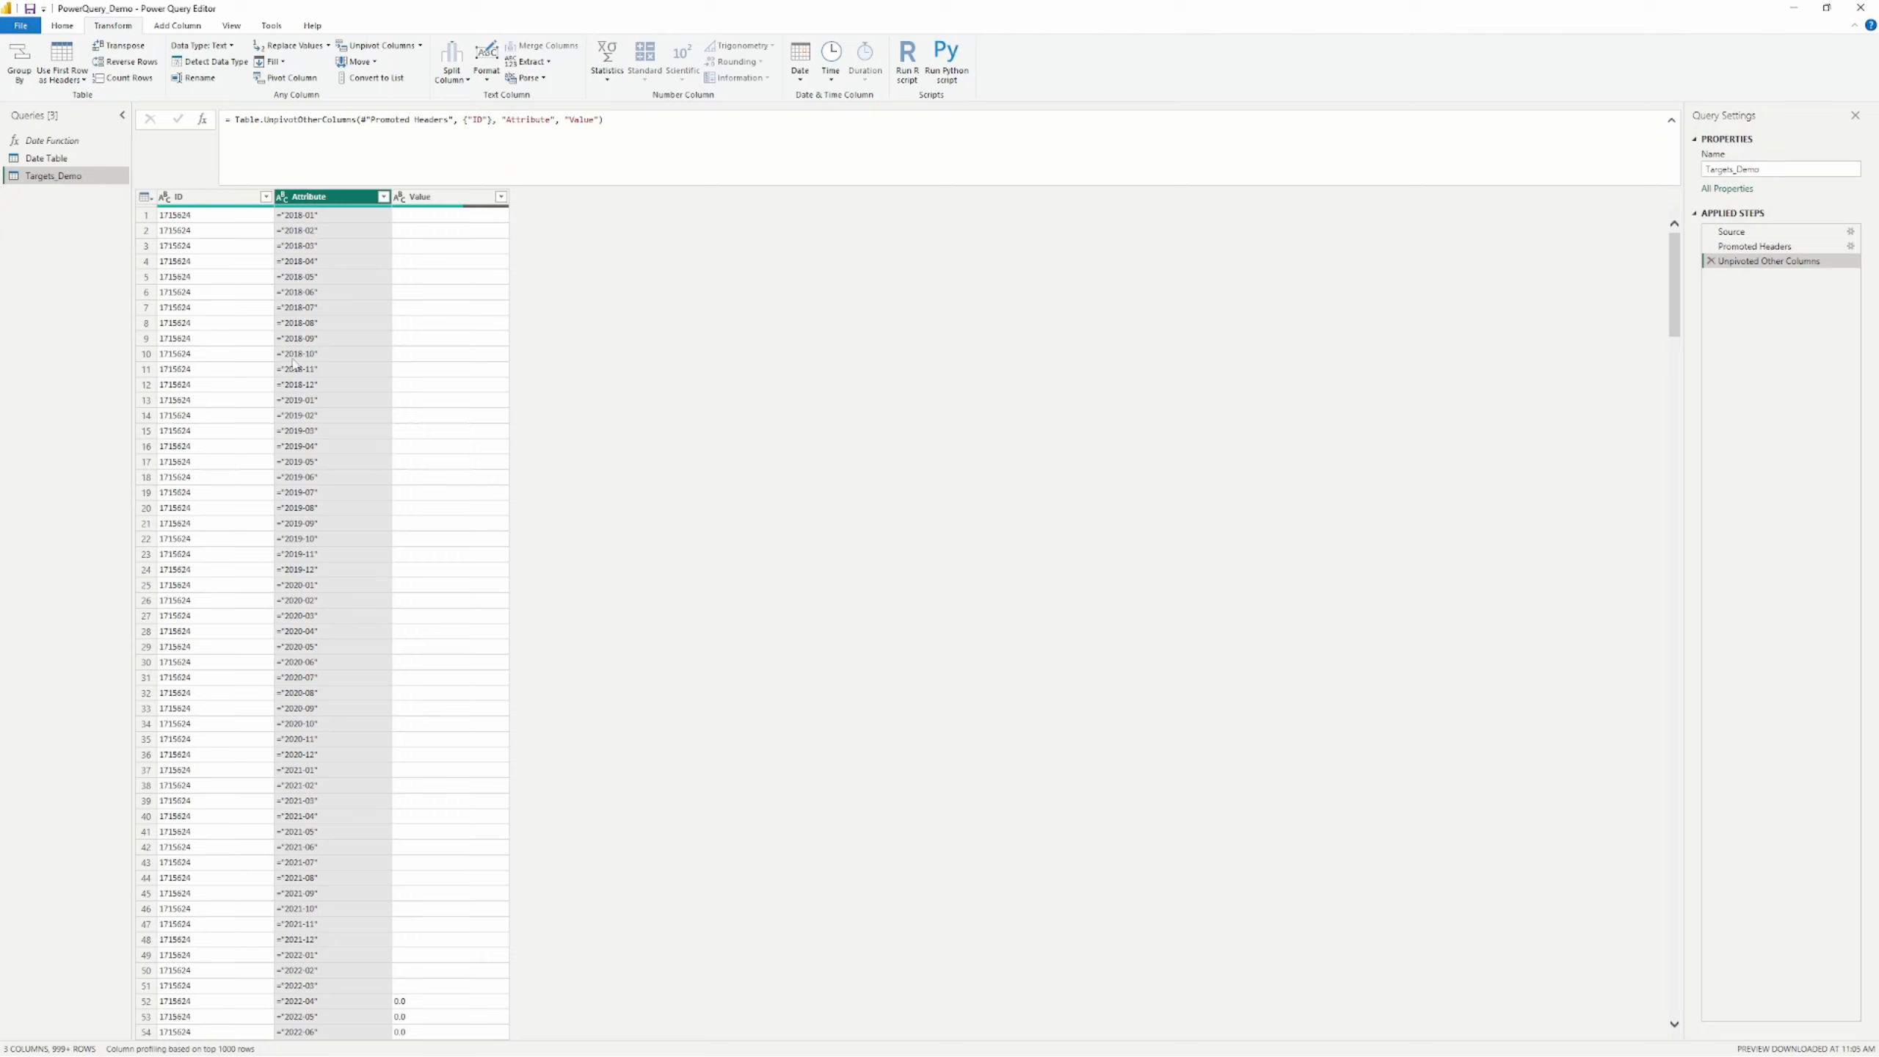
{"action": "right_click", "coordinate": [334, 197]}
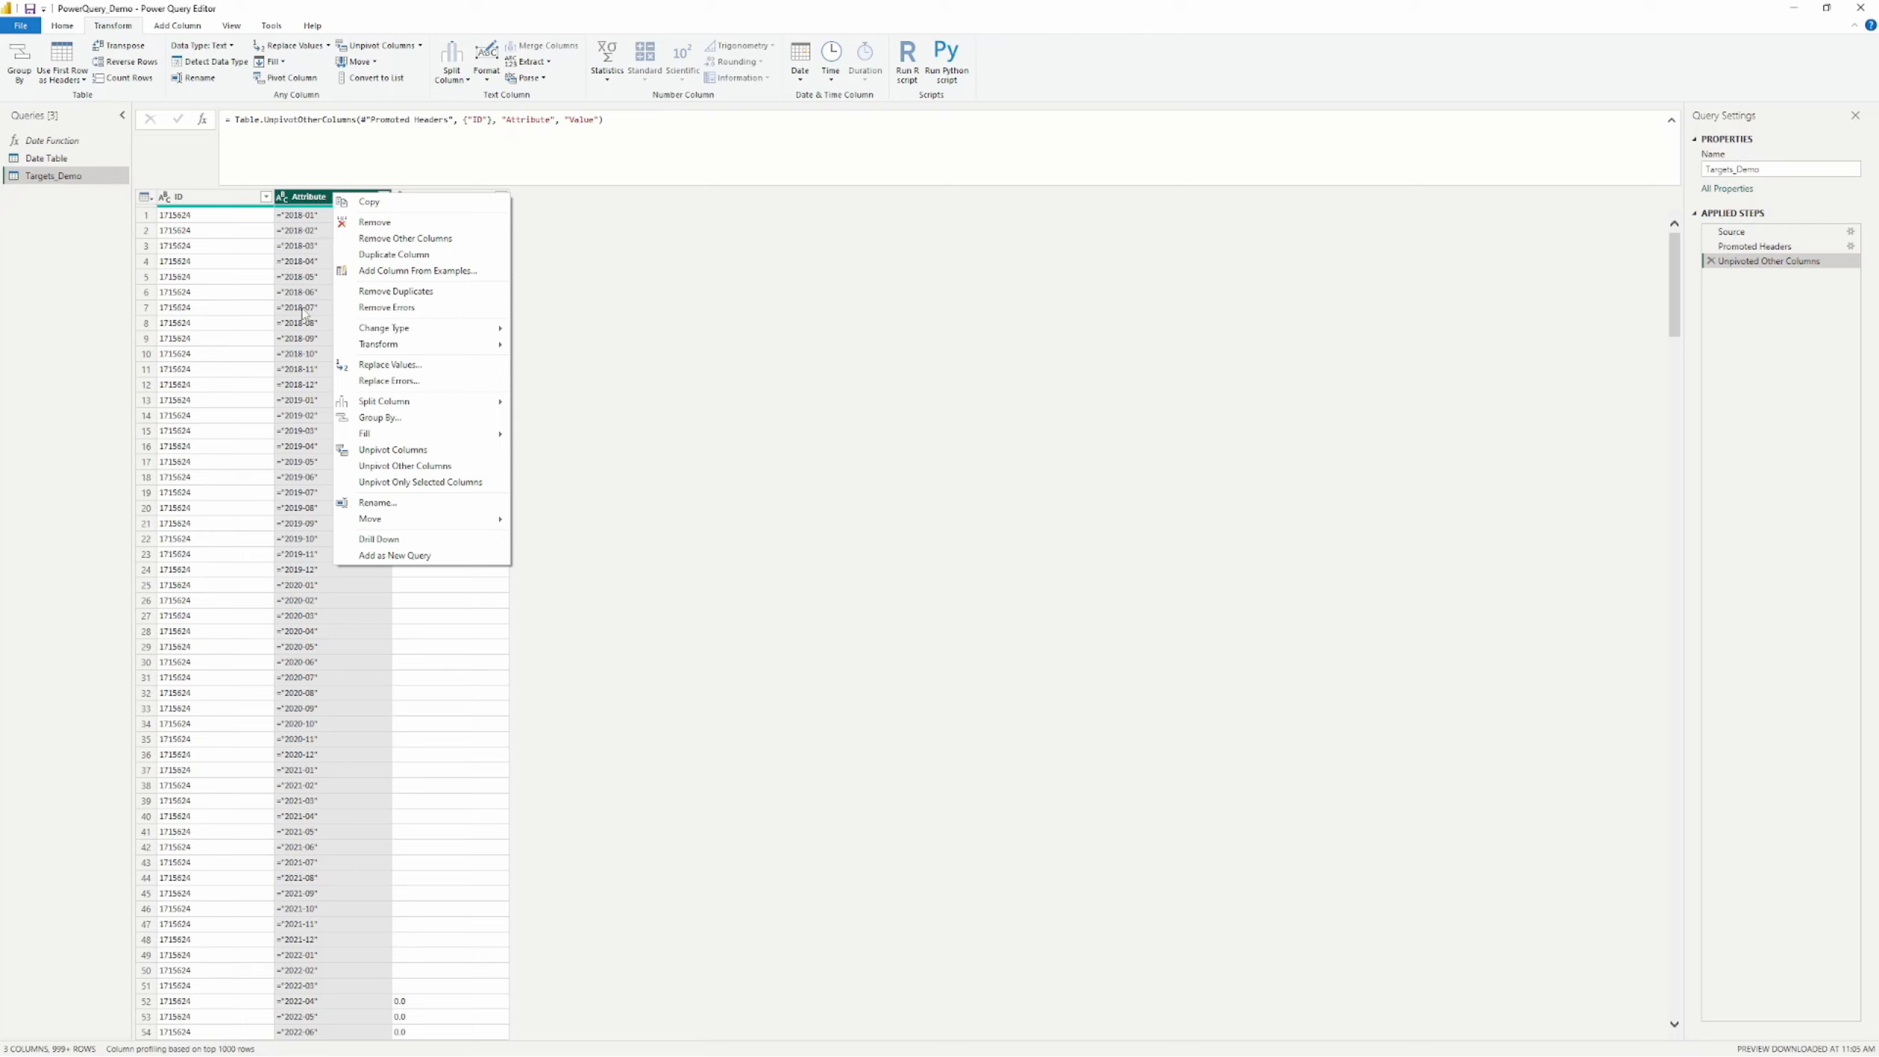
{"action": "right_click", "coordinate": [315, 198]}
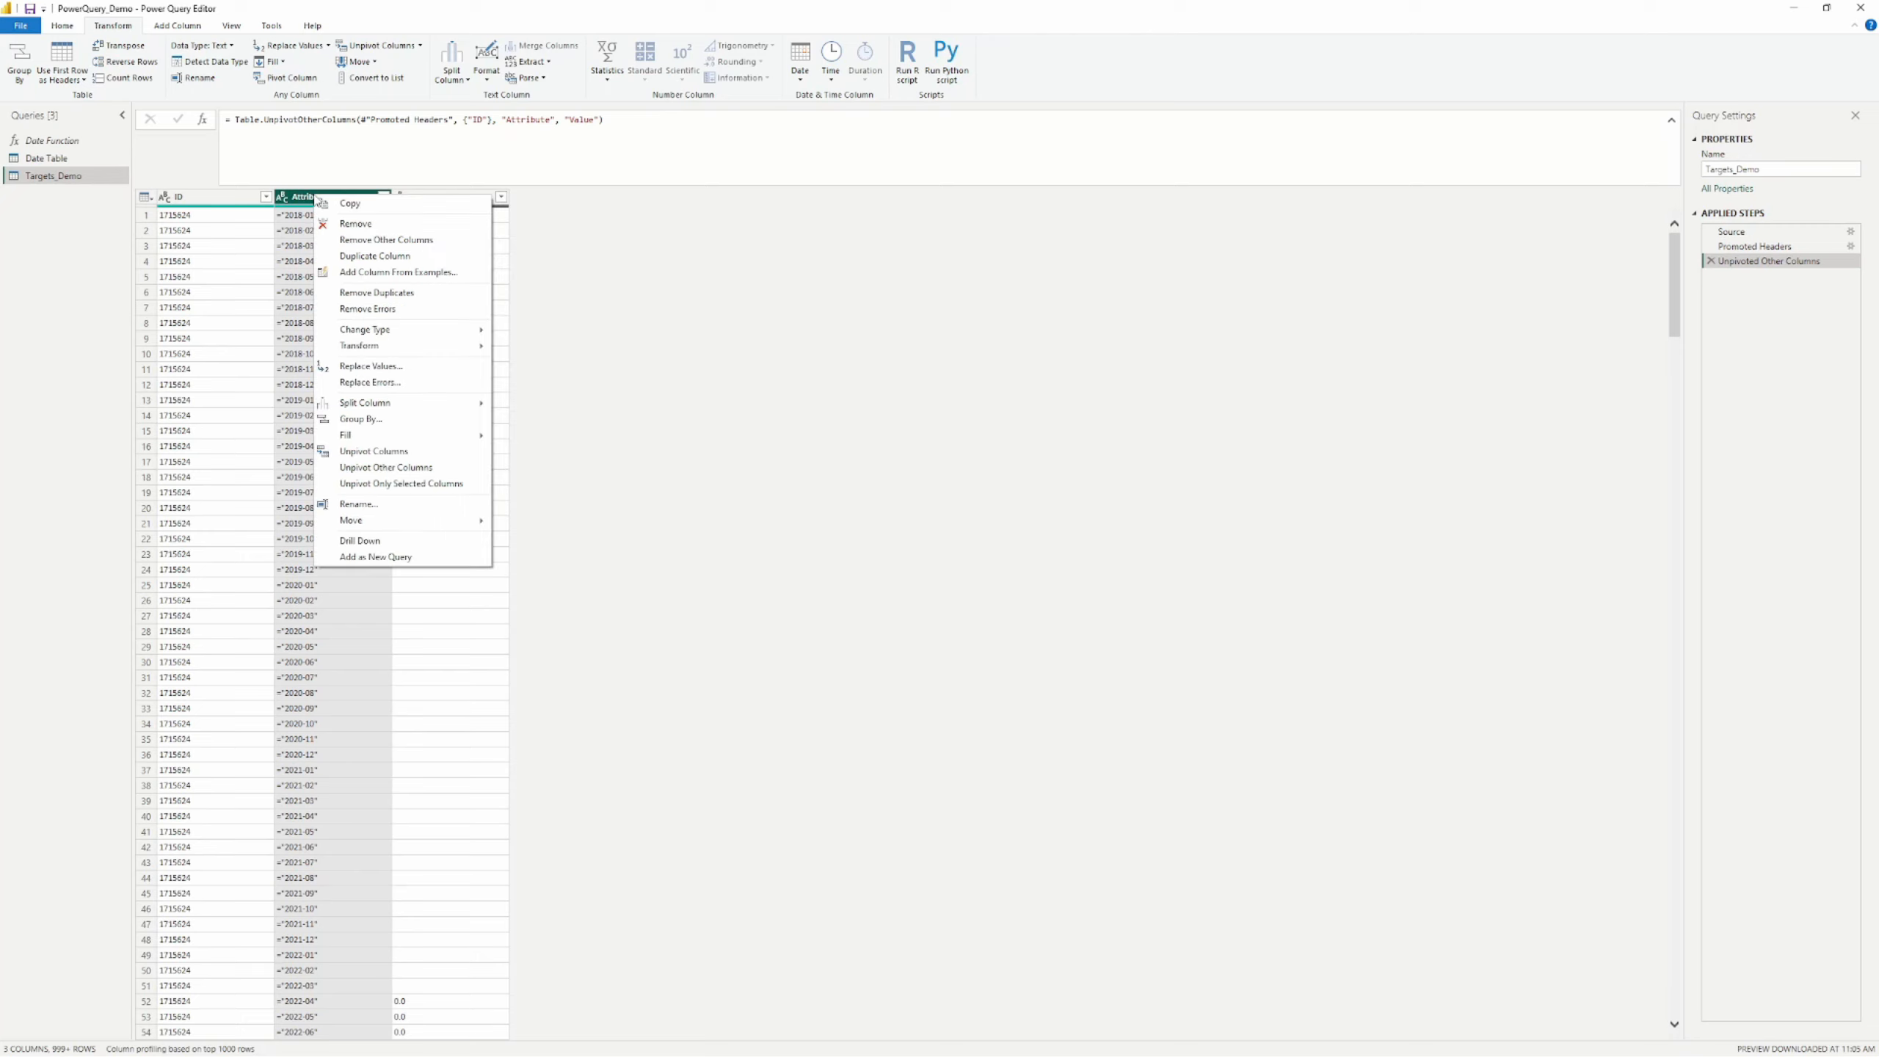
{"action": "left_click", "coordinate": [408, 367]}
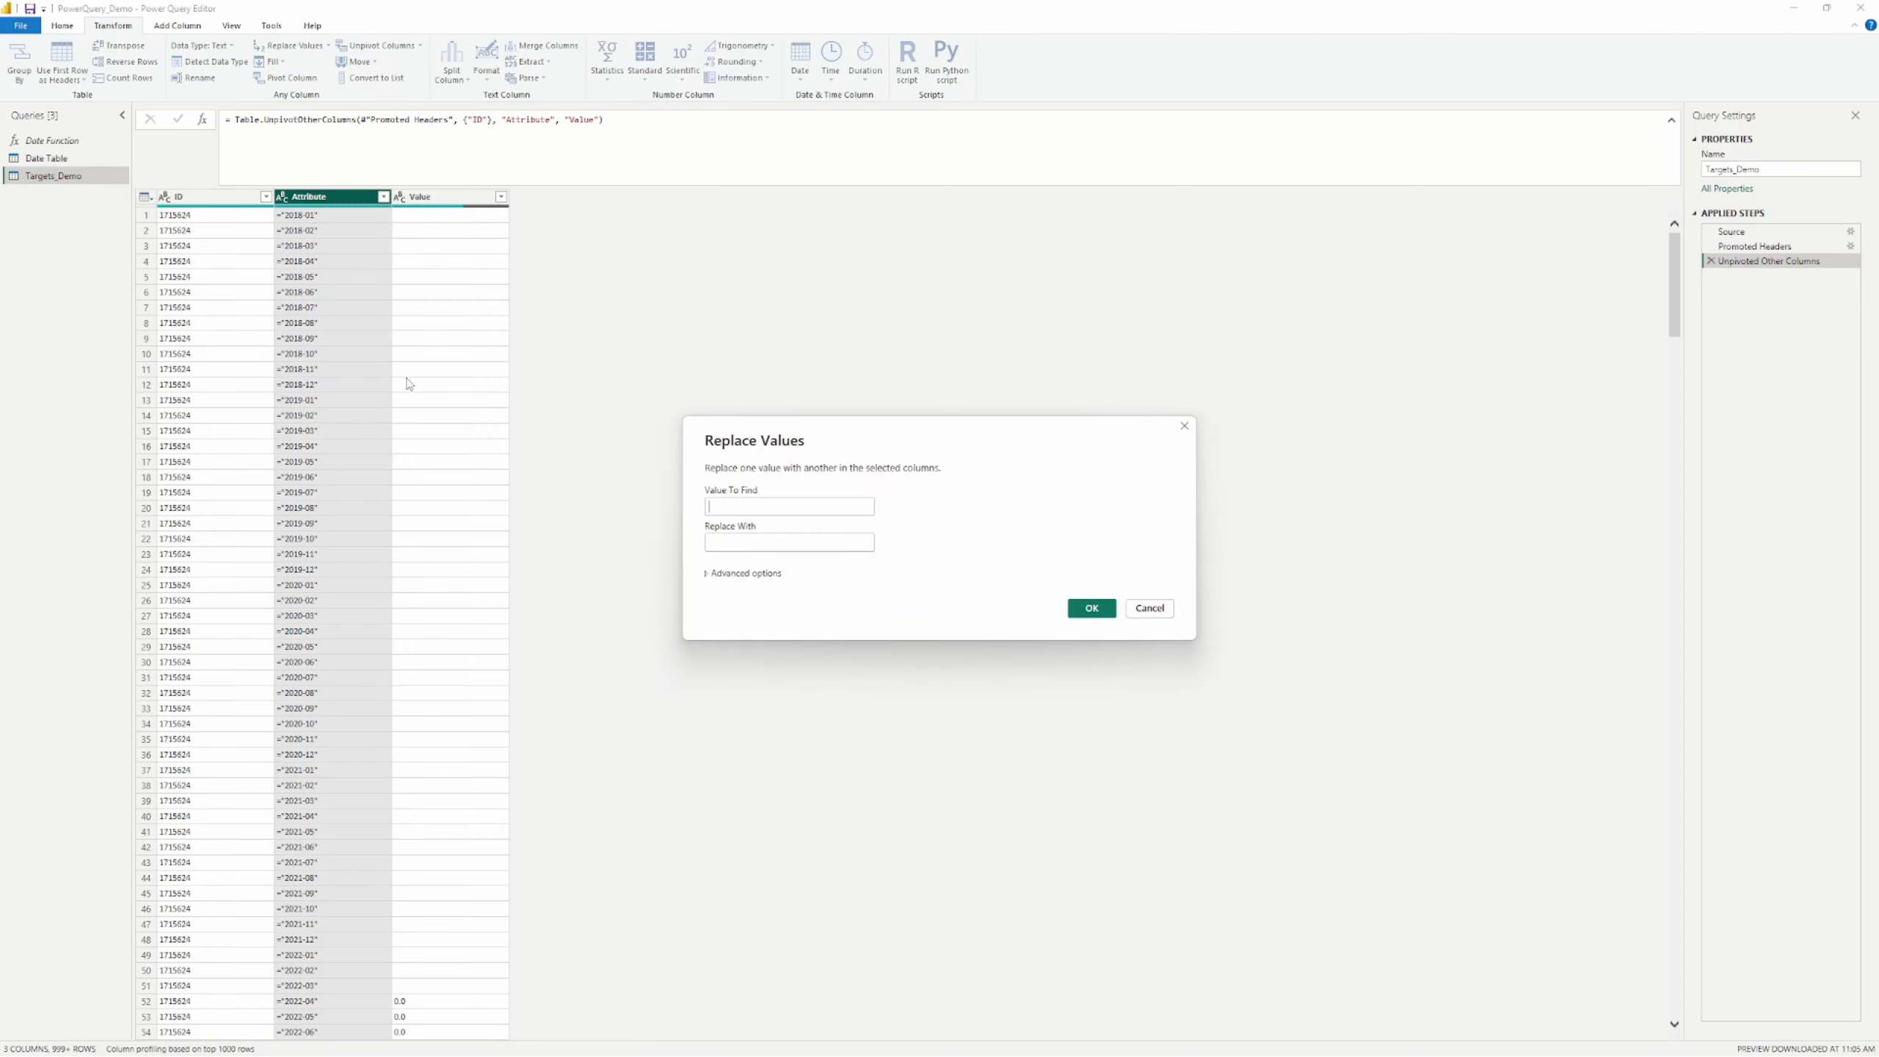
{"action": "type", "text": "=\""}
{"action": "left_click", "coordinate": [731, 509]}
{"action": "left_click", "coordinate": [1092, 609]}
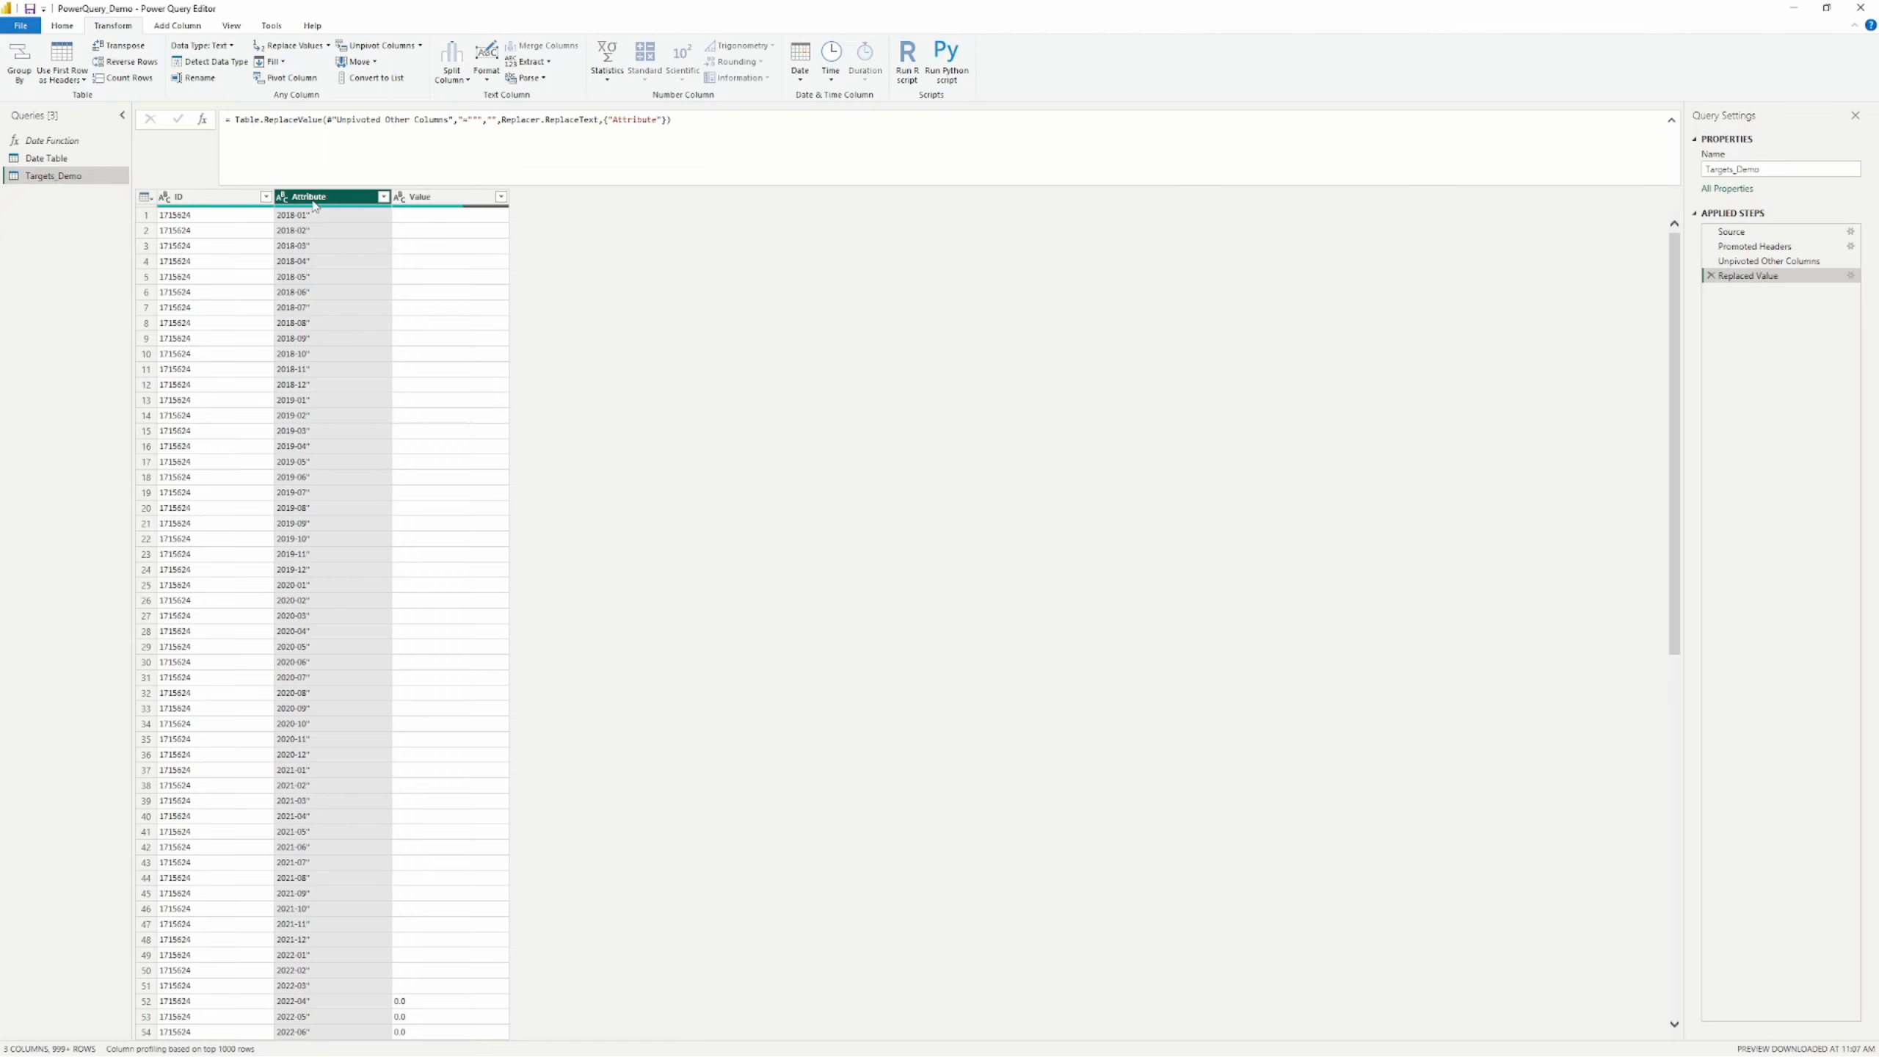
Step: Replace the remaining double quotation mark with nothing in the Attribute column
{"action": "right_click", "coordinate": [313, 205]}
{"action": "left_click", "coordinate": [772, 365]}
{"action": "right_click", "coordinate": [331, 197]}
{"action": "left_click", "coordinate": [414, 368]}
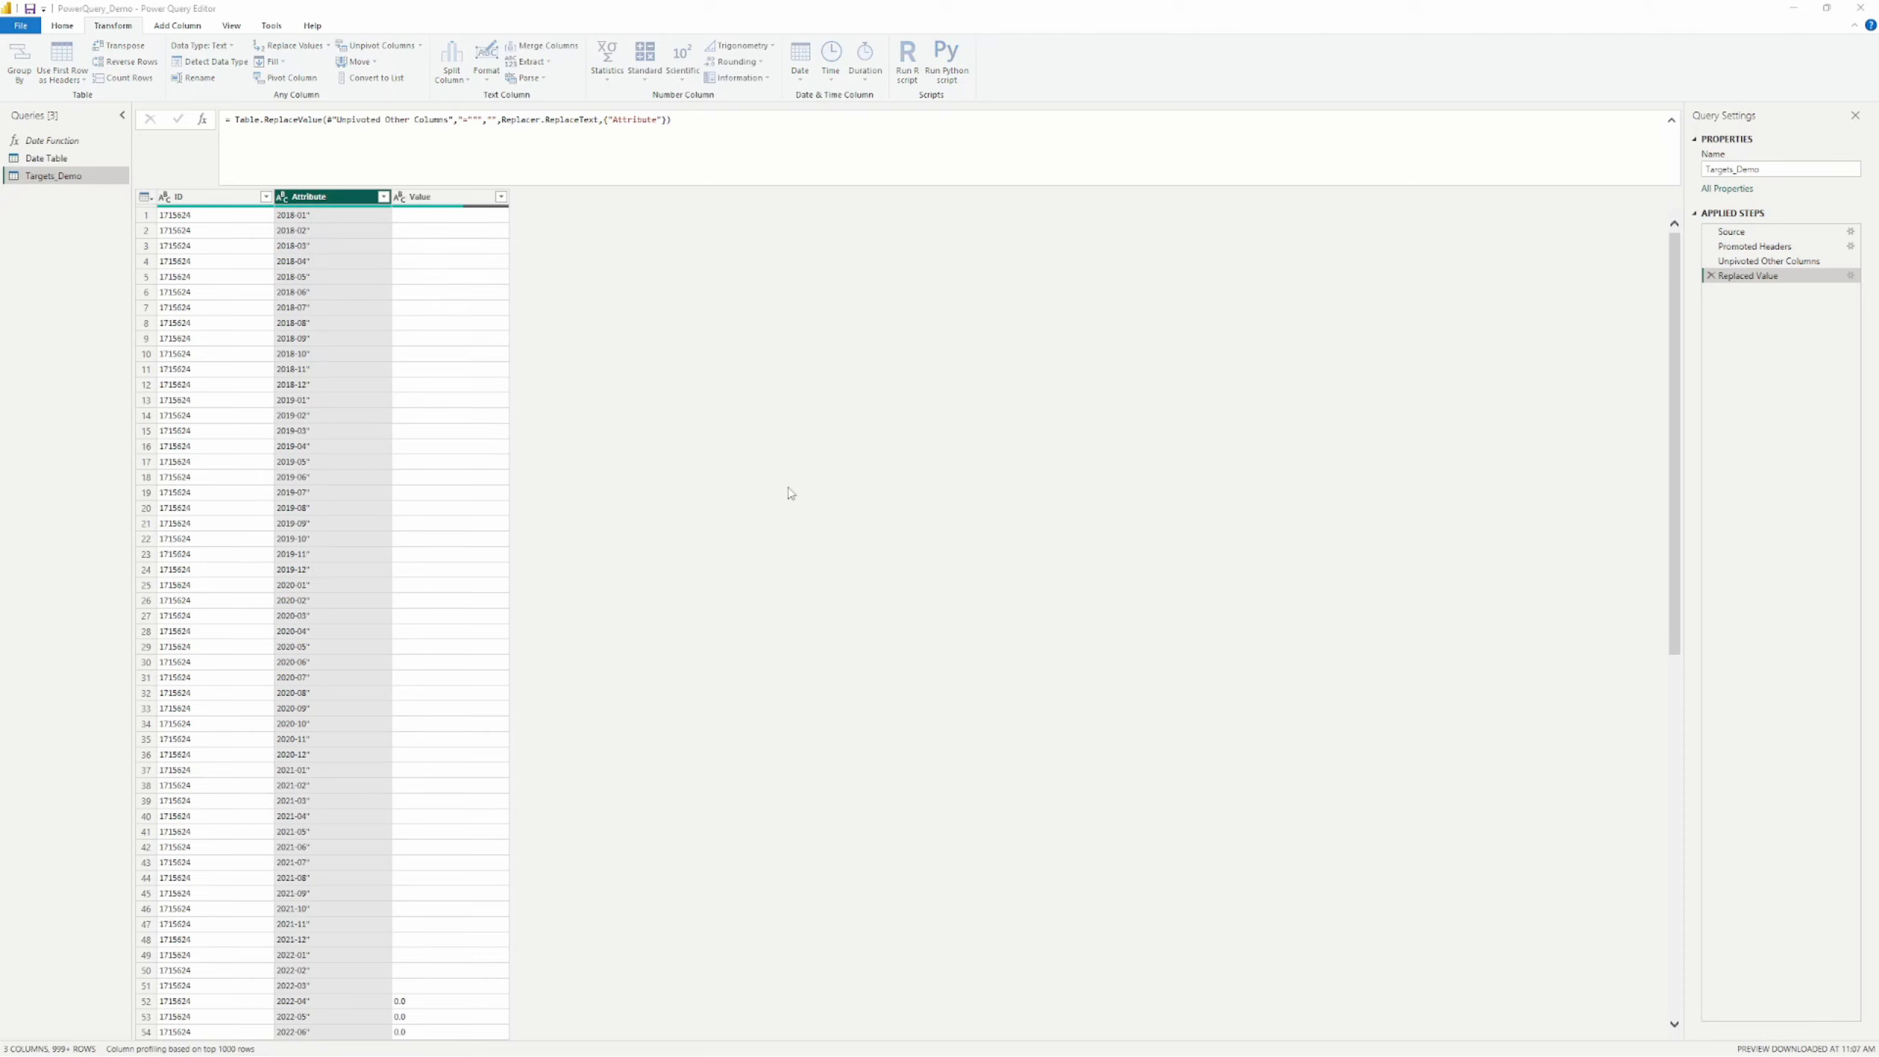
{"action": "left_click", "coordinate": [781, 506]}
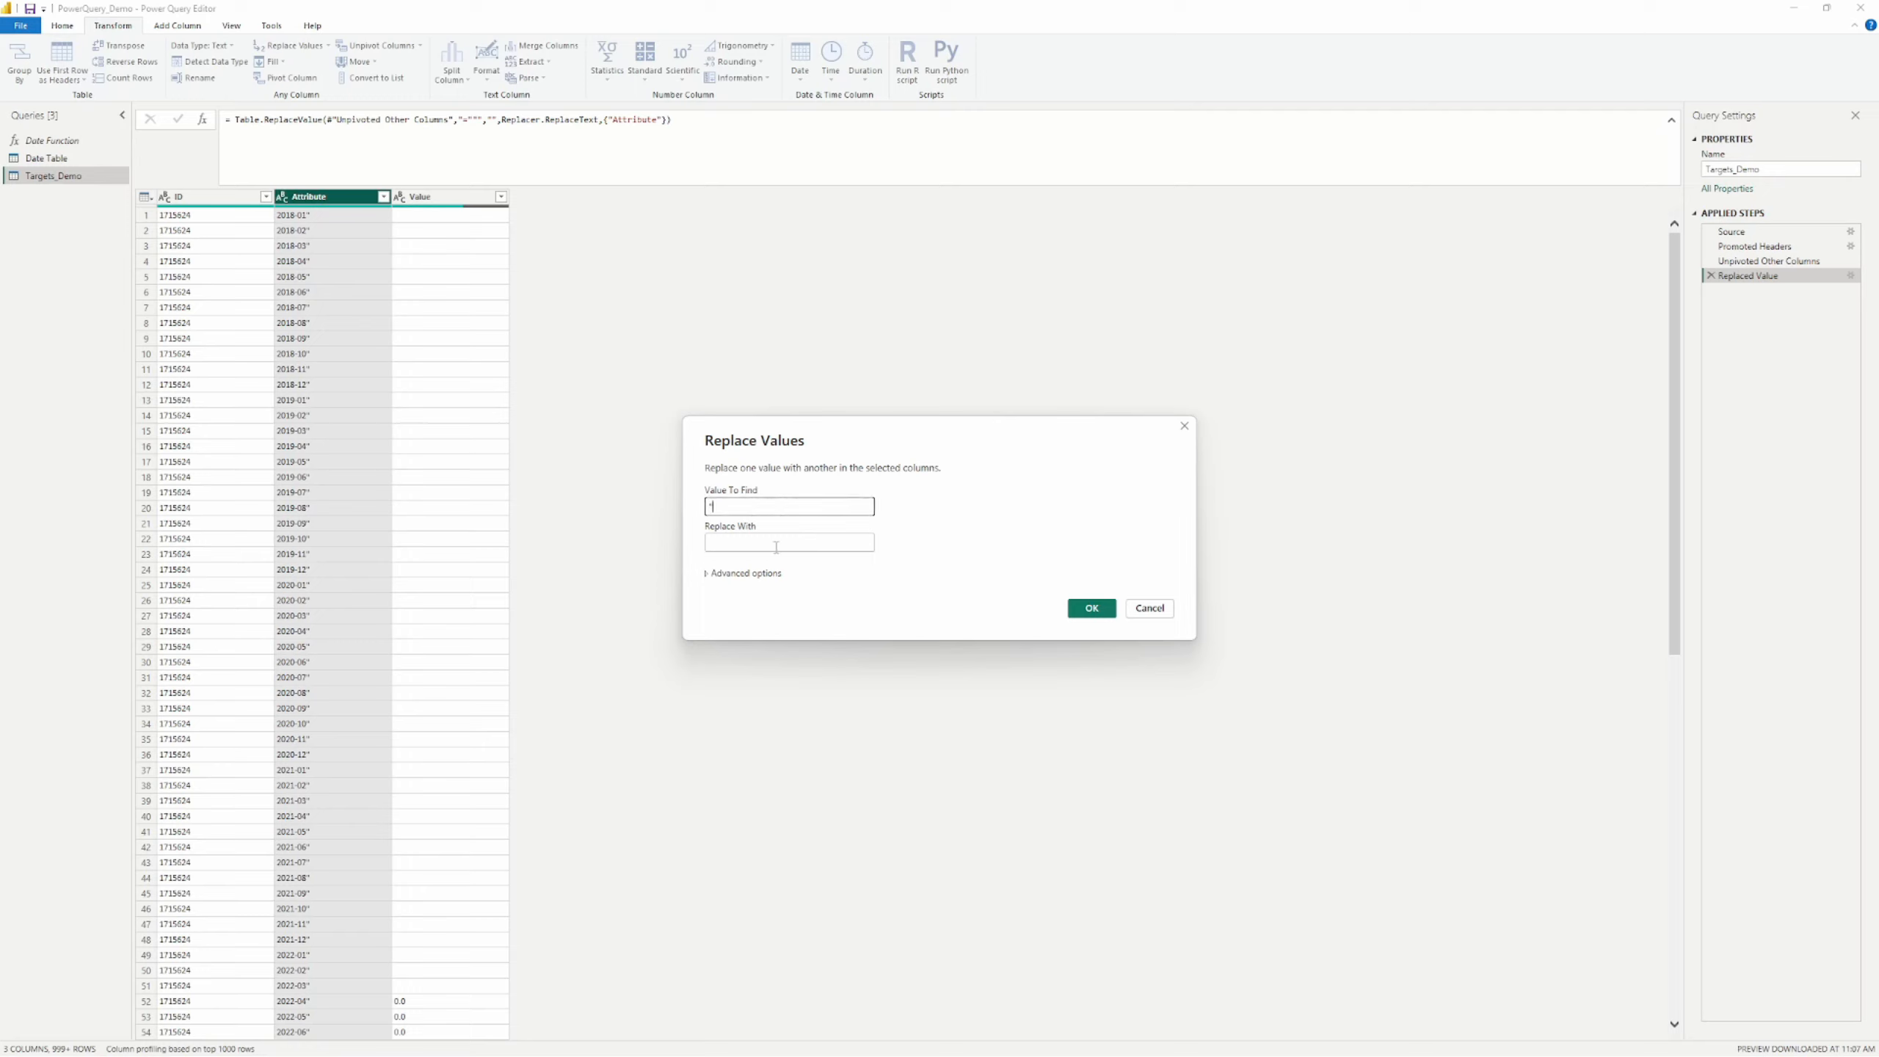
{"action": "left_click", "coordinate": [1093, 606]}
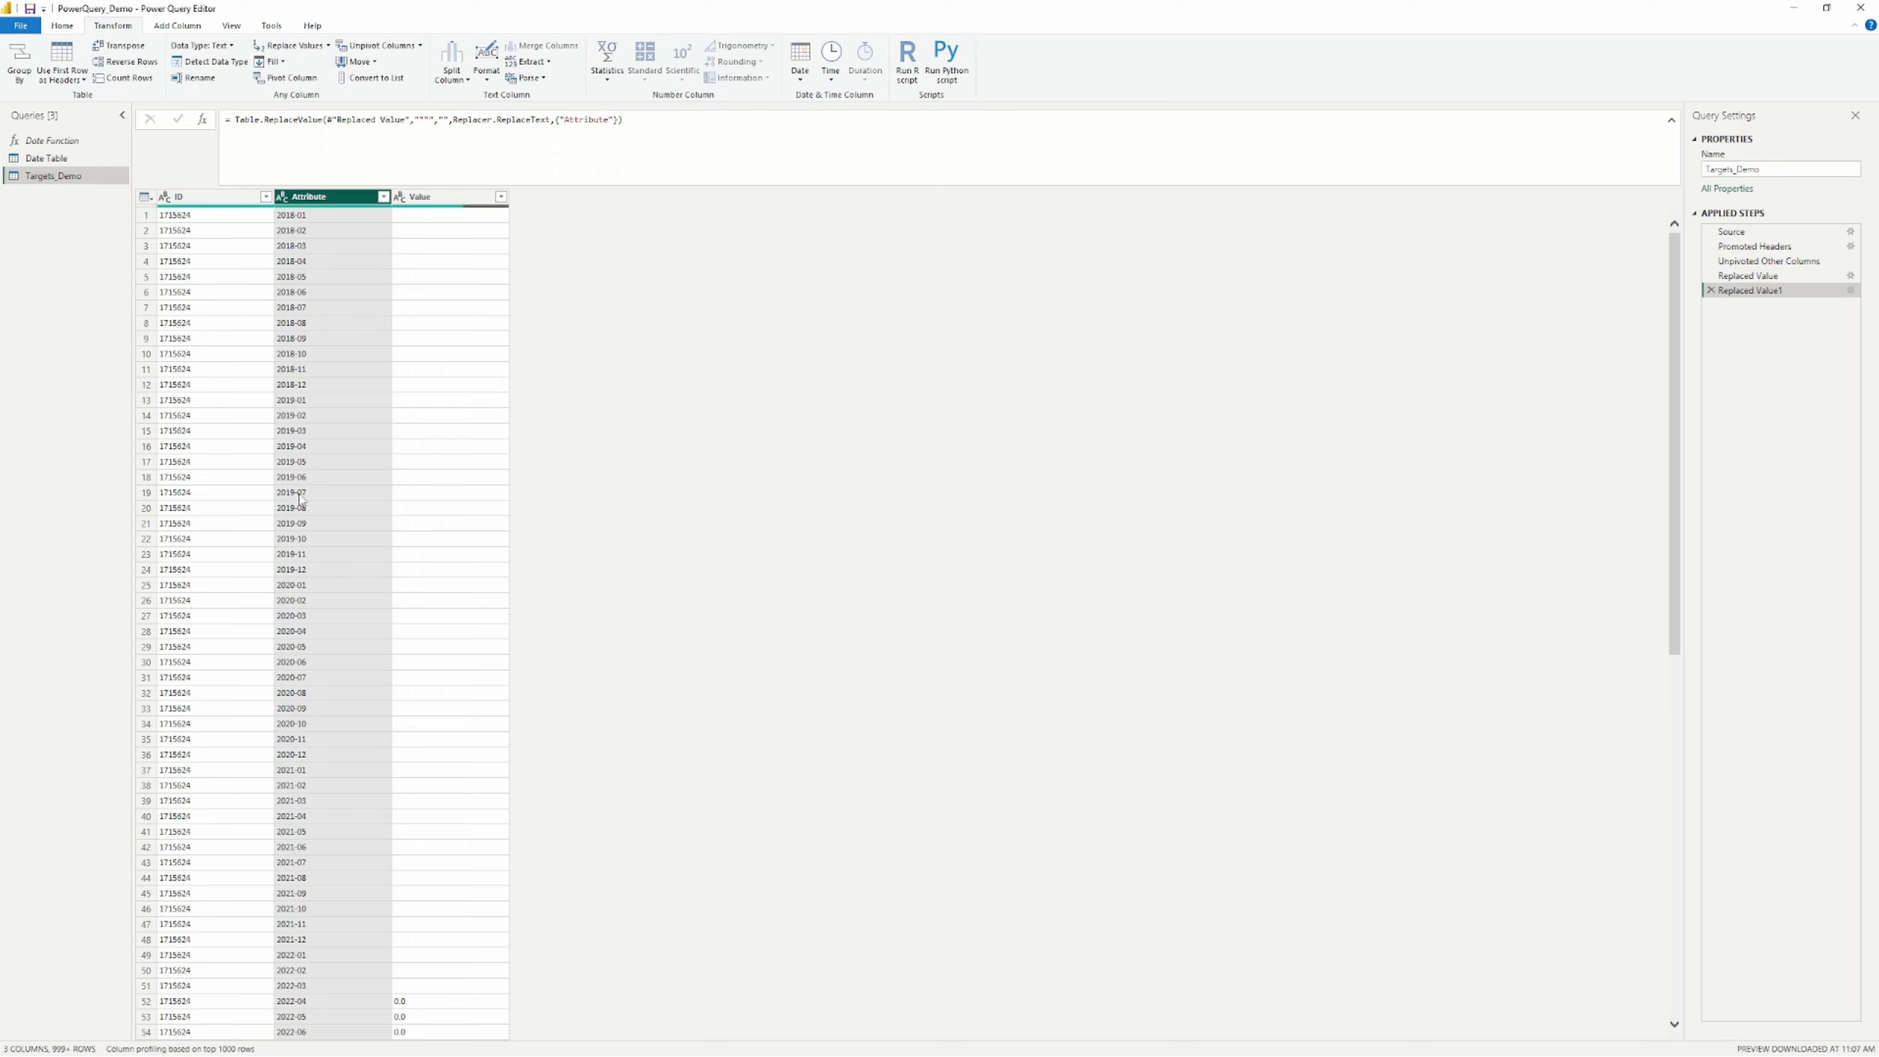
Step: Change the Attribute column's data type to Date
{"action": "left_click", "coordinate": [285, 197]}
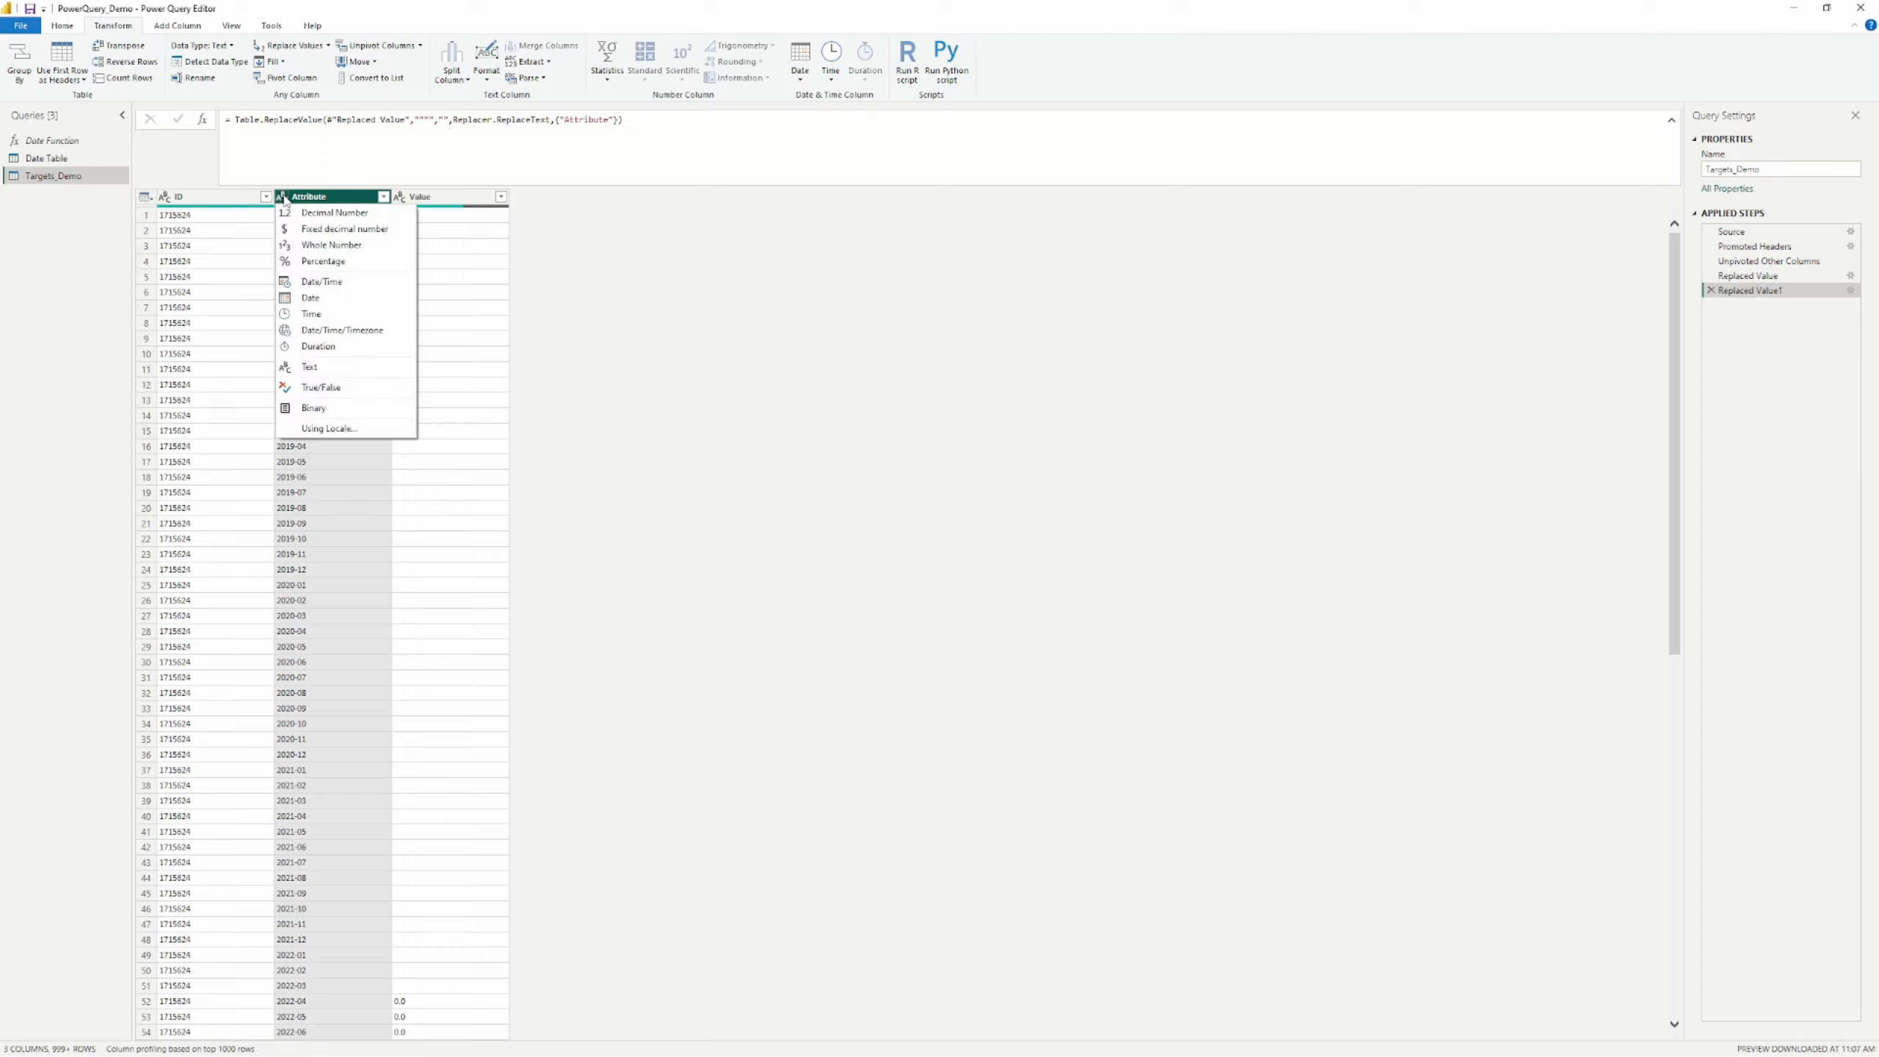
{"action": "left_click", "coordinate": [695, 281]}
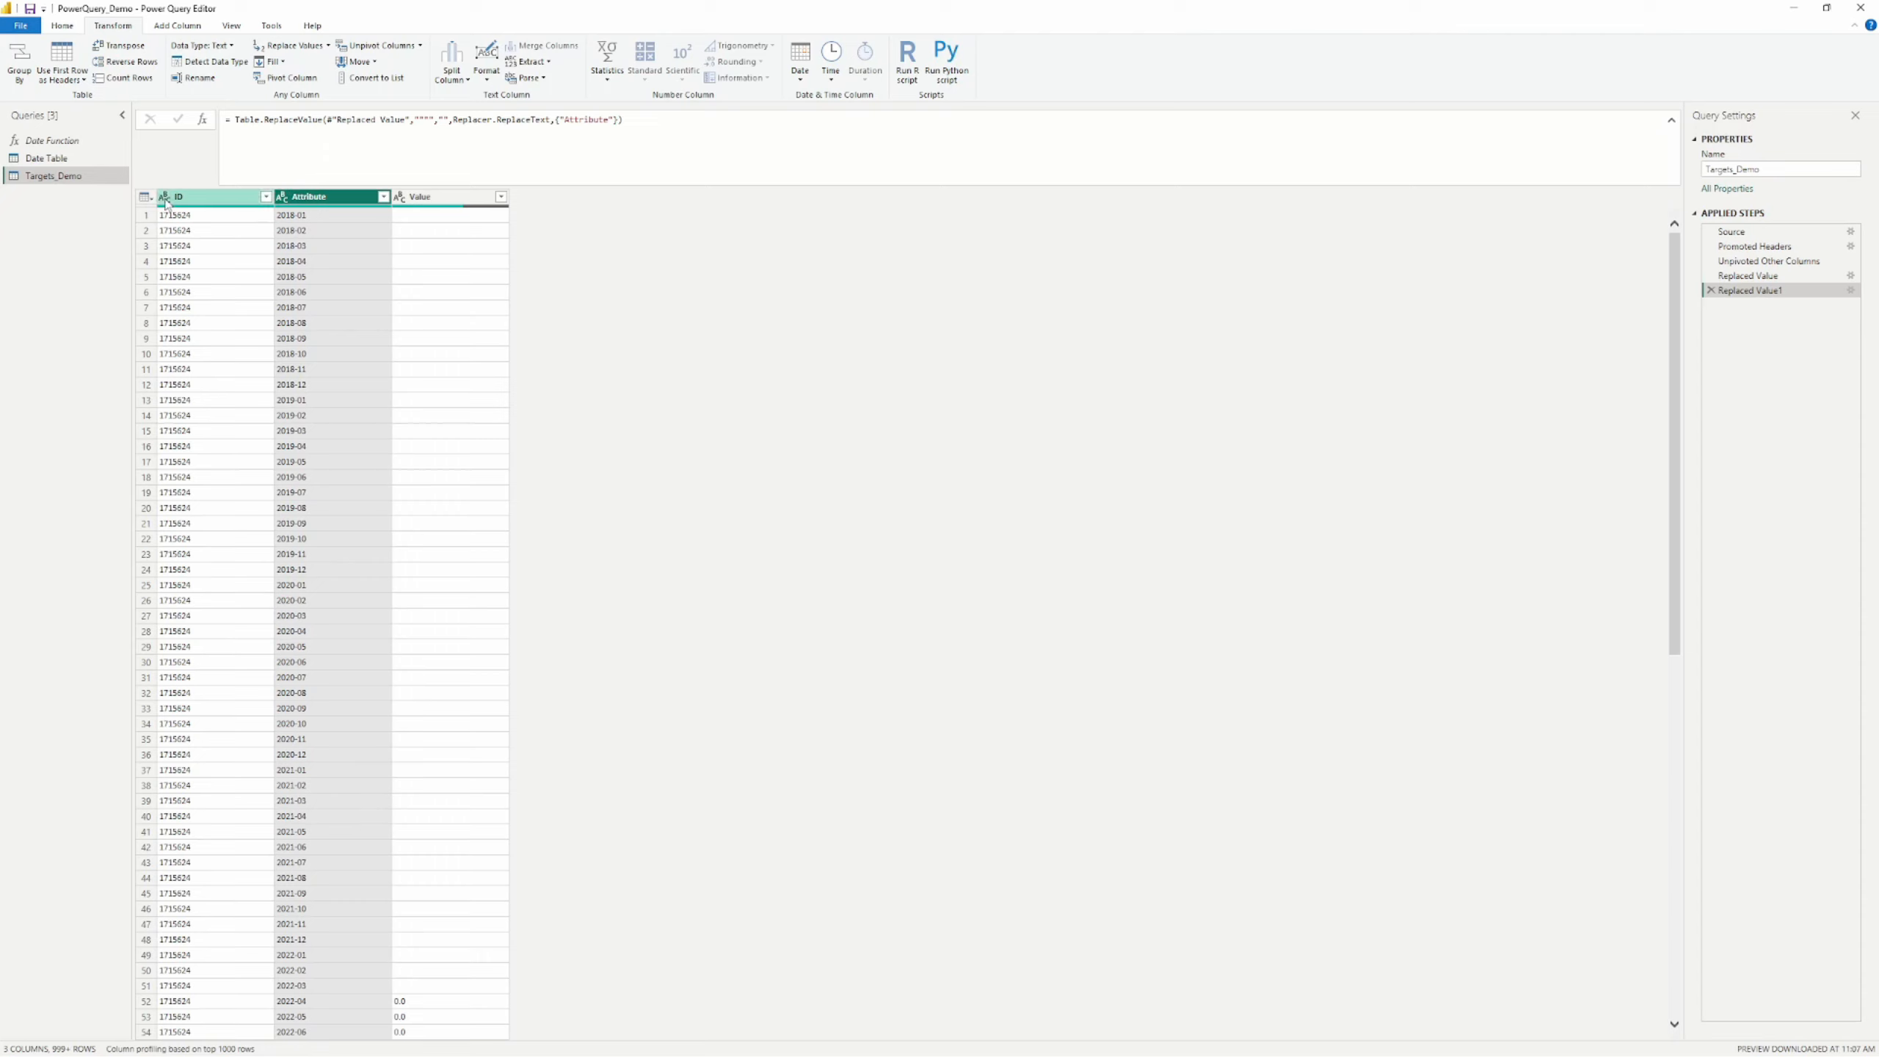
{"action": "left_click", "coordinate": [283, 198]}
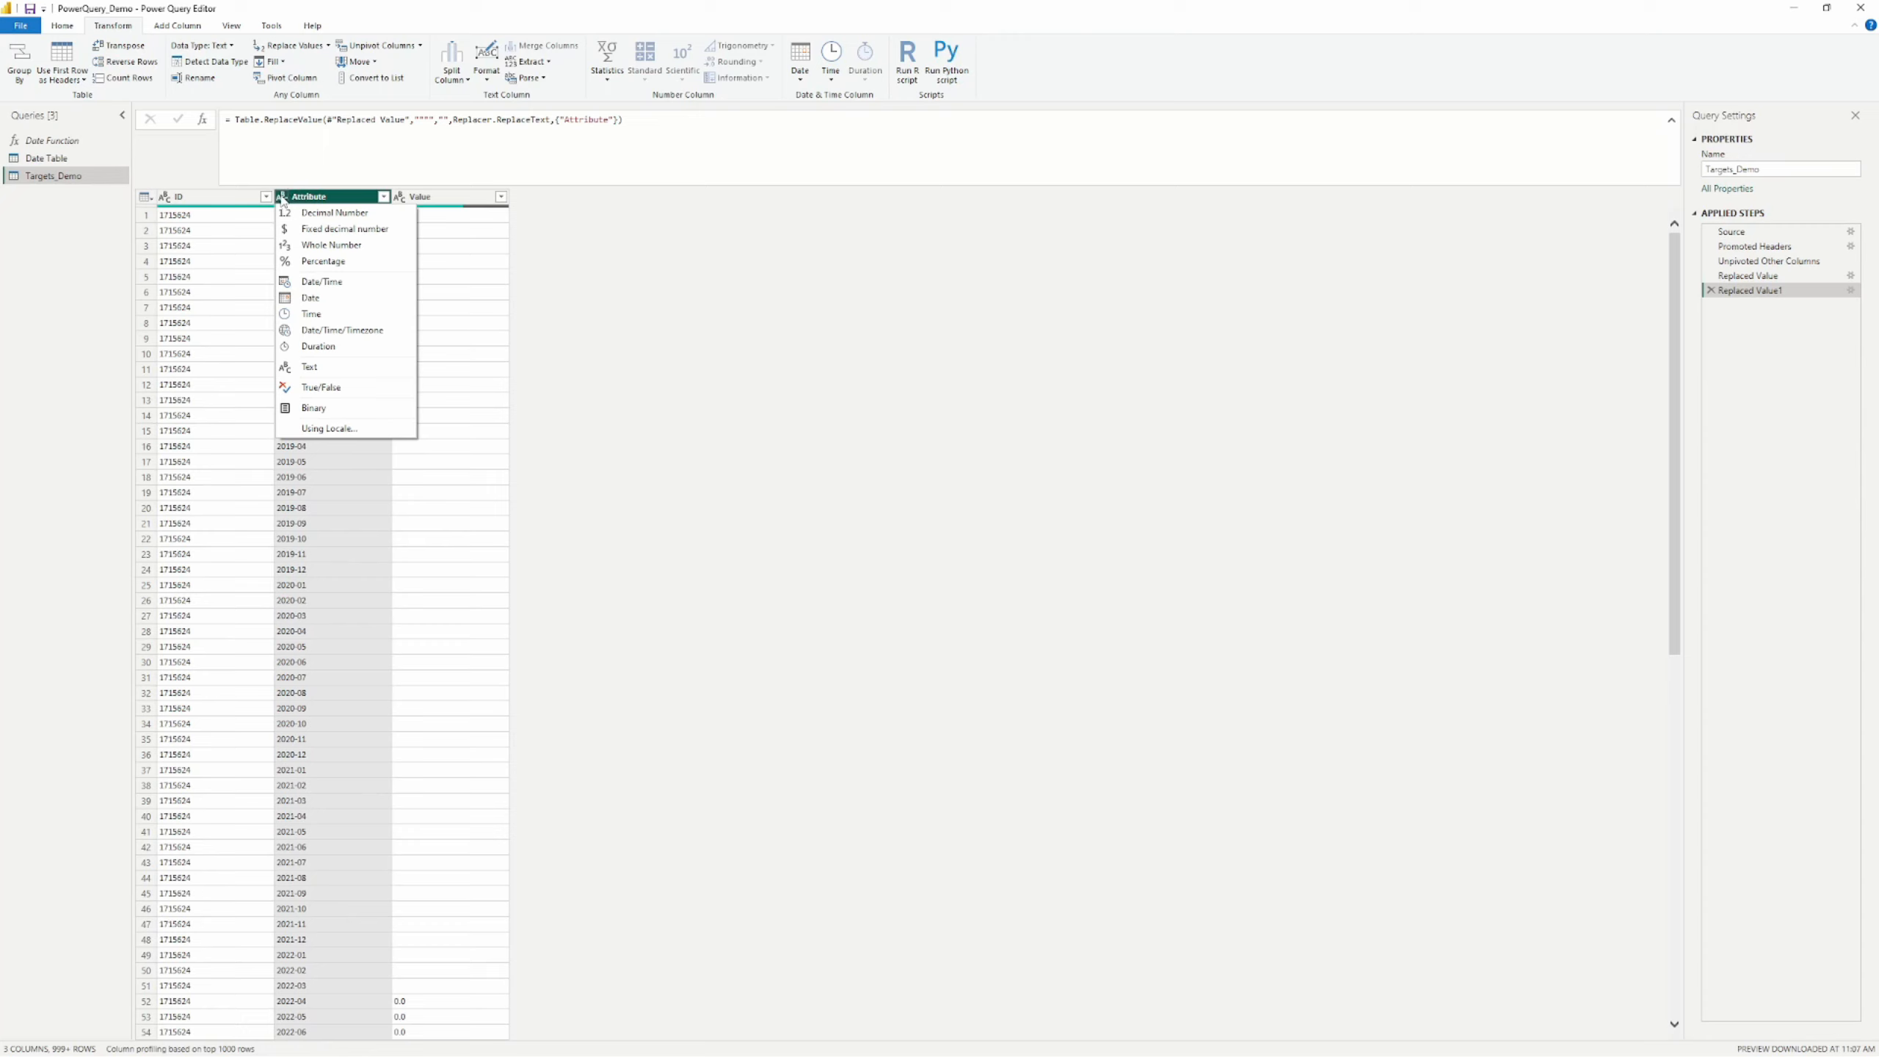
{"action": "left_click", "coordinate": [323, 302]}
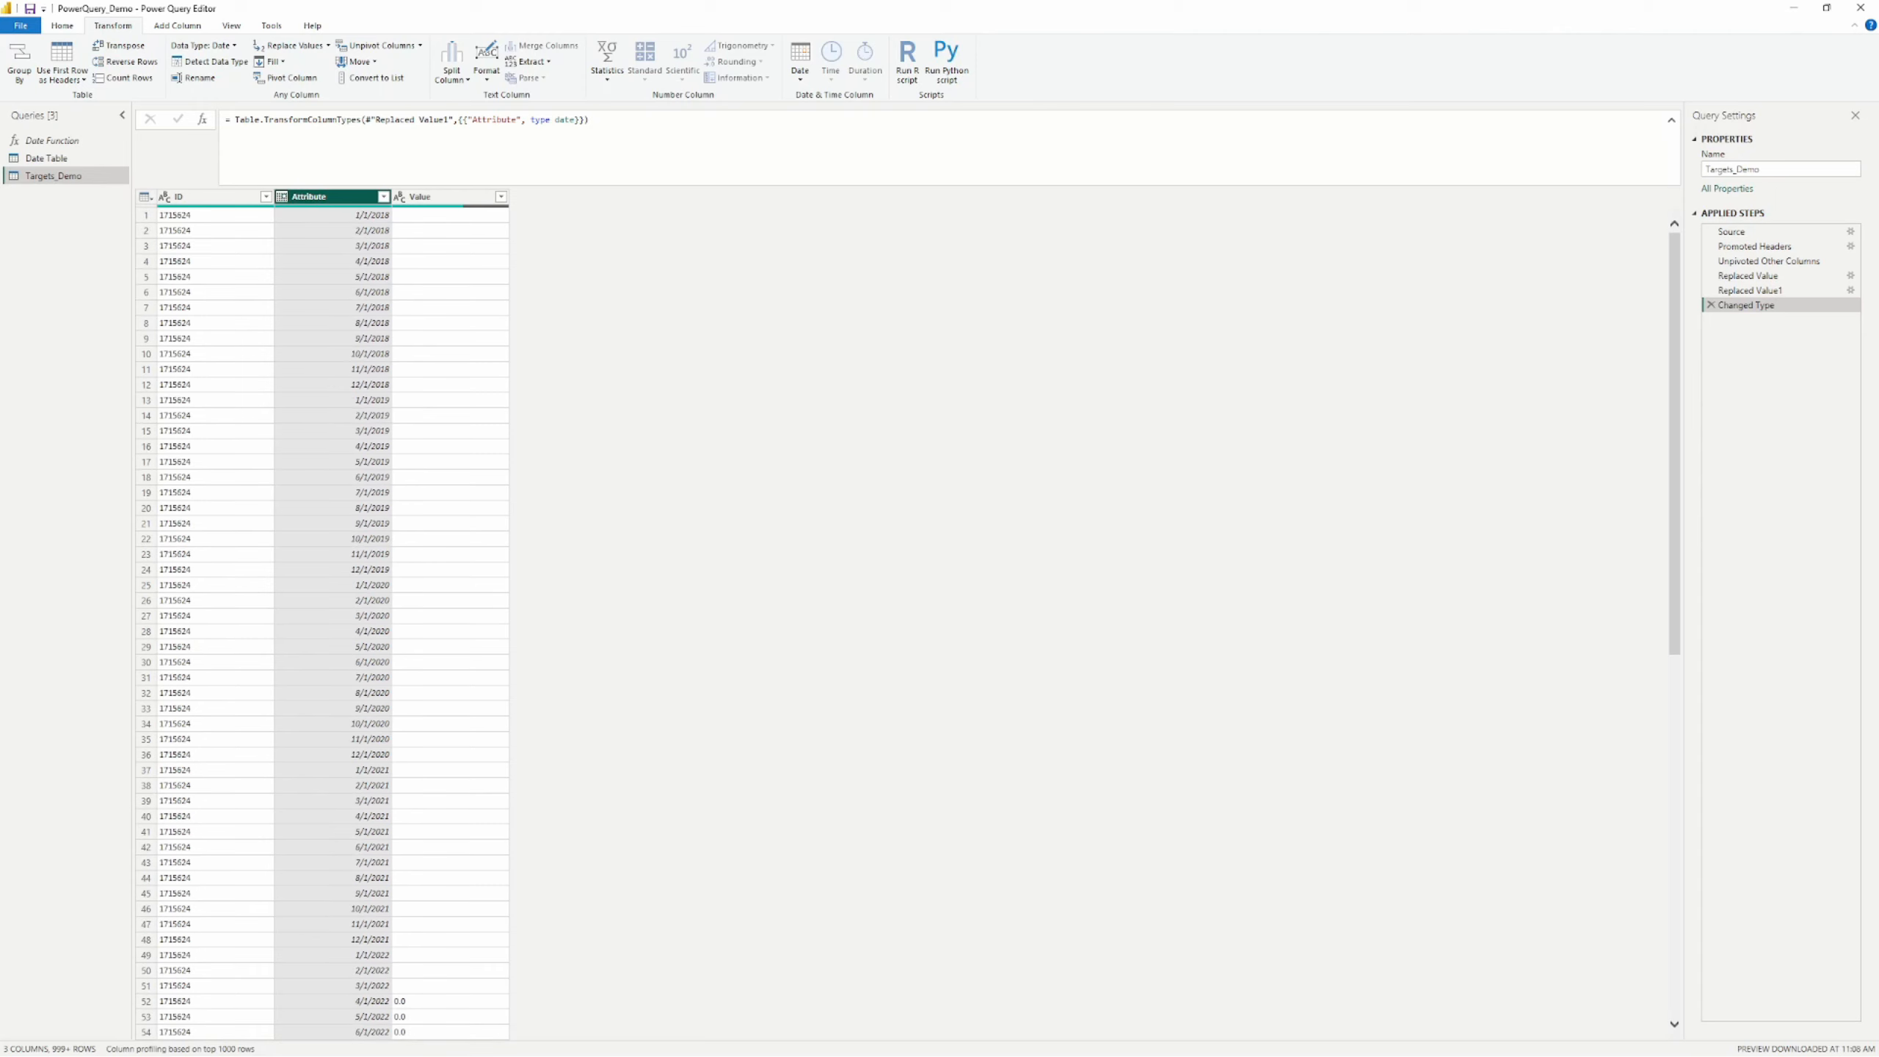
Step: Switch to Targets_Demo.csv in Excel to review its month headers from 2018-01, and return to compare them with the first Attribute dates
{"action": "key", "text": "alt+Tab"}
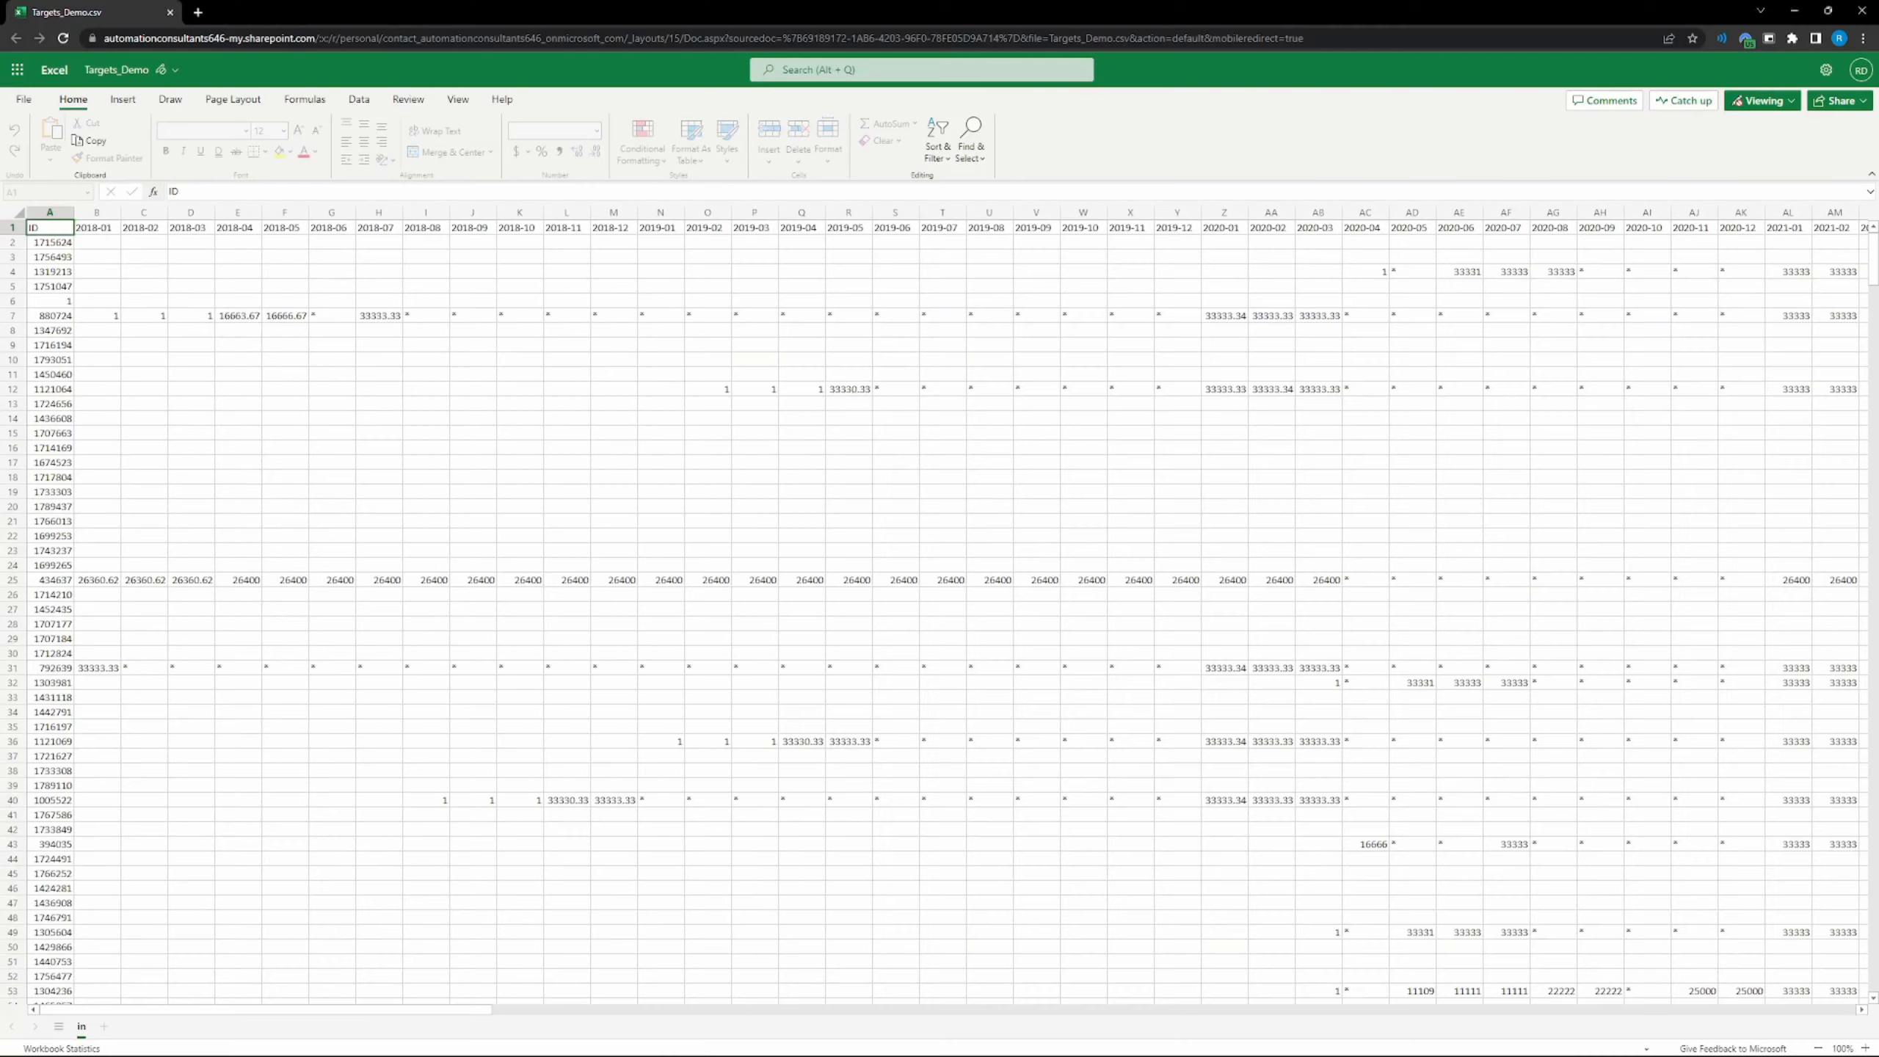
{"action": "left_click_drag", "start_coordinate": [89, 228], "coordinate": [755, 228]}
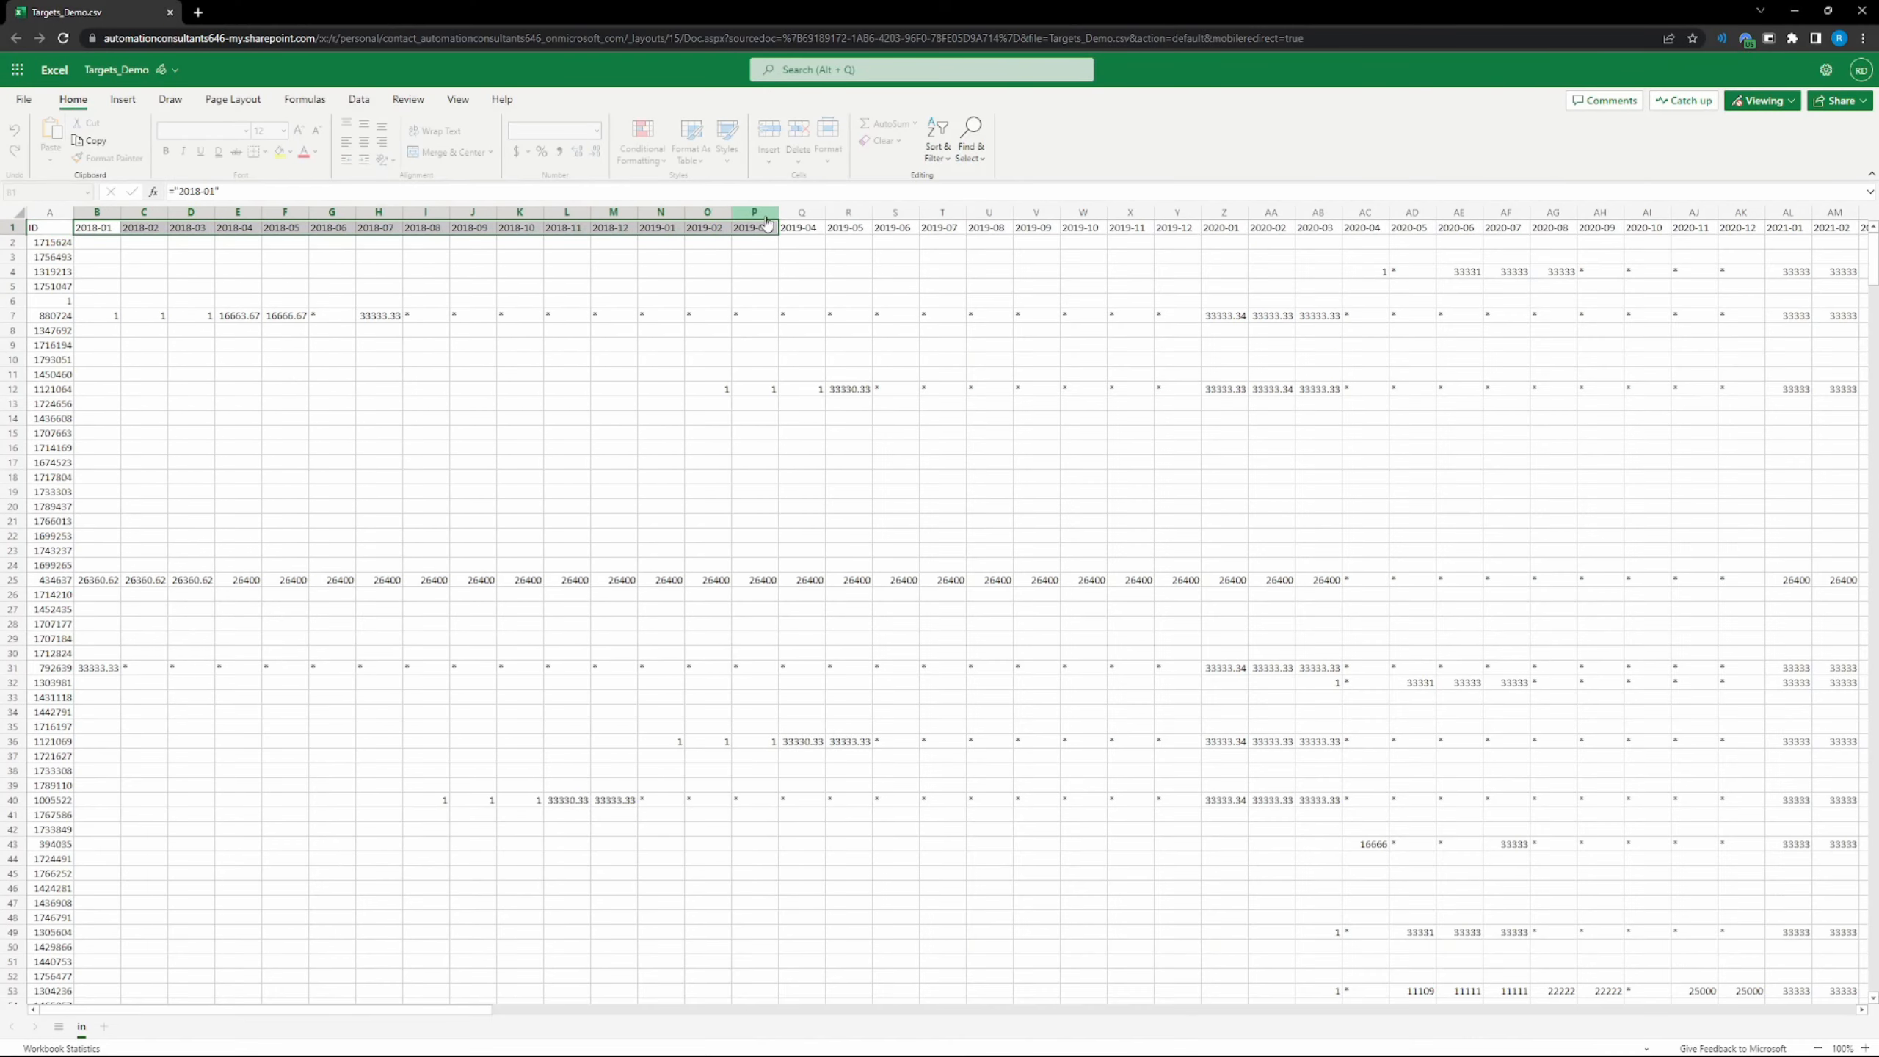
{"action": "left_click", "coordinate": [887, 230]}
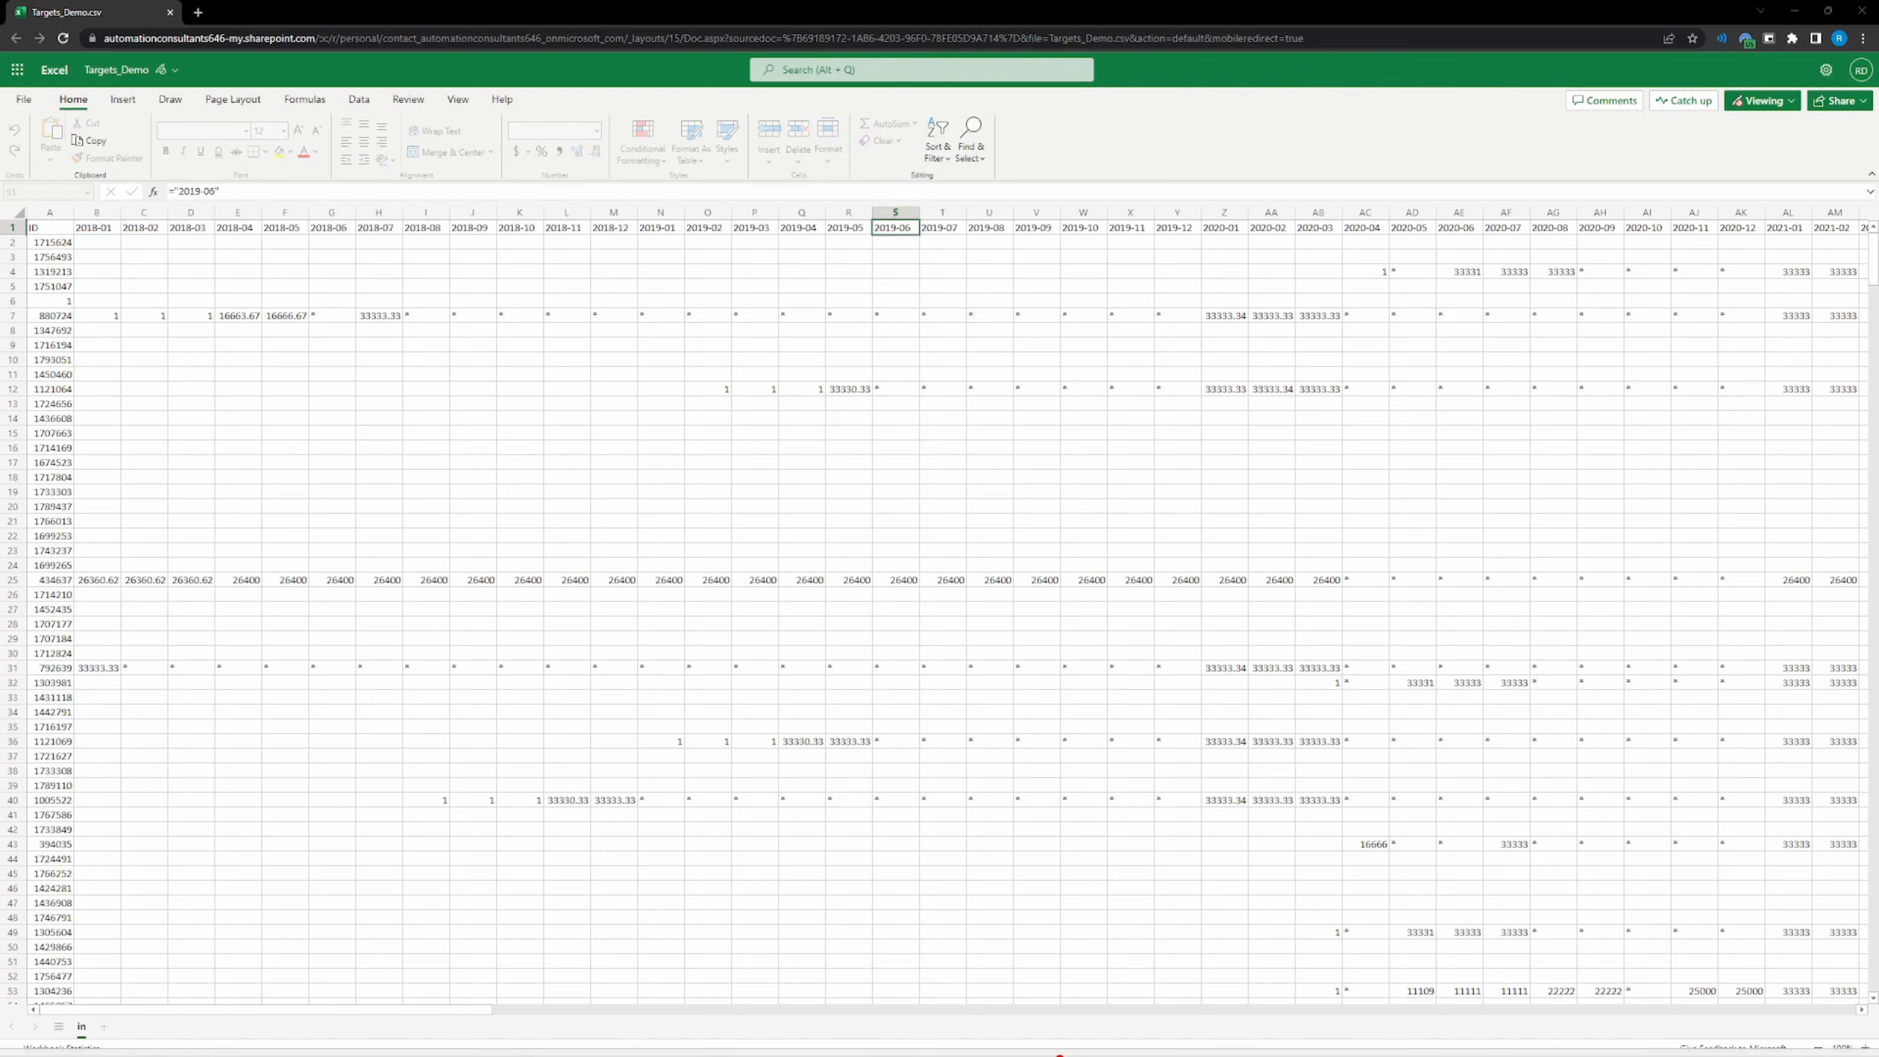
{"action": "key", "text": "alt+Tab"}
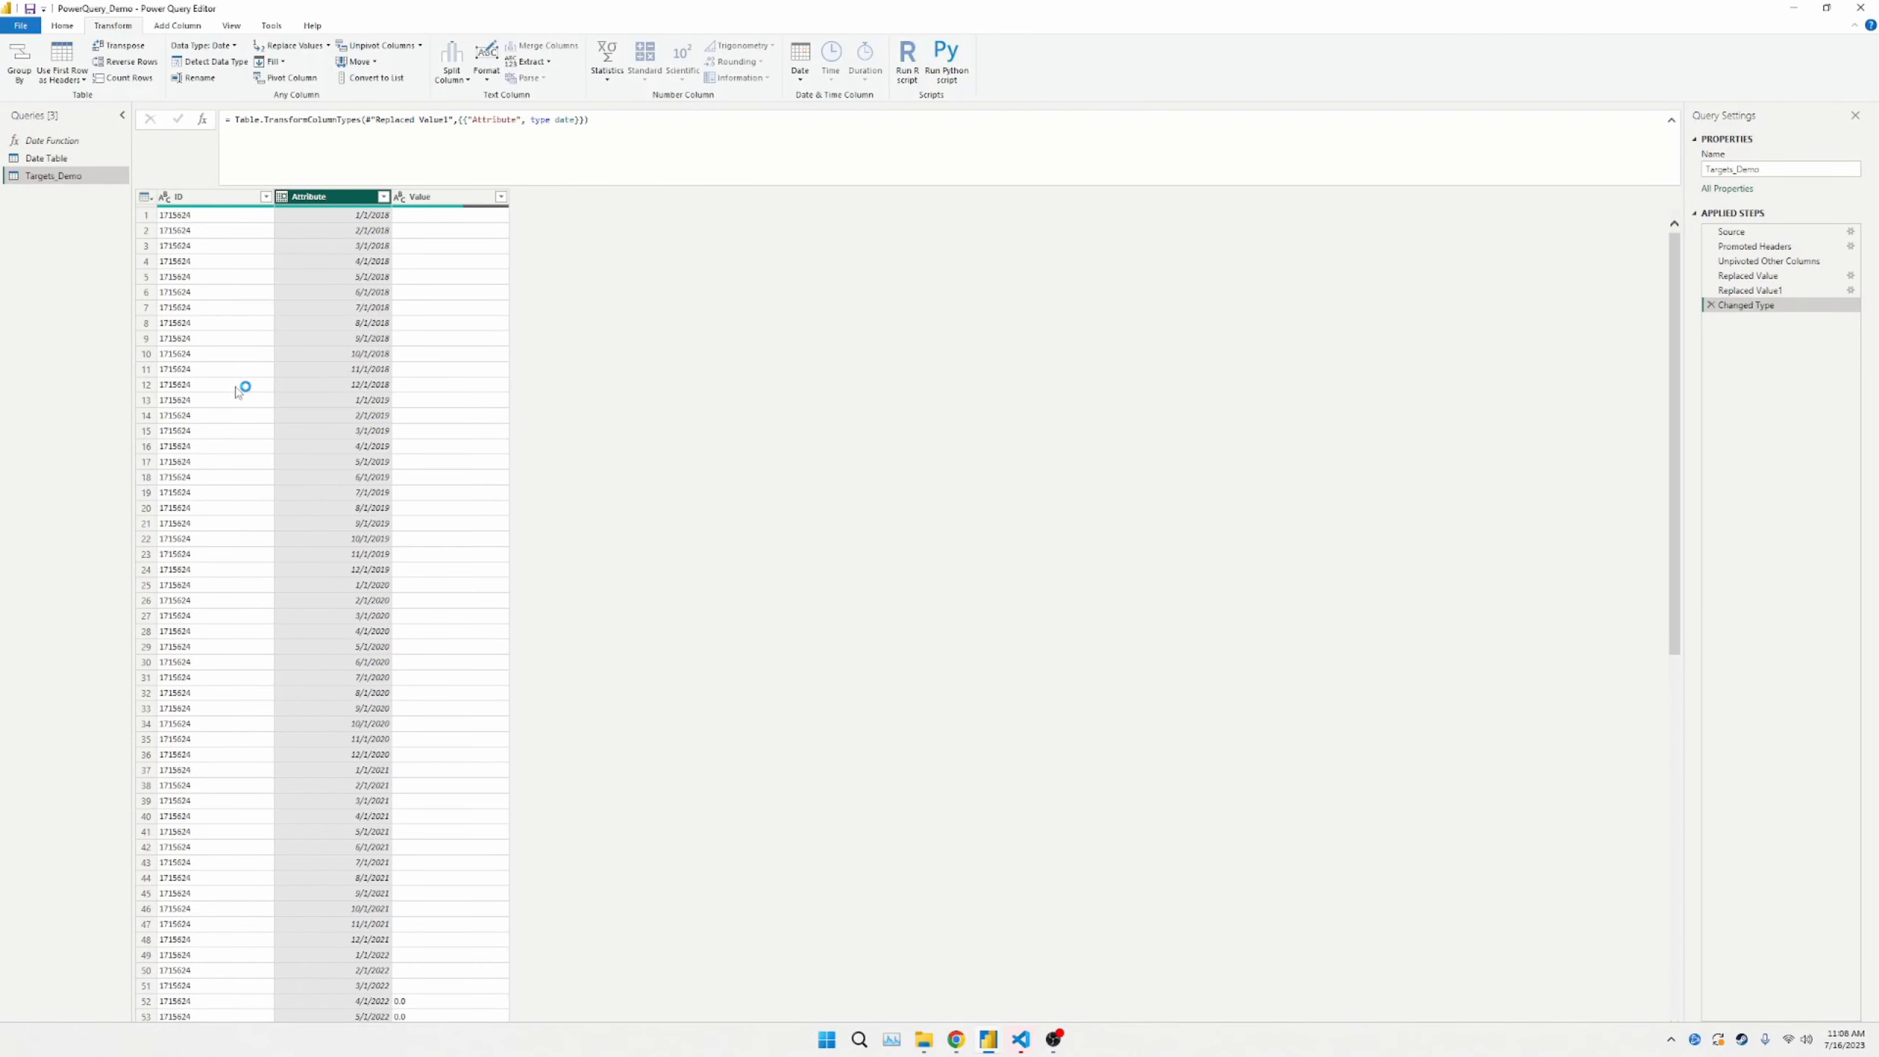
{"action": "left_click", "coordinate": [343, 215]}
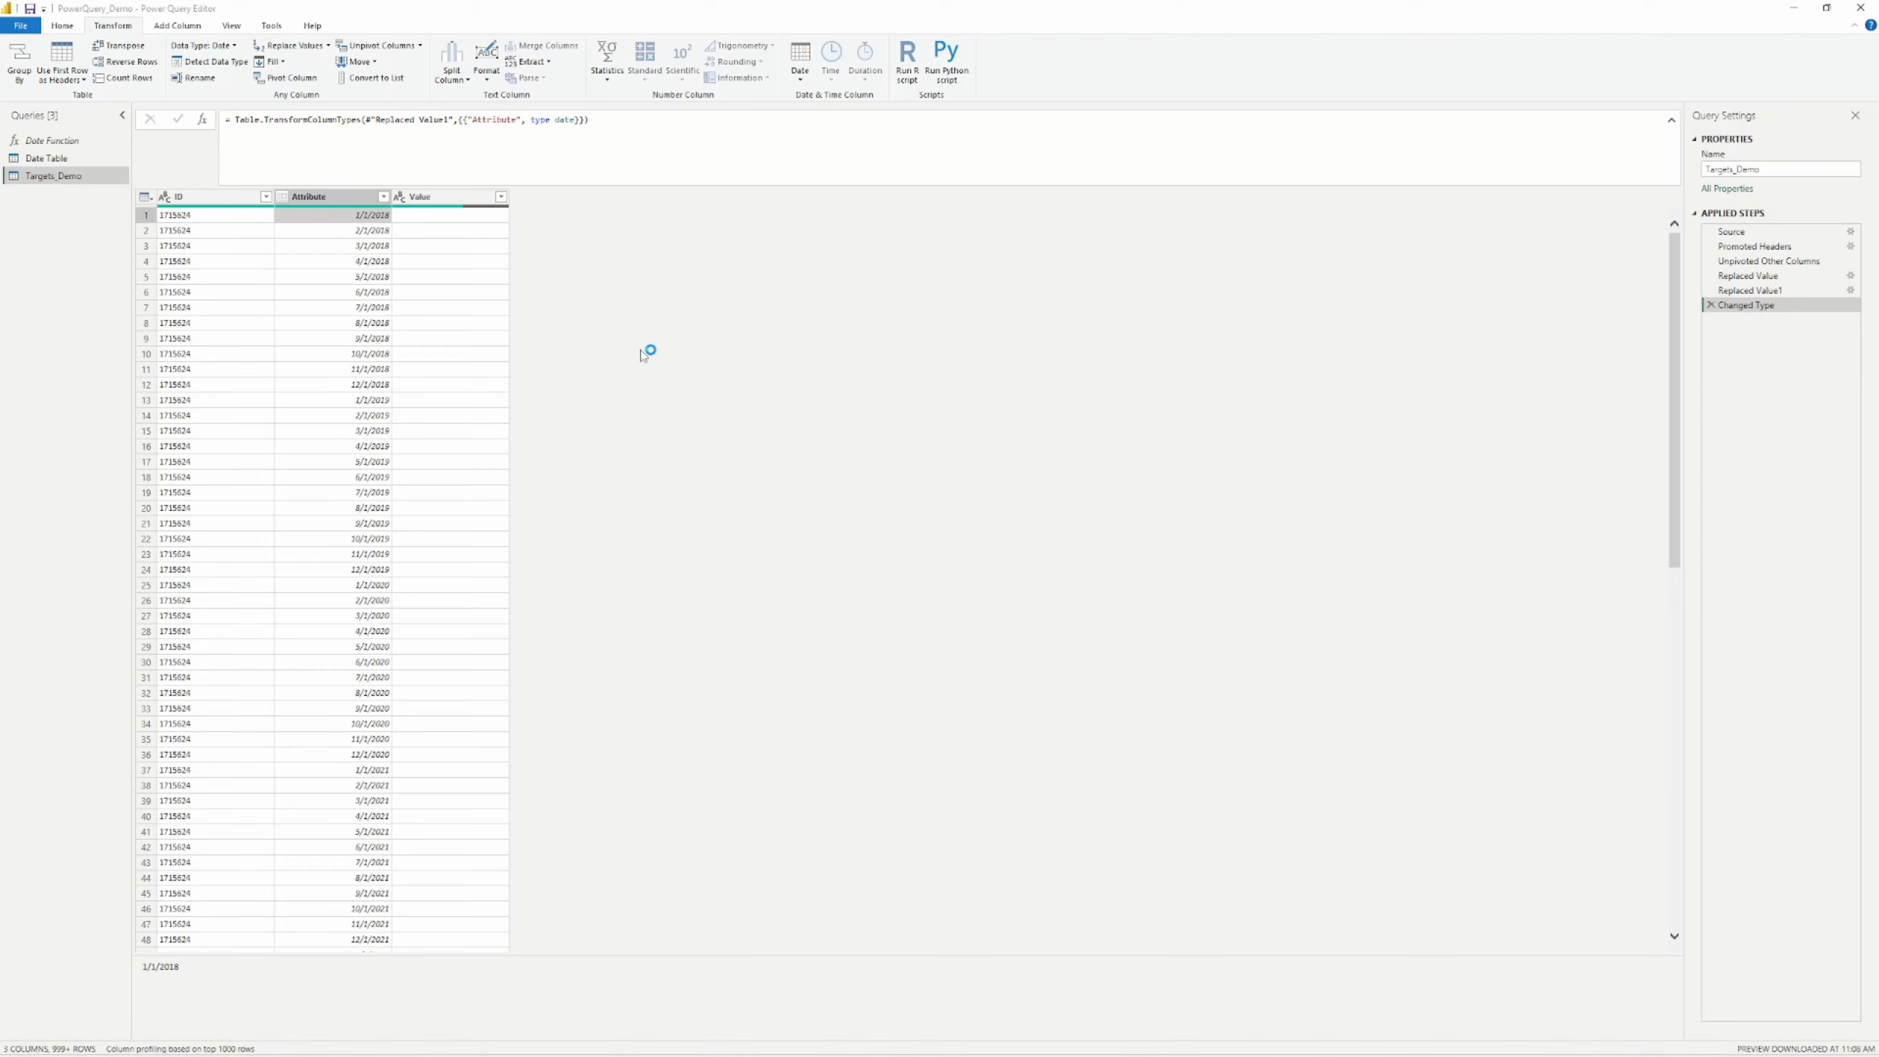
{"action": "left_click", "coordinate": [303, 230]}
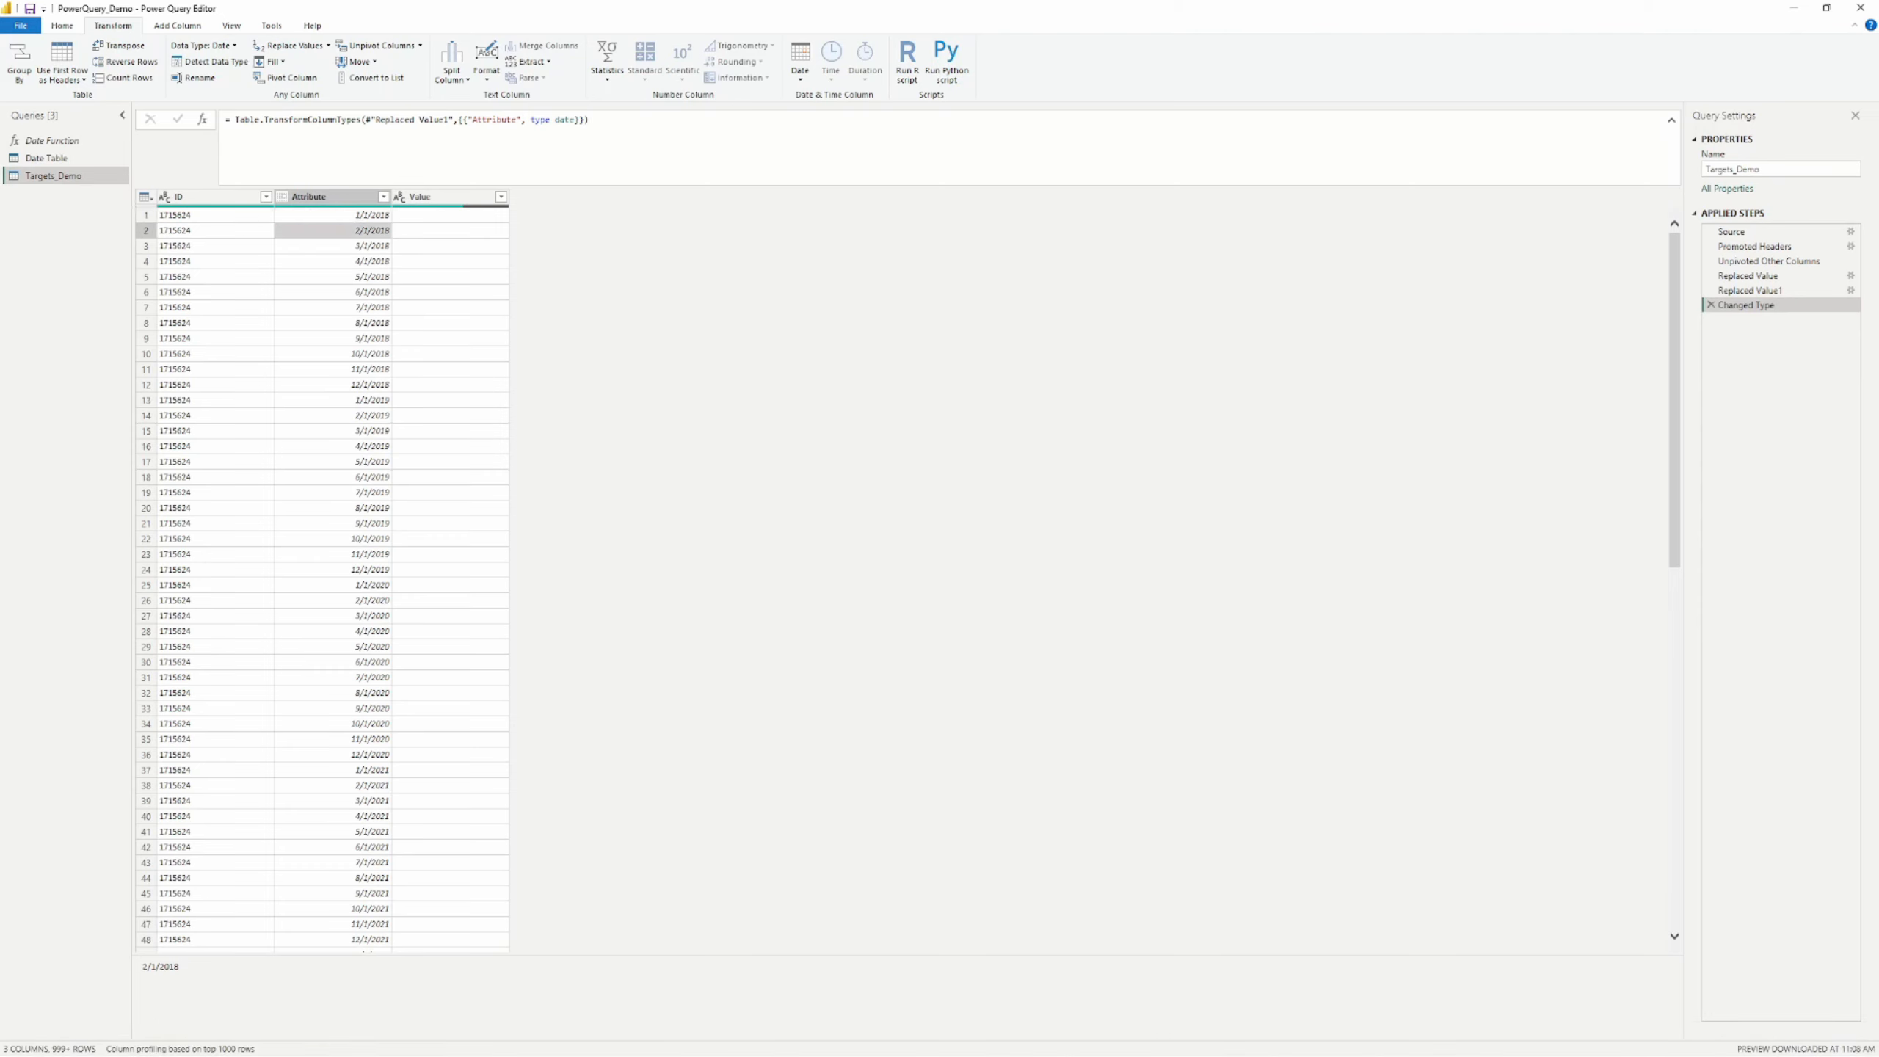
{"action": "key", "text": "Up"}
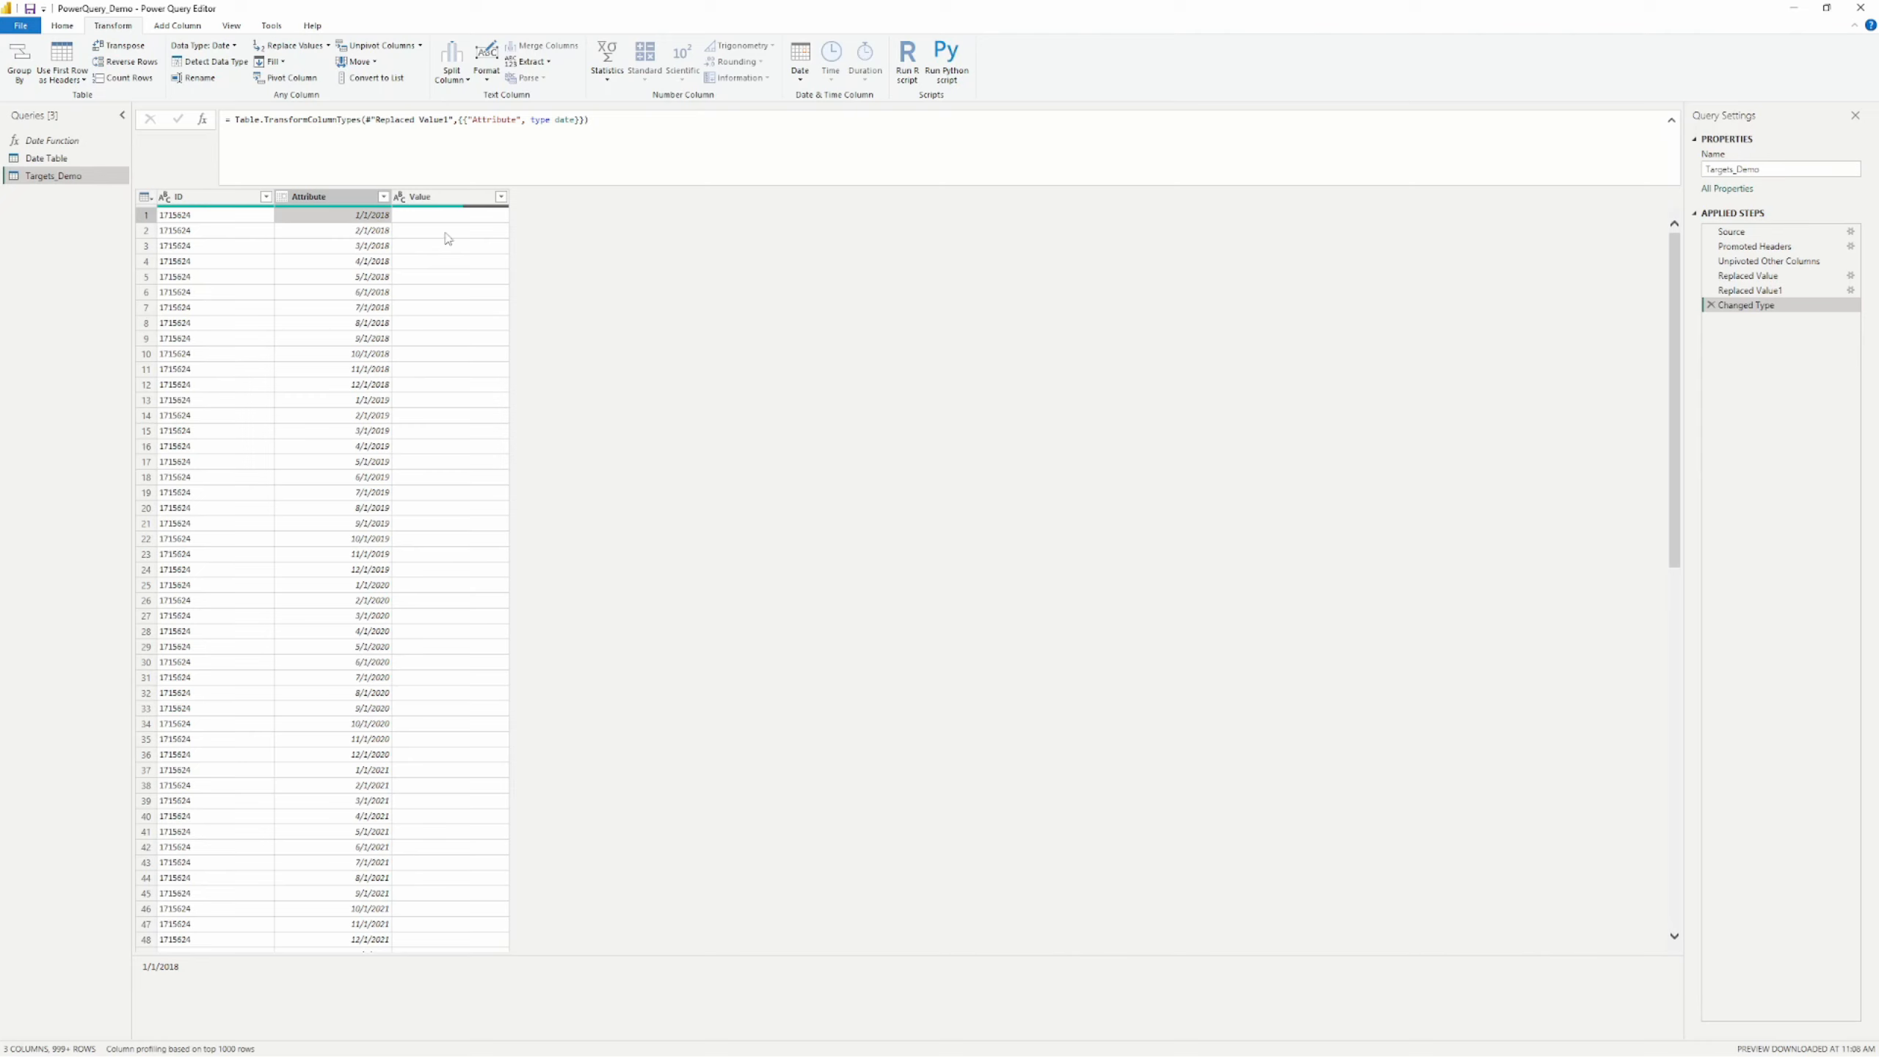
Step: Filter the Value column to exclude the blank entries
{"action": "scroll", "coordinate": [448, 308], "scroll_direction": "down", "scroll_amount": 5}
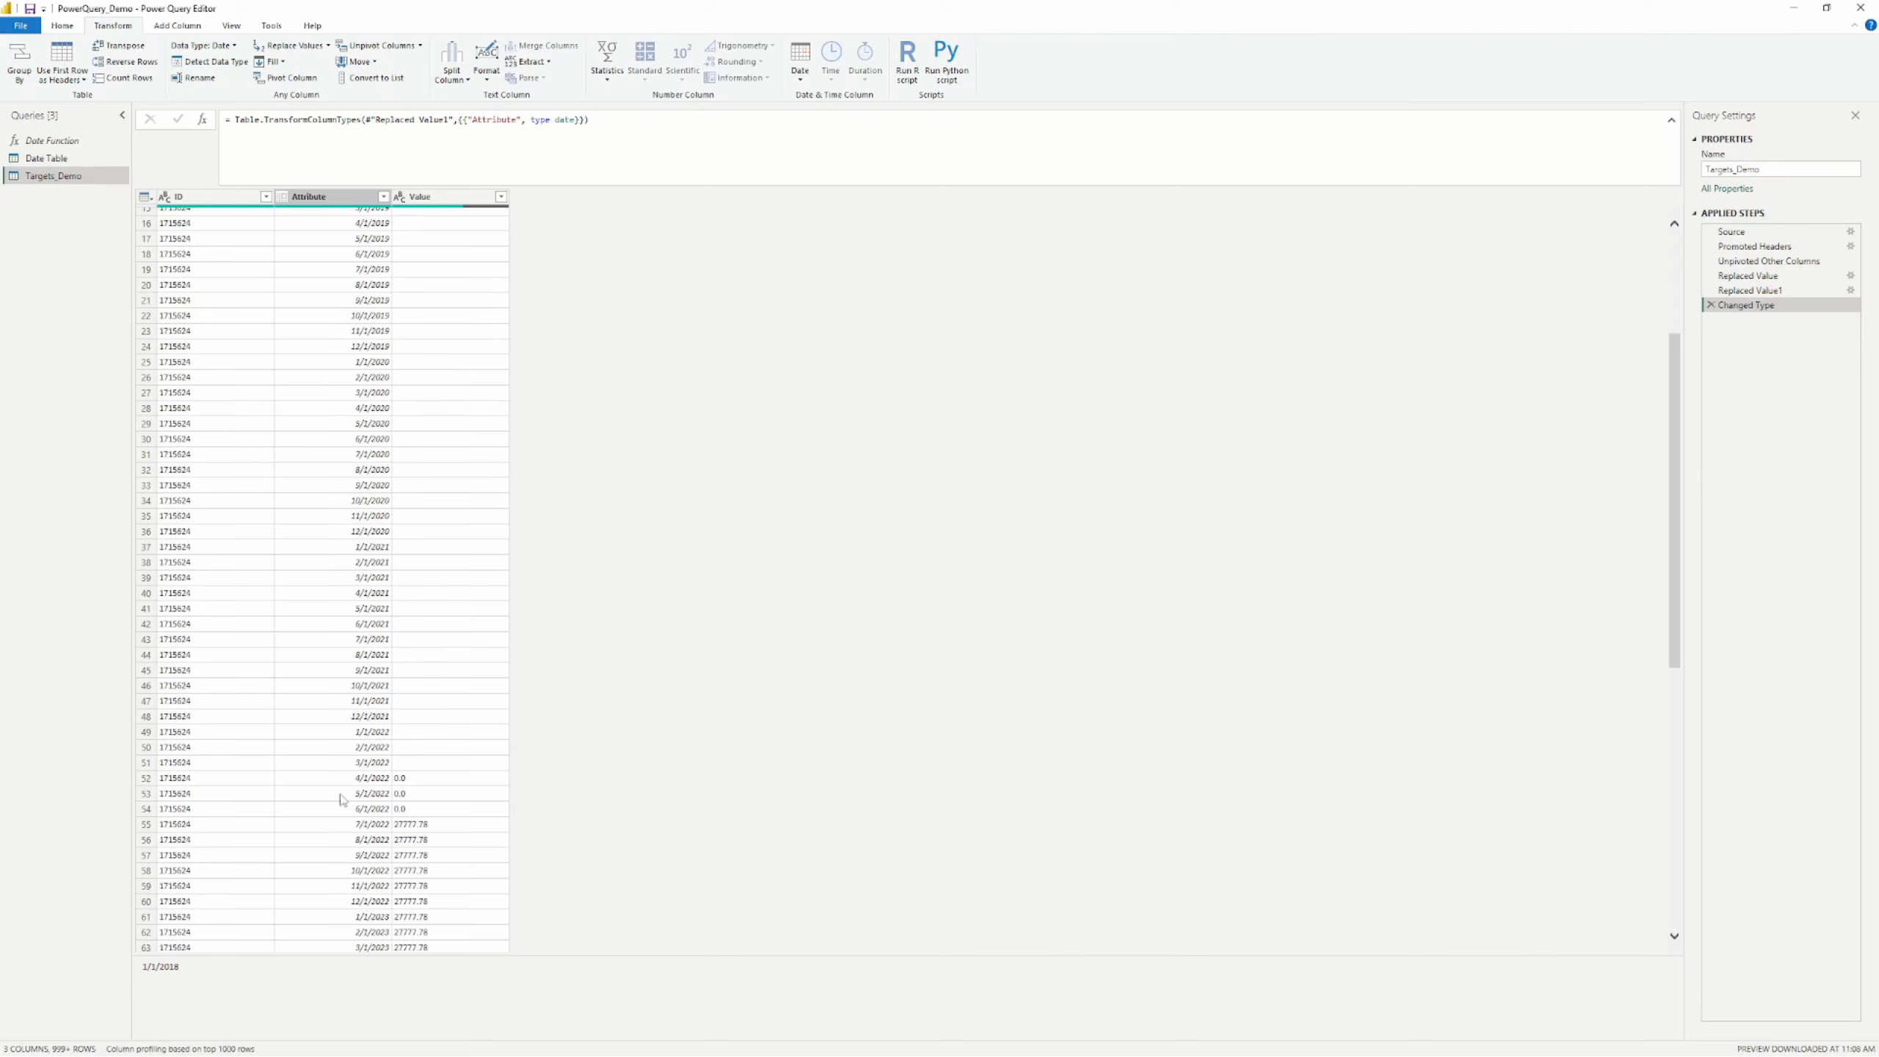
{"action": "scroll", "coordinate": [449, 646], "scroll_direction": "down", "scroll_amount": 2}
{"action": "scroll", "coordinate": [449, 640], "scroll_direction": "up", "scroll_amount": 7}
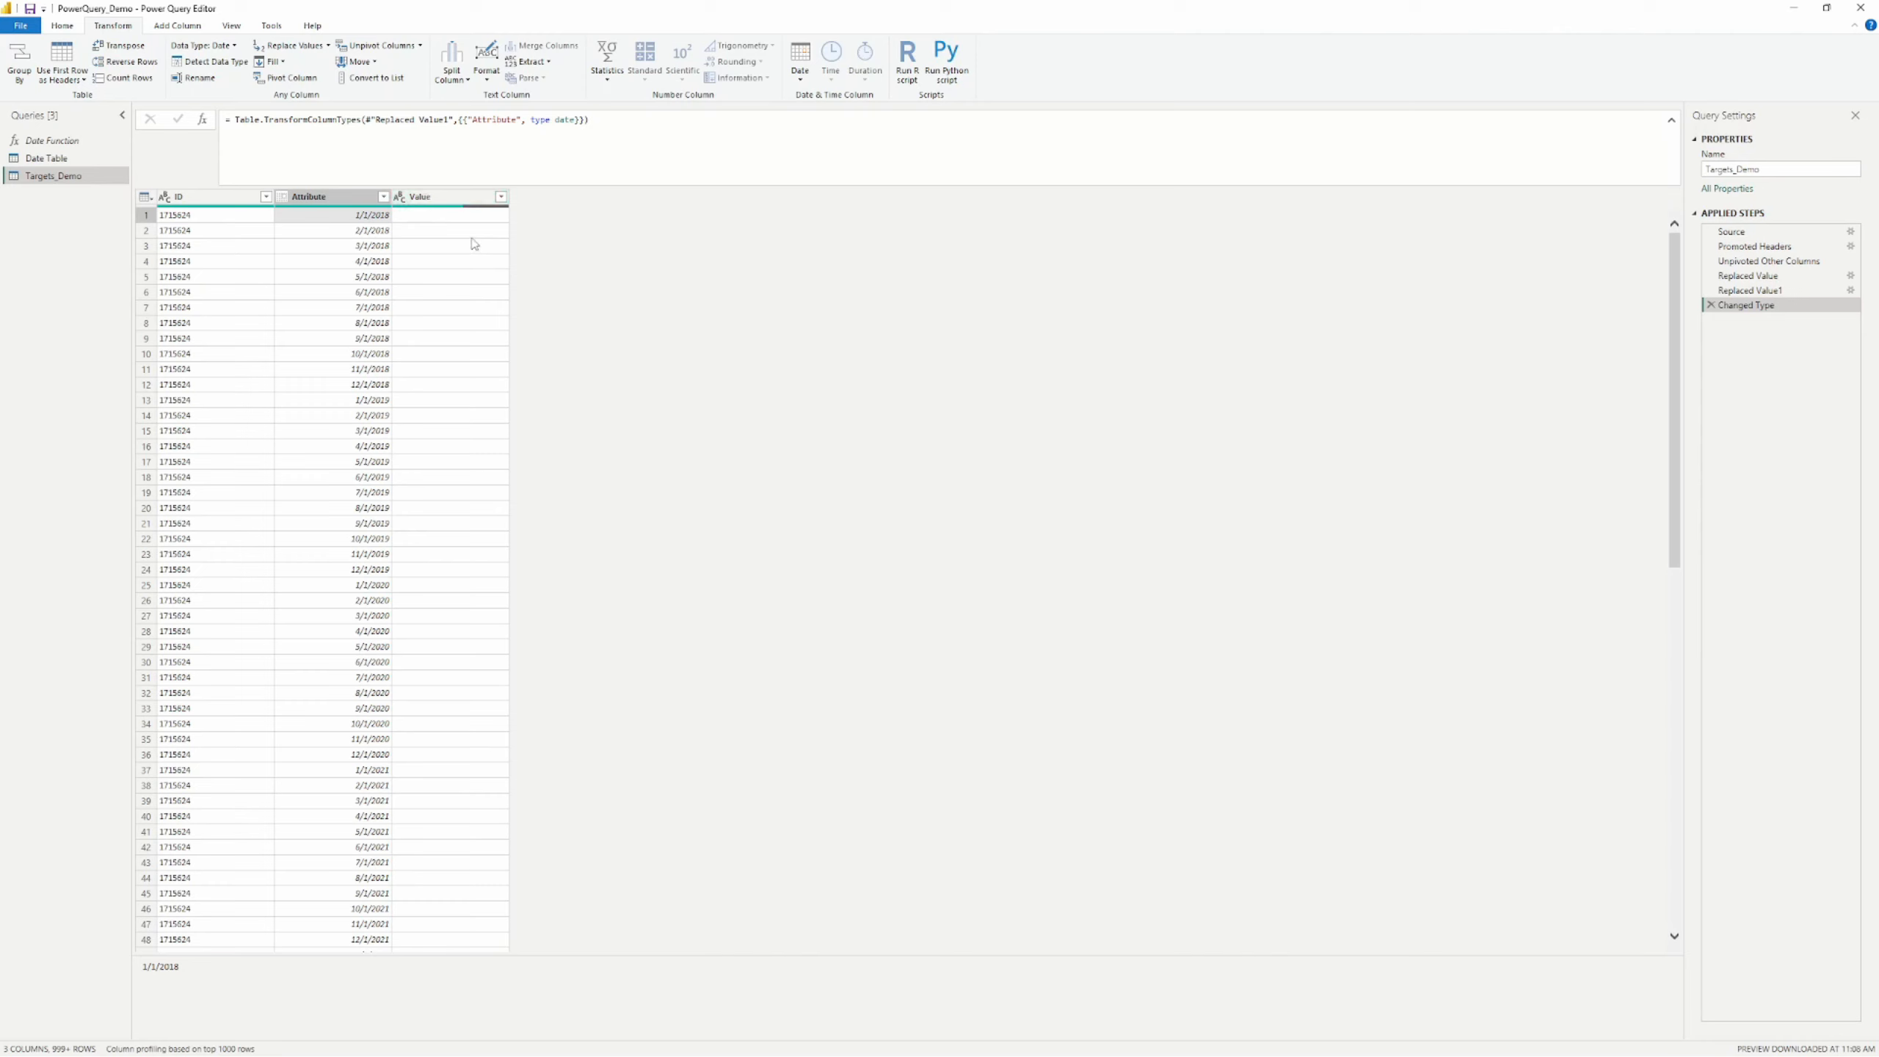
{"action": "left_click", "coordinate": [501, 197]}
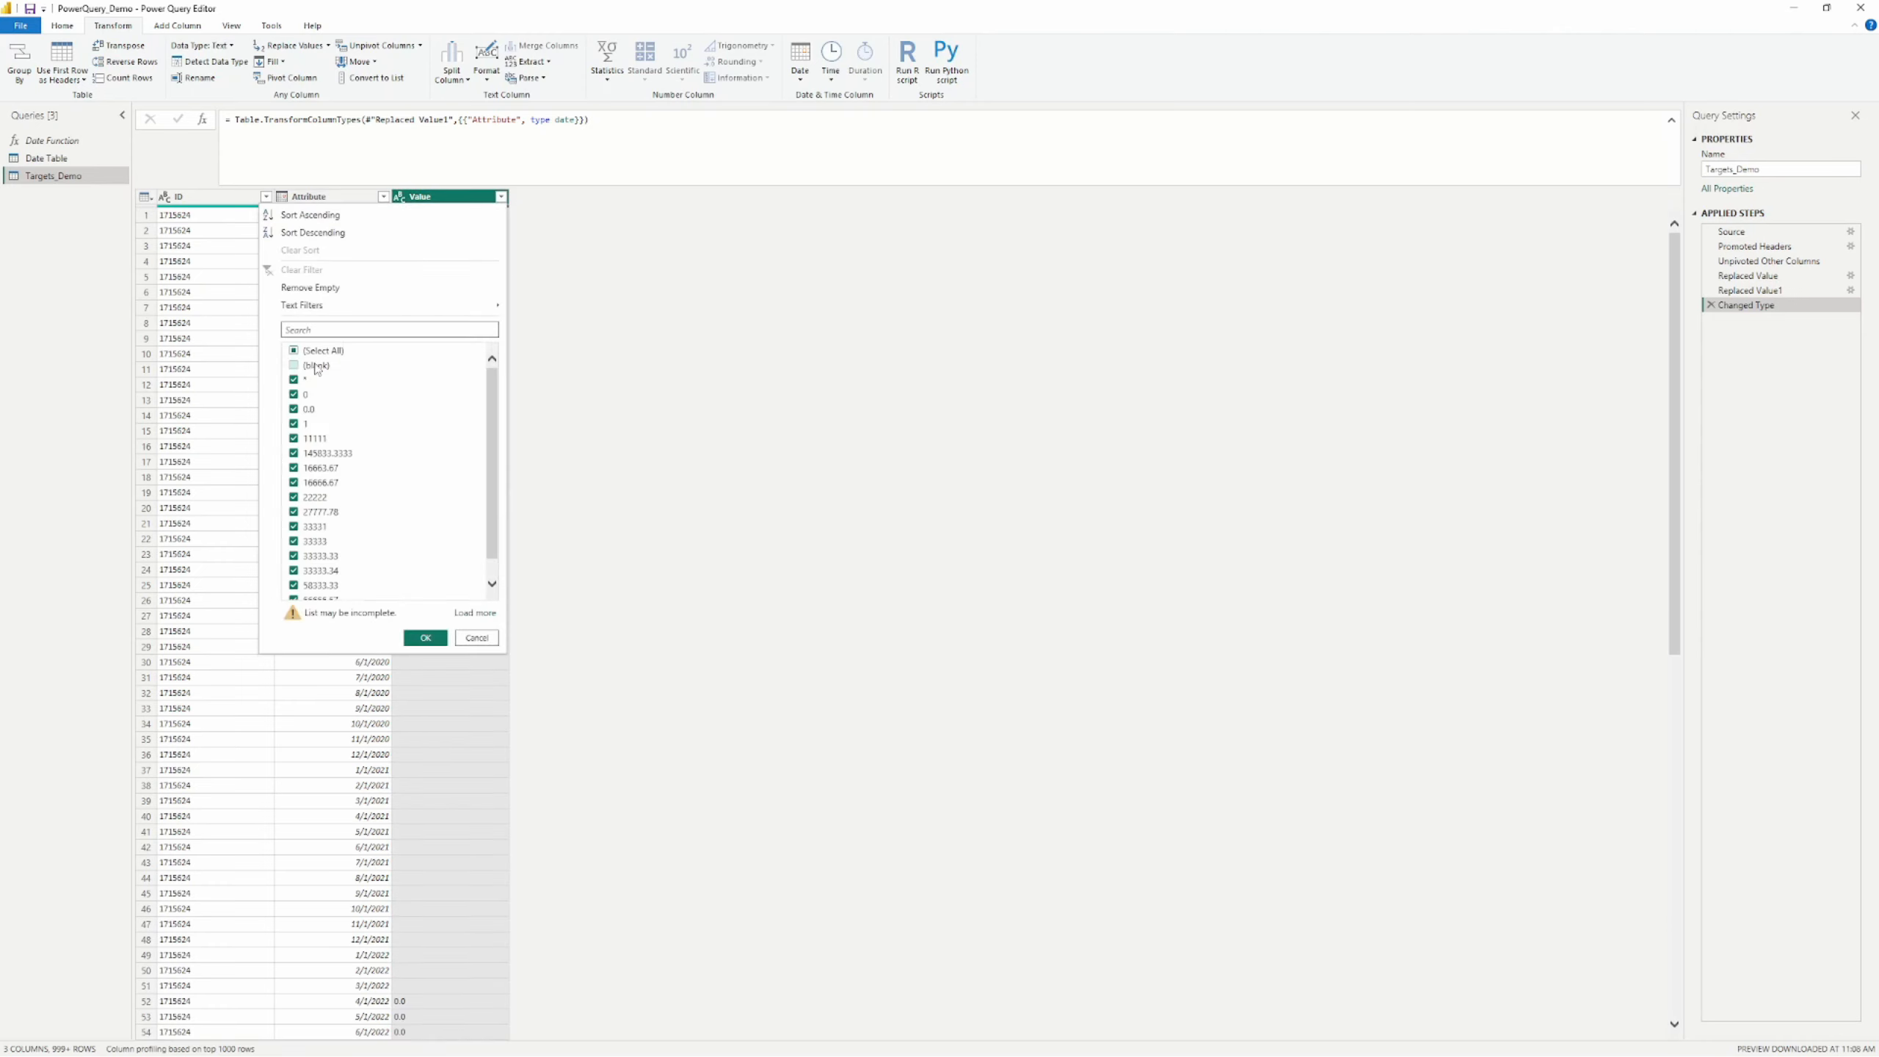
{"action": "left_click", "coordinate": [426, 638]}
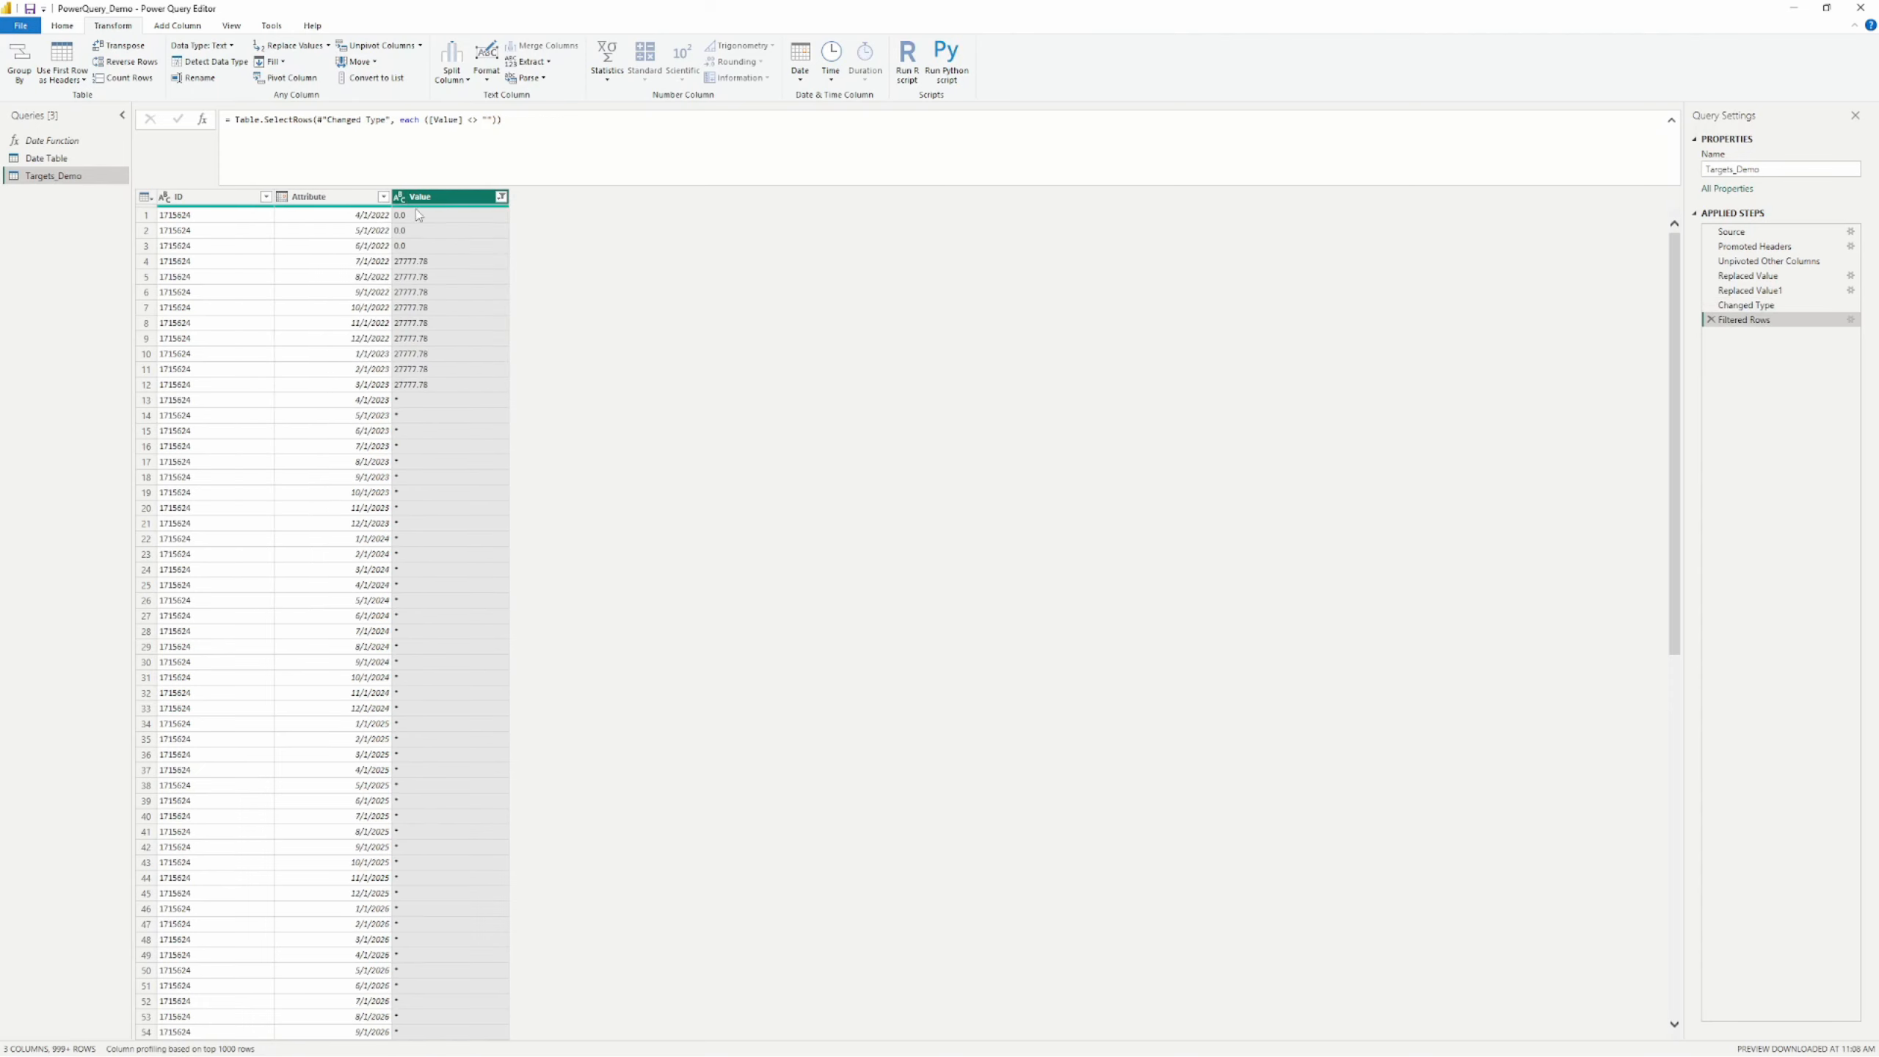
Step: Examine the distinct entries left in the Value column's filter list and inspect the first asterisk entry in row 13
{"action": "left_click", "coordinate": [501, 196]}
{"action": "left_click", "coordinate": [501, 197]}
{"action": "left_click", "coordinate": [522, 214]}
{"action": "left_click", "coordinate": [501, 197]}
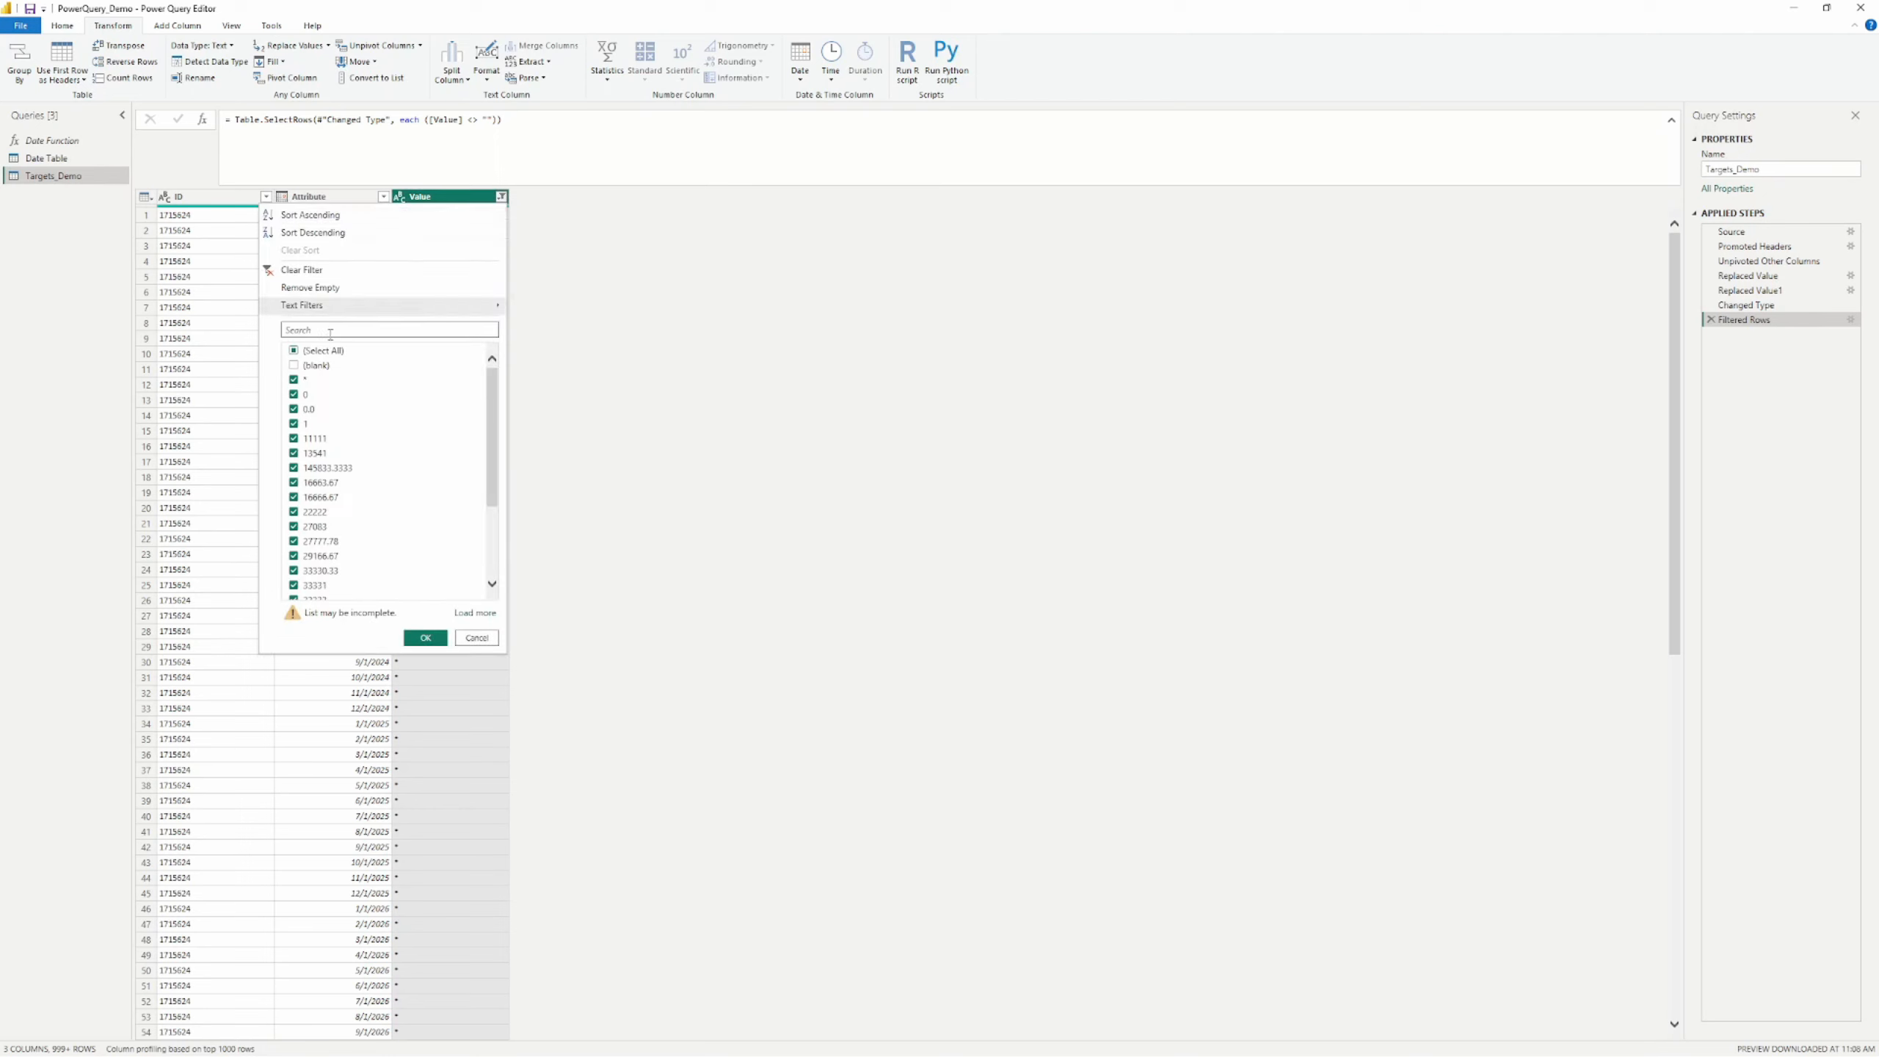
{"action": "scroll", "coordinate": [386, 444], "scroll_direction": "down", "scroll_amount": 3}
{"action": "scroll", "coordinate": [389, 450], "scroll_direction": "up", "scroll_amount": 3}
{"action": "left_click", "coordinate": [624, 228]}
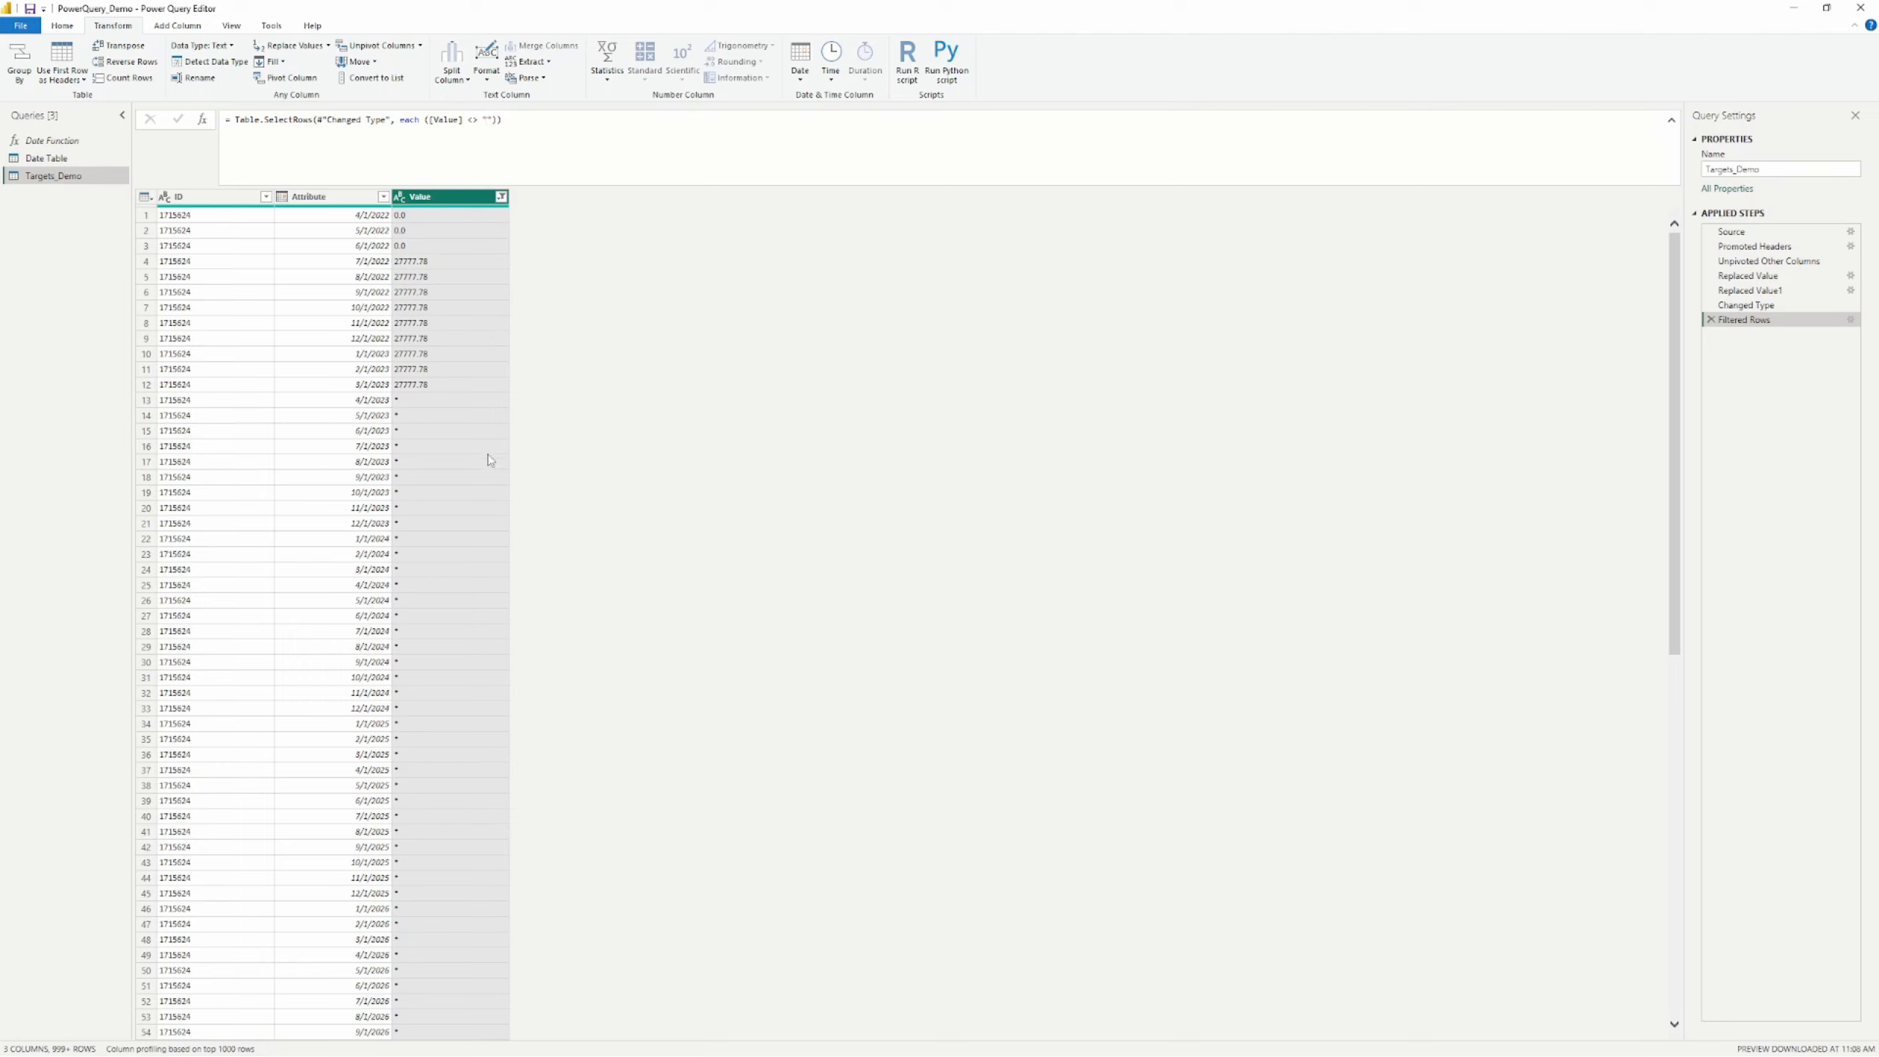
{"action": "left_click", "coordinate": [405, 401]}
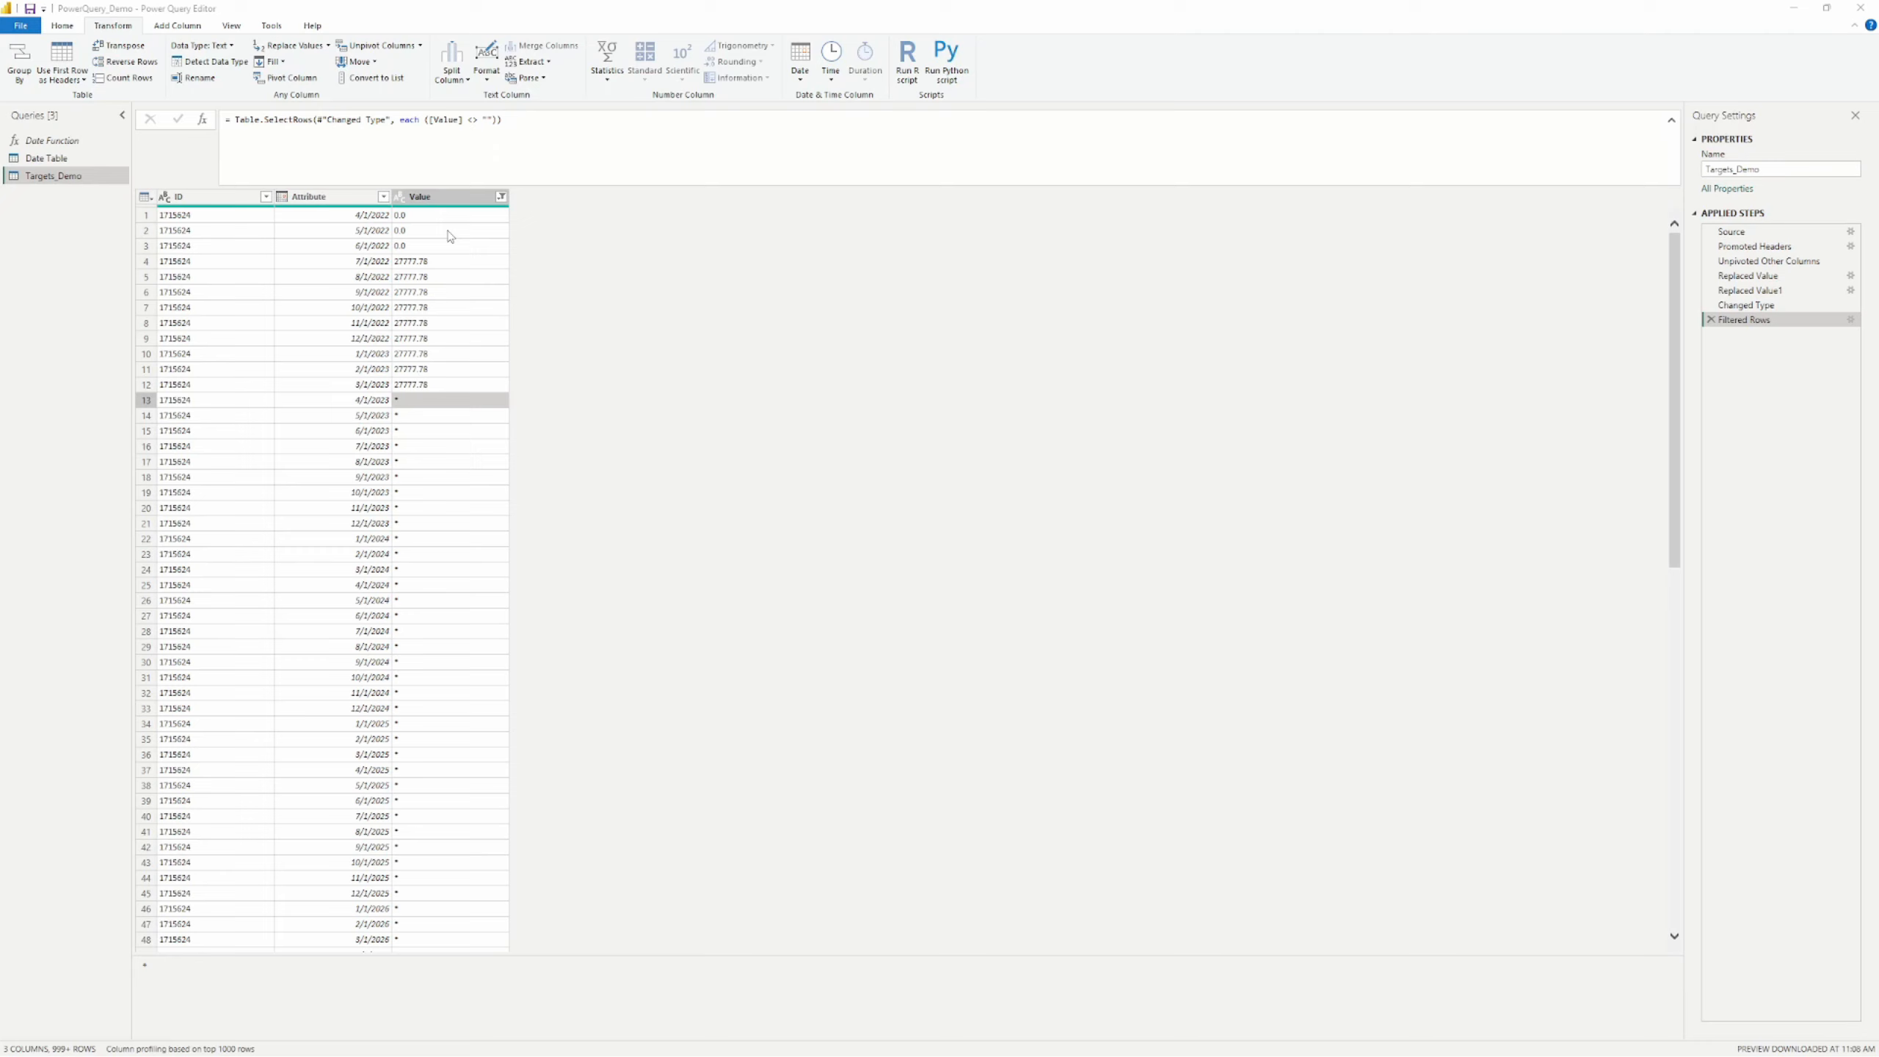
Step: Replace the asterisk (*) with null in the Value column
{"action": "left_click", "coordinate": [456, 198]}
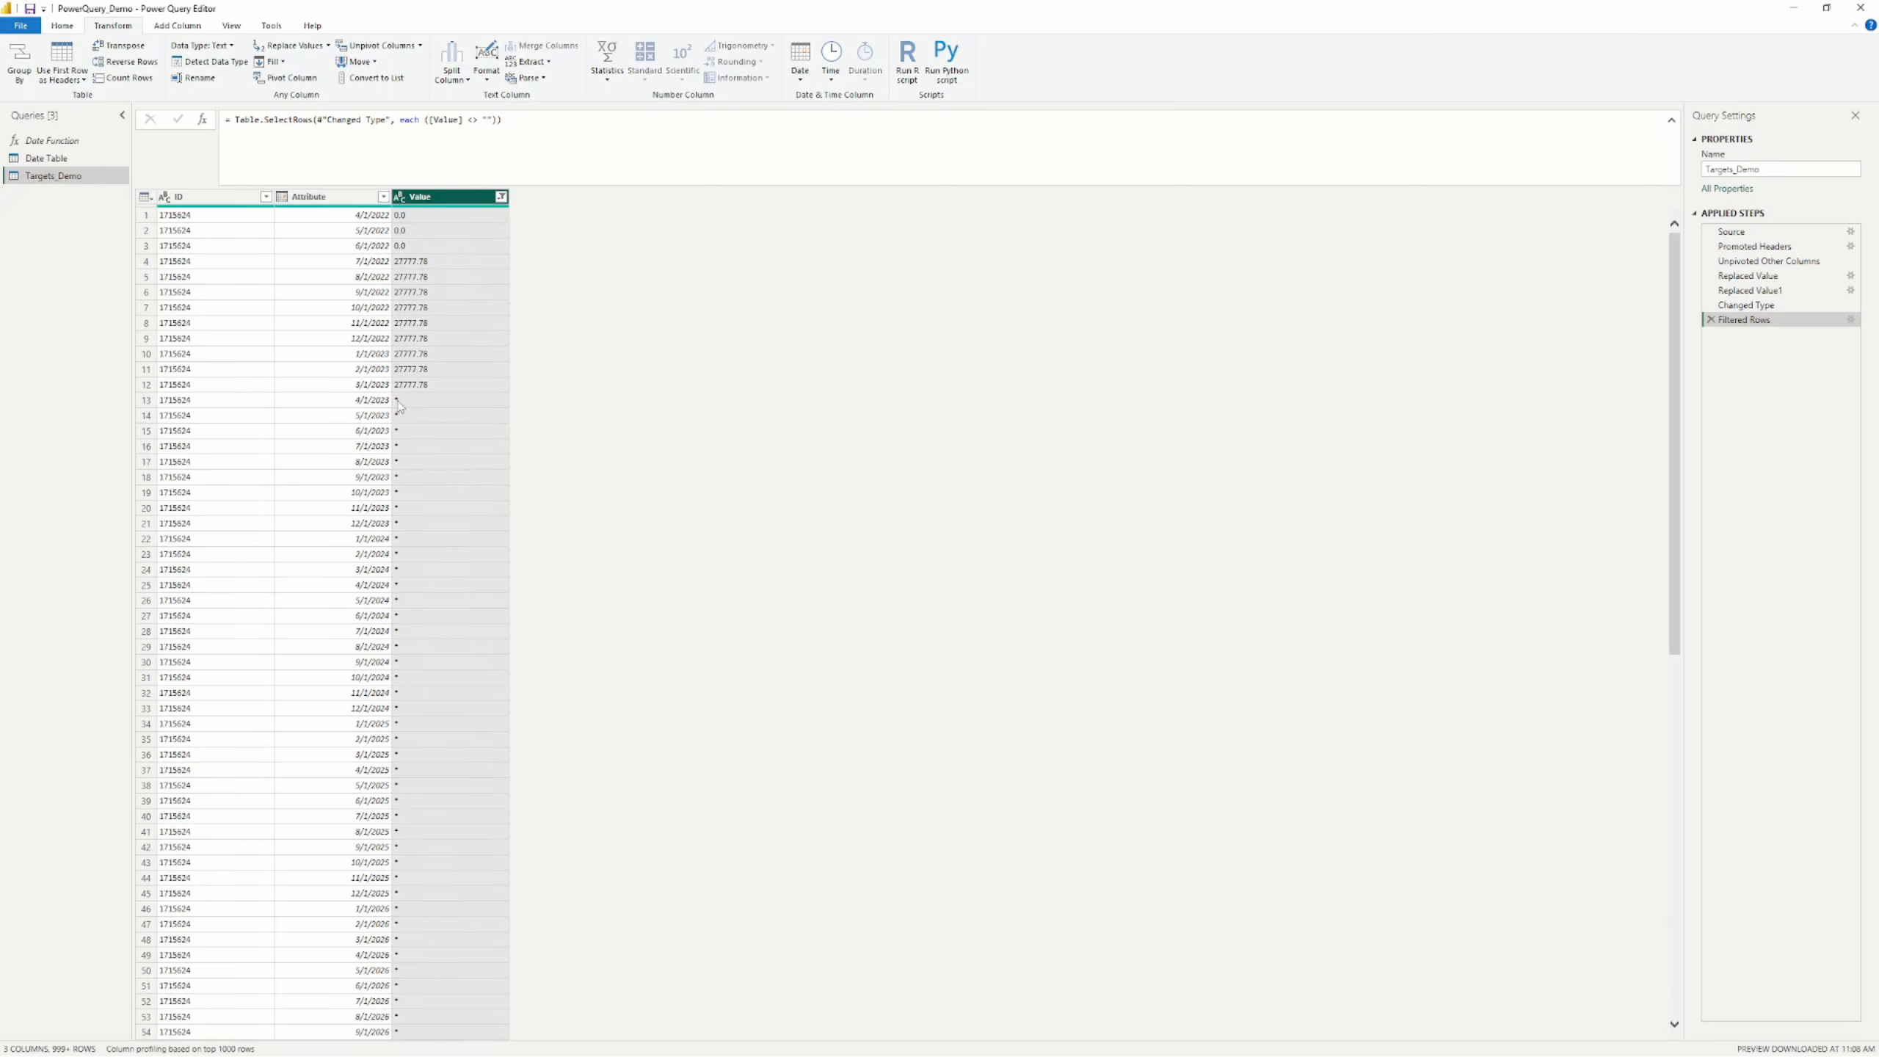
{"action": "right_click", "coordinate": [426, 198]}
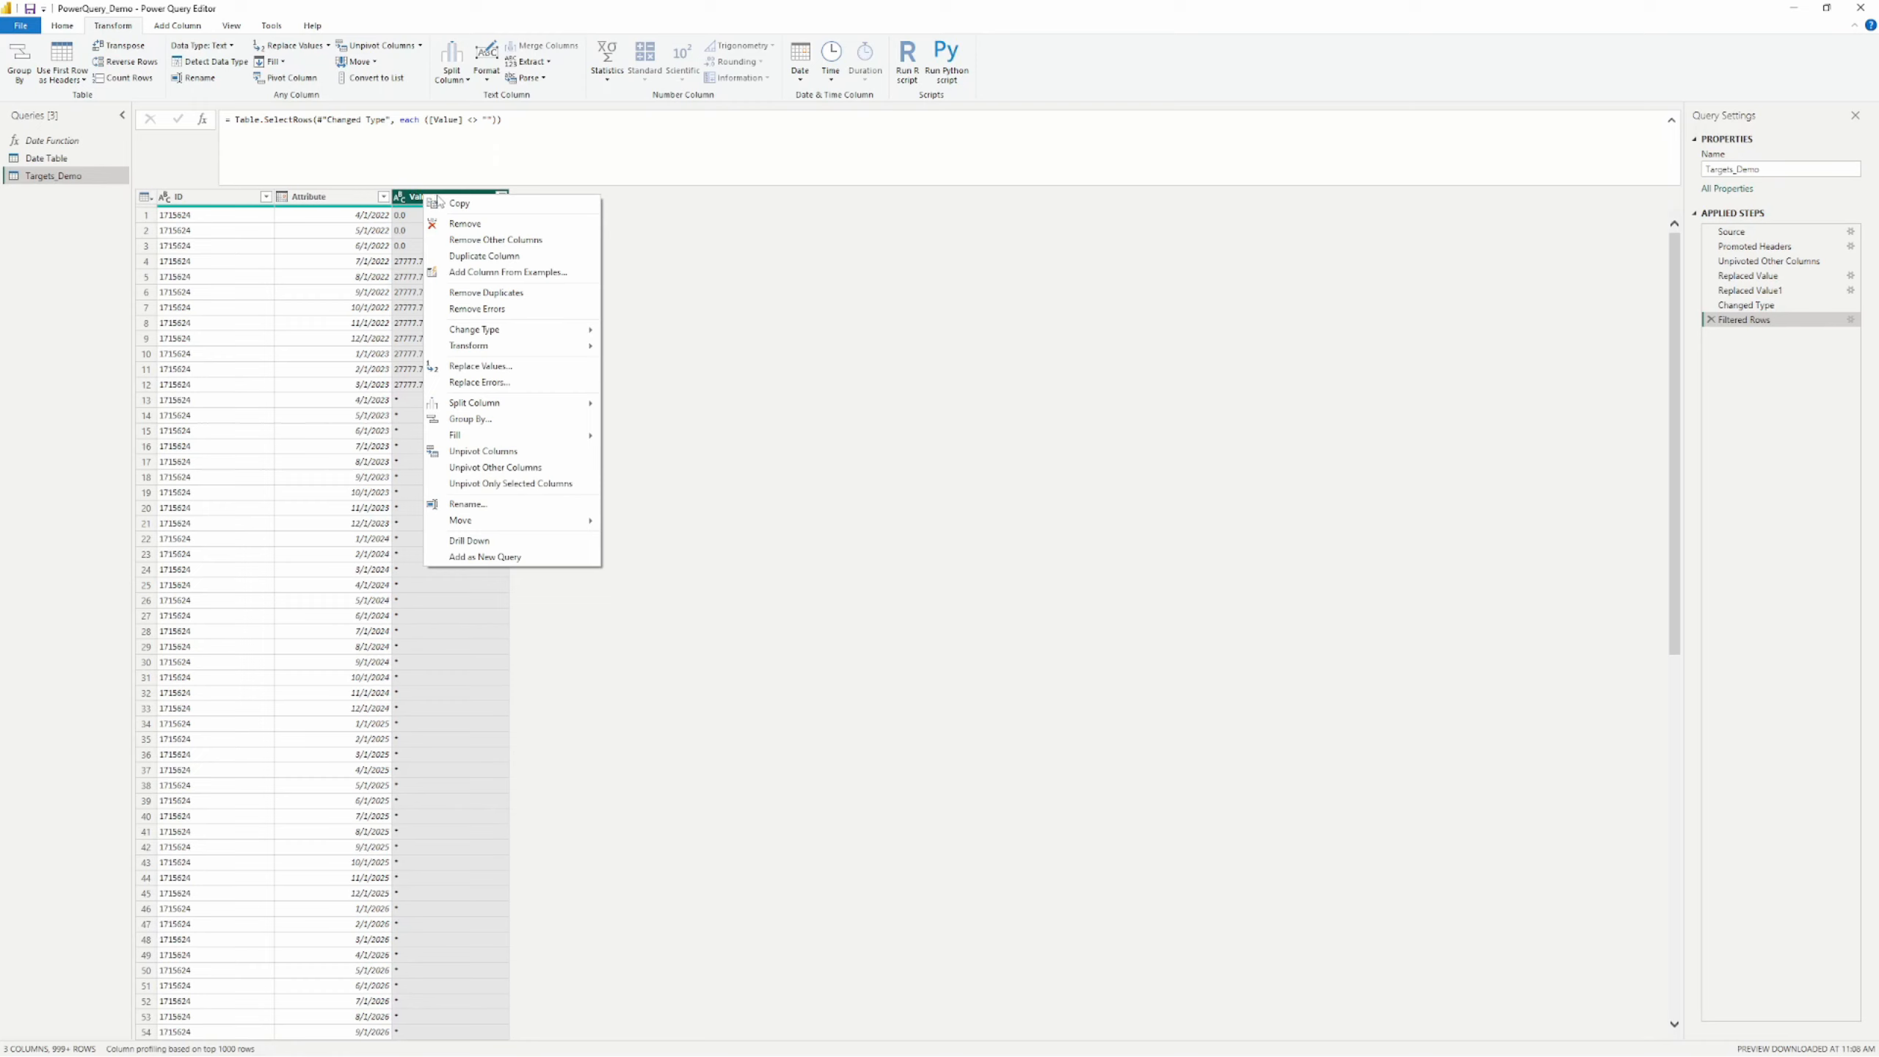
{"action": "left_click", "coordinate": [530, 368]}
{"action": "type", "text": "*"}
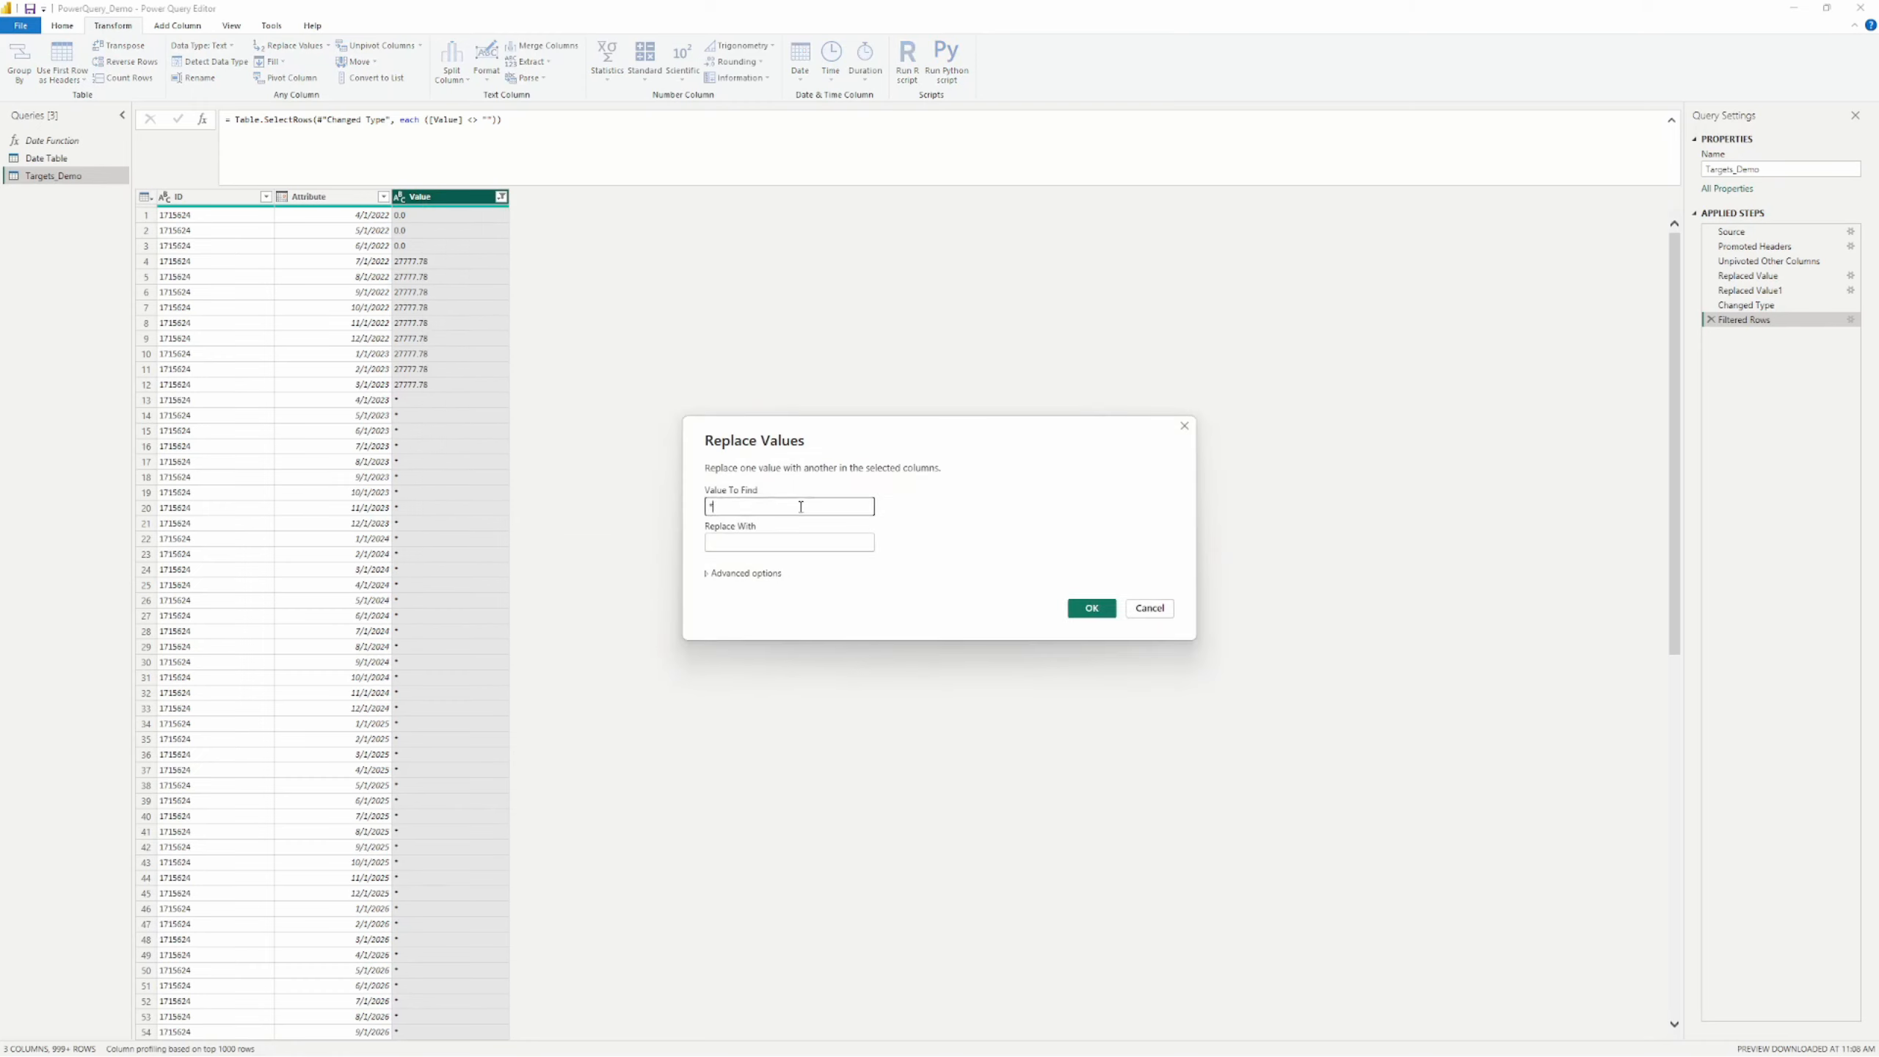
{"action": "key", "text": "Tab"}
{"action": "type", "text": "n"}
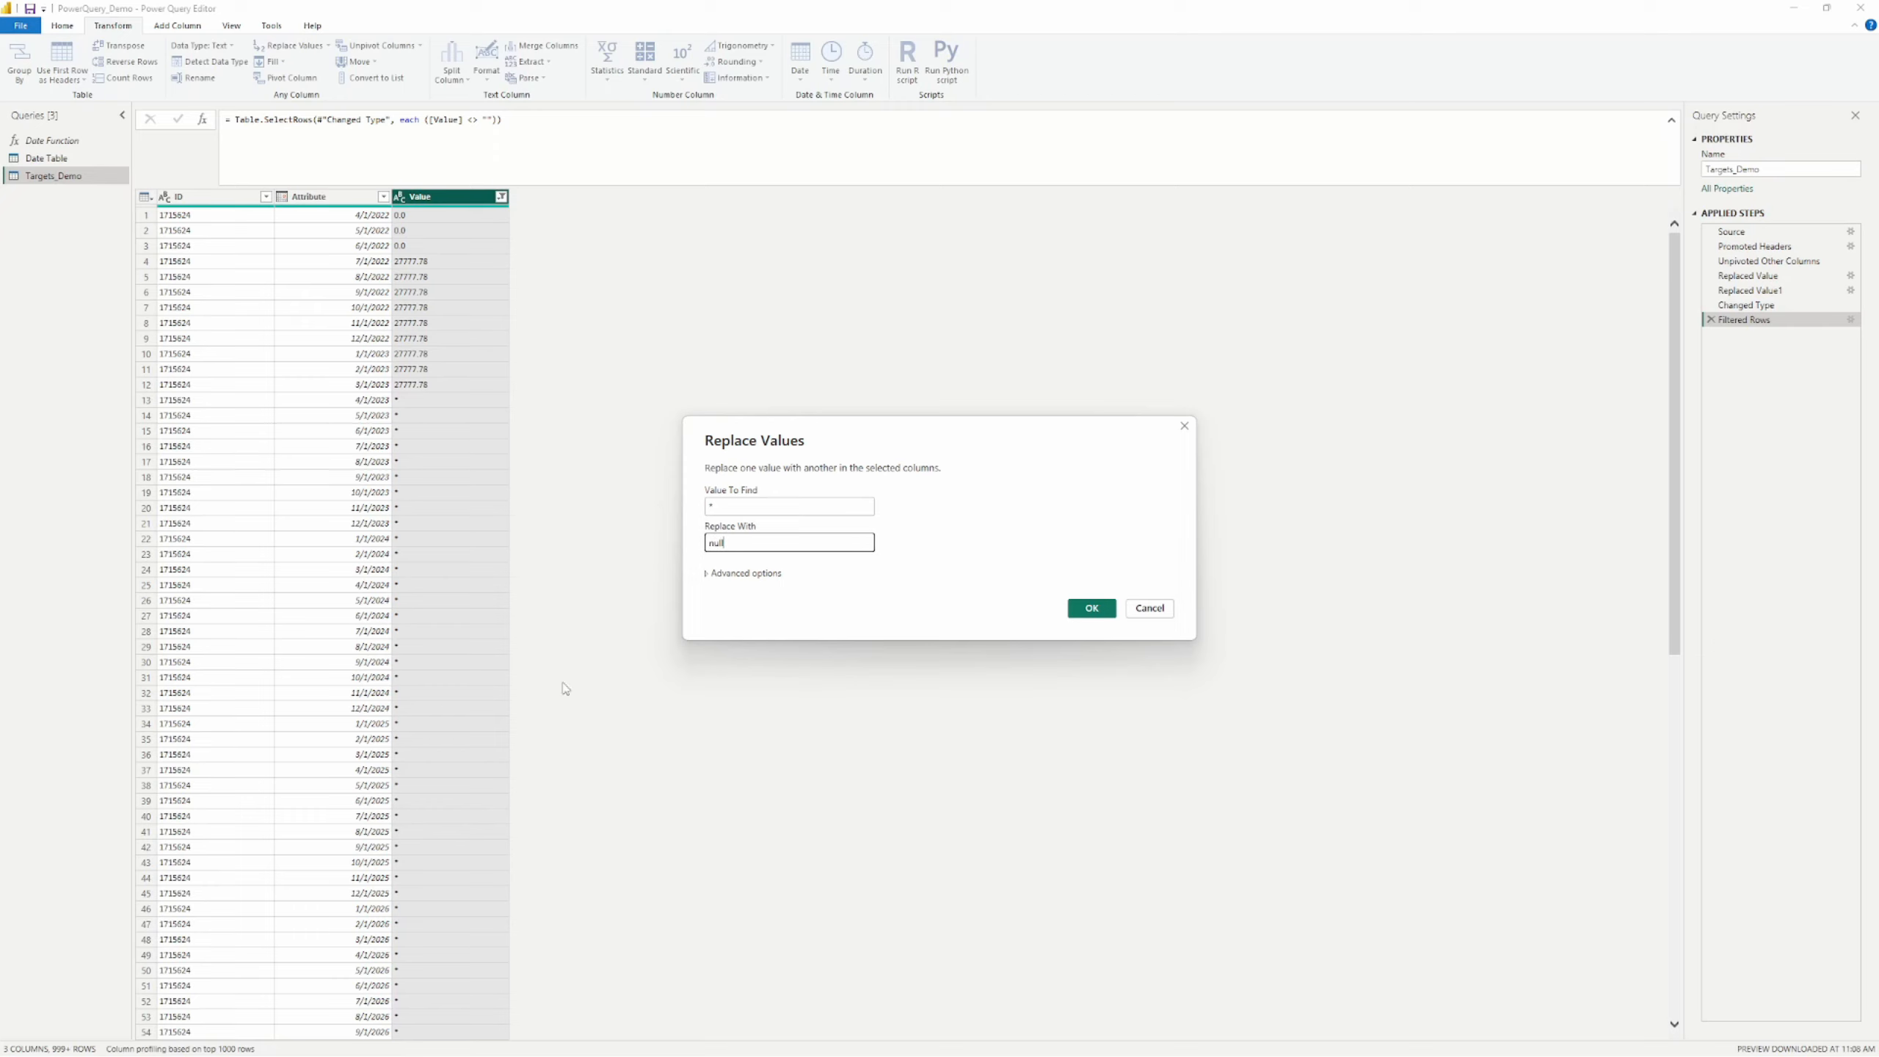
{"action": "left_click", "coordinate": [1102, 613]}
Step: Examine how the null entries run down the Value column from the first ID's rows into the second ID's rows
{"action": "scroll", "coordinate": [459, 375], "scroll_direction": "down", "scroll_amount": 15}
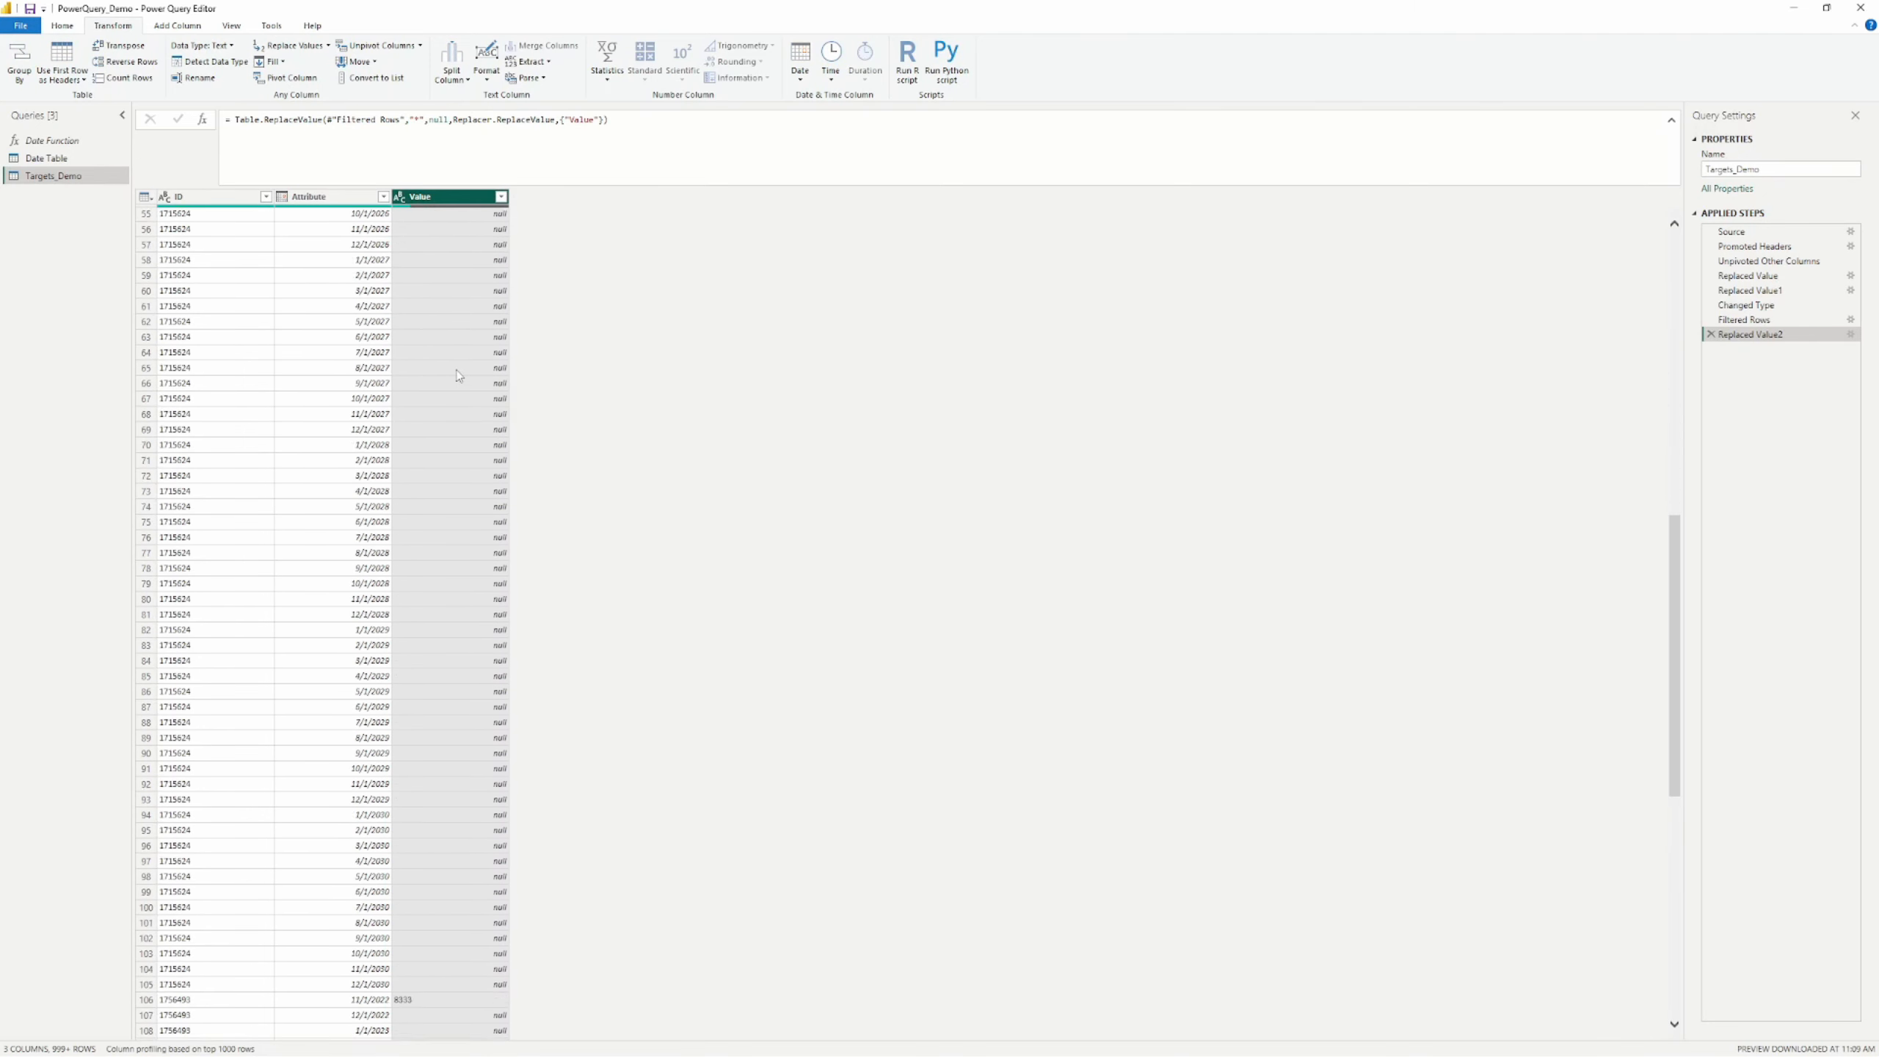
{"action": "scroll", "coordinate": [458, 375], "scroll_direction": "down", "scroll_amount": 8}
{"action": "scroll", "coordinate": [478, 415], "scroll_direction": "up", "scroll_amount": 20}
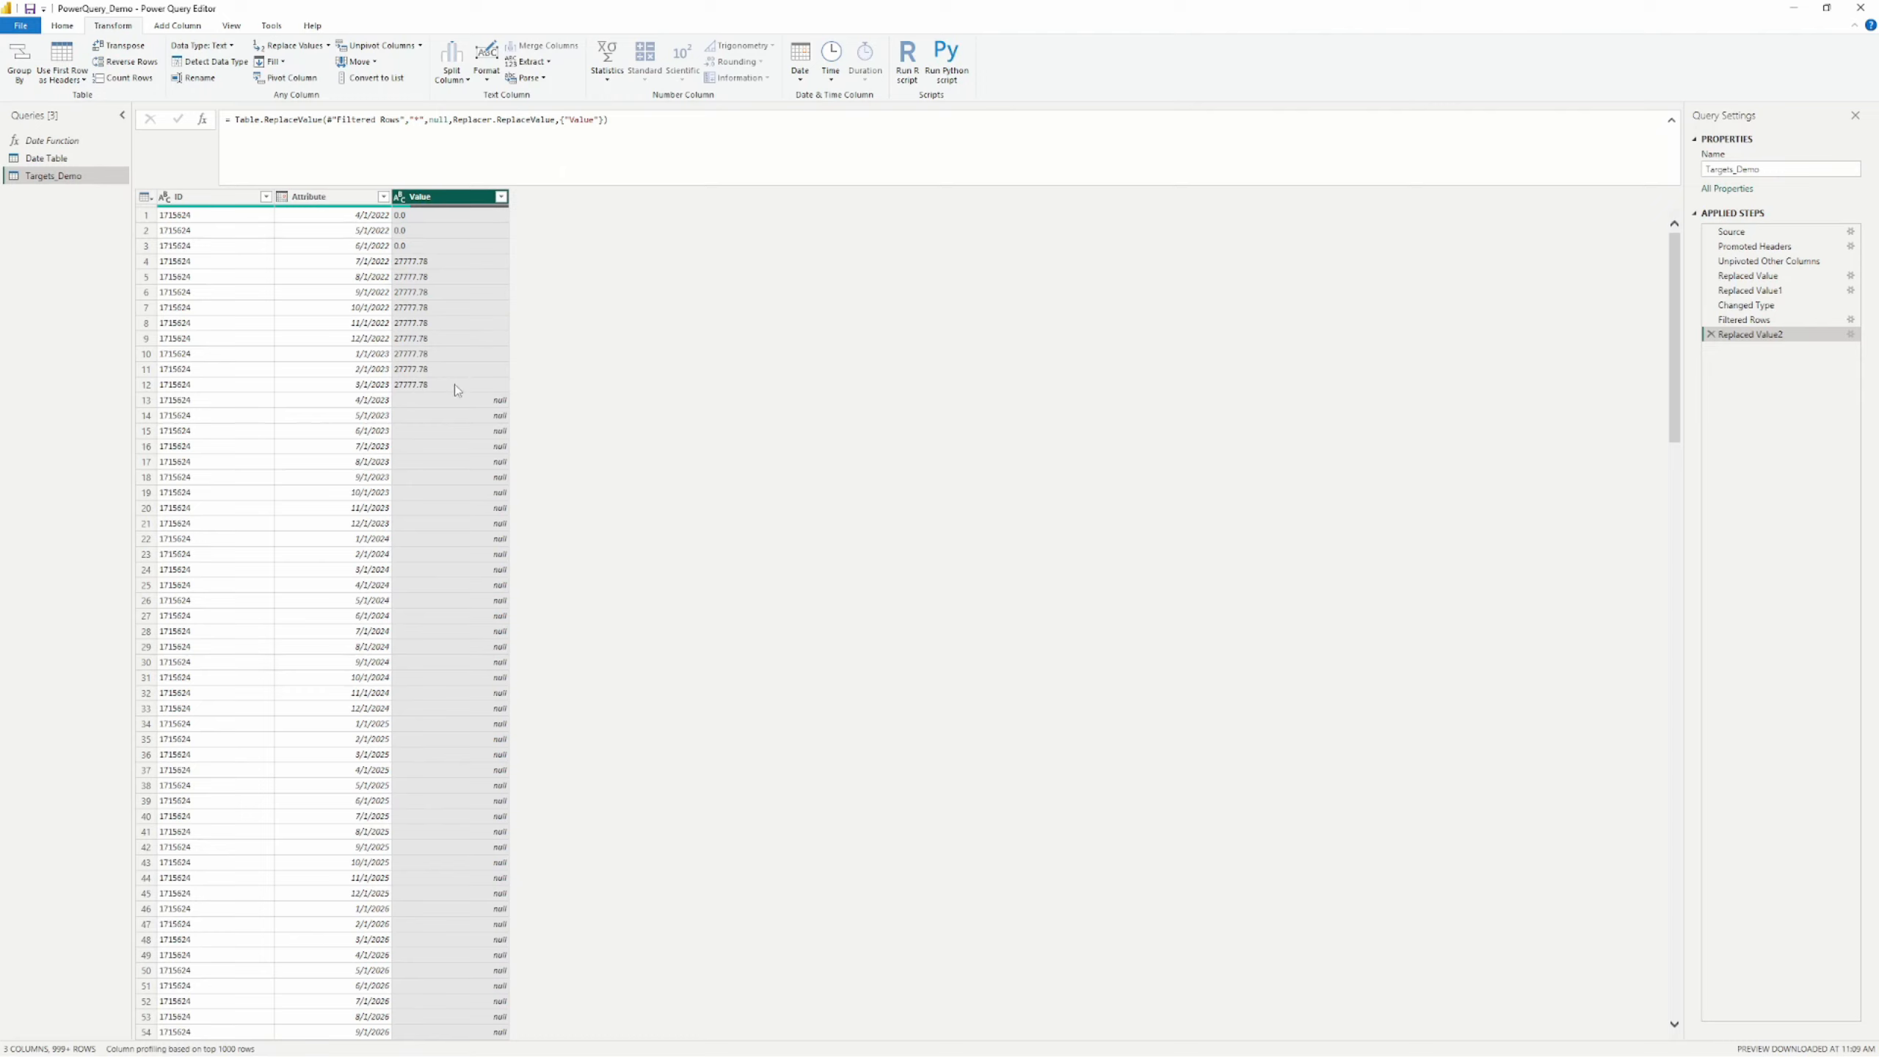
{"action": "scroll", "coordinate": [455, 381], "scroll_direction": "down", "scroll_amount": 15}
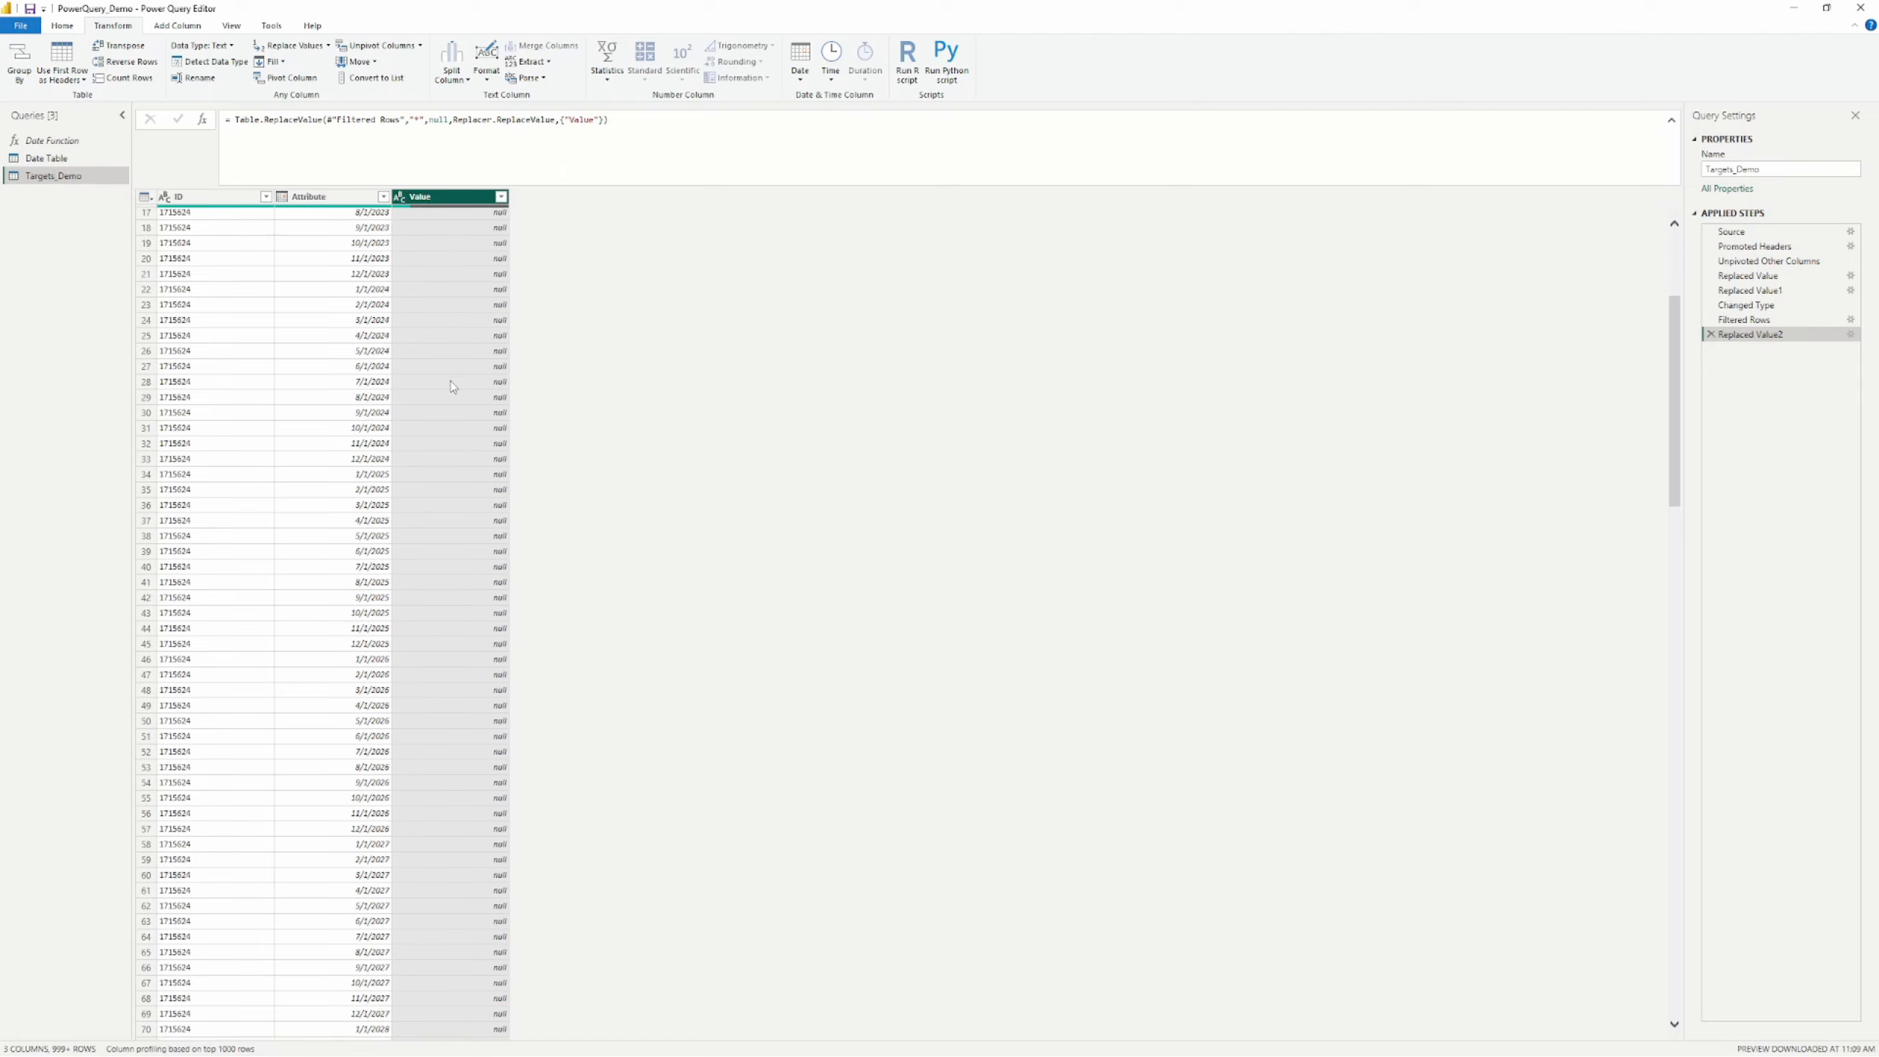
{"action": "scroll", "coordinate": [504, 593], "scroll_direction": "down", "scroll_amount": 8}
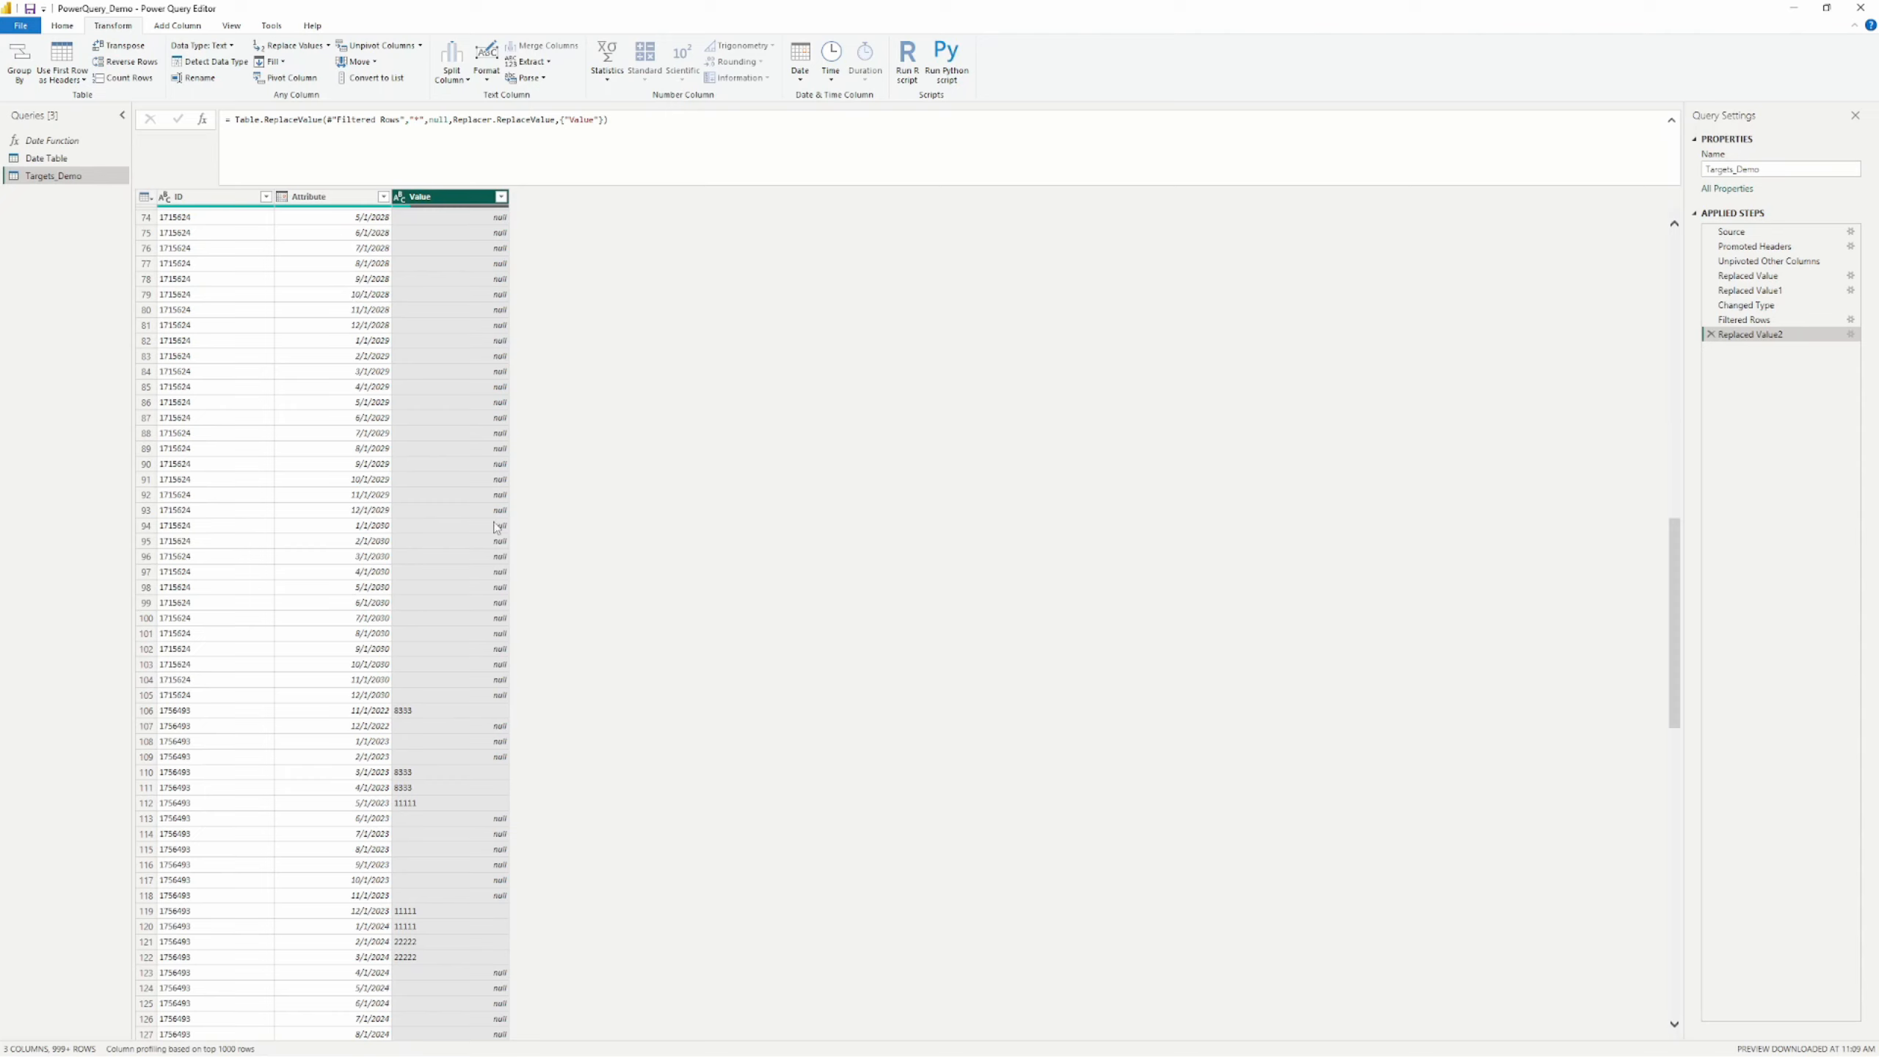
{"action": "scroll", "coordinate": [495, 527], "scroll_direction": "up", "scroll_amount": 20}
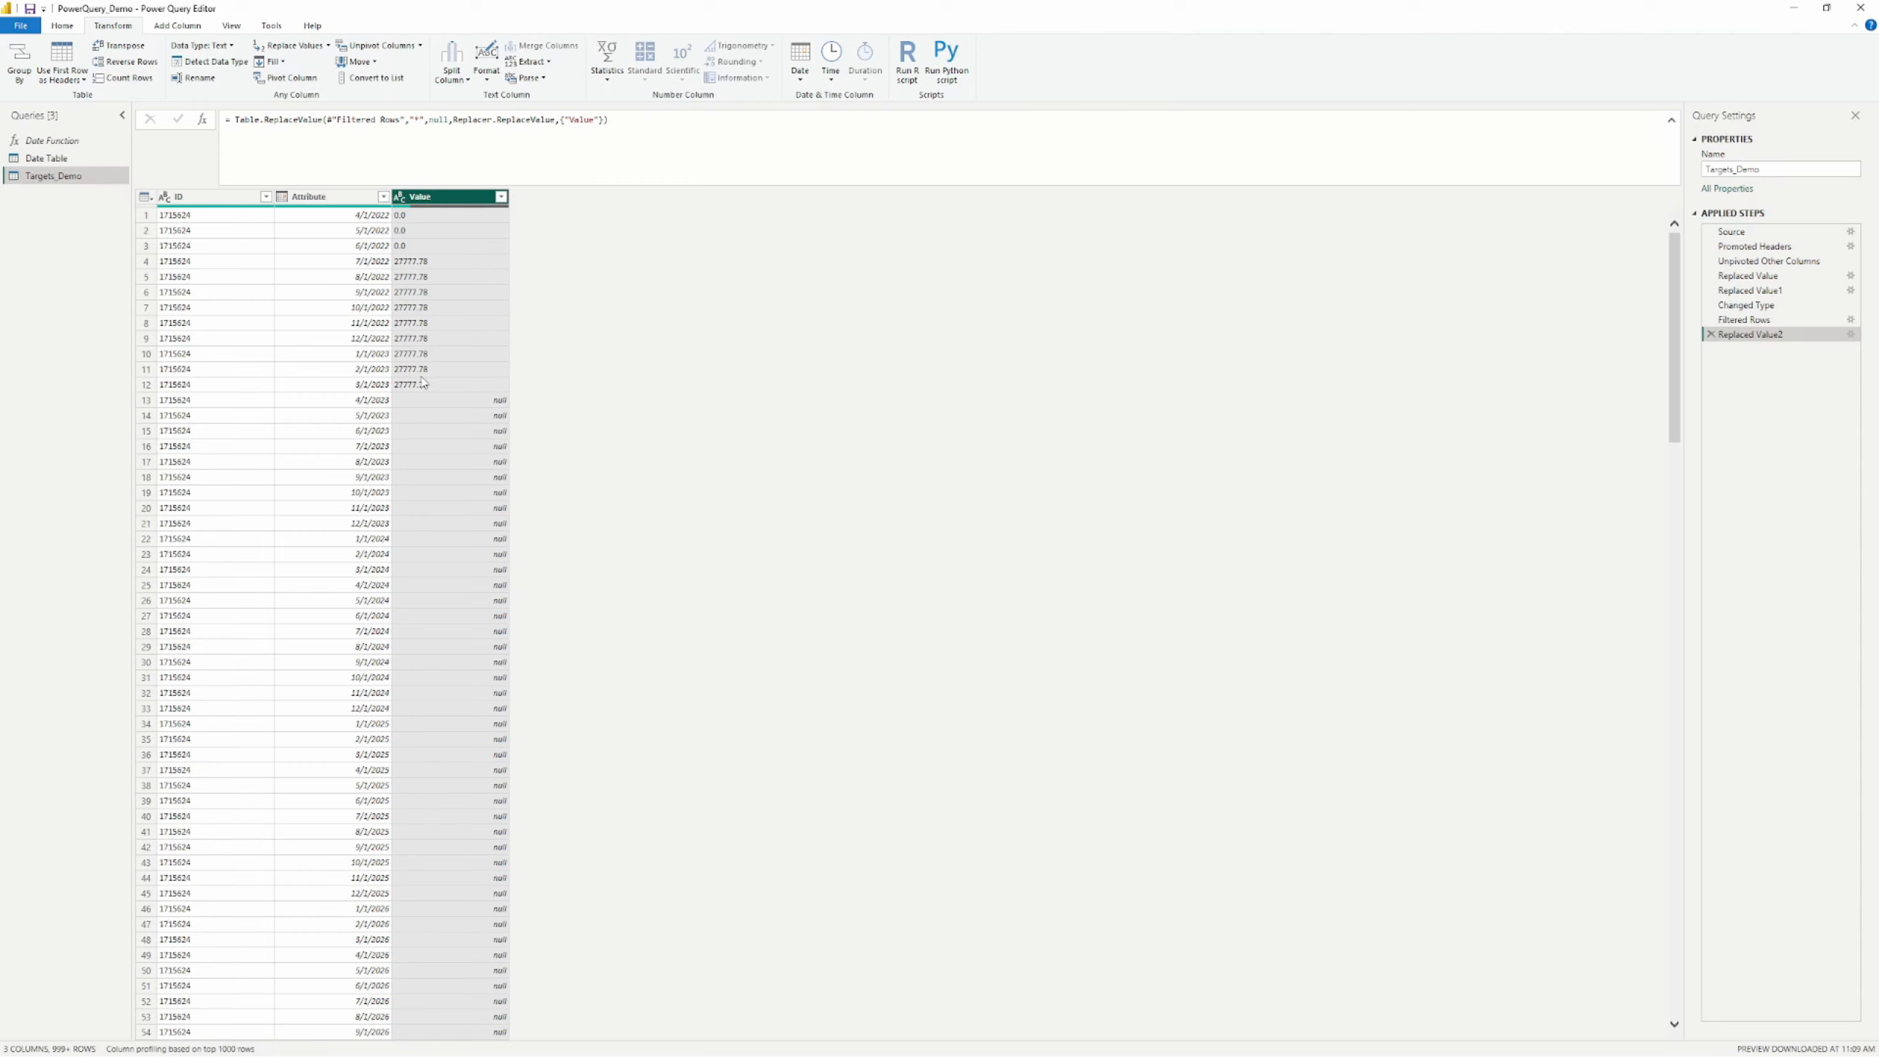
Step: Check the first ID's last filled Value in row 12 and the second ID's Value entries from row 106 onward
{"action": "left_click", "coordinate": [424, 383]}
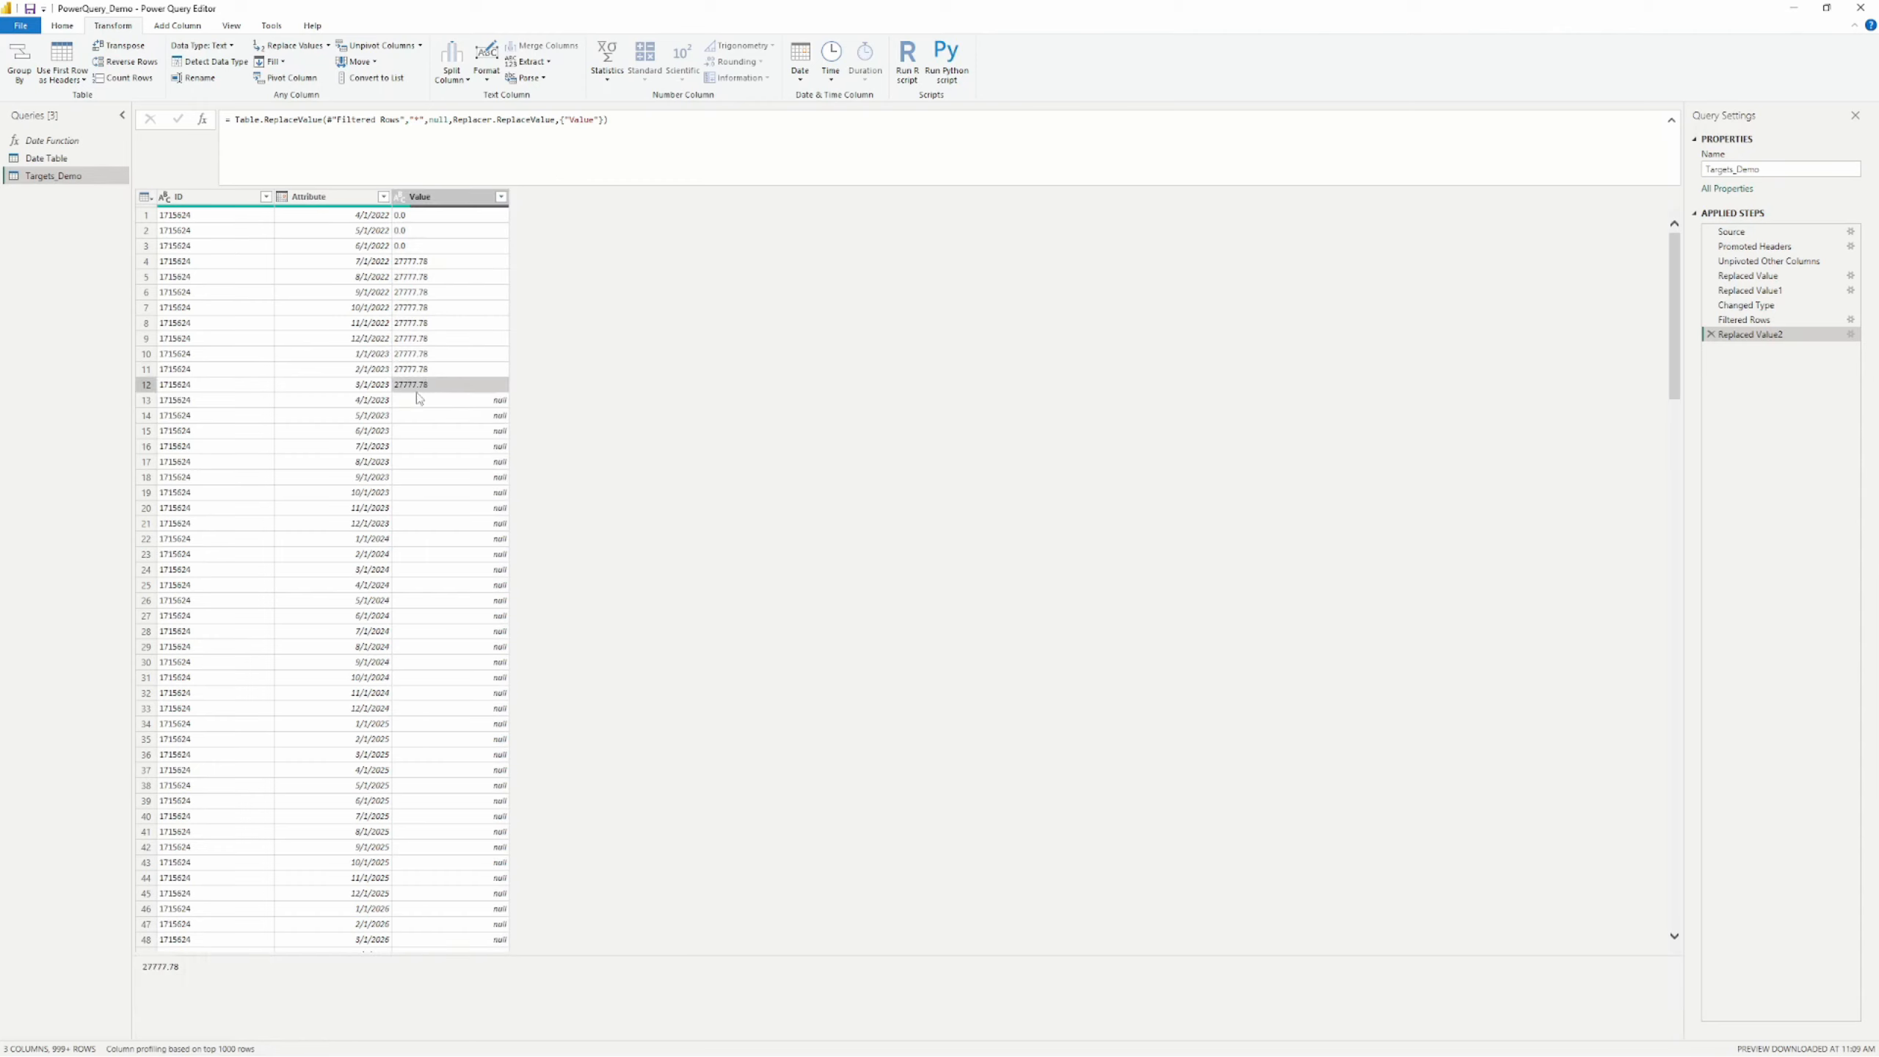
{"action": "scroll", "coordinate": [449, 408], "scroll_direction": "down", "scroll_amount": 12}
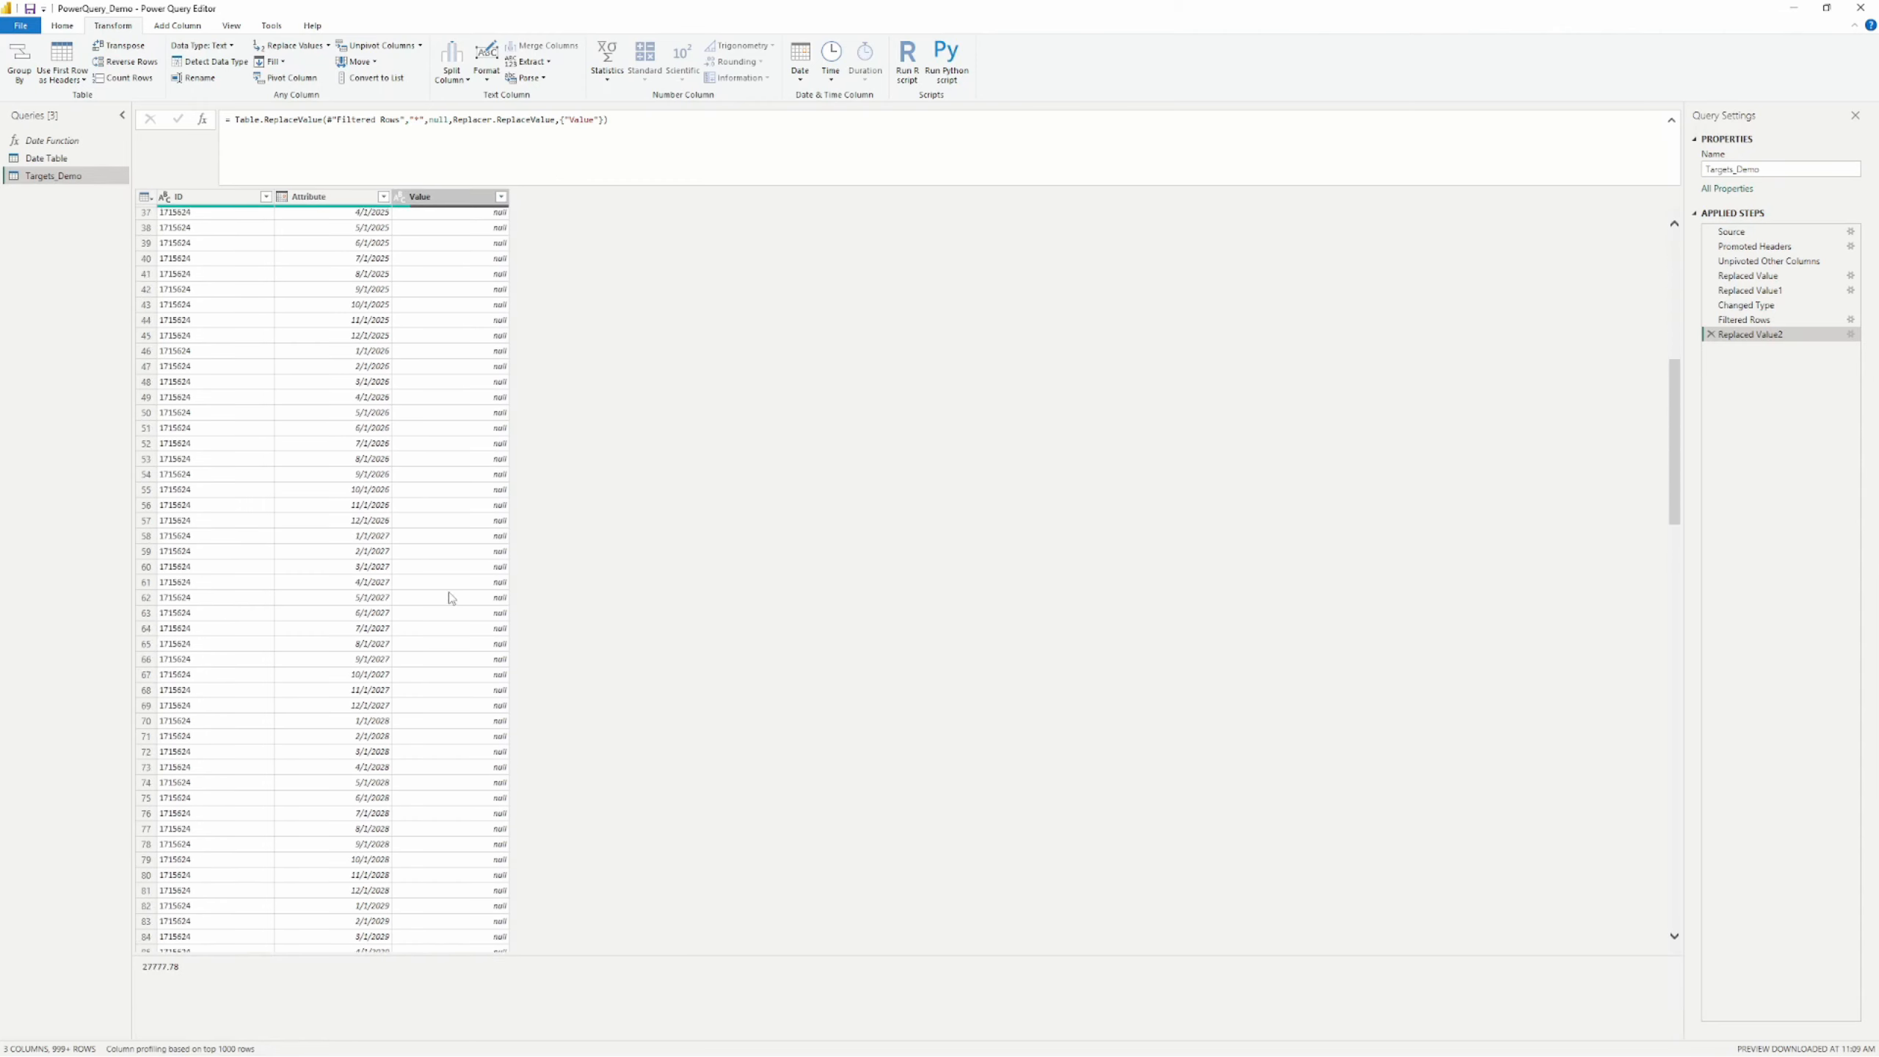
{"action": "scroll", "coordinate": [451, 599], "scroll_direction": "down", "scroll_amount": 12}
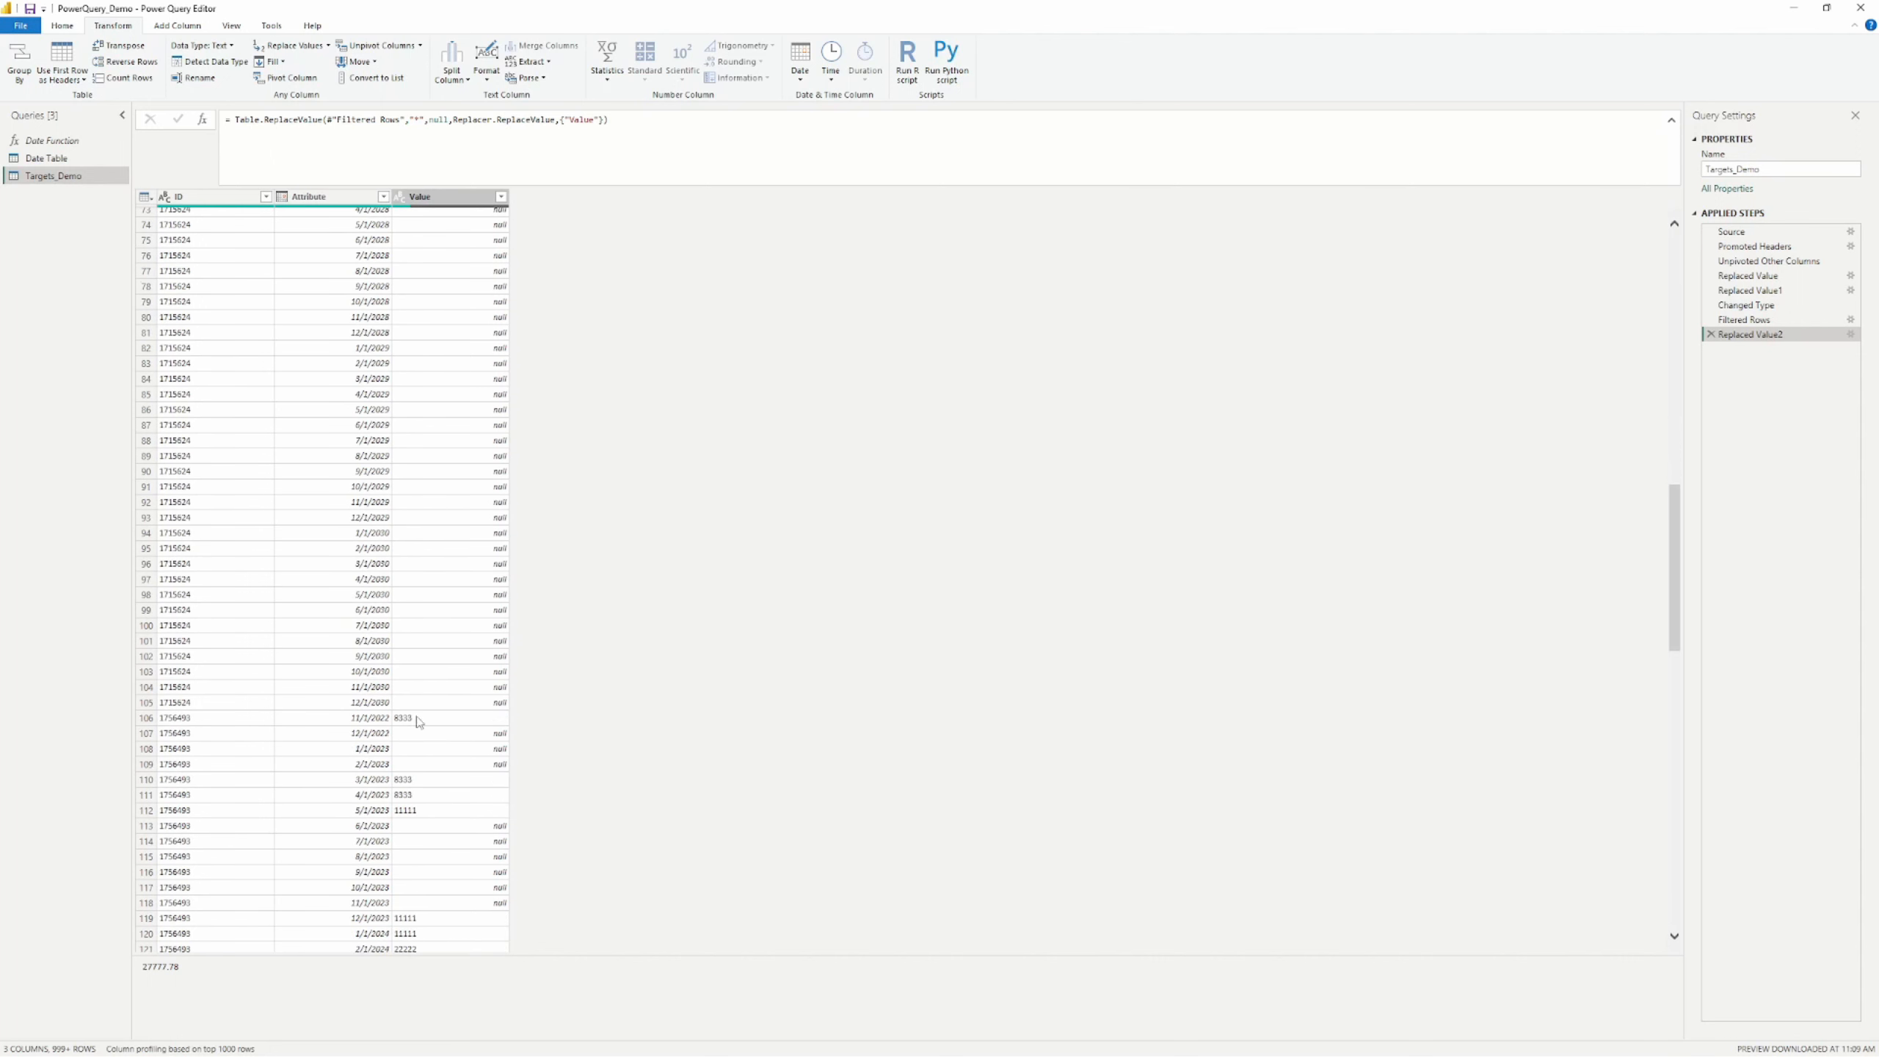
{"action": "left_click", "coordinate": [190, 716]}
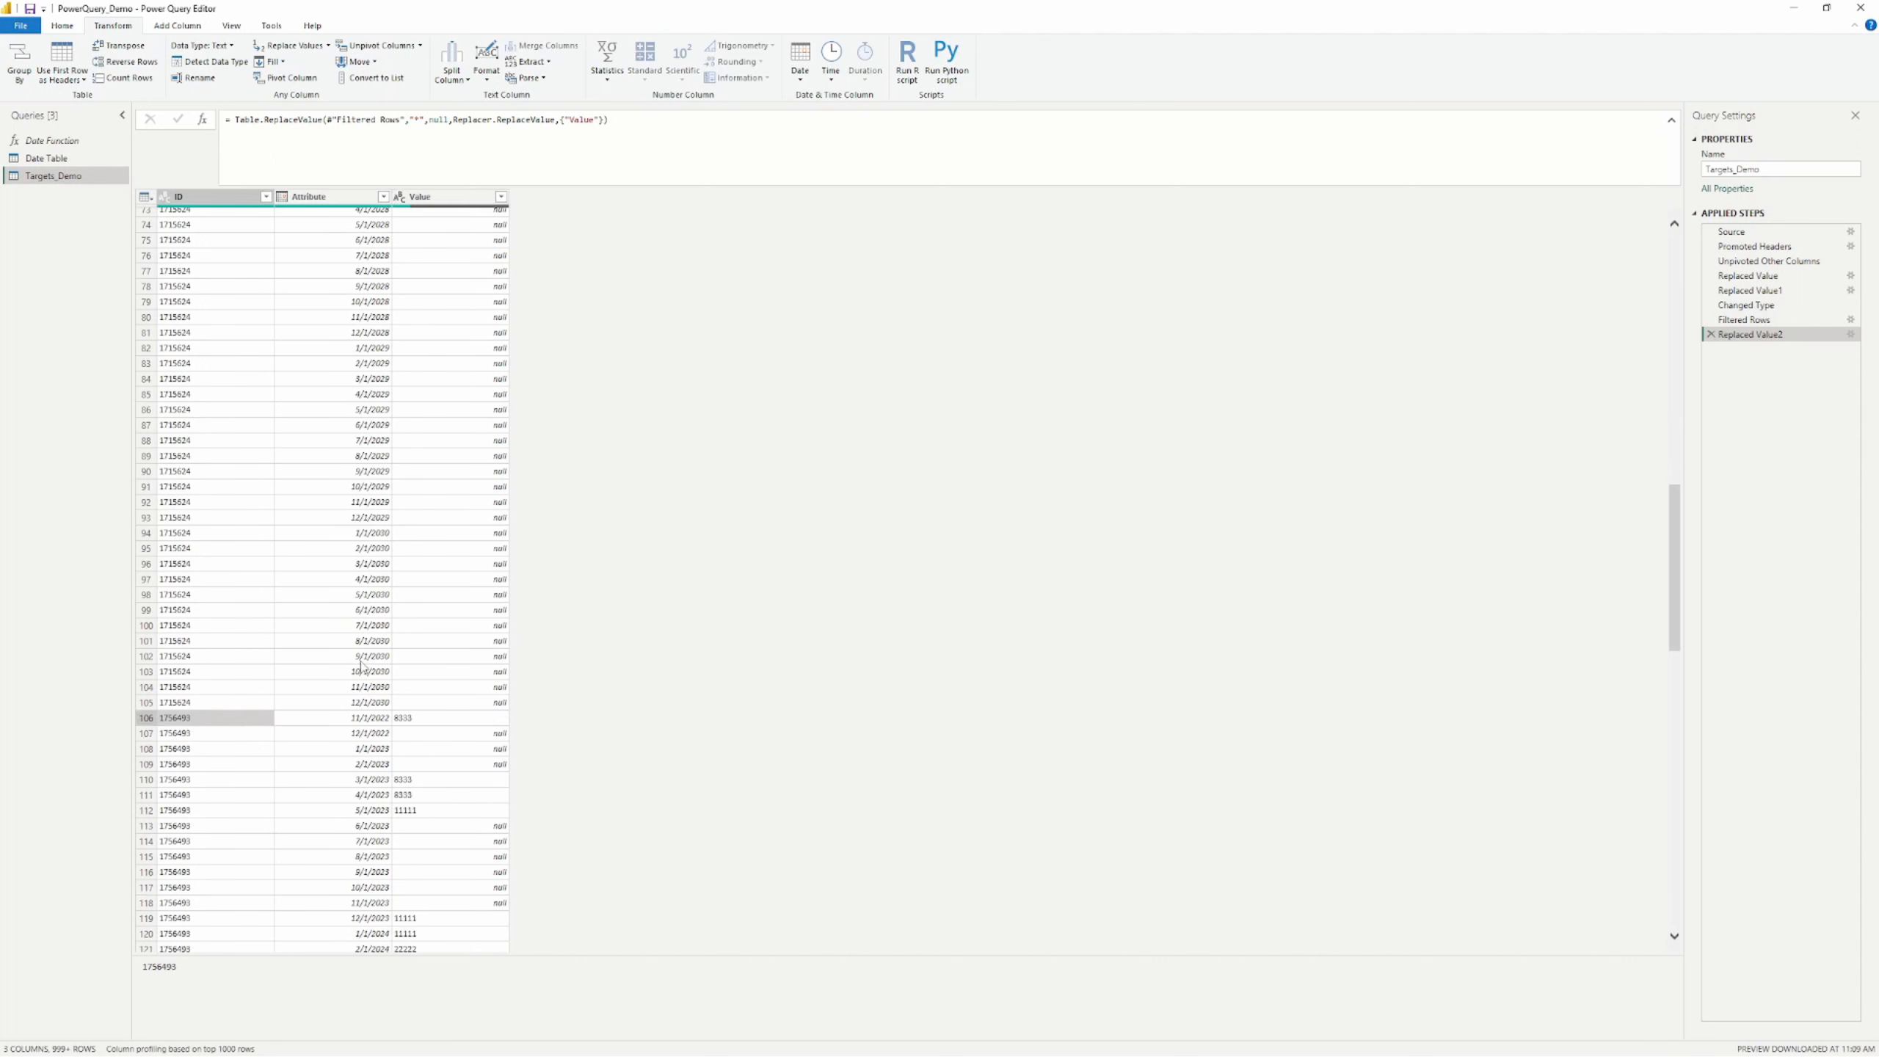
{"action": "scroll", "coordinate": [399, 604], "scroll_direction": "down", "scroll_amount": 5}
{"action": "scroll", "coordinate": [426, 552], "scroll_direction": "down", "scroll_amount": 2}
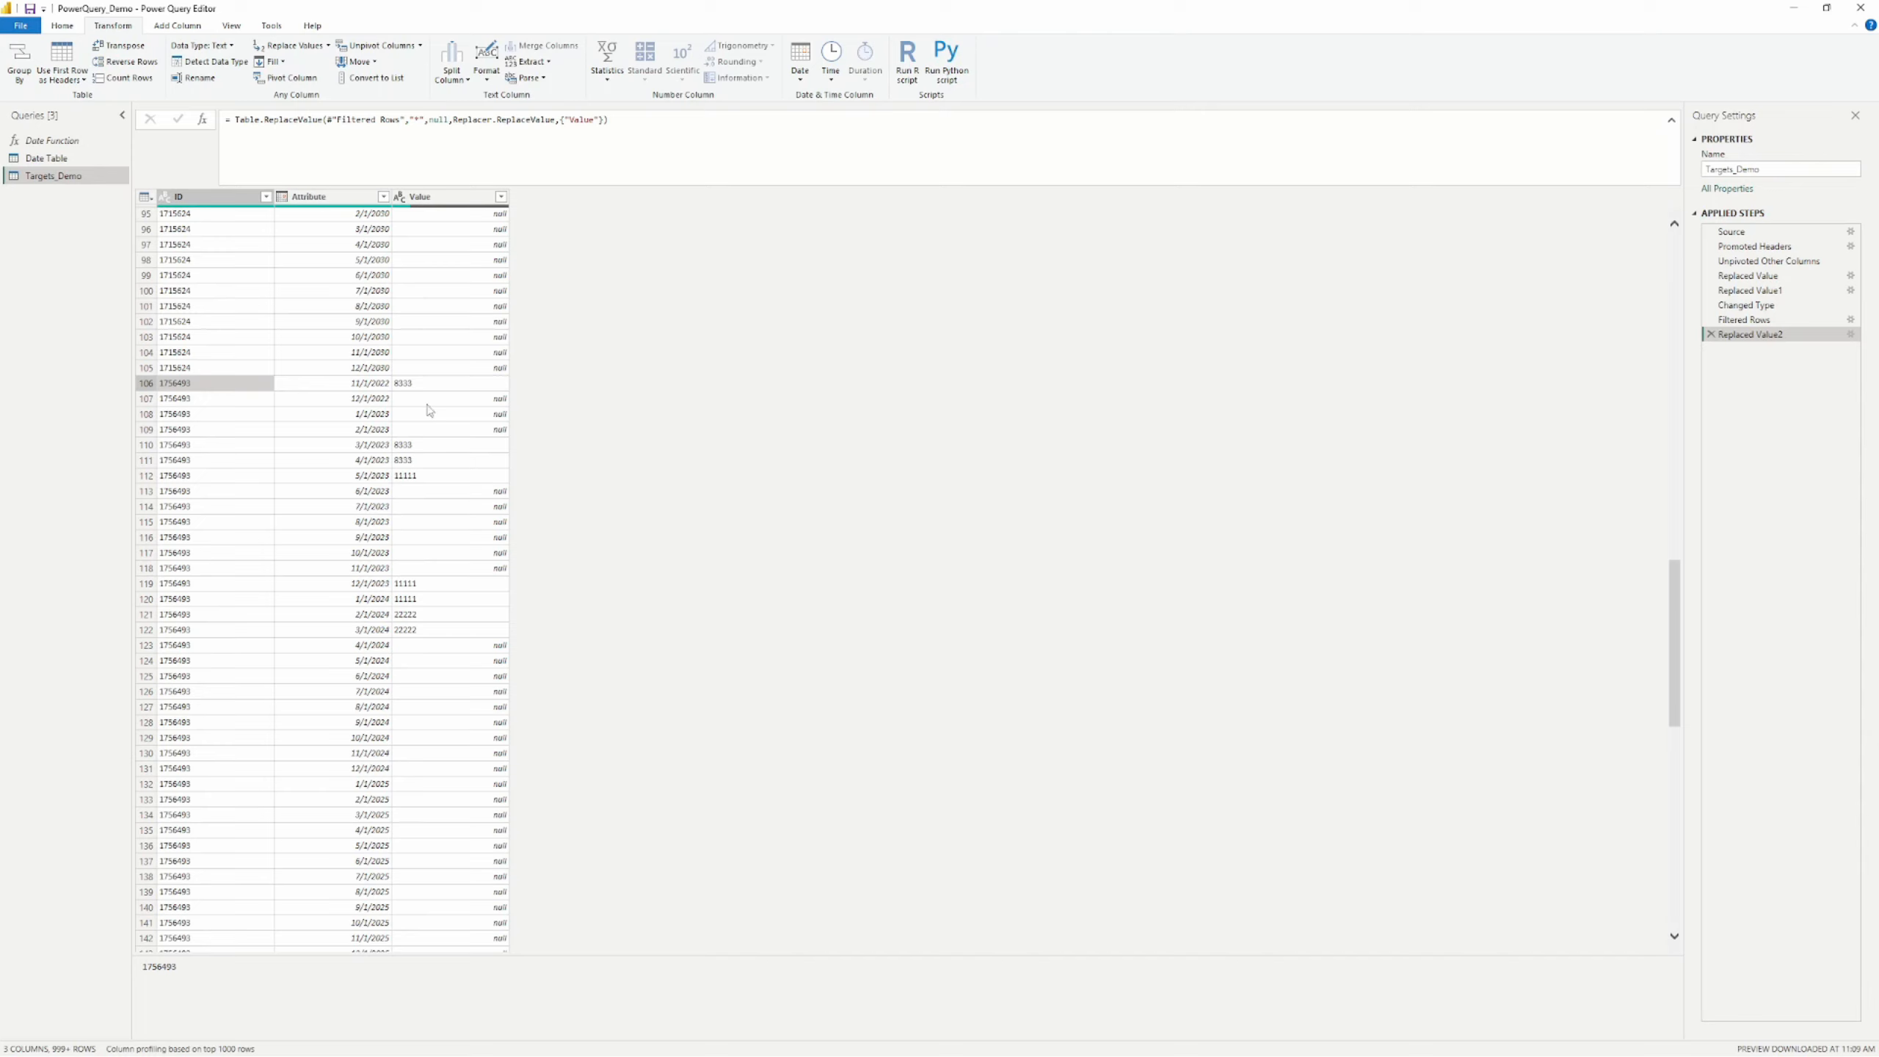
Step: Examine the second ID's null Value entries in rows 107 to 109 and its filled row 106, plus the next ID's entries
{"action": "left_click", "coordinate": [428, 433]}
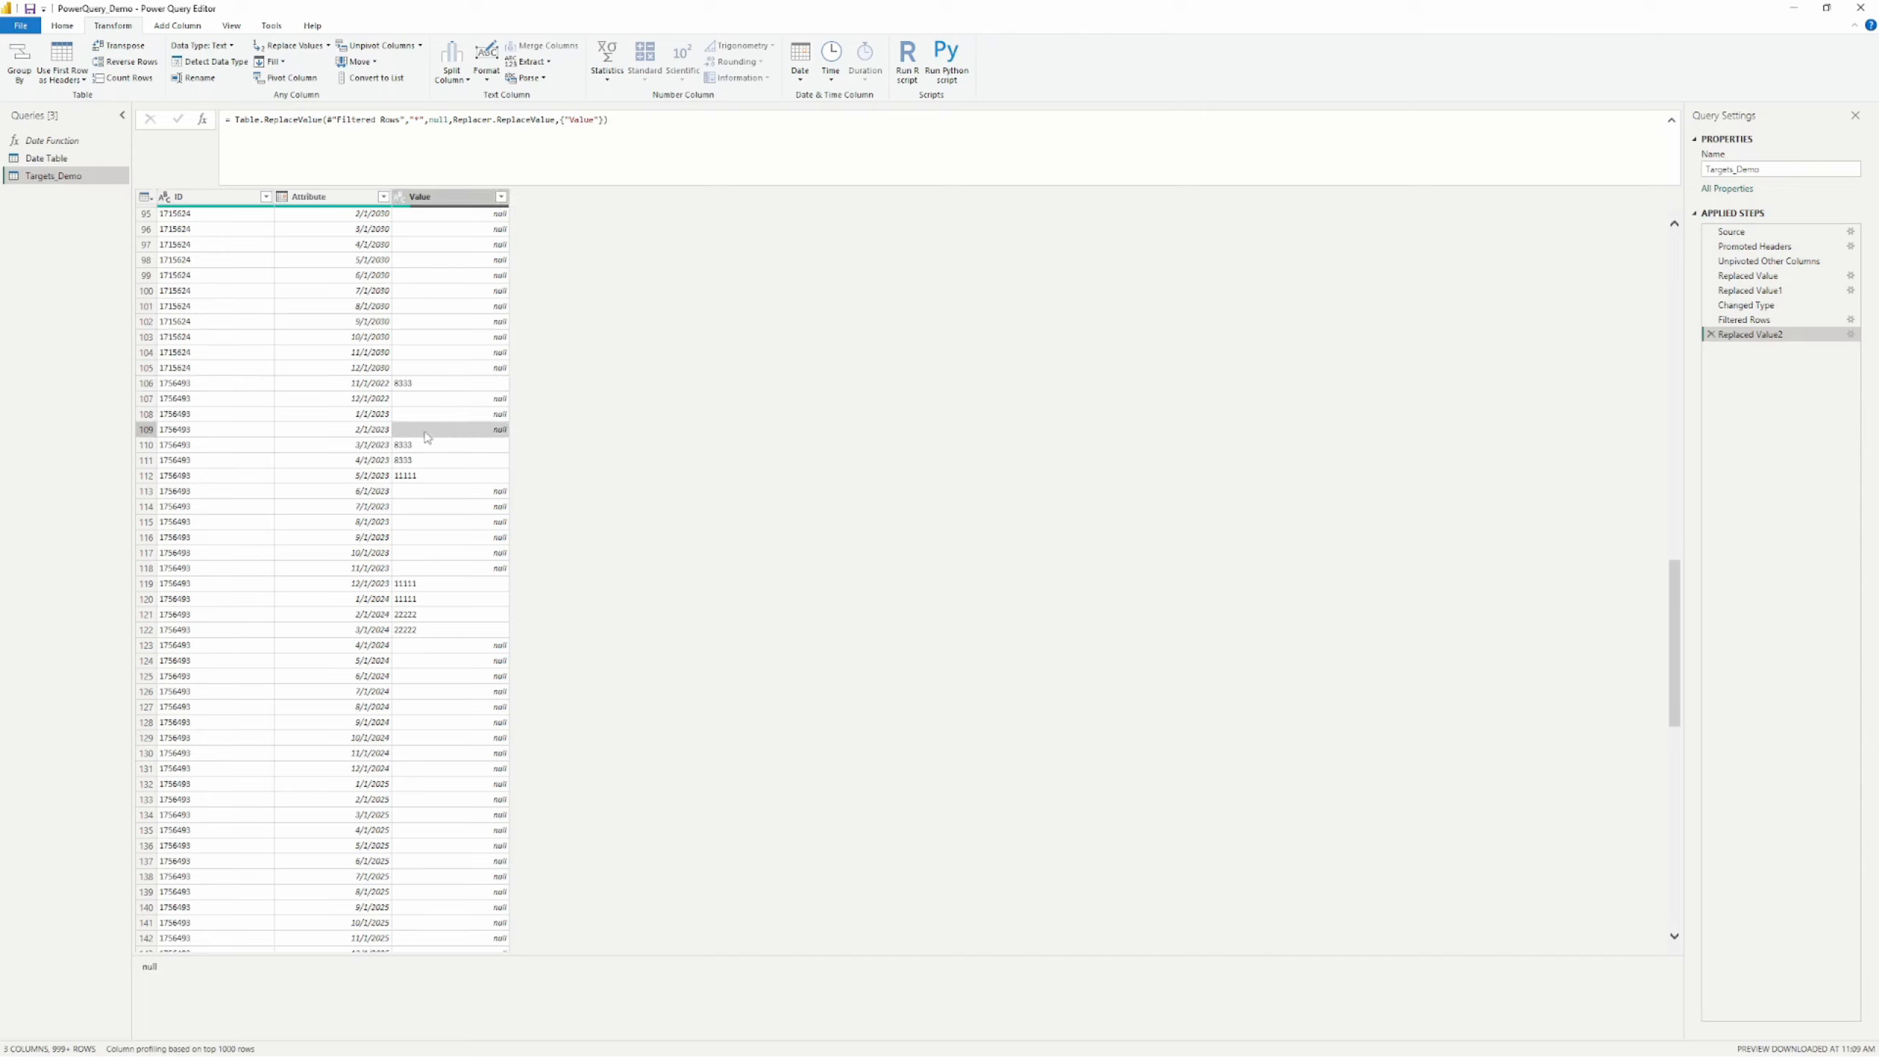
{"action": "left_click", "coordinate": [418, 401]}
{"action": "left_click", "coordinate": [417, 416]}
{"action": "left_click", "coordinate": [418, 431]}
{"action": "left_click", "coordinate": [425, 401]}
{"action": "left_click", "coordinate": [425, 415]}
{"action": "left_click", "coordinate": [437, 433]}
{"action": "left_click", "coordinate": [430, 402]}
{"action": "left_click", "coordinate": [425, 415]}
{"action": "left_click", "coordinate": [422, 429]}
{"action": "left_click", "coordinate": [434, 401]}
{"action": "left_click", "coordinate": [428, 415]}
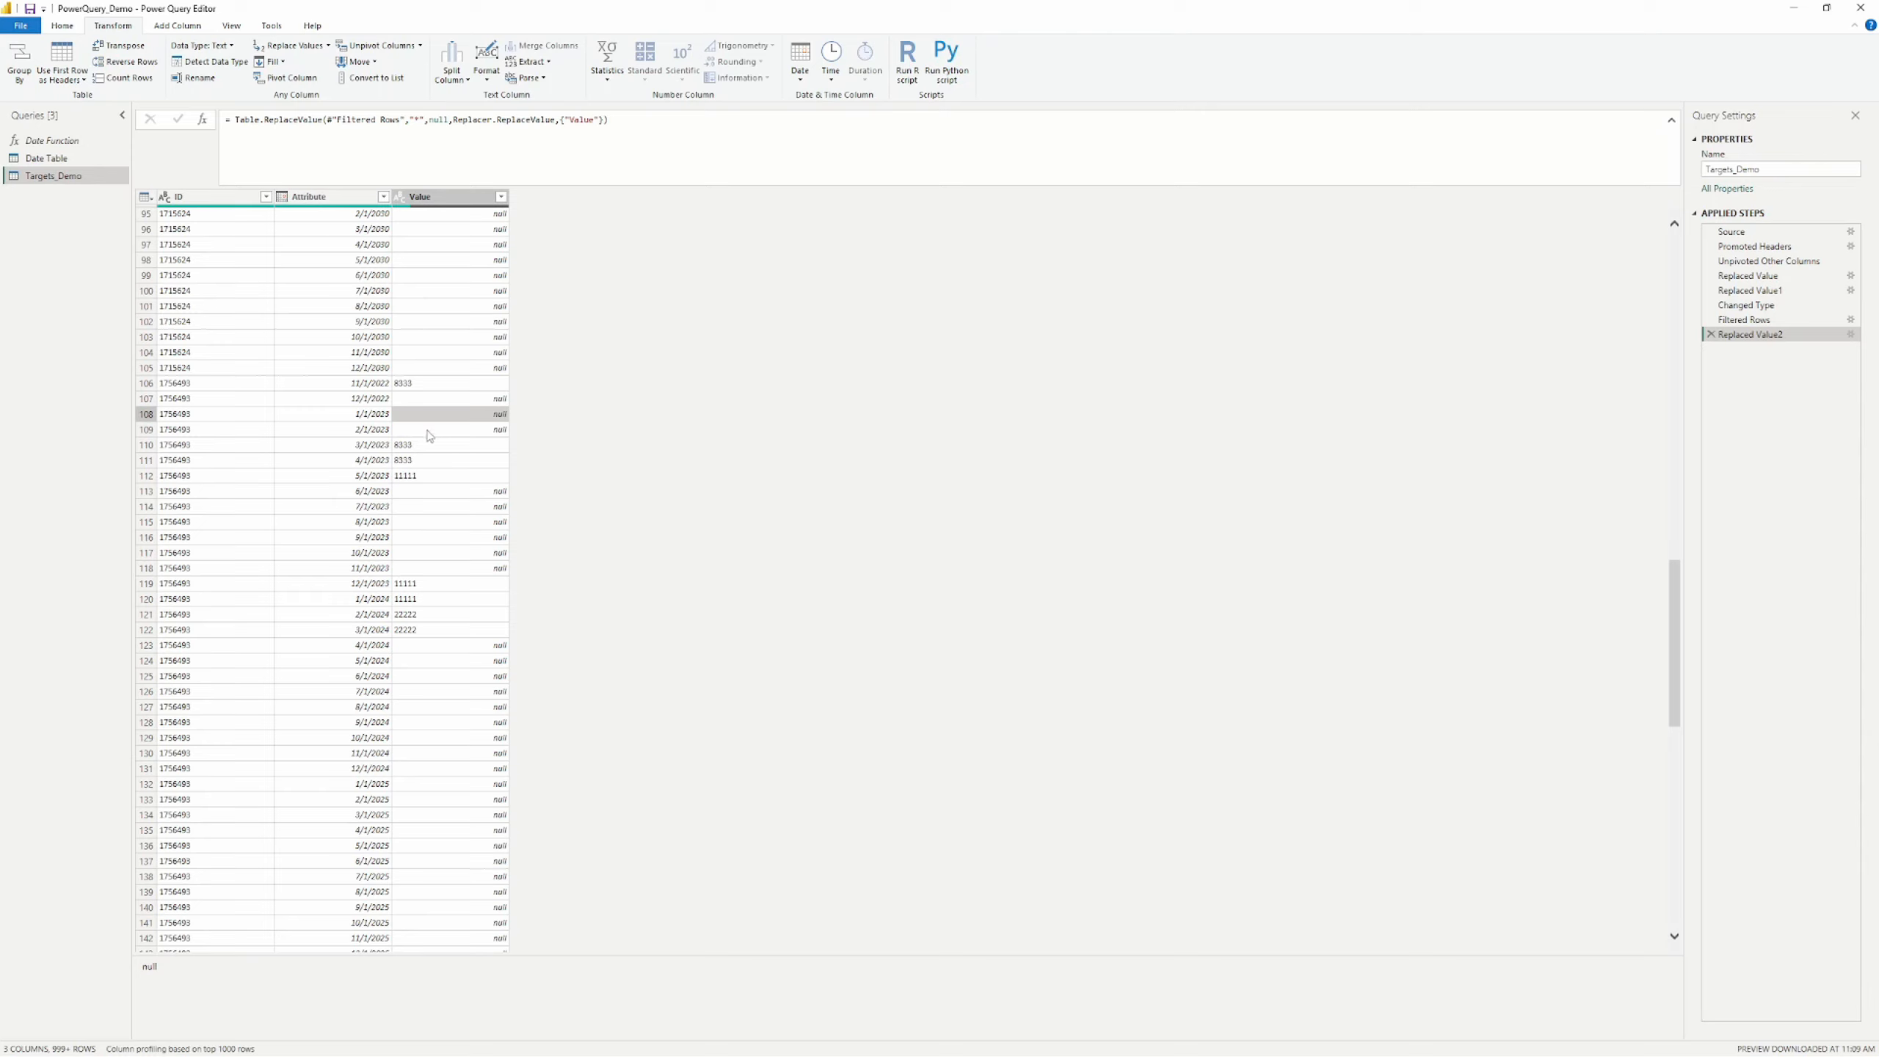
{"action": "left_click", "coordinate": [430, 431]}
{"action": "left_click", "coordinate": [428, 401]}
{"action": "left_click", "coordinate": [420, 383]}
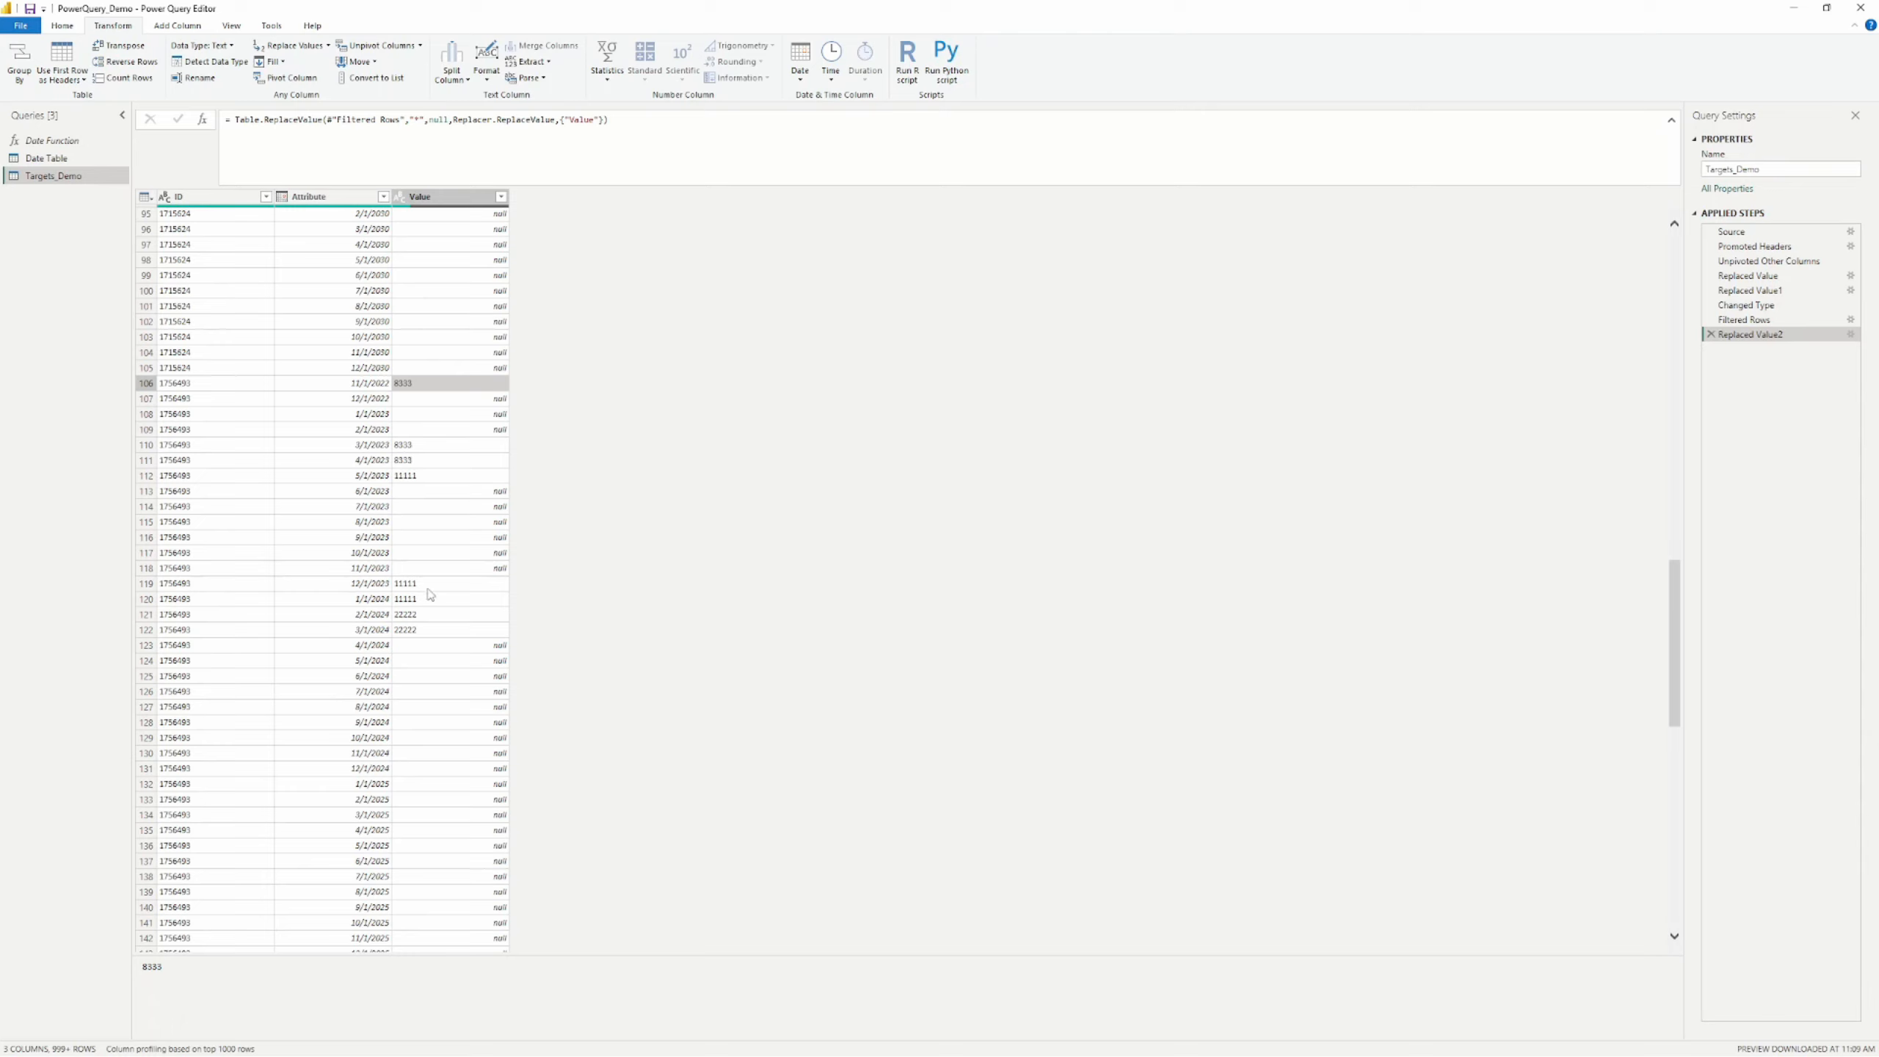
{"action": "scroll", "coordinate": [424, 634], "scroll_direction": "down", "scroll_amount": 20}
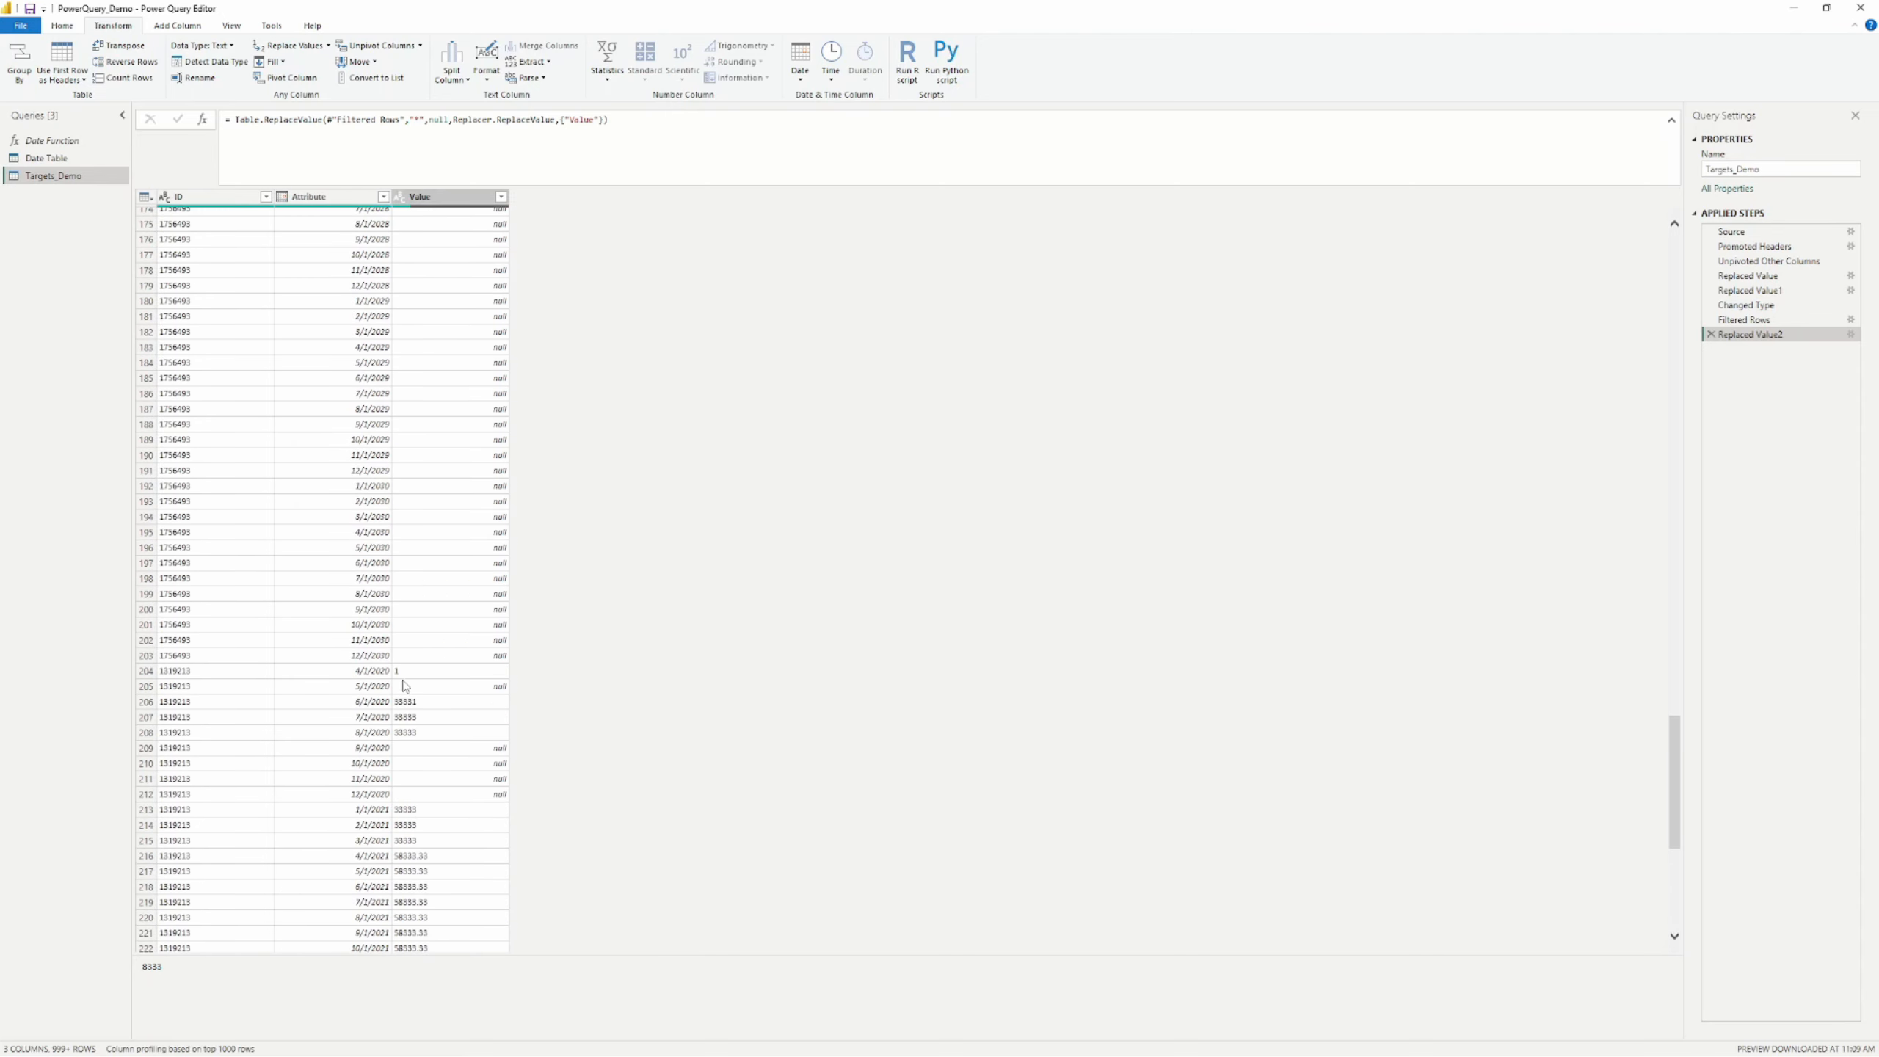
{"action": "scroll", "coordinate": [425, 644], "scroll_direction": "up", "scroll_amount": 20}
{"action": "scroll", "coordinate": [431, 518], "scroll_direction": "up", "scroll_amount": 17}
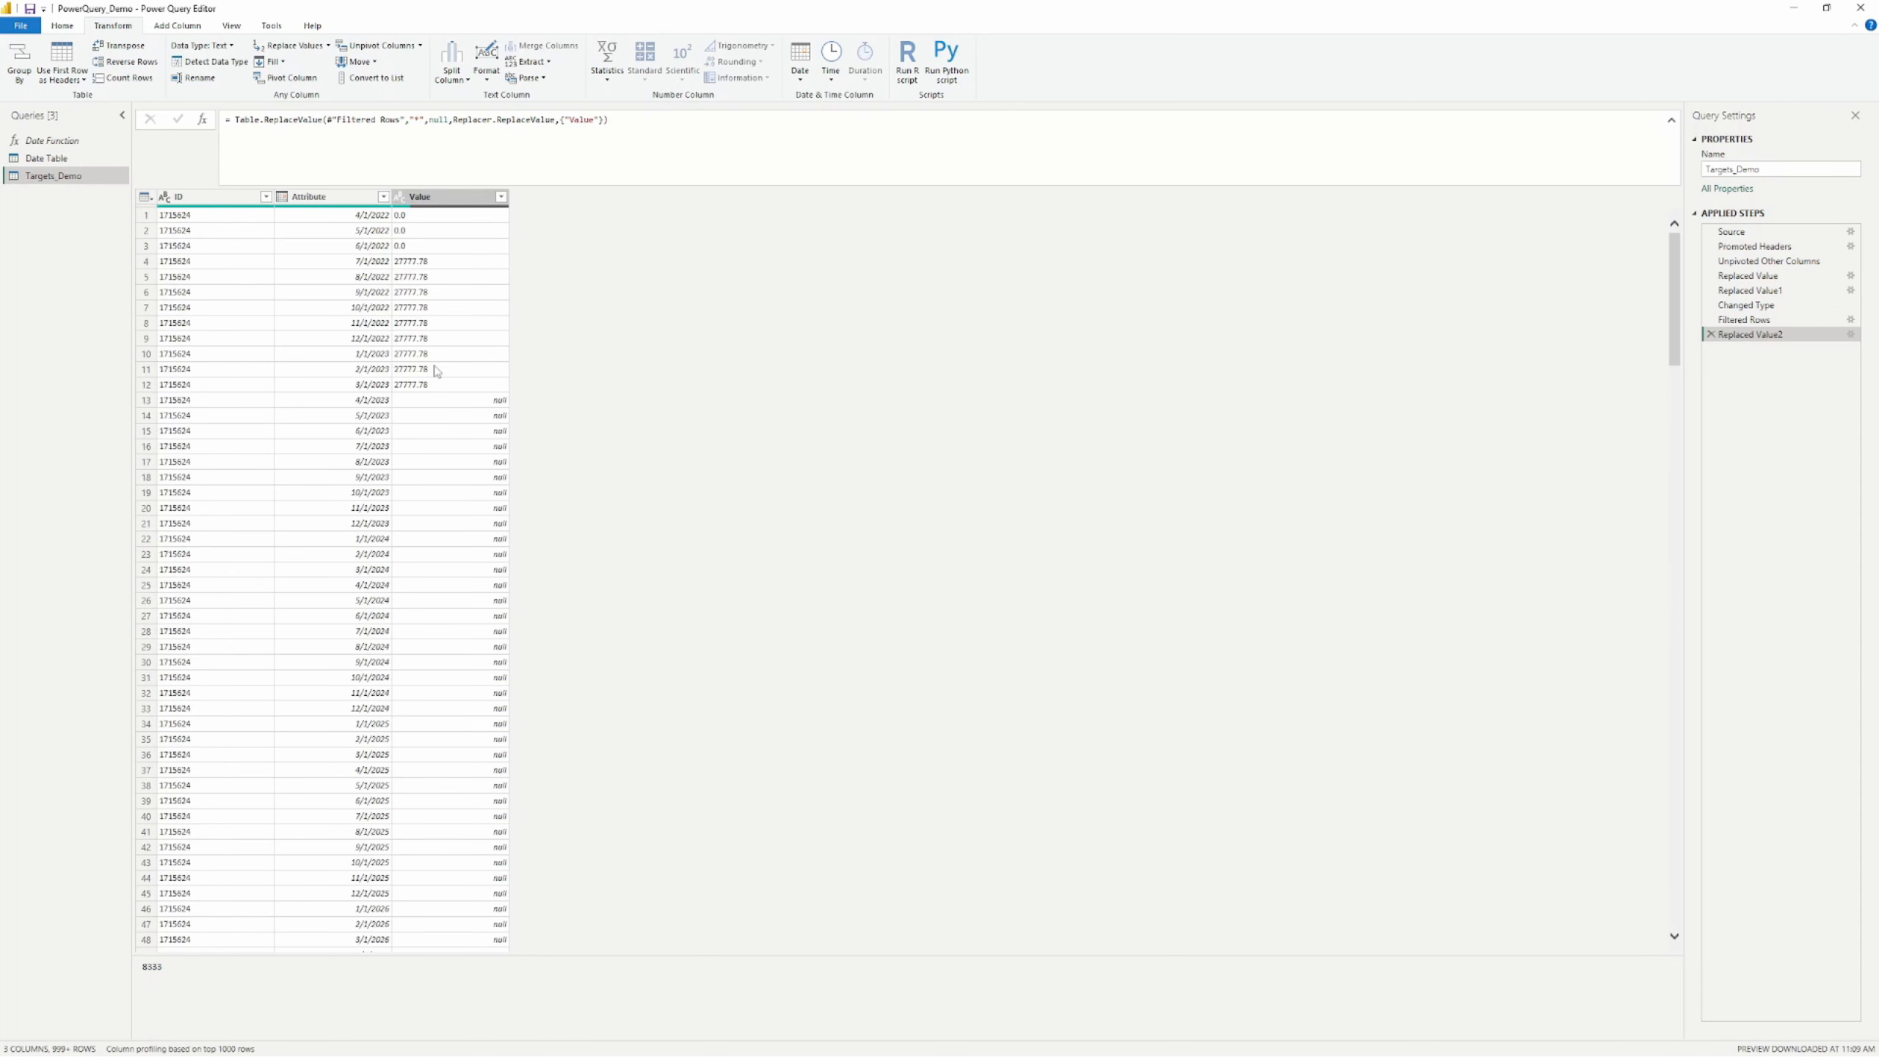
{"action": "left_click", "coordinate": [436, 196]}
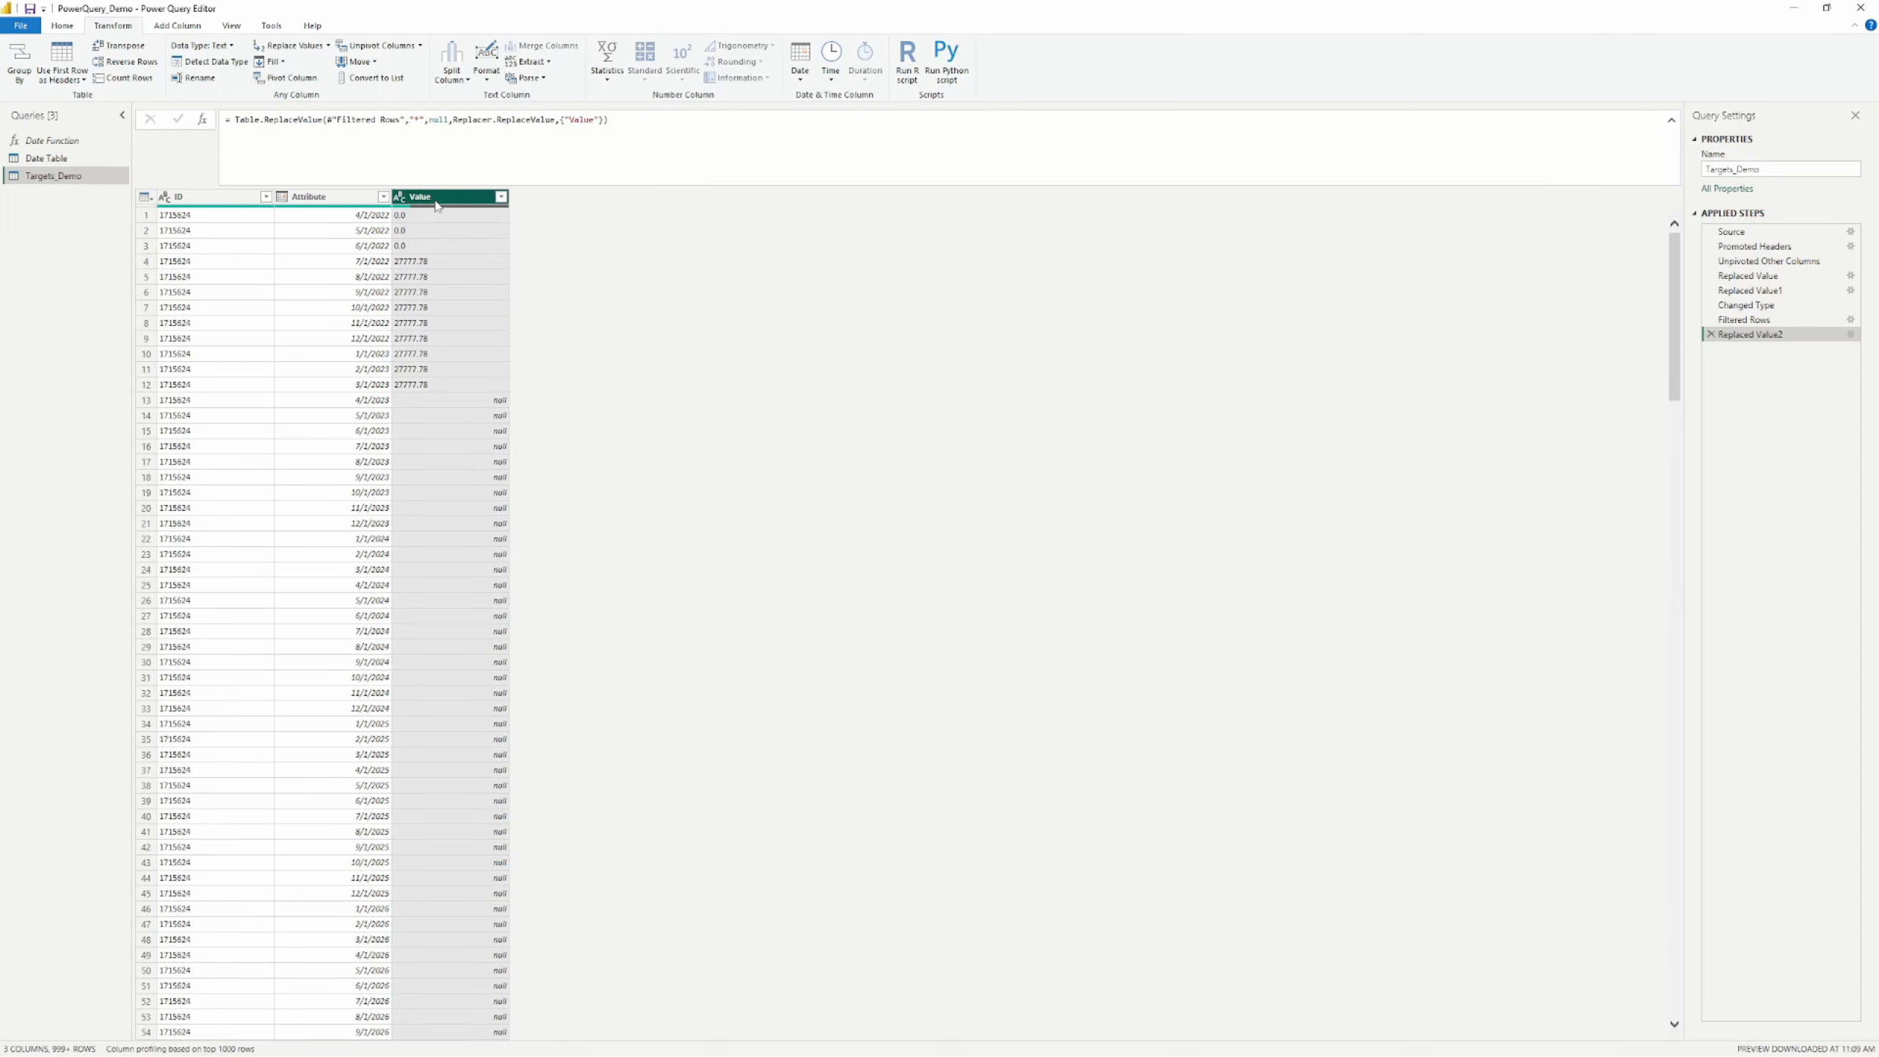
{"action": "right_click", "coordinate": [436, 198]}
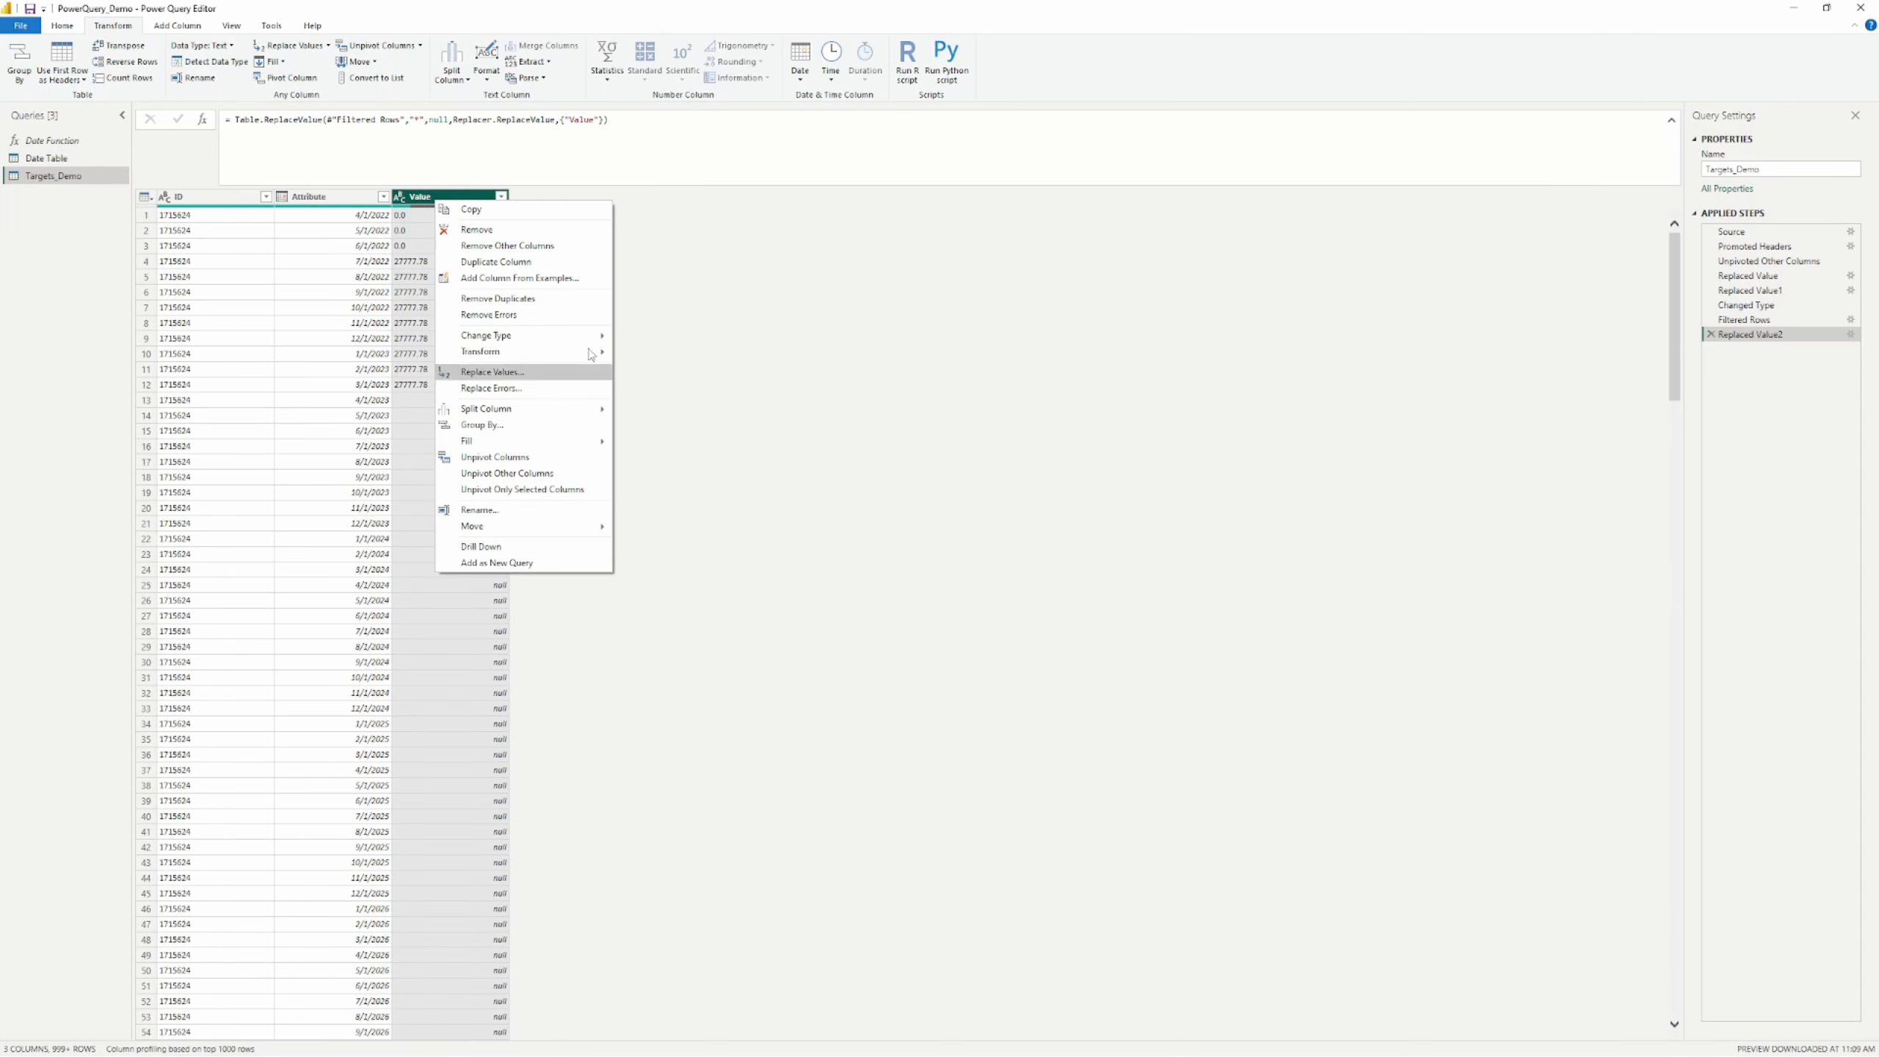
{"action": "left_click", "coordinate": [864, 353]}
{"action": "left_click", "coordinate": [430, 384]}
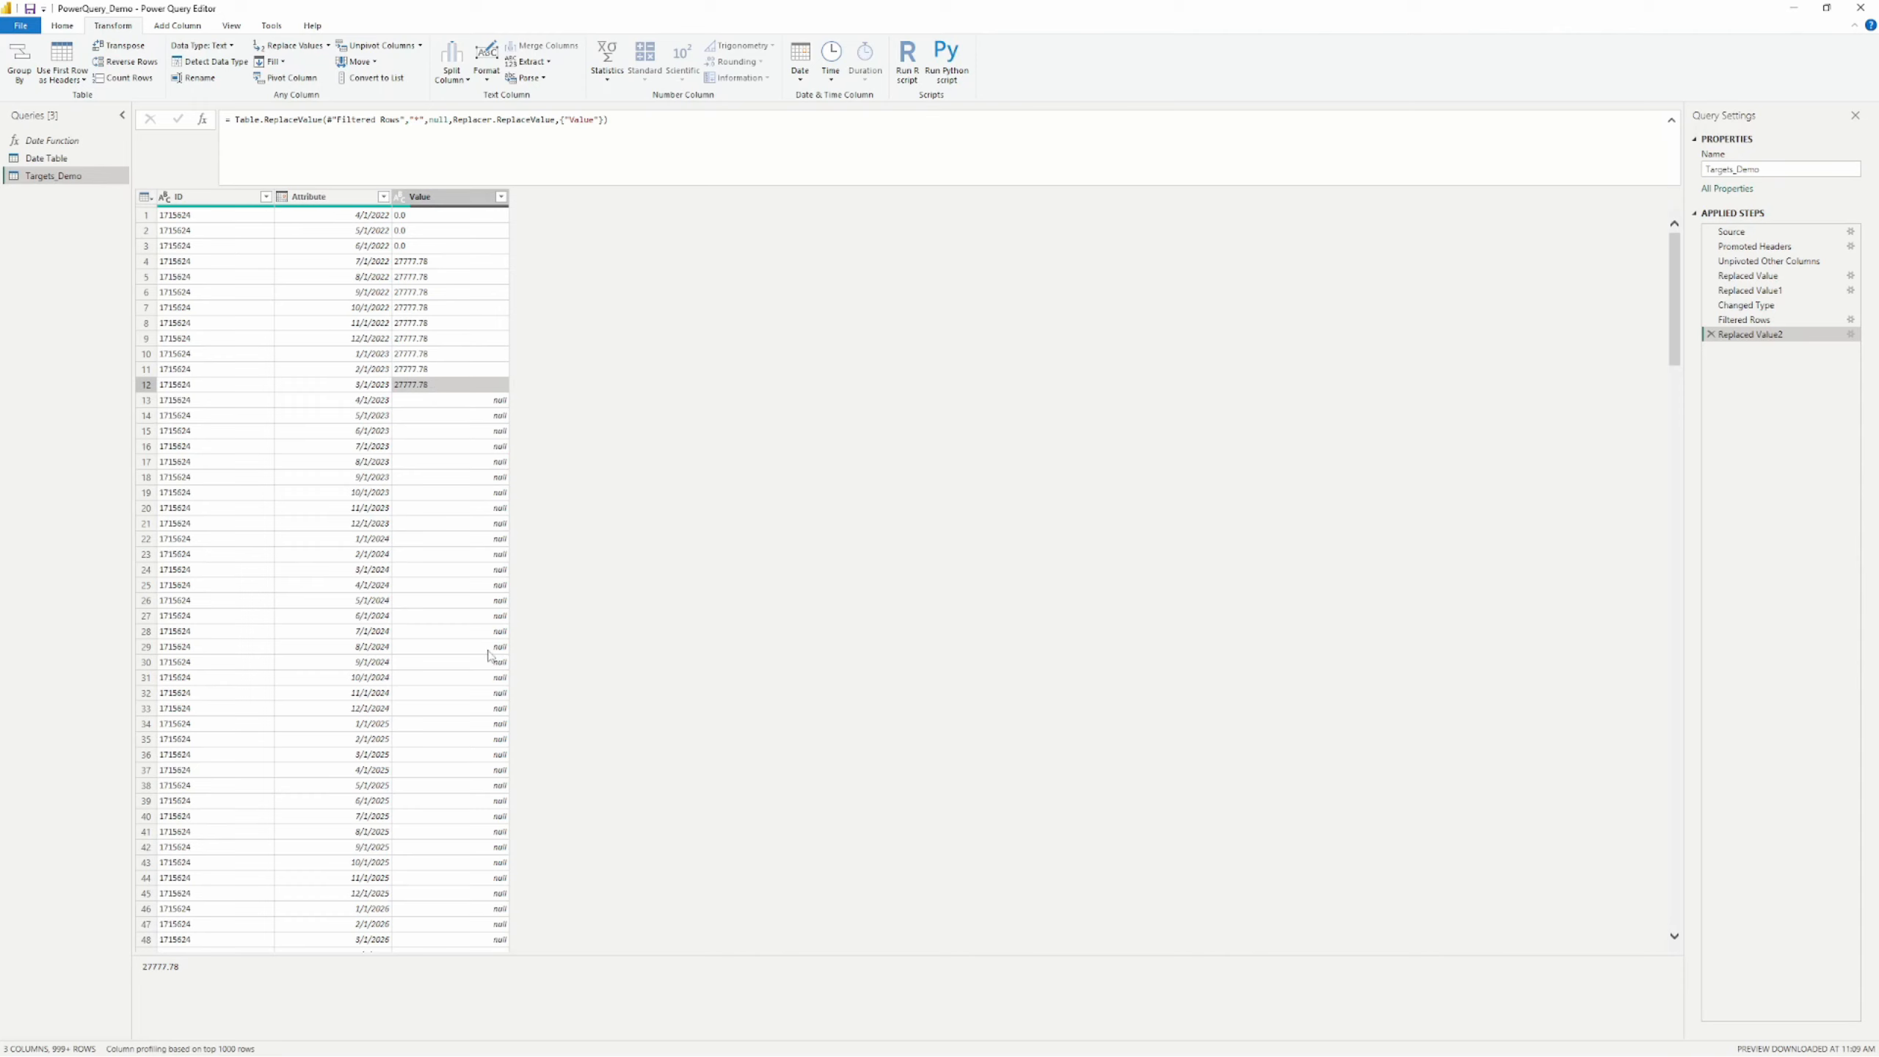
Step: Fill the Value column down so each null takes the last value above it
{"action": "right_click", "coordinate": [426, 197]}
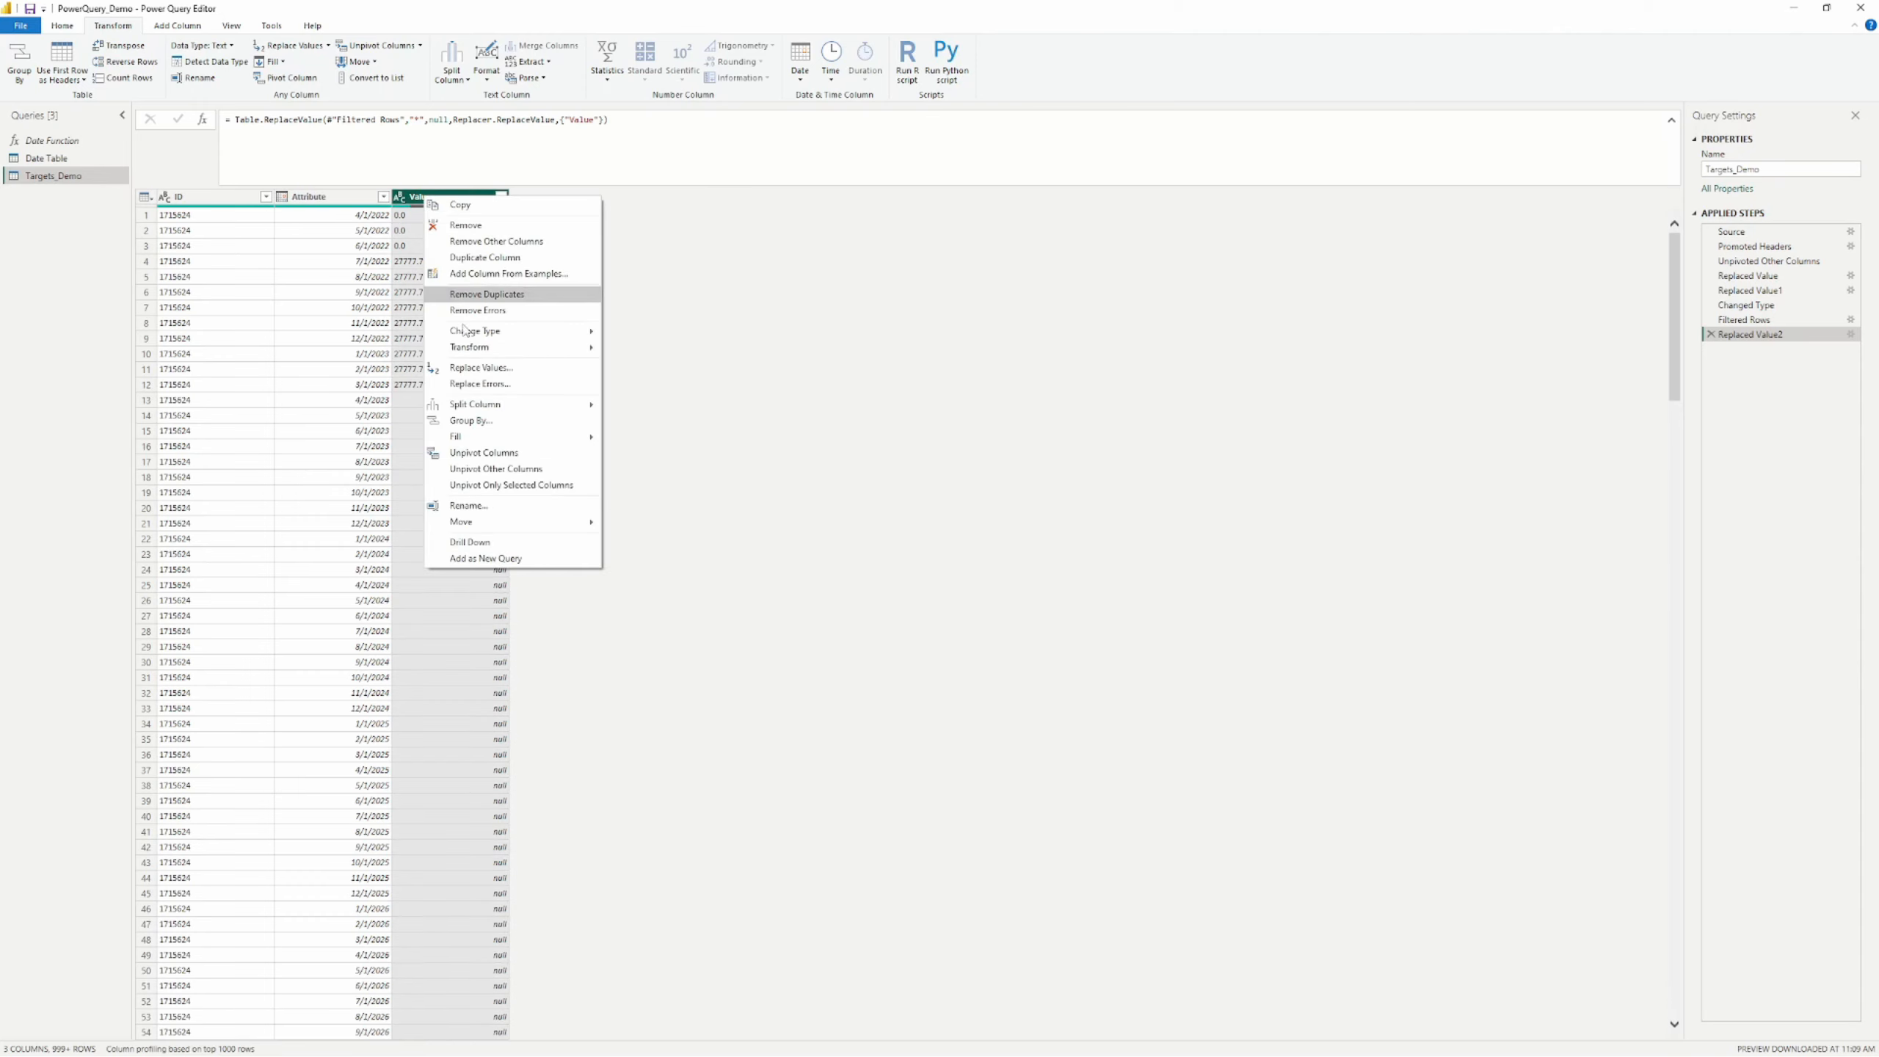
{"action": "mouse_move", "coordinate": [519, 436]}
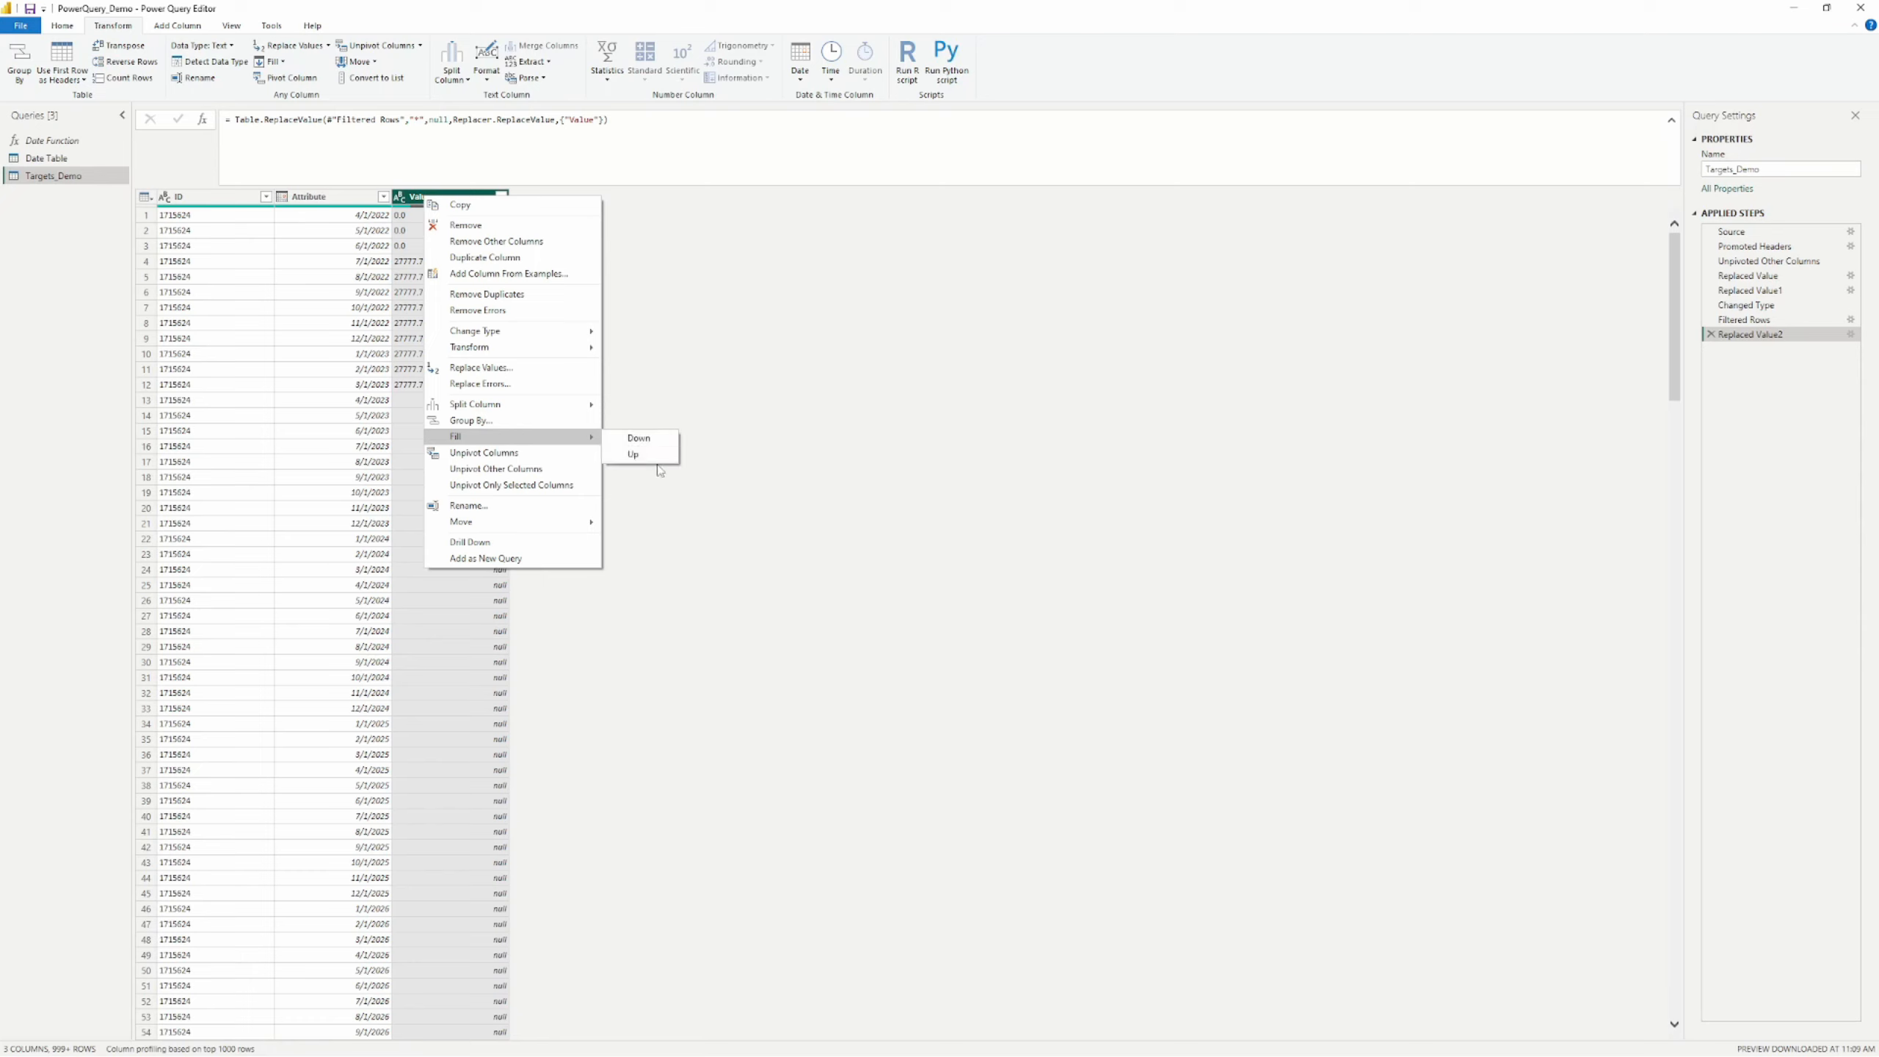
{"action": "left_click", "coordinate": [639, 437]}
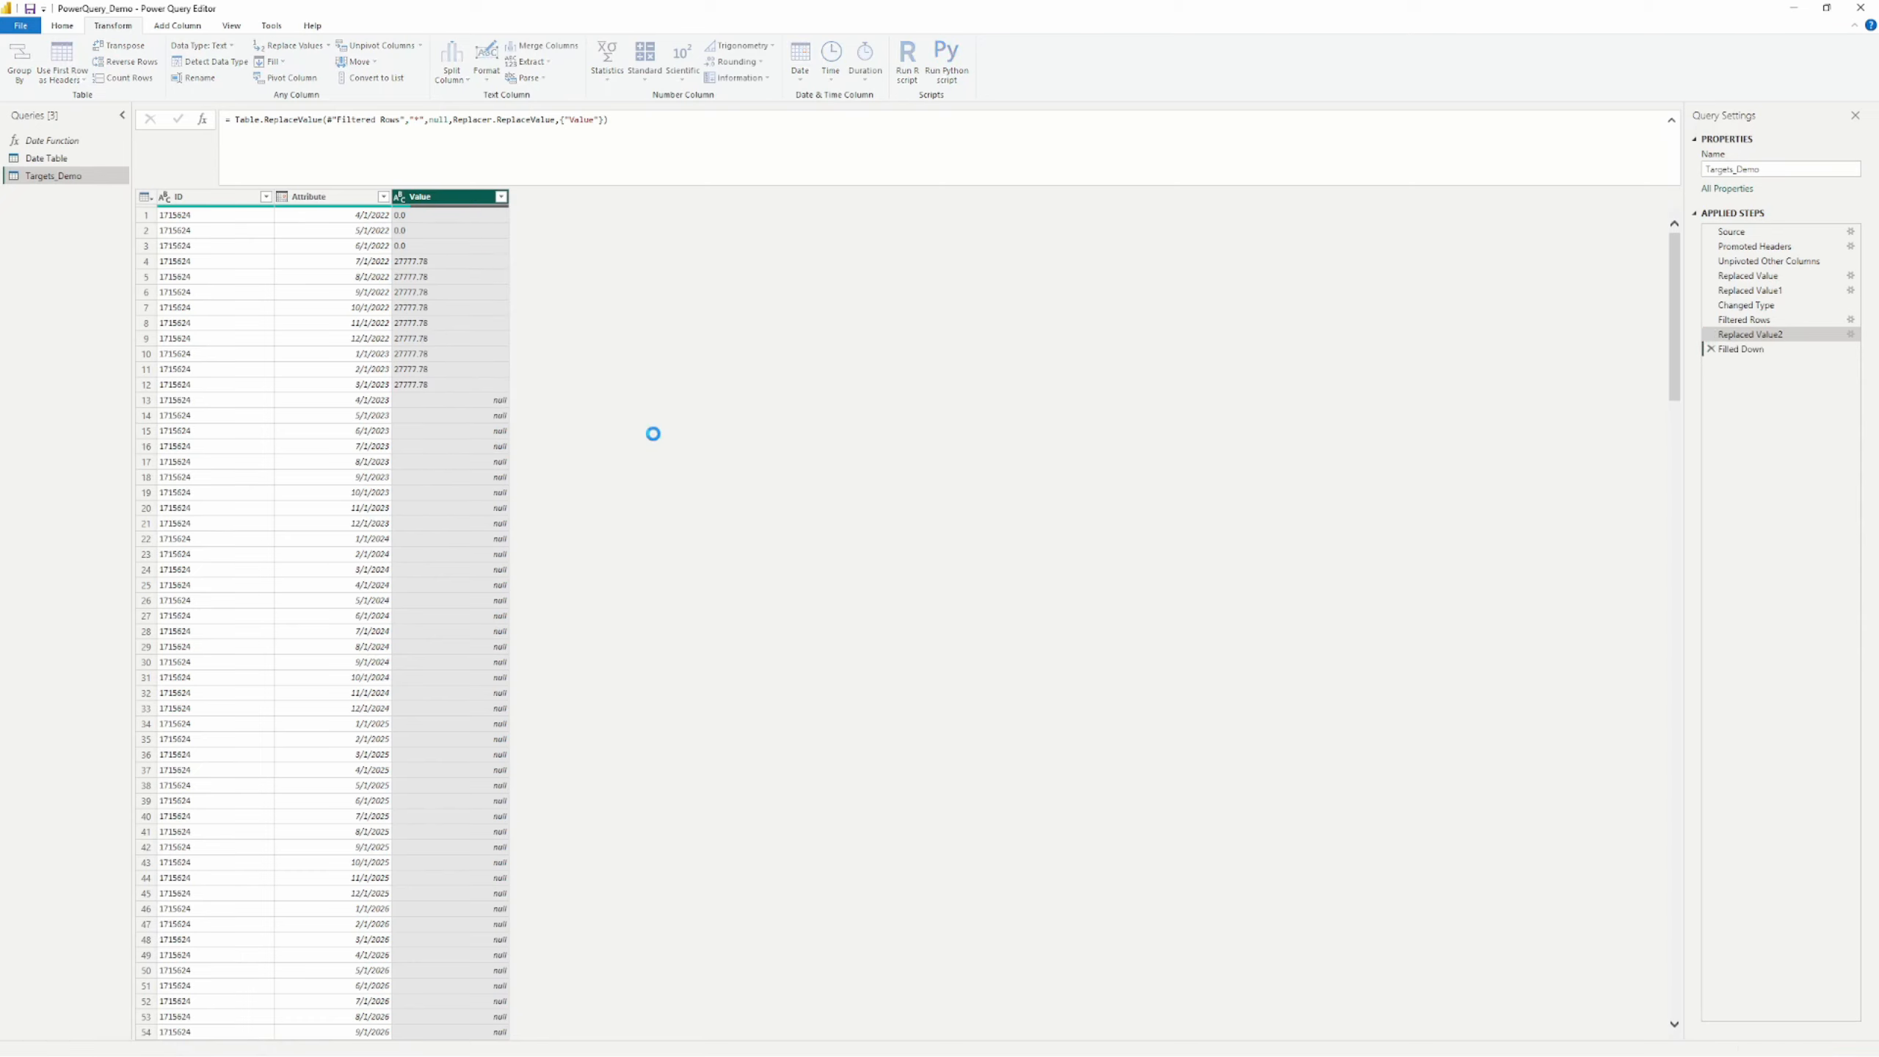
Step: Check the filled Value entries from row 12 through the first ID's last row and across the change to the second ID
{"action": "left_click", "coordinate": [444, 385]}
{"action": "scroll", "coordinate": [444, 392], "scroll_direction": "down", "scroll_amount": 5}
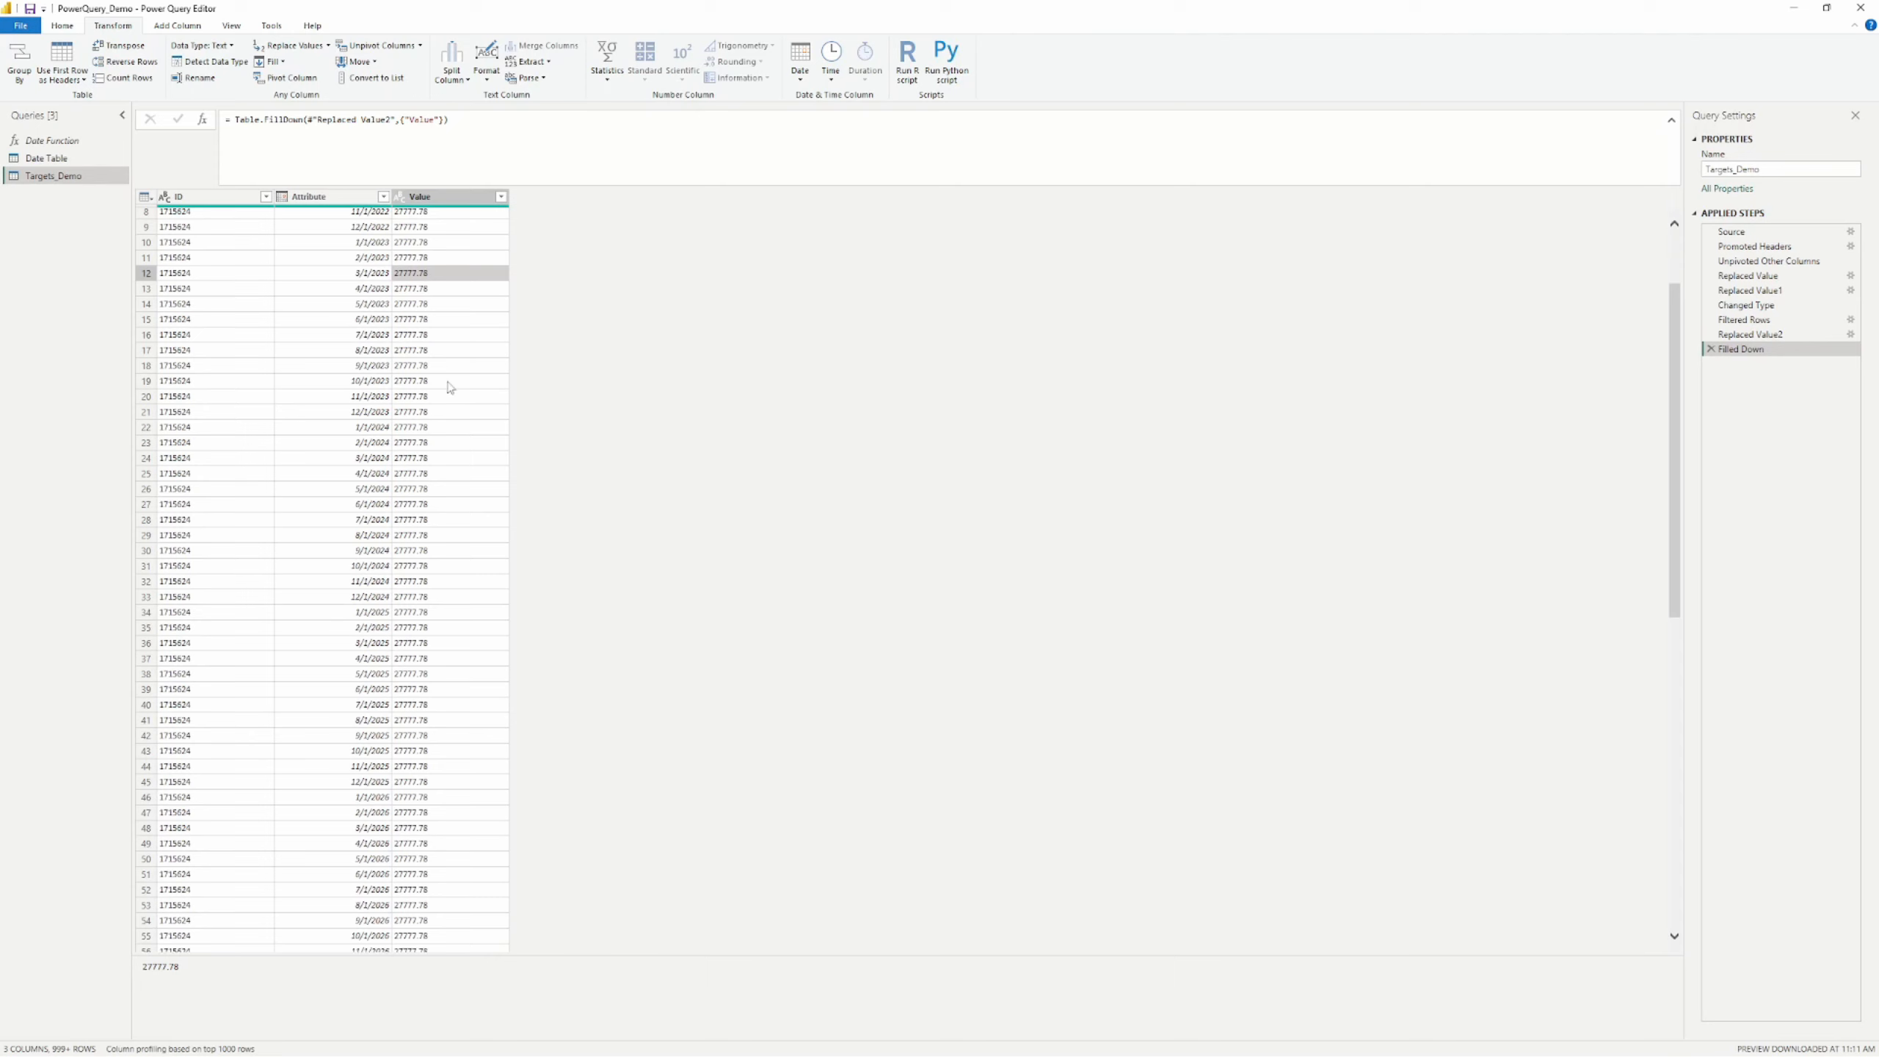
{"action": "scroll", "coordinate": [417, 574], "scroll_direction": "down", "scroll_amount": 12}
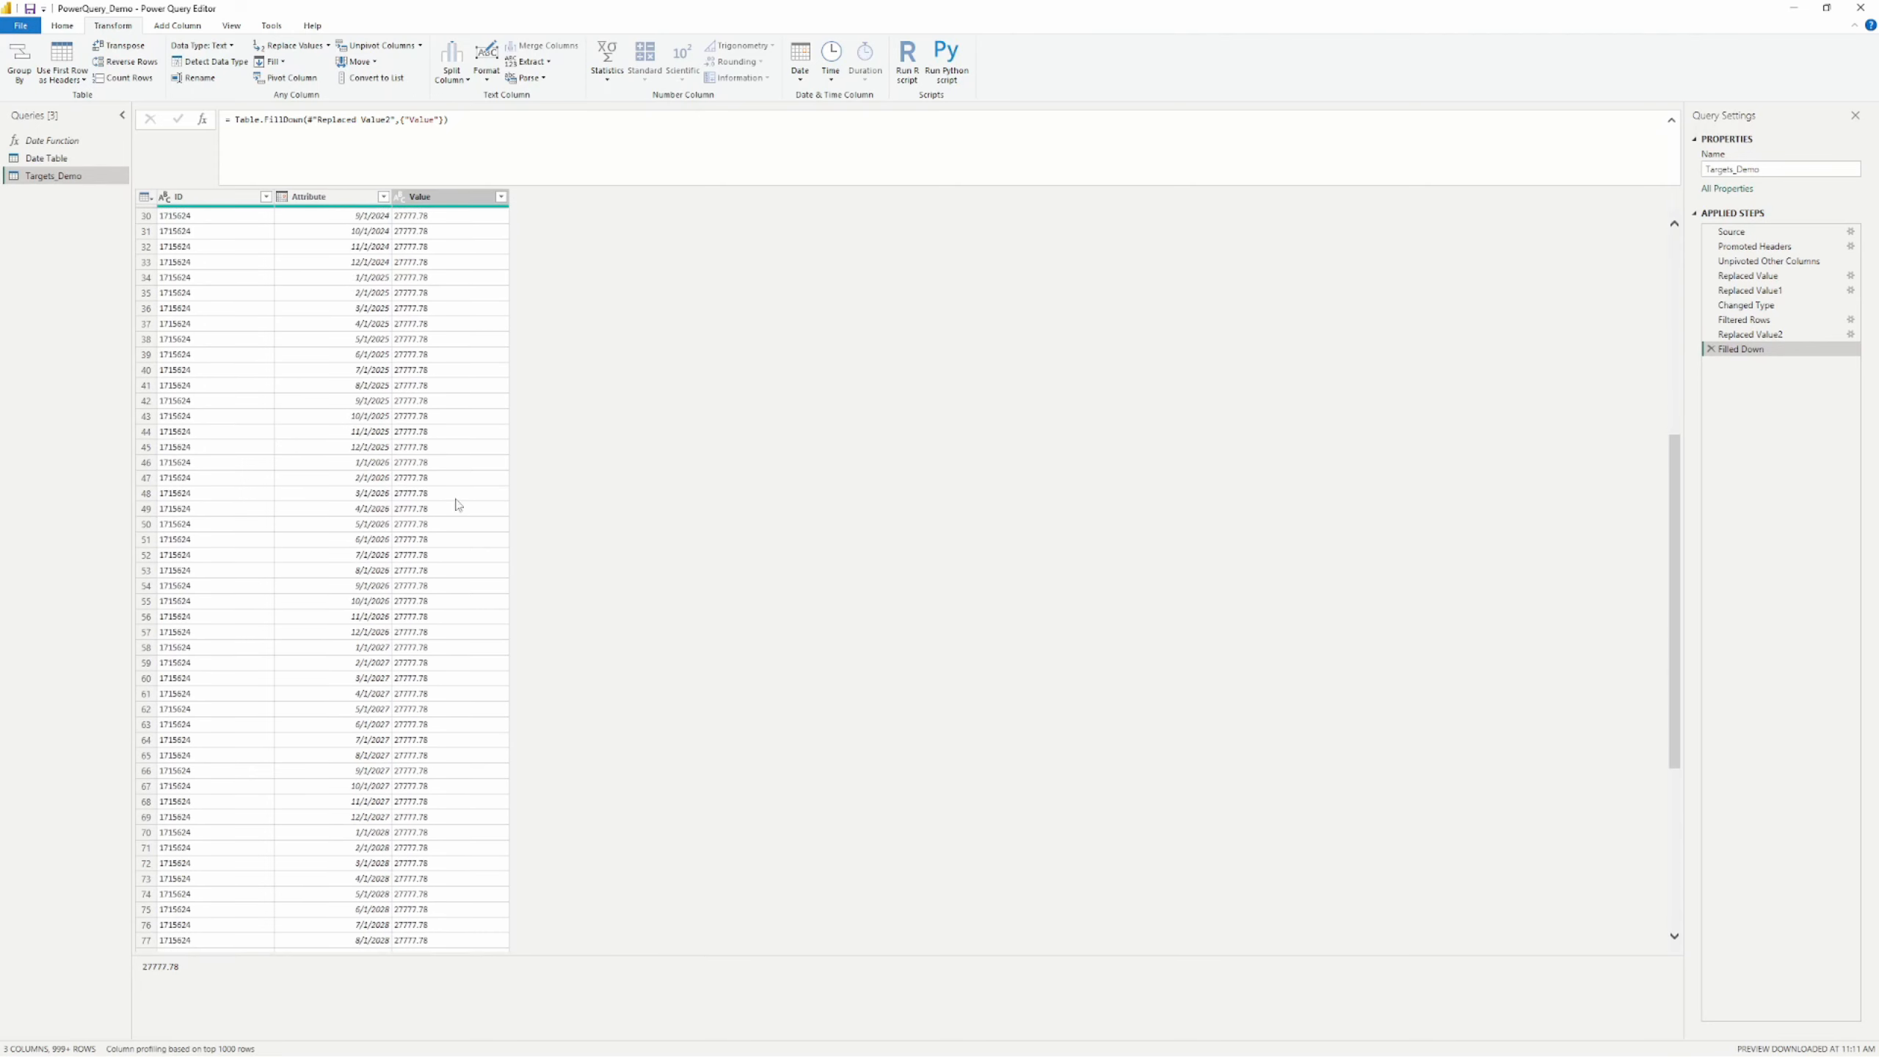
{"action": "scroll", "coordinate": [459, 454], "scroll_direction": "down", "scroll_amount": 7}
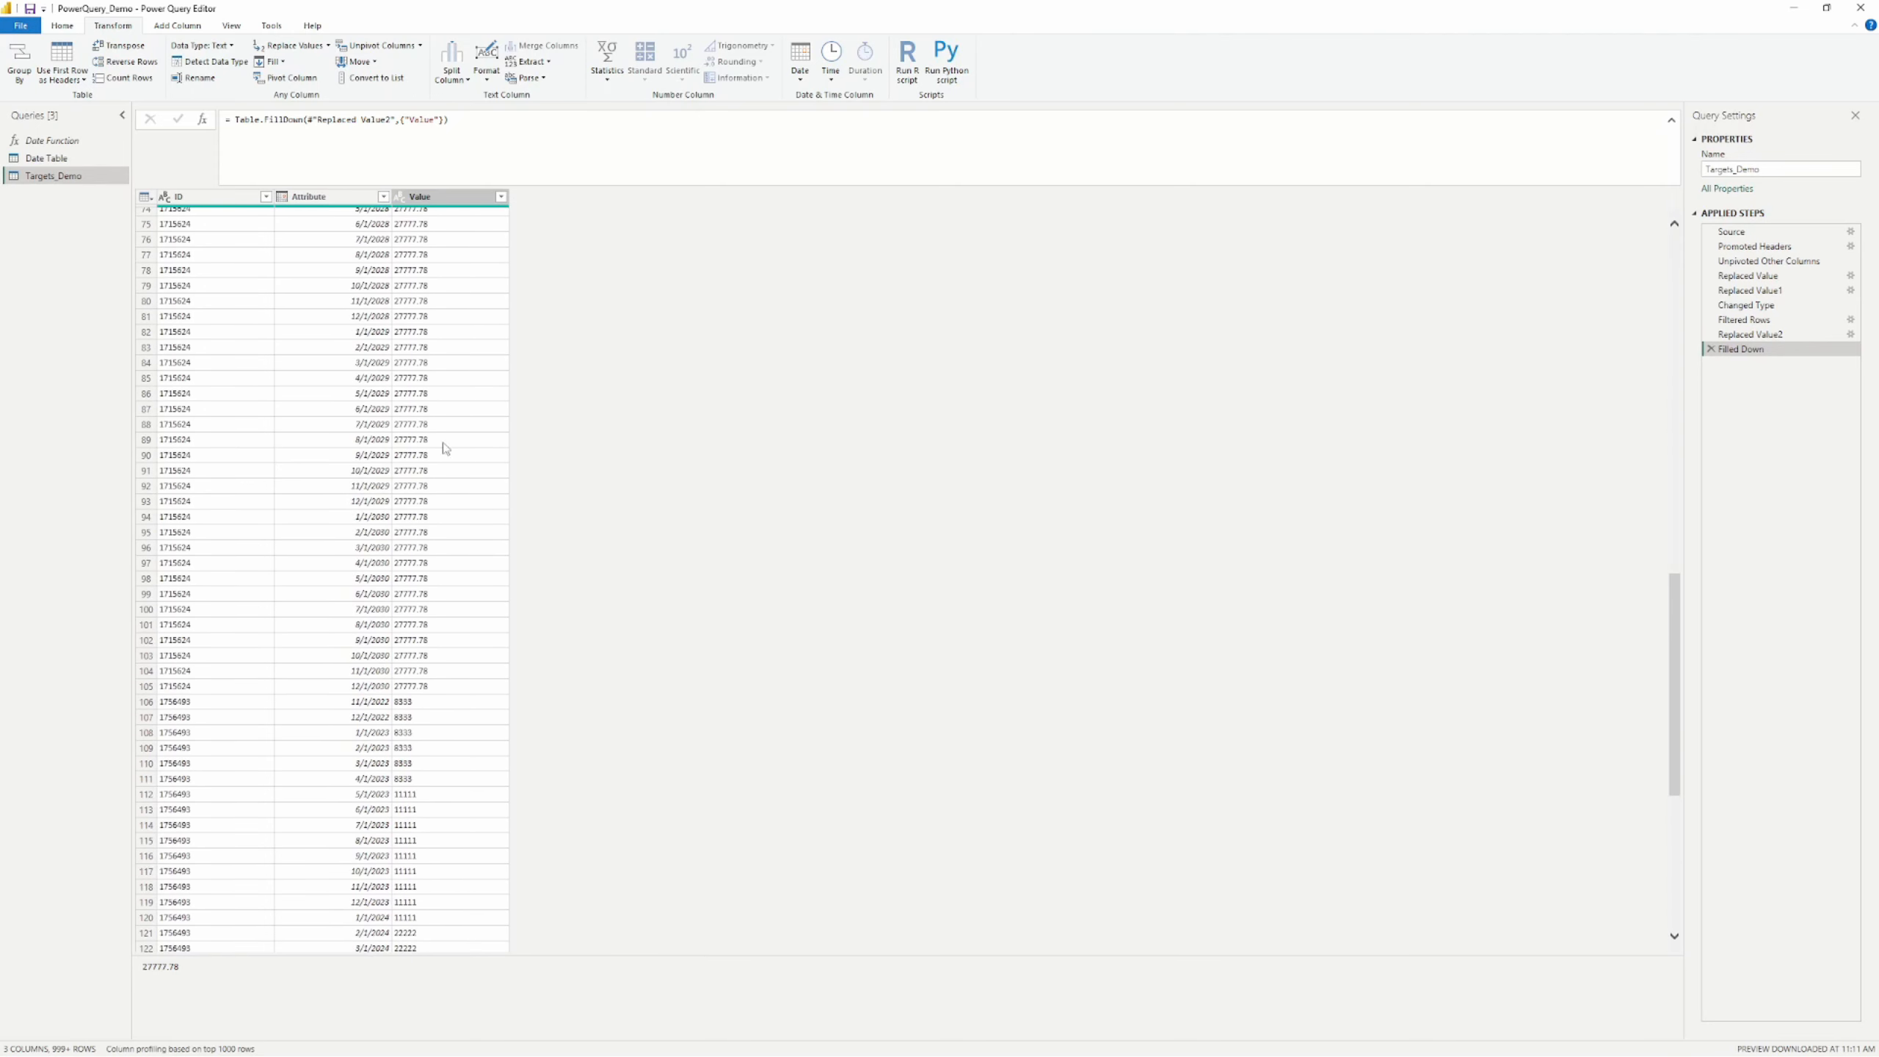
{"action": "left_click", "coordinate": [429, 702]}
{"action": "left_click", "coordinate": [433, 688]}
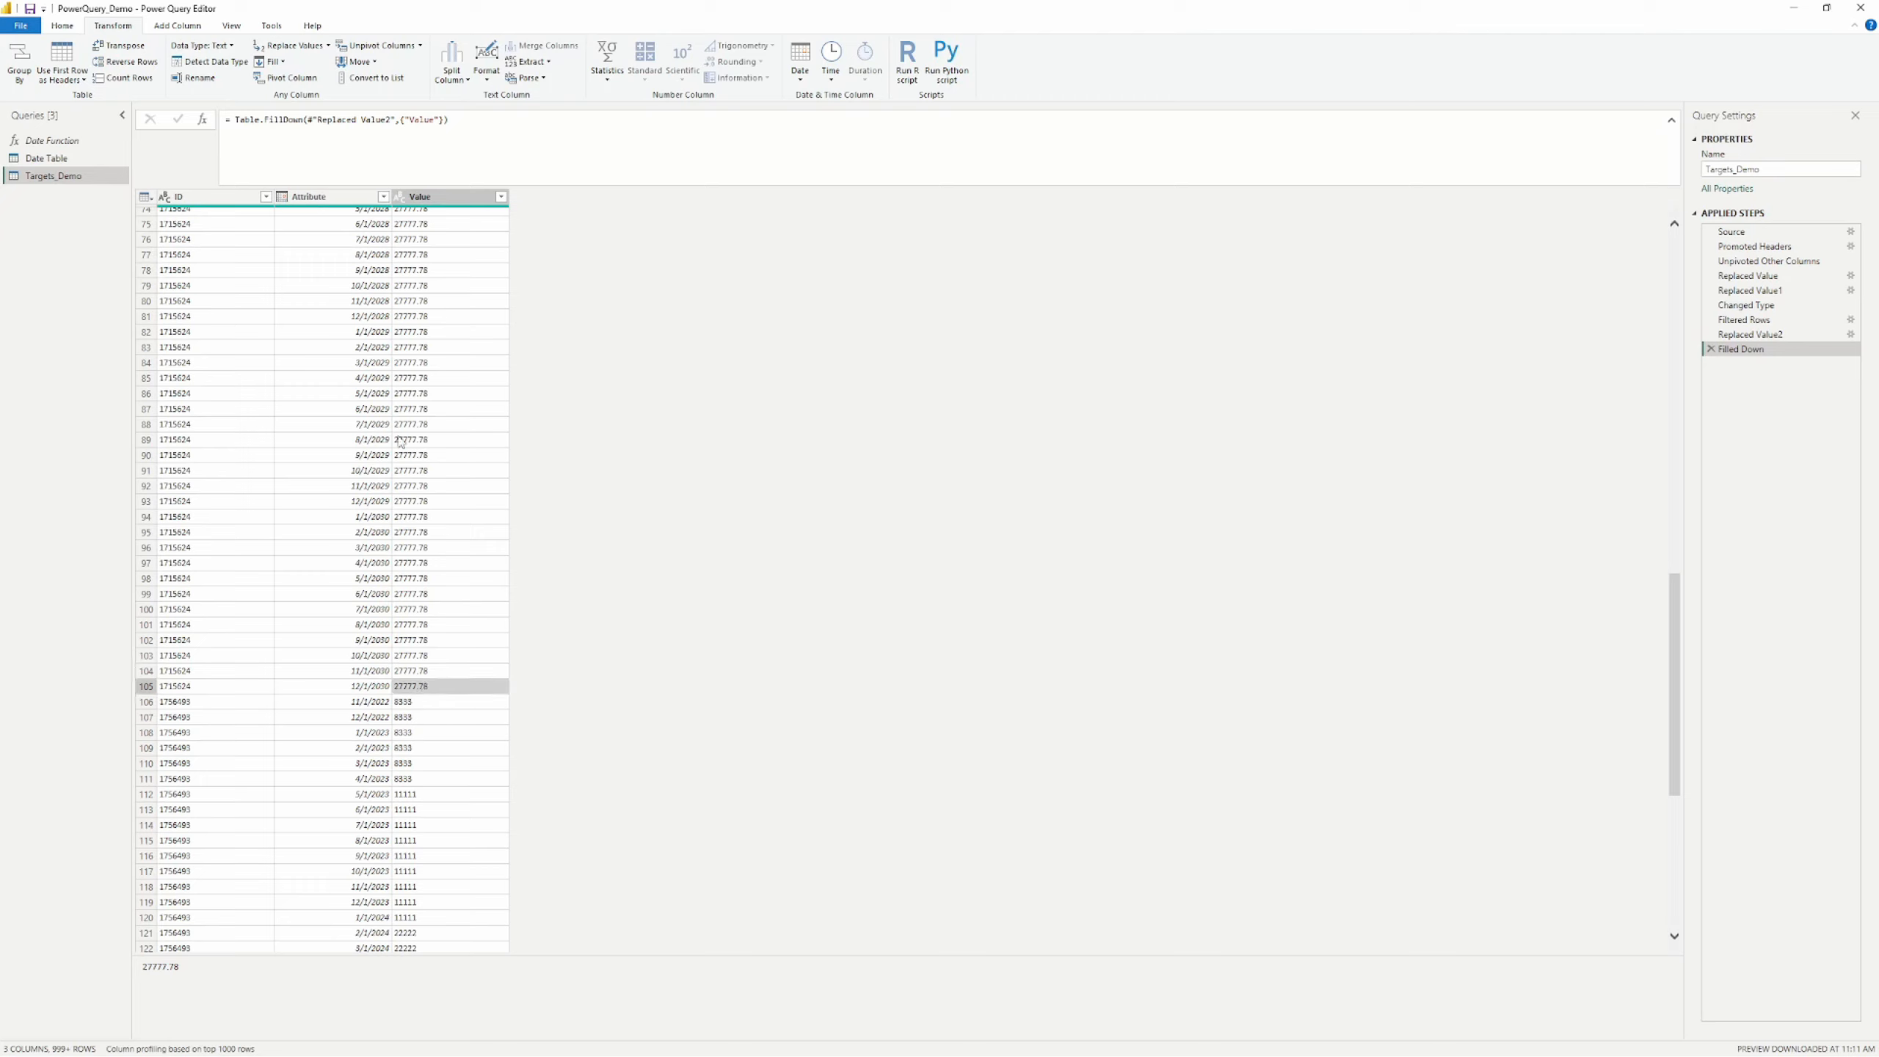
{"action": "scroll", "coordinate": [470, 703], "scroll_direction": "down", "scroll_amount": 3}
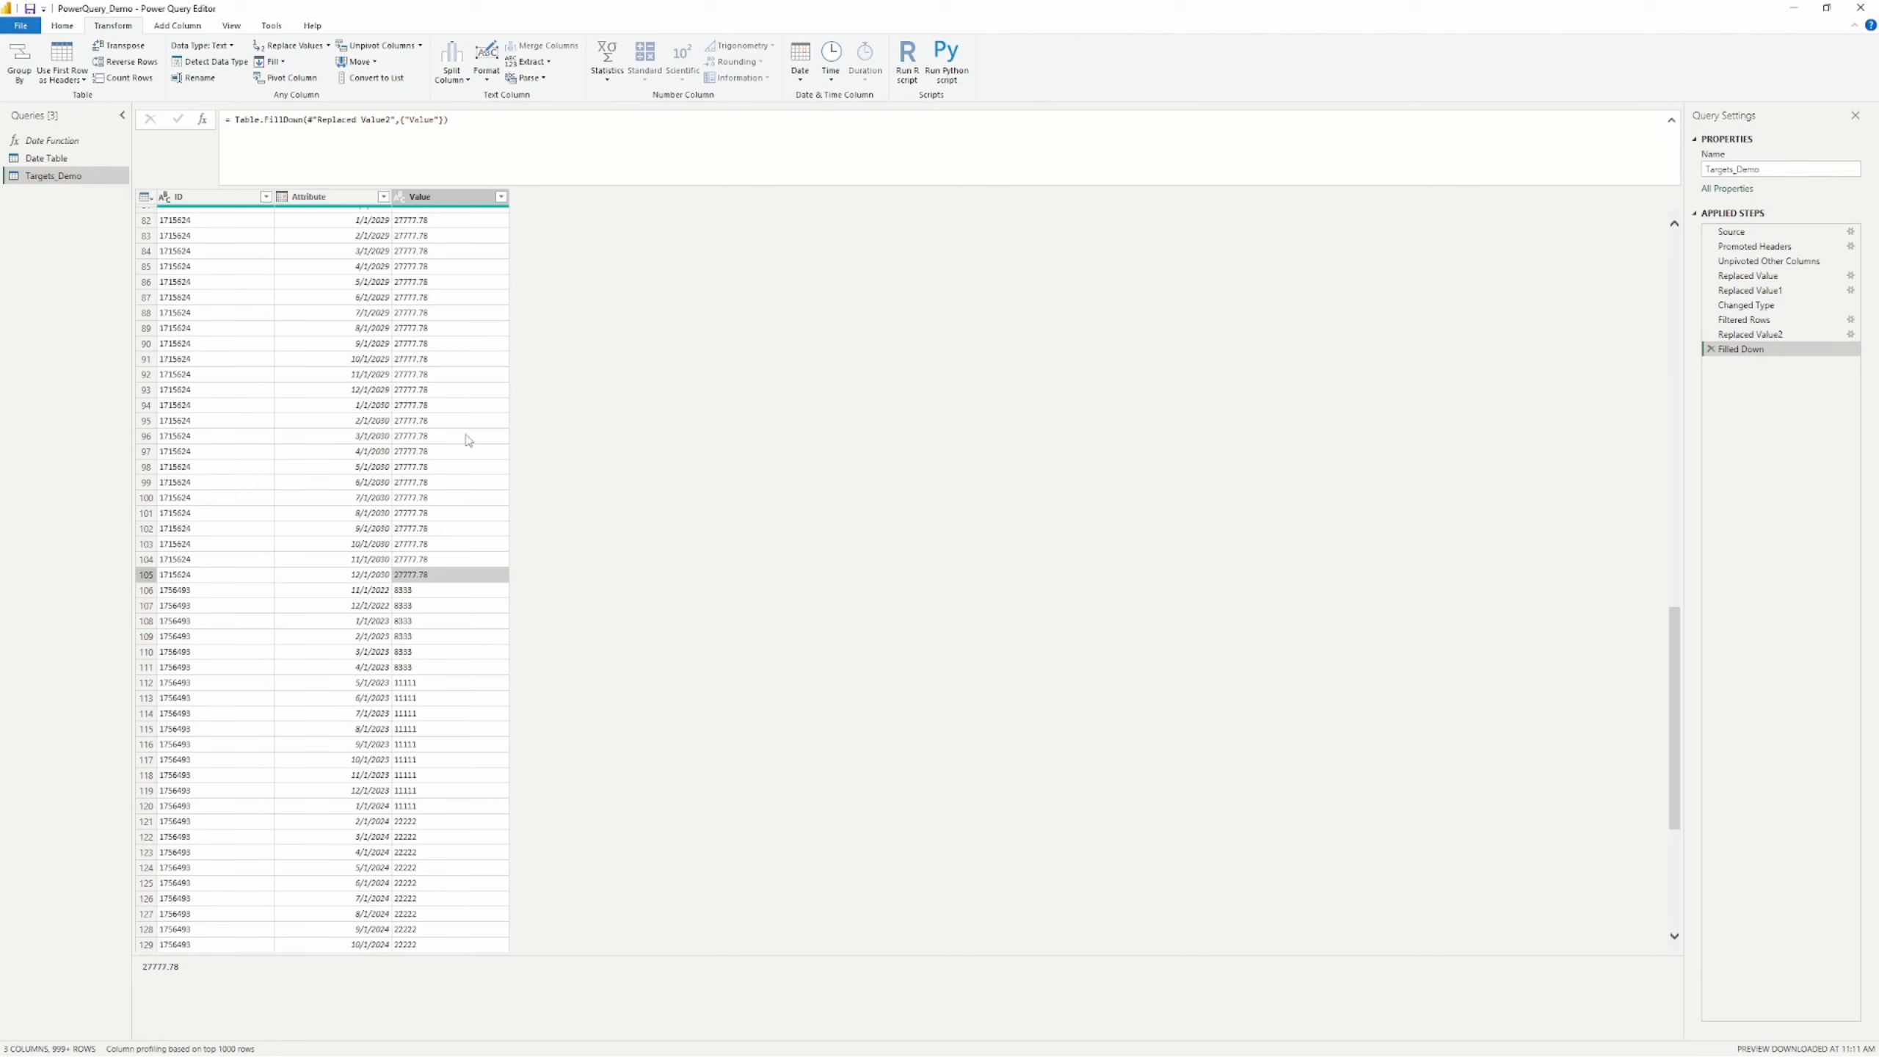
{"action": "scroll", "coordinate": [447, 508], "scroll_direction": "up", "scroll_amount": 20}
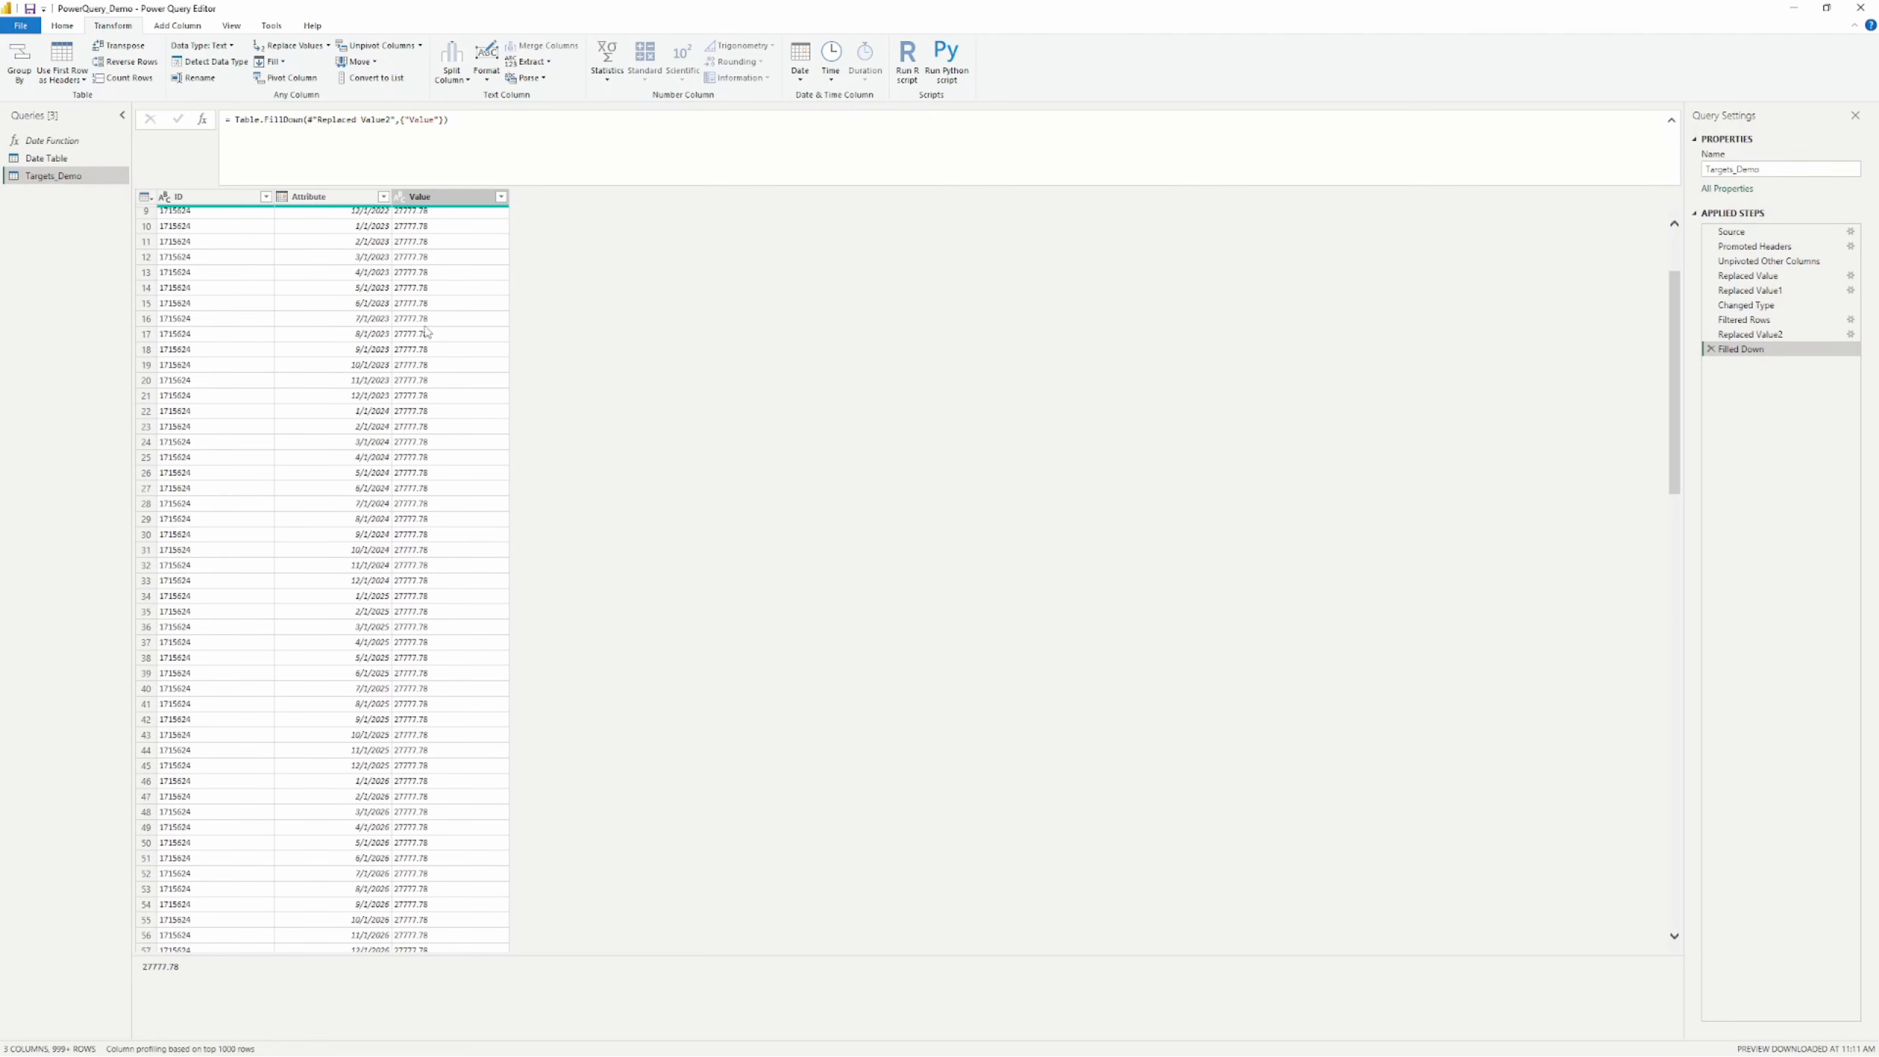
{"action": "scroll", "coordinate": [457, 348], "scroll_direction": "up", "scroll_amount": 3}
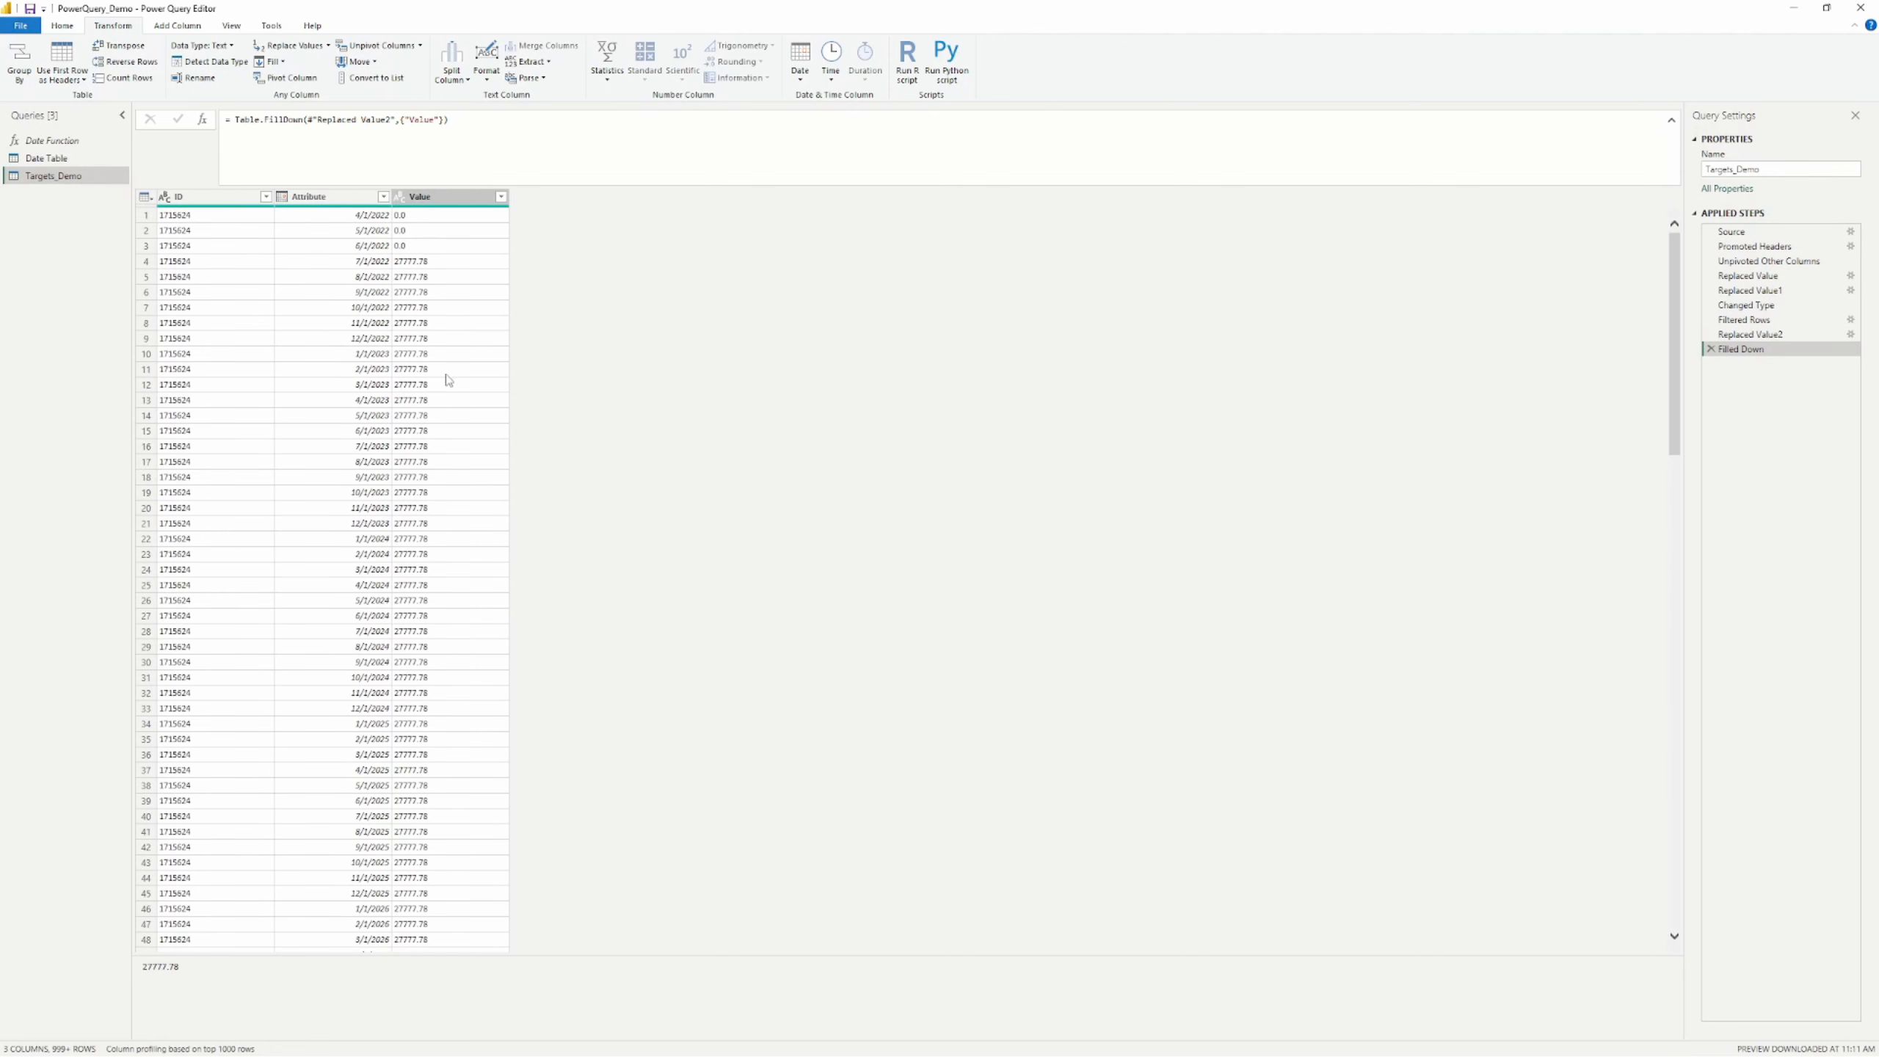
{"action": "scroll", "coordinate": [447, 379], "scroll_direction": "down", "scroll_amount": 20}
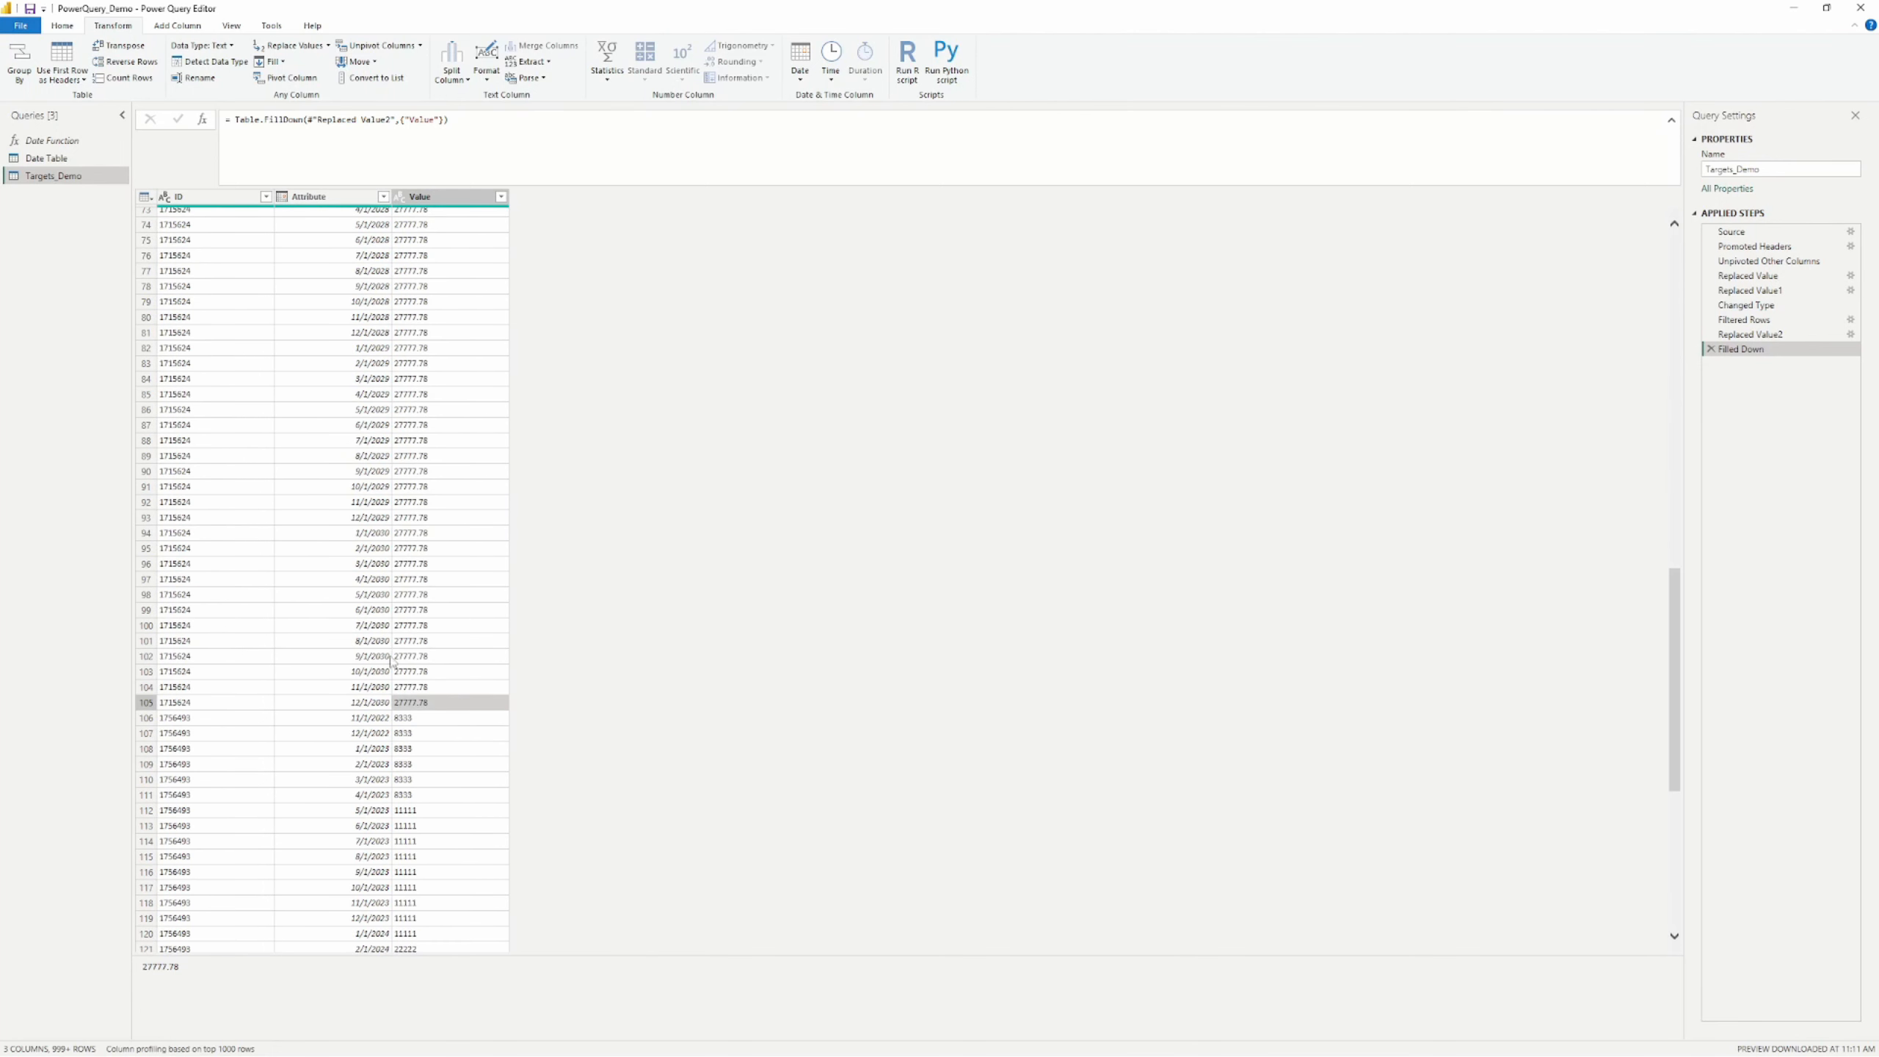
{"action": "scroll", "coordinate": [267, 596], "scroll_direction": "up", "scroll_amount": 20}
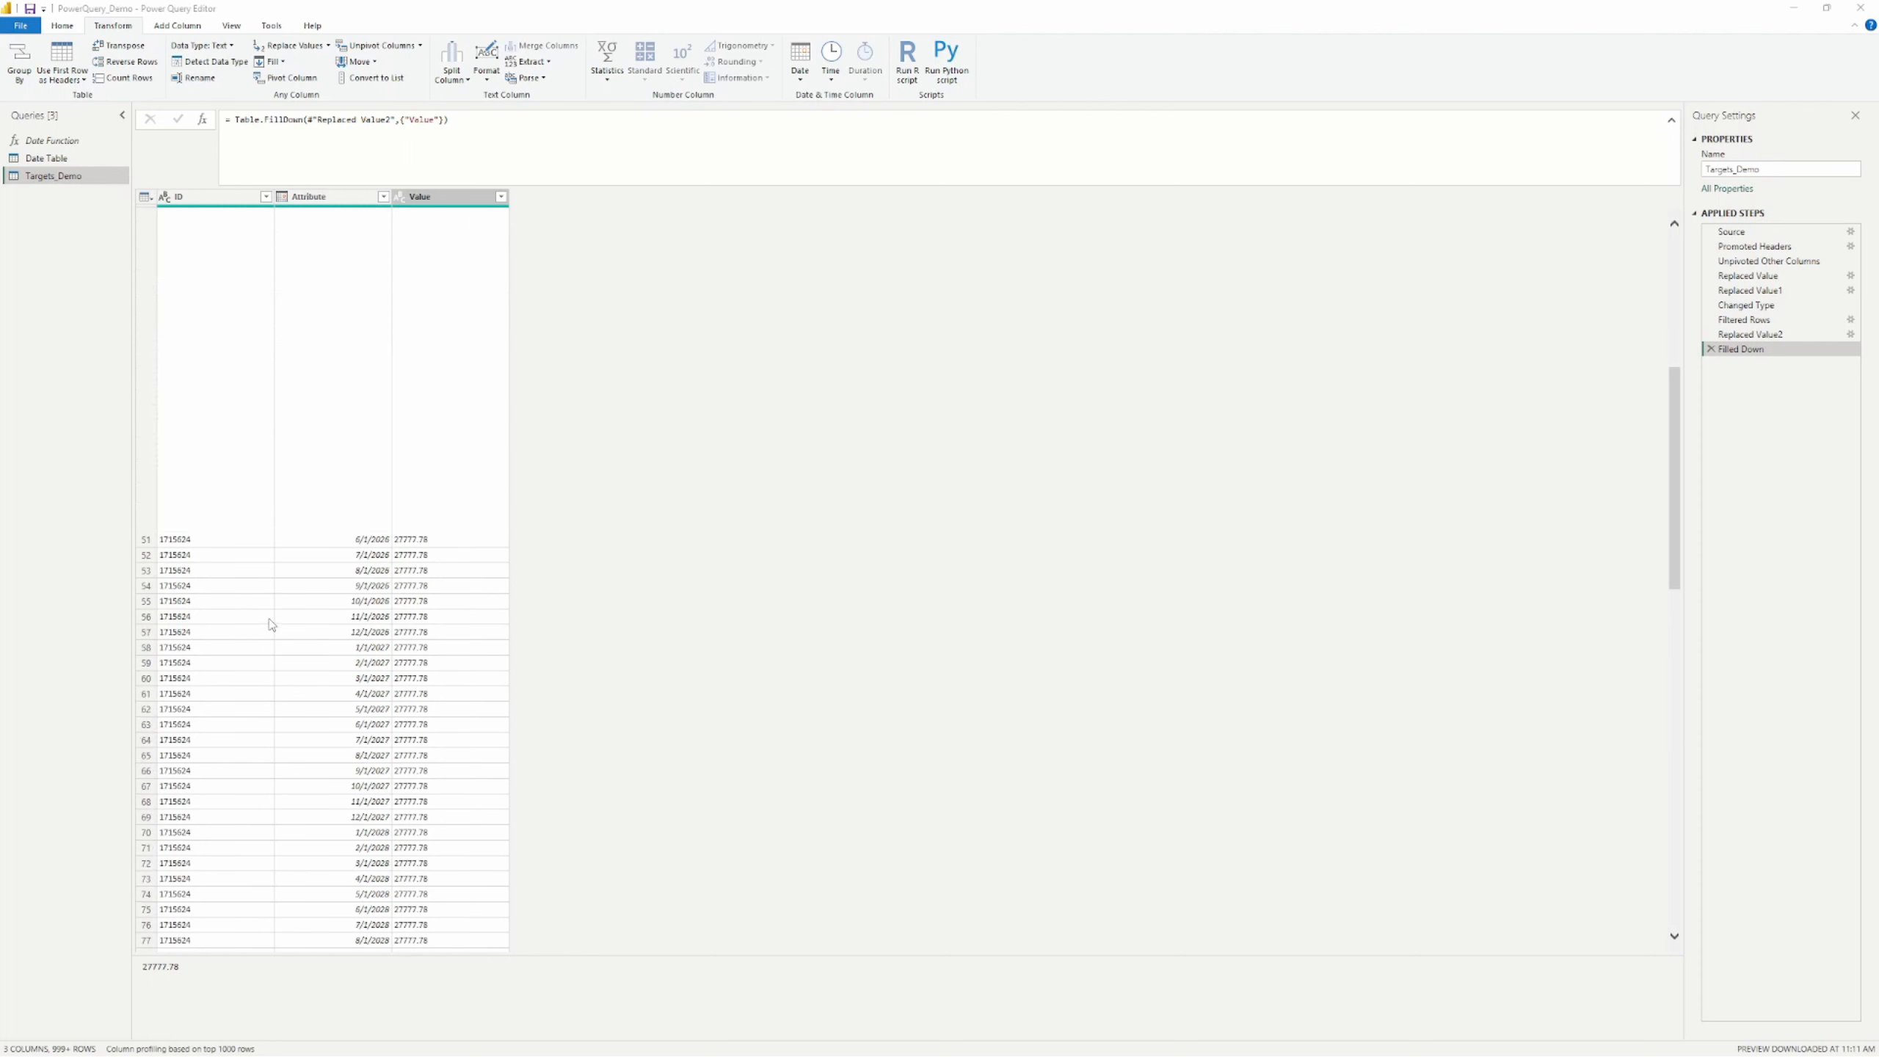
Step: Change the Value column's data type to Fixed decimal number
{"action": "left_click", "coordinate": [340, 199]}
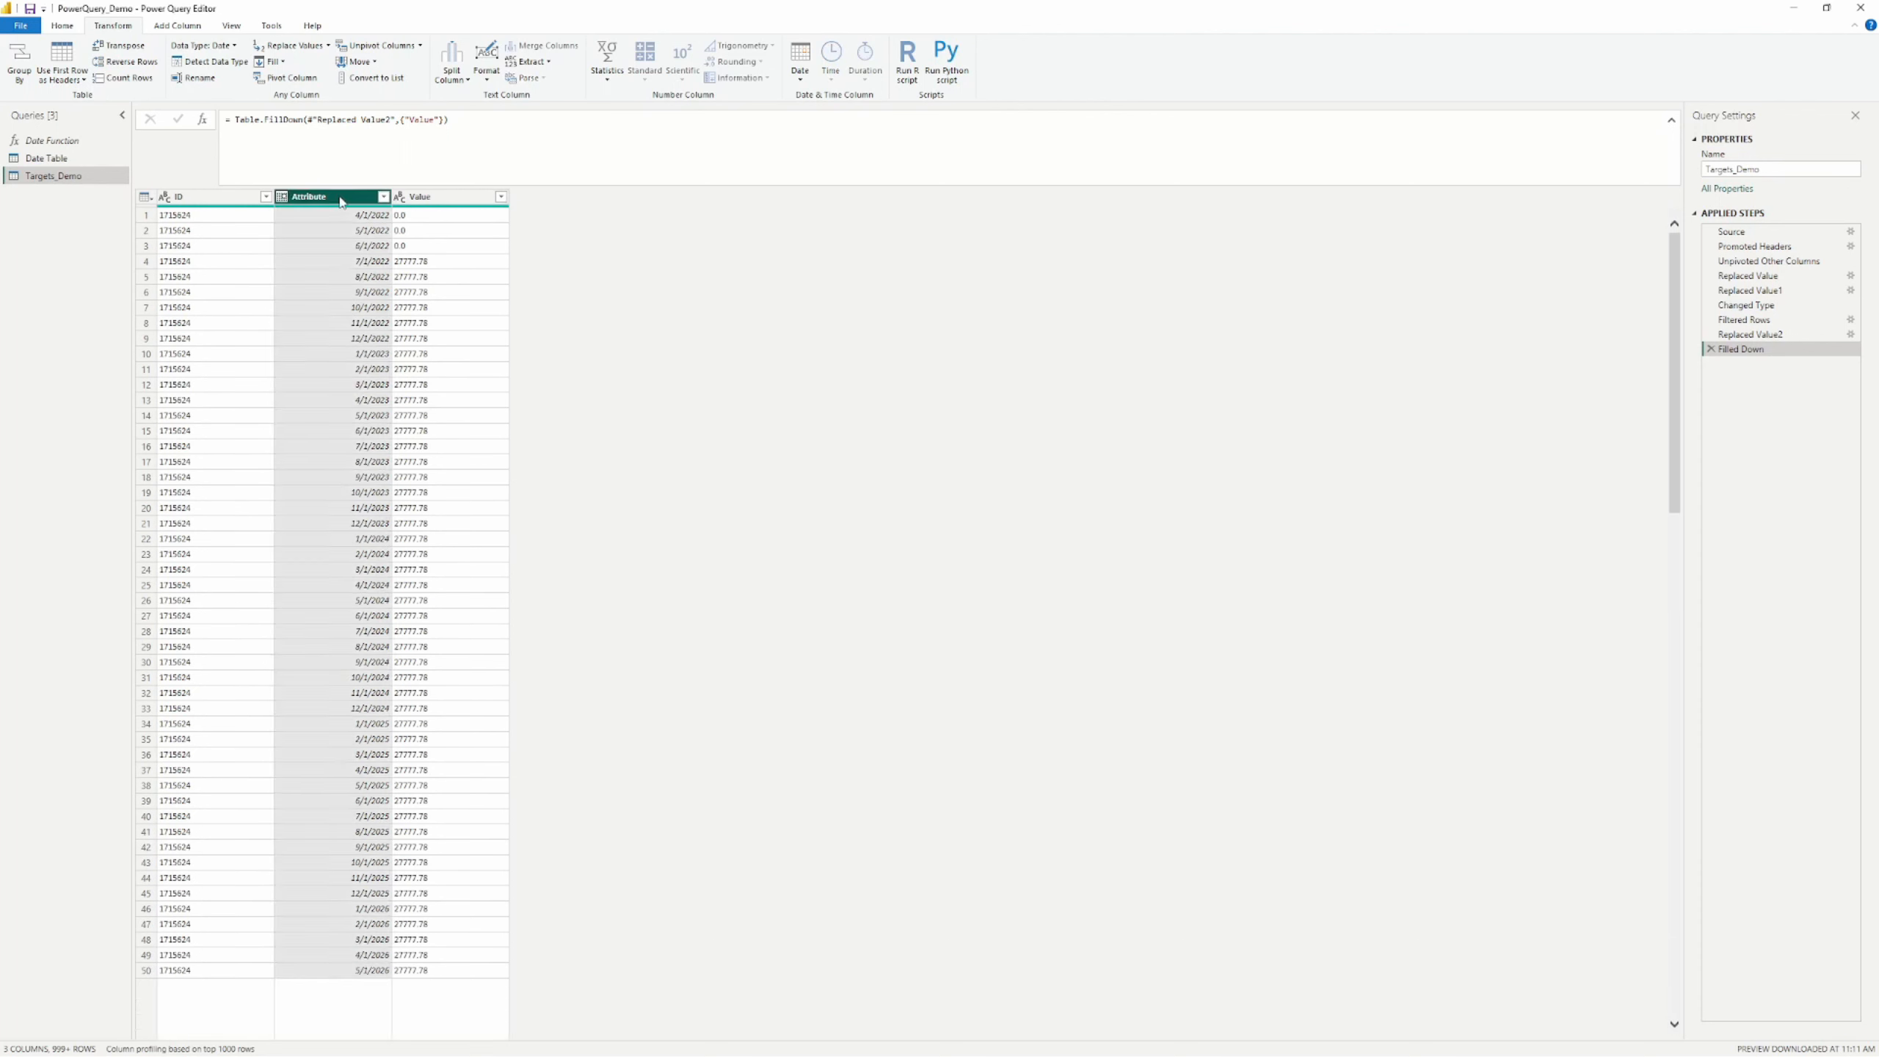
{"action": "left_click", "coordinate": [416, 199]}
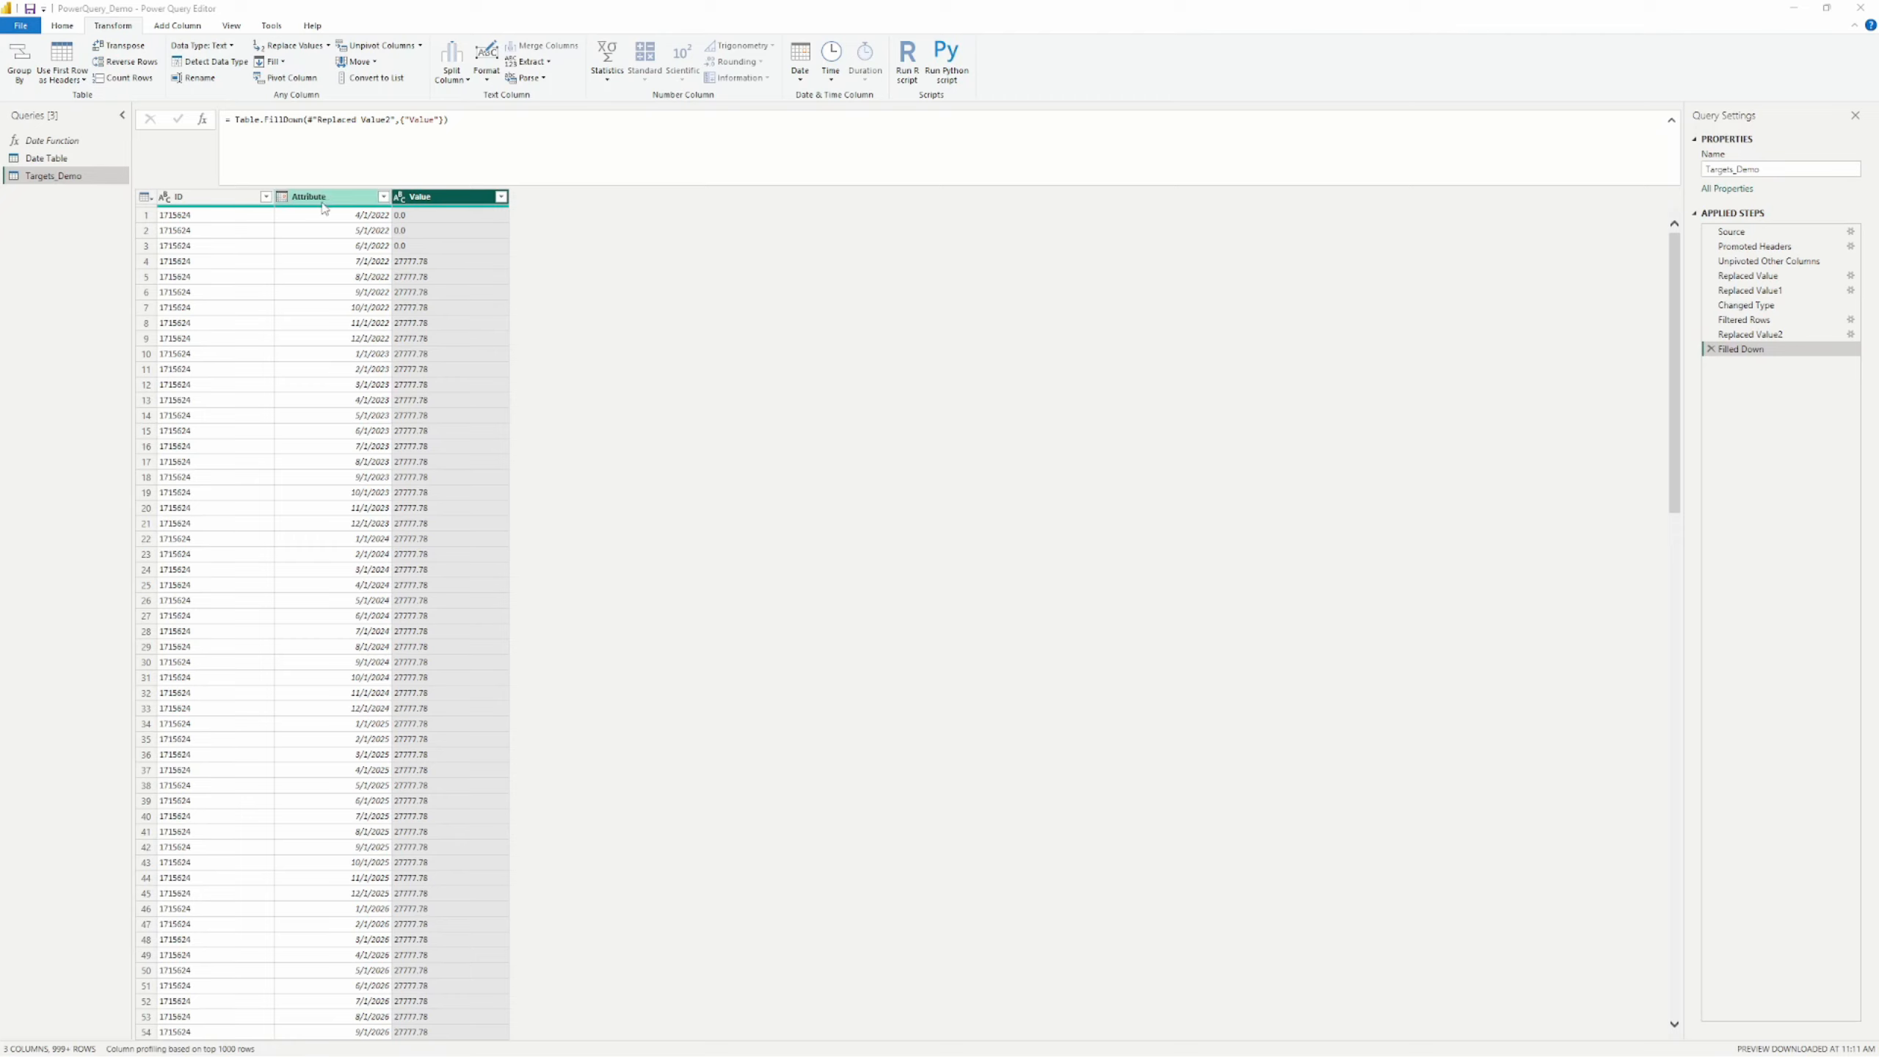
{"action": "left_click", "coordinate": [400, 196]}
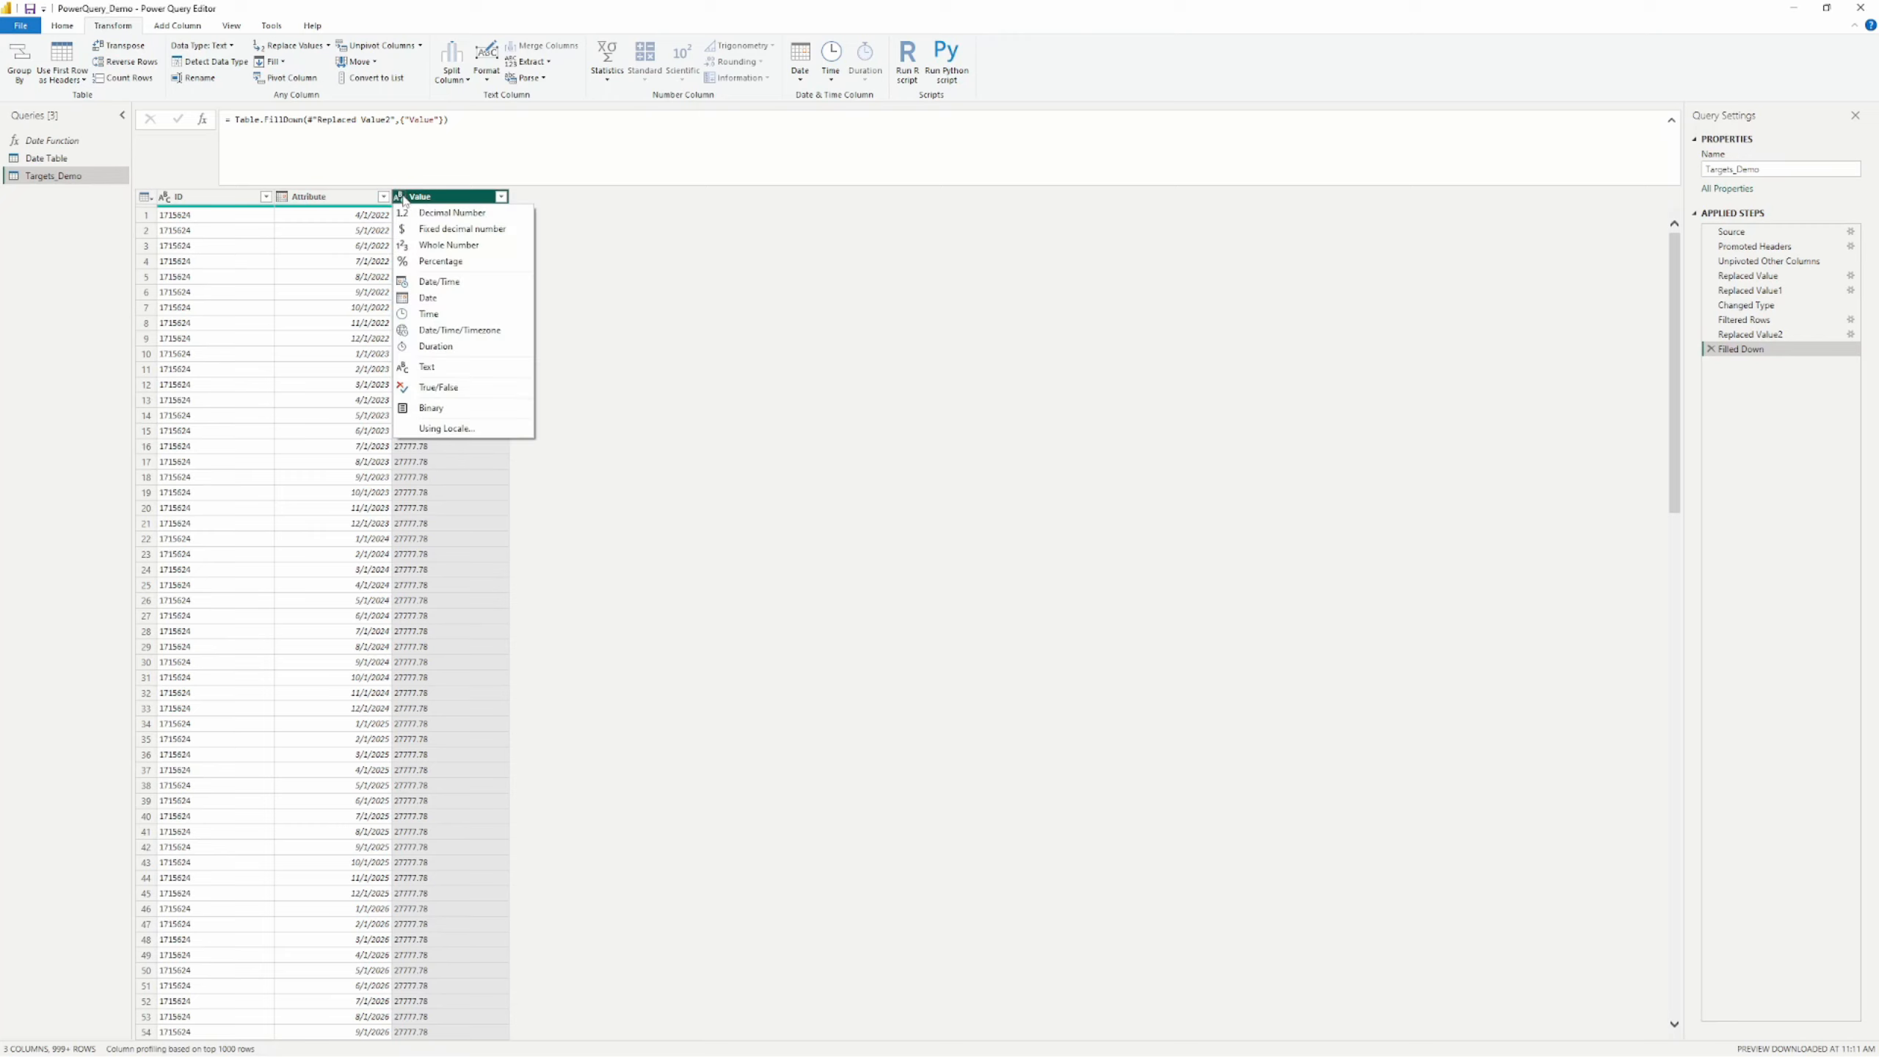
{"action": "left_click", "coordinate": [418, 198]}
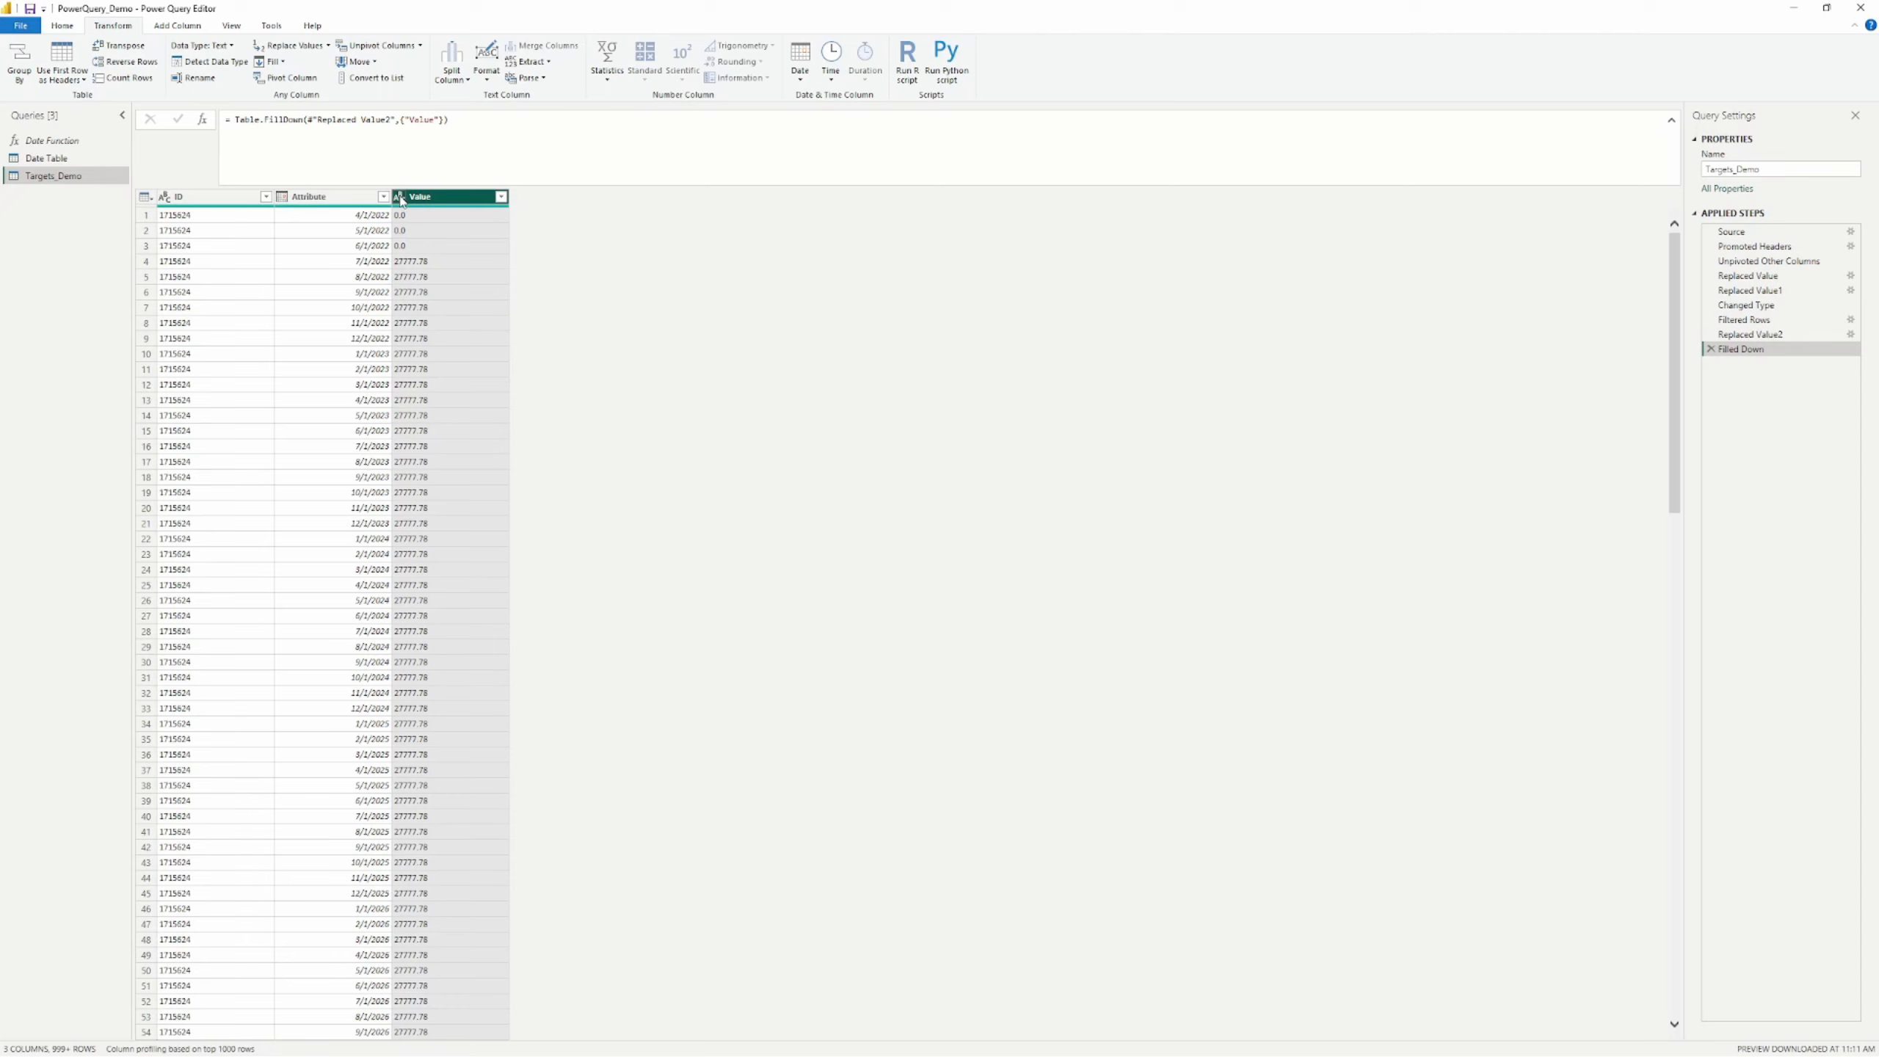
{"action": "left_click", "coordinate": [400, 198]}
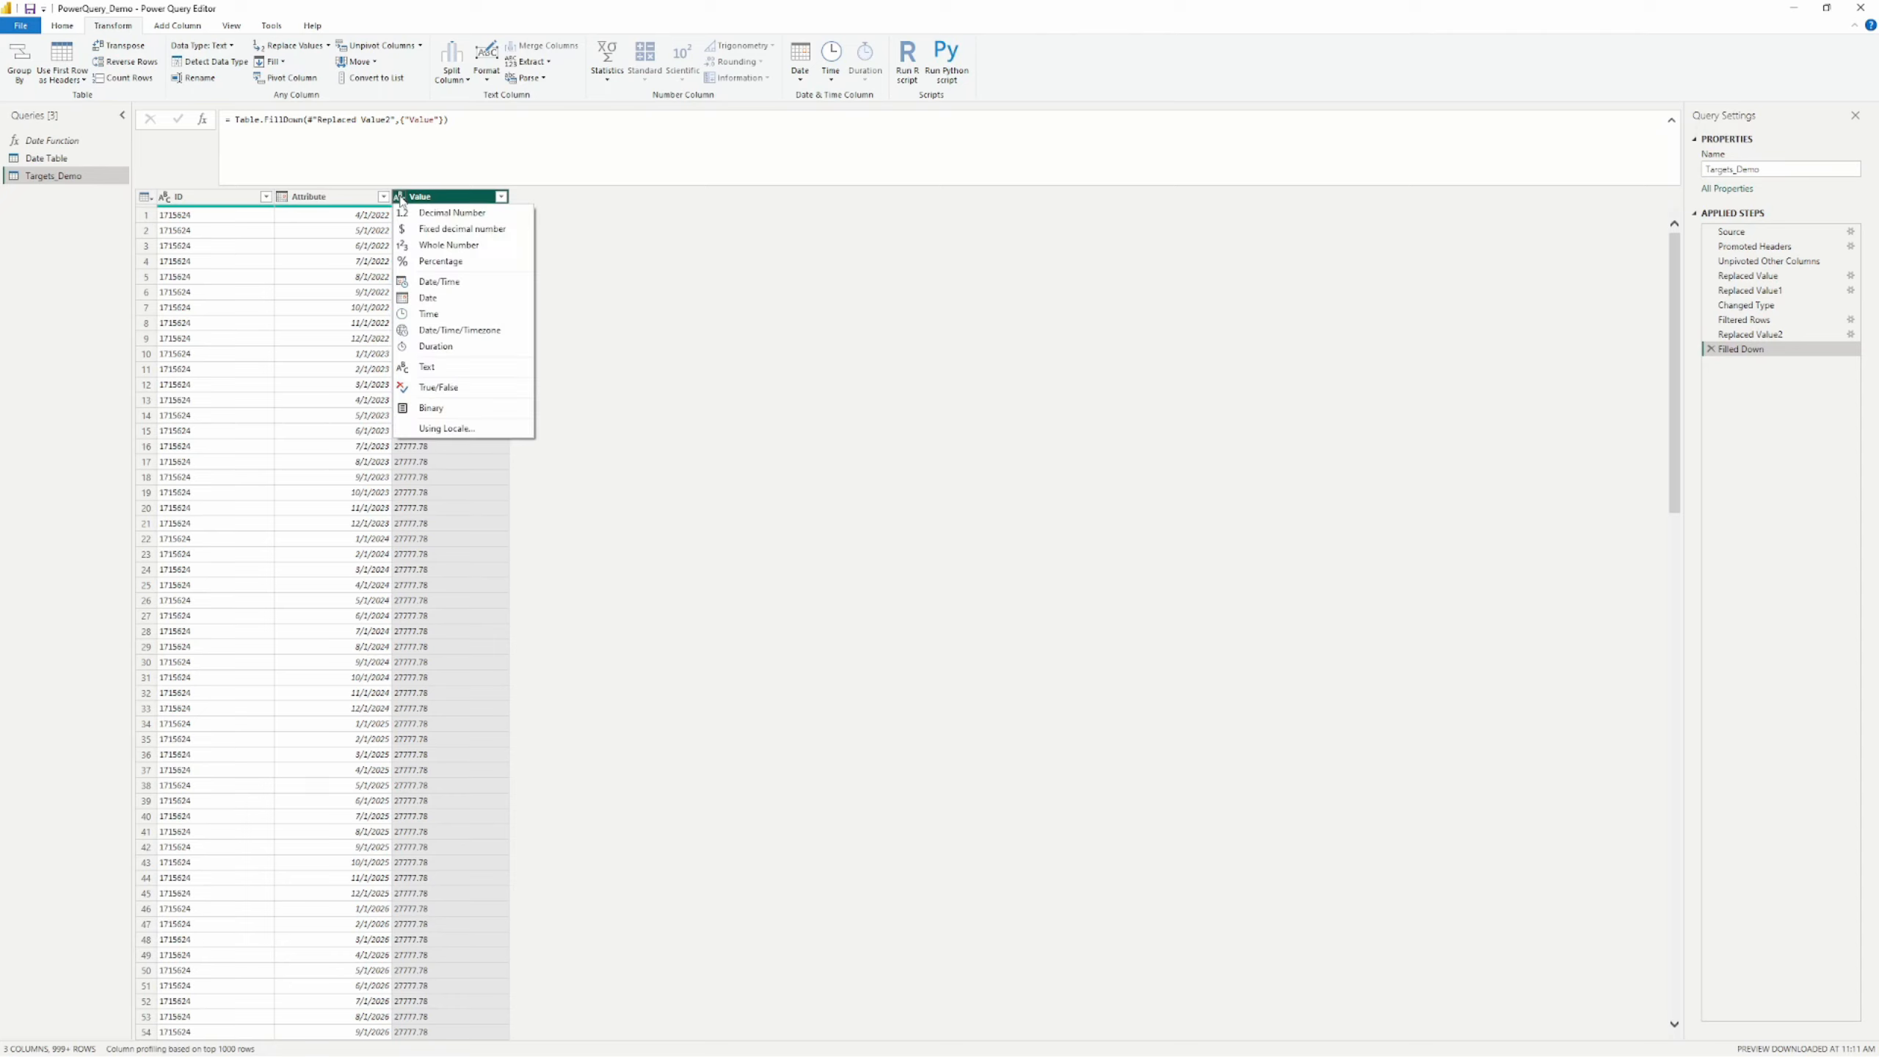
{"action": "left_click", "coordinate": [428, 226]}
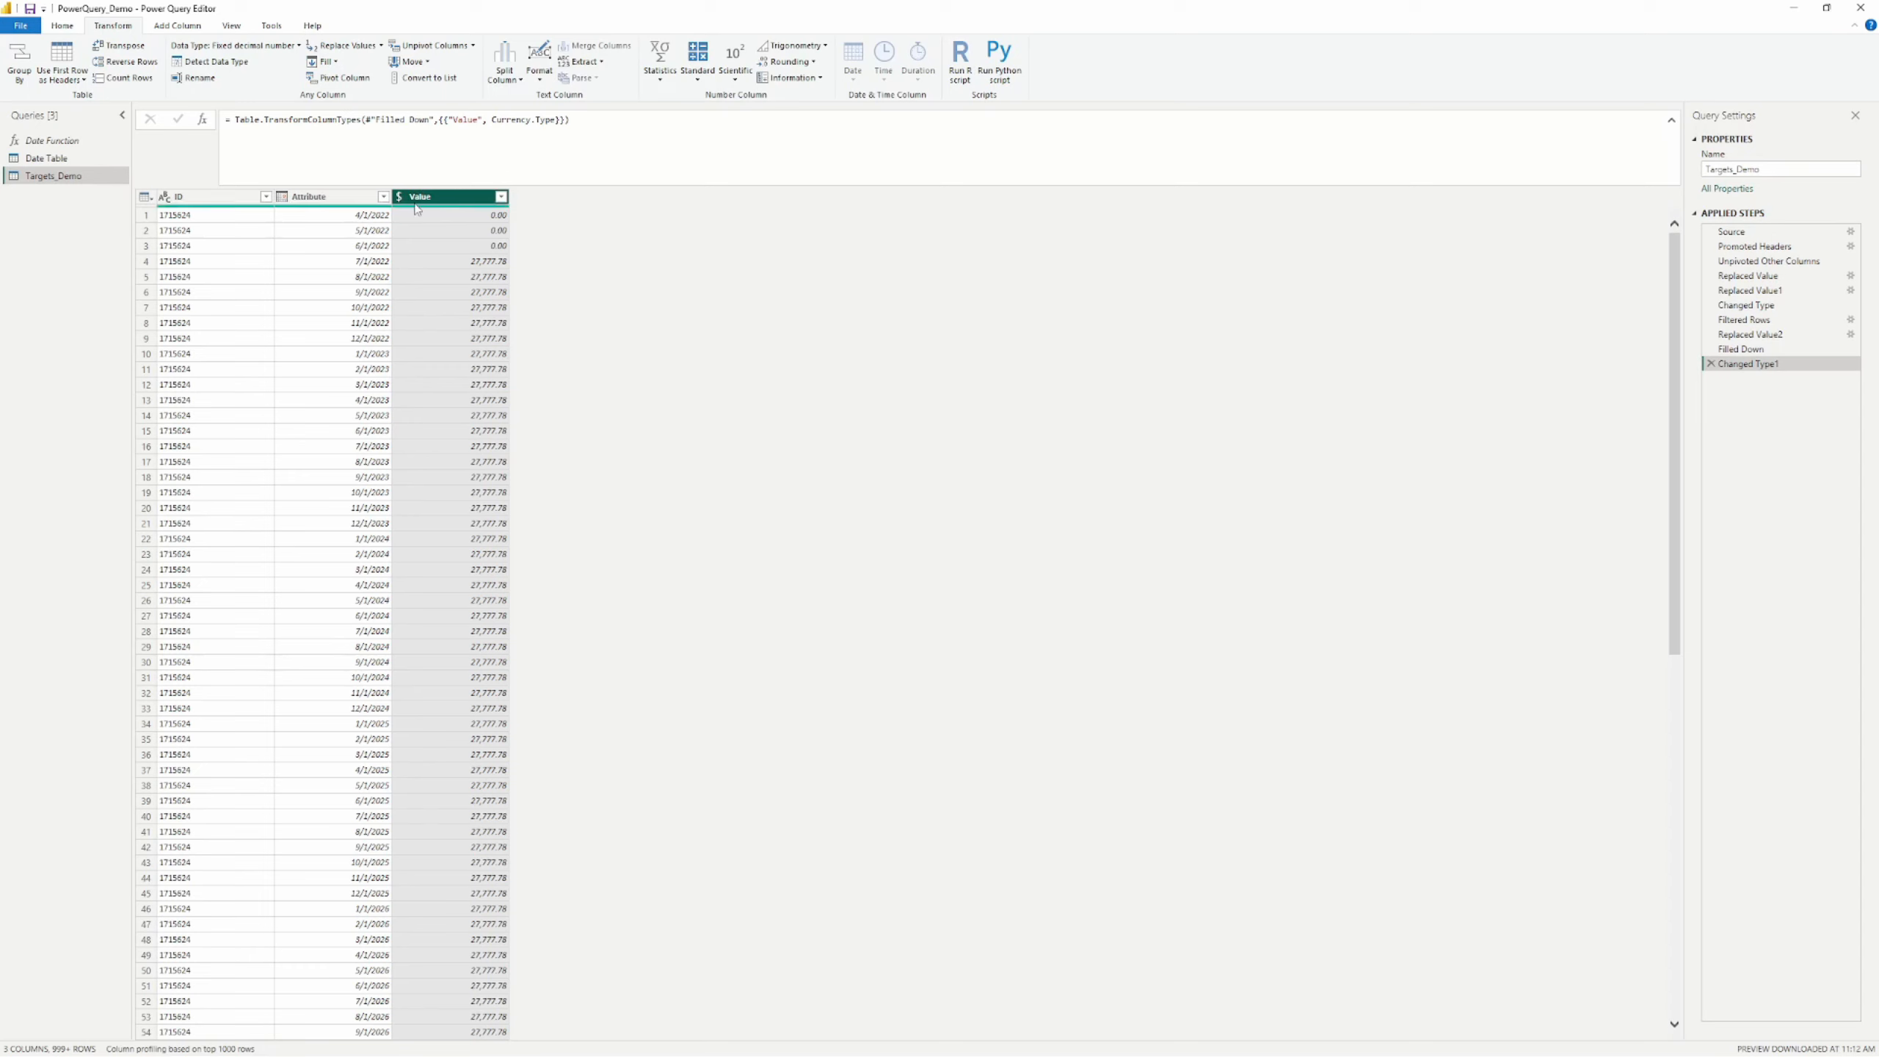
Step: Rename the ID column to Employee ID and the Attribute column to Months Goal
{"action": "double_click", "coordinate": [194, 199]}
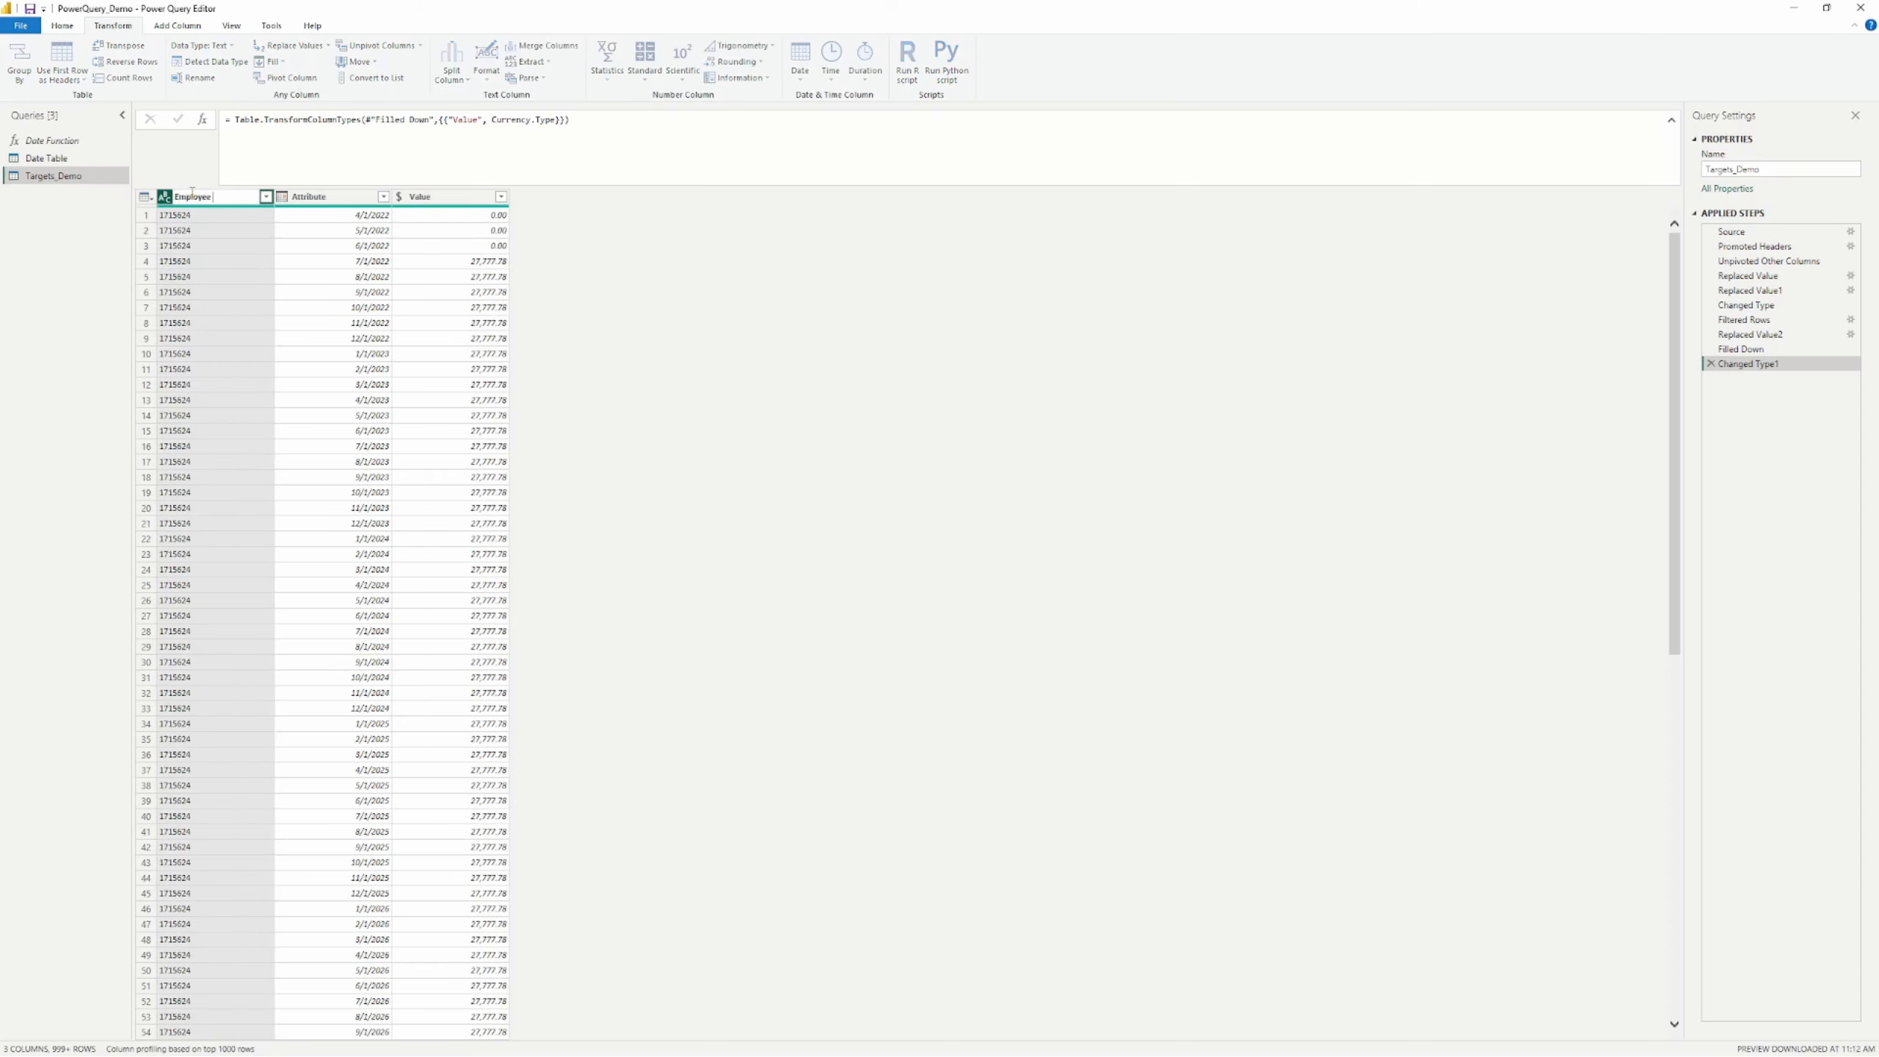
{"action": "key", "text": "Return"}
{"action": "double_click", "coordinate": [318, 197]}
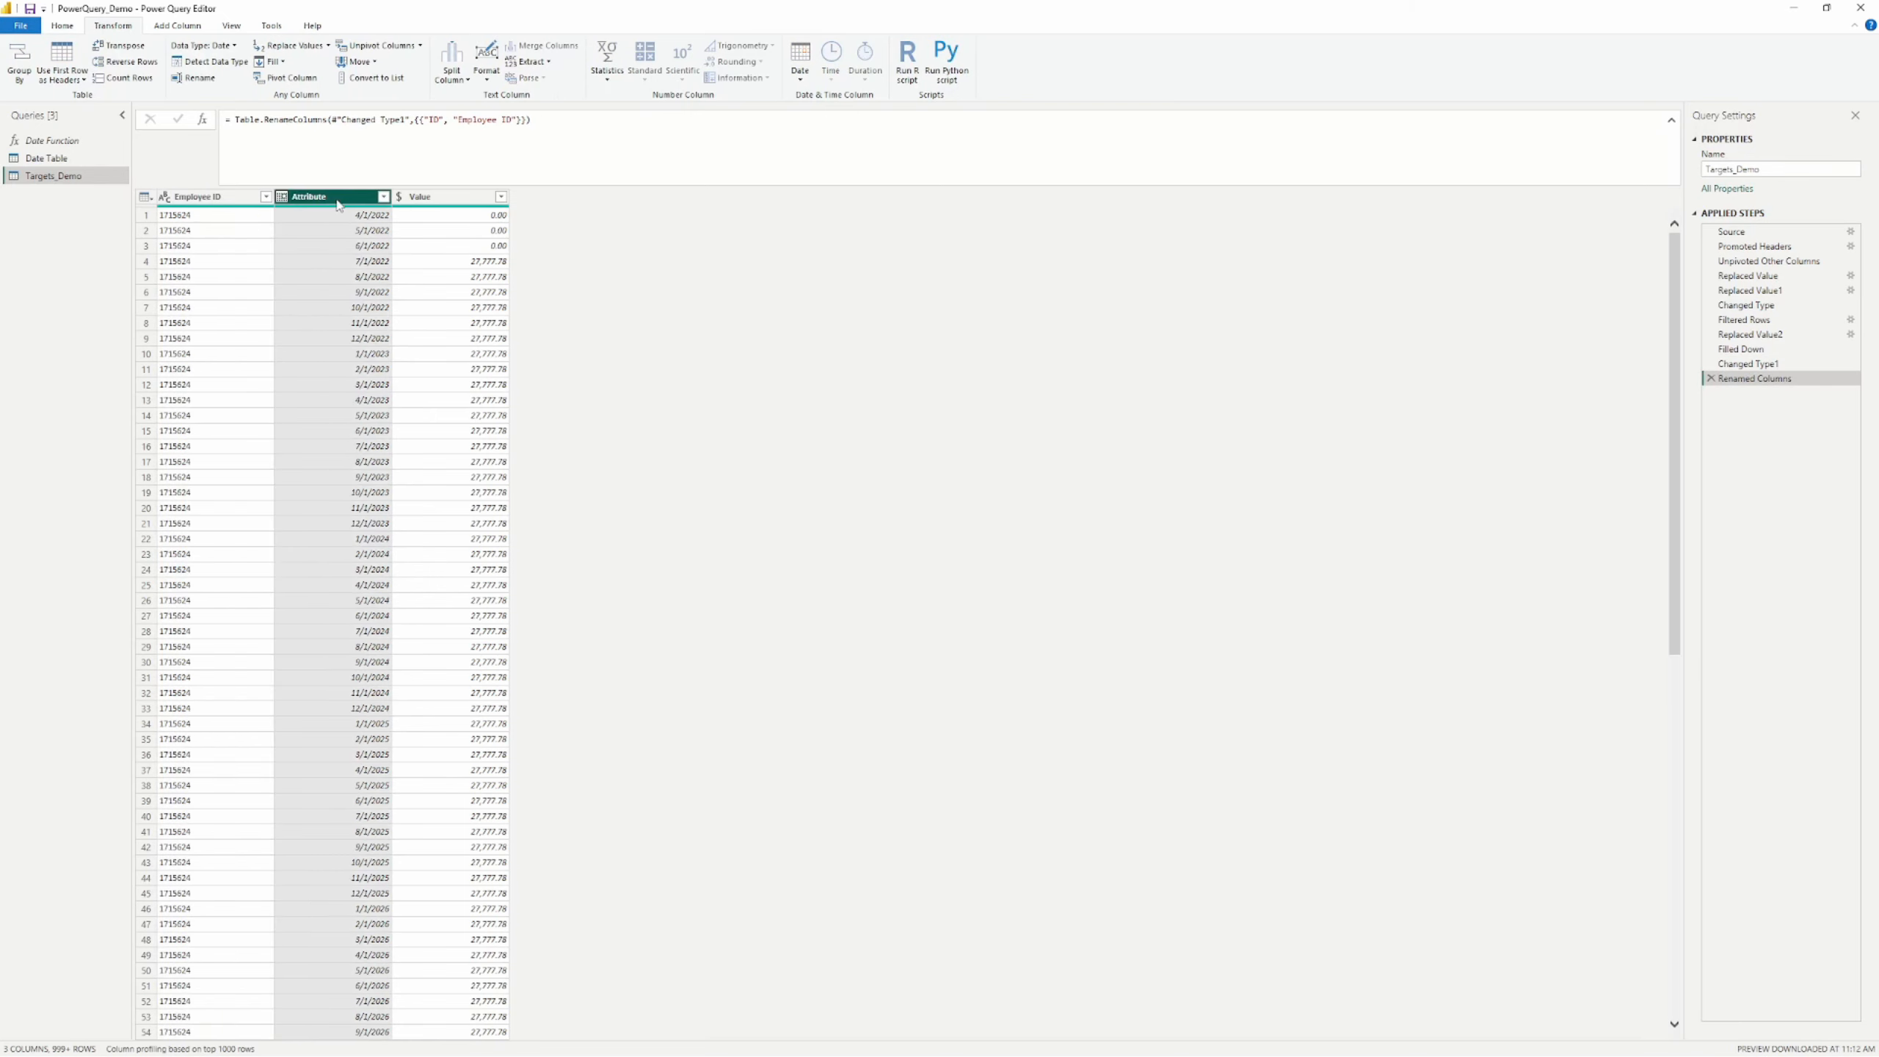
{"action": "type", "text": "Months Goal"}
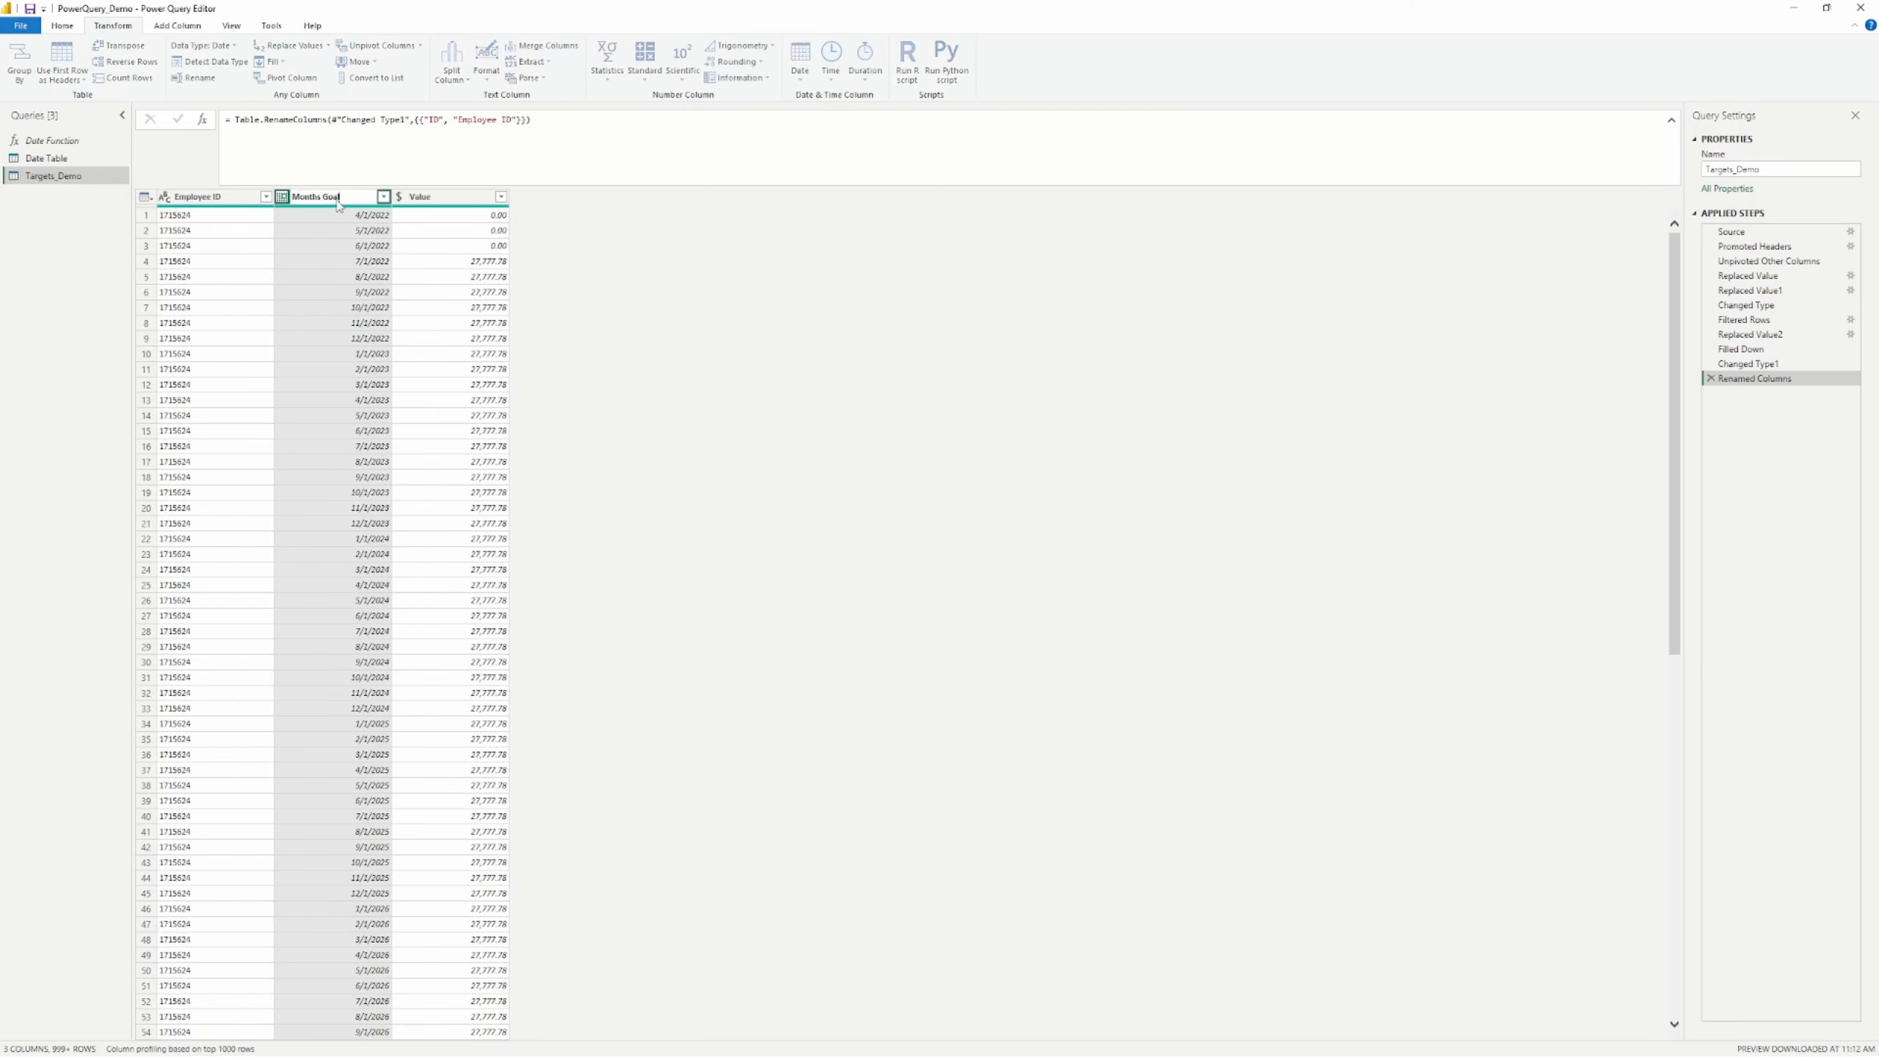
{"action": "key", "text": "Return"}
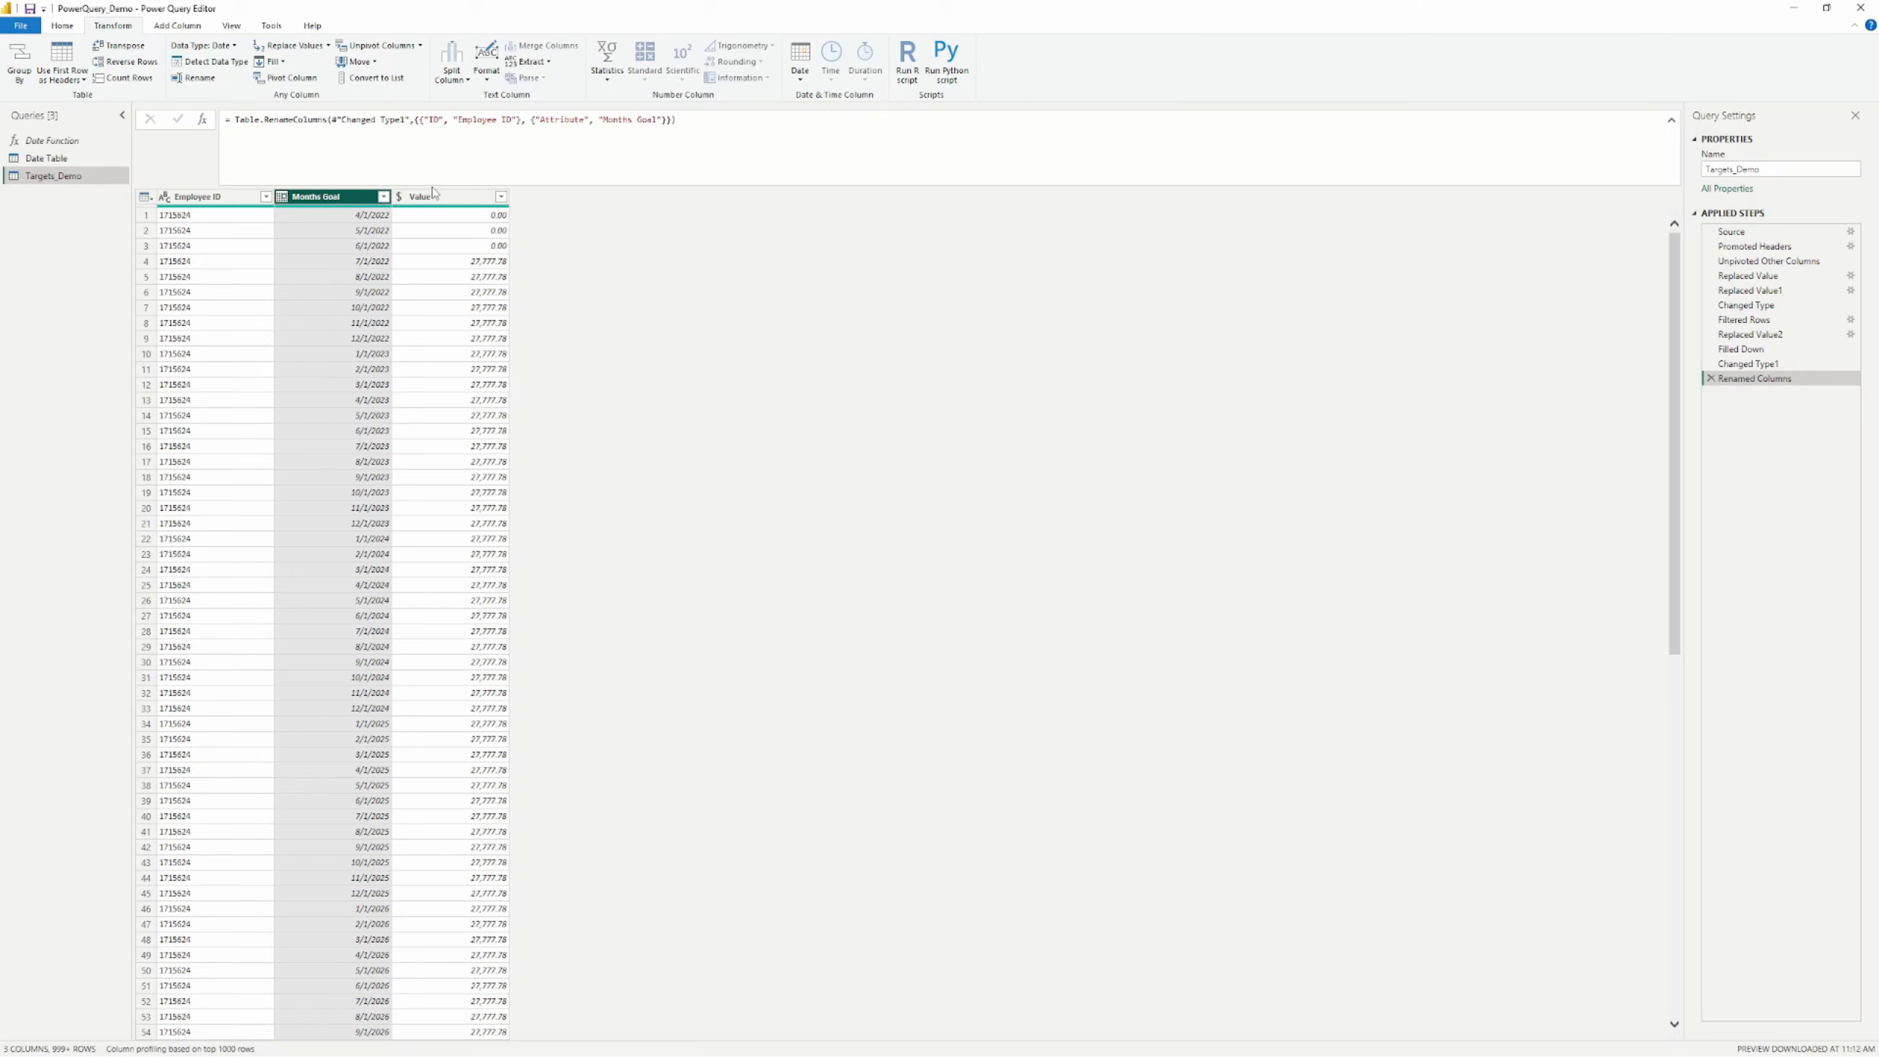
Step: Rename the Value column to Goal Value
{"action": "double_click", "coordinate": [452, 198]}
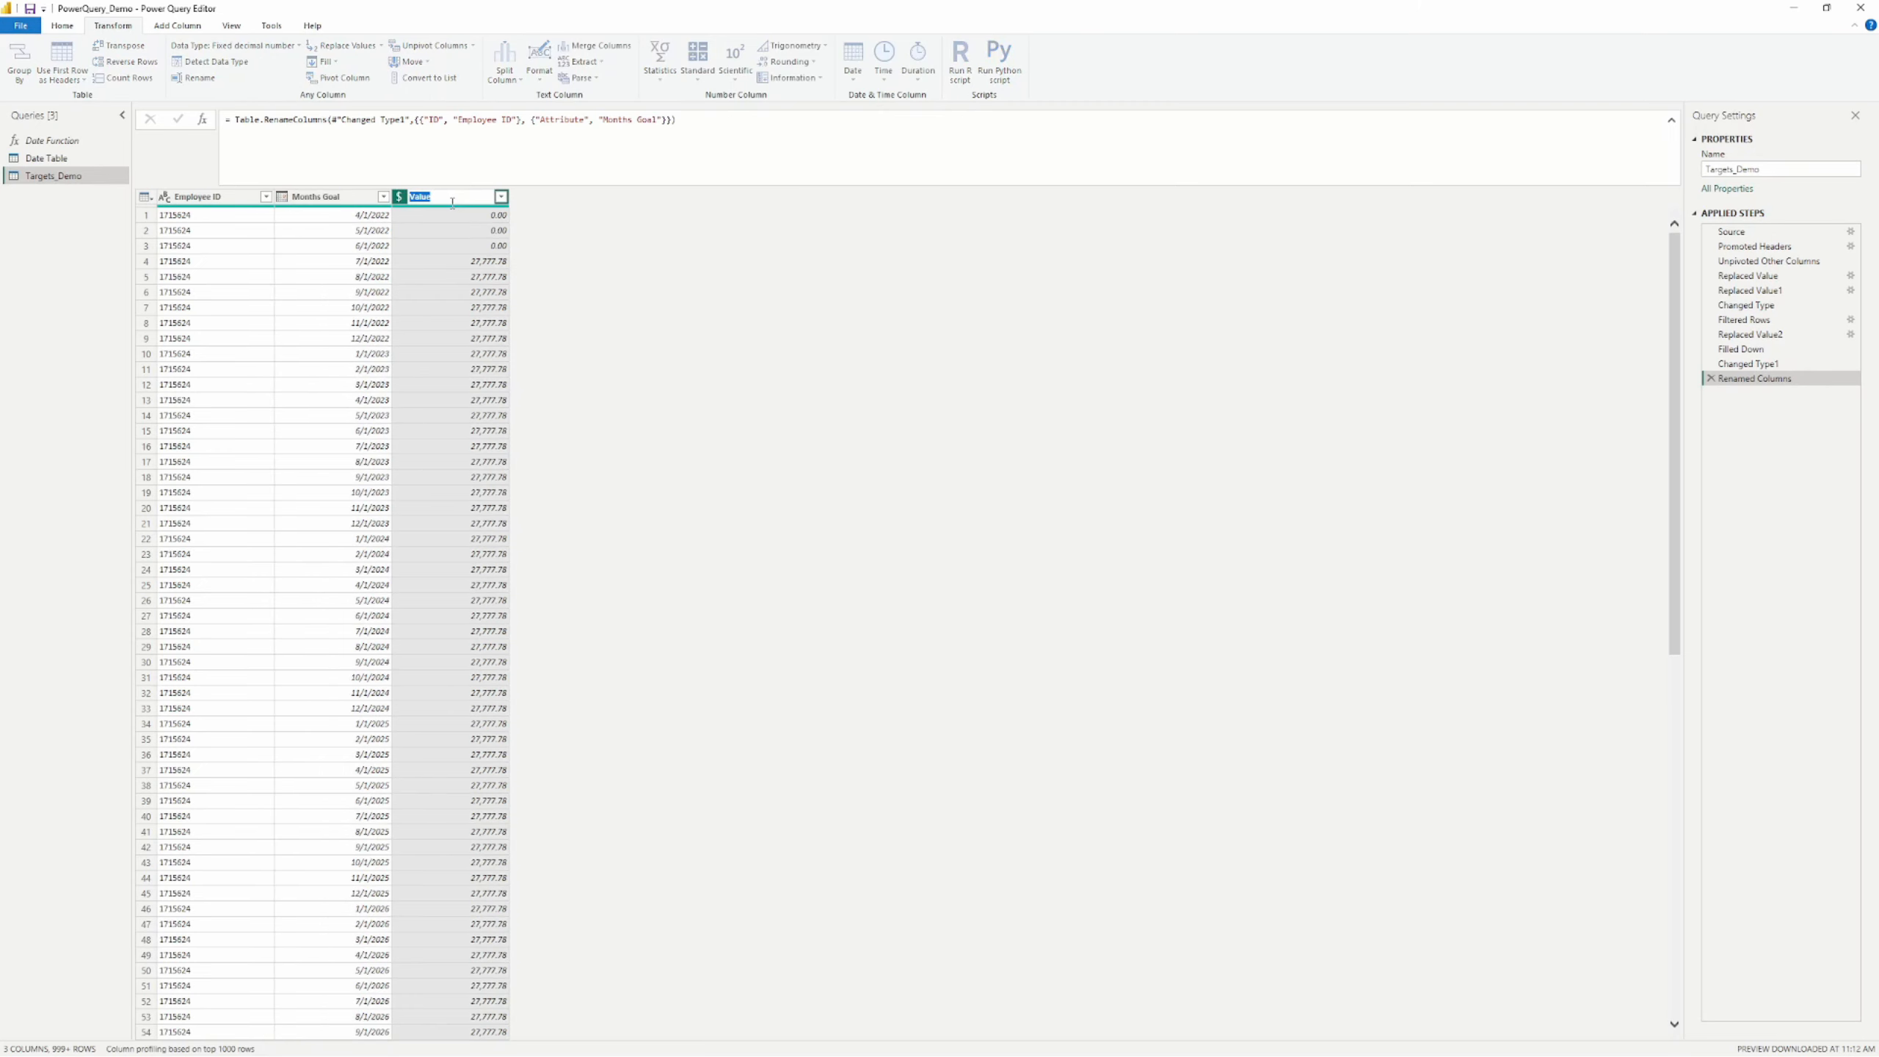
{"action": "type", "text": "Goal"}
{"action": "key", "text": "Return"}
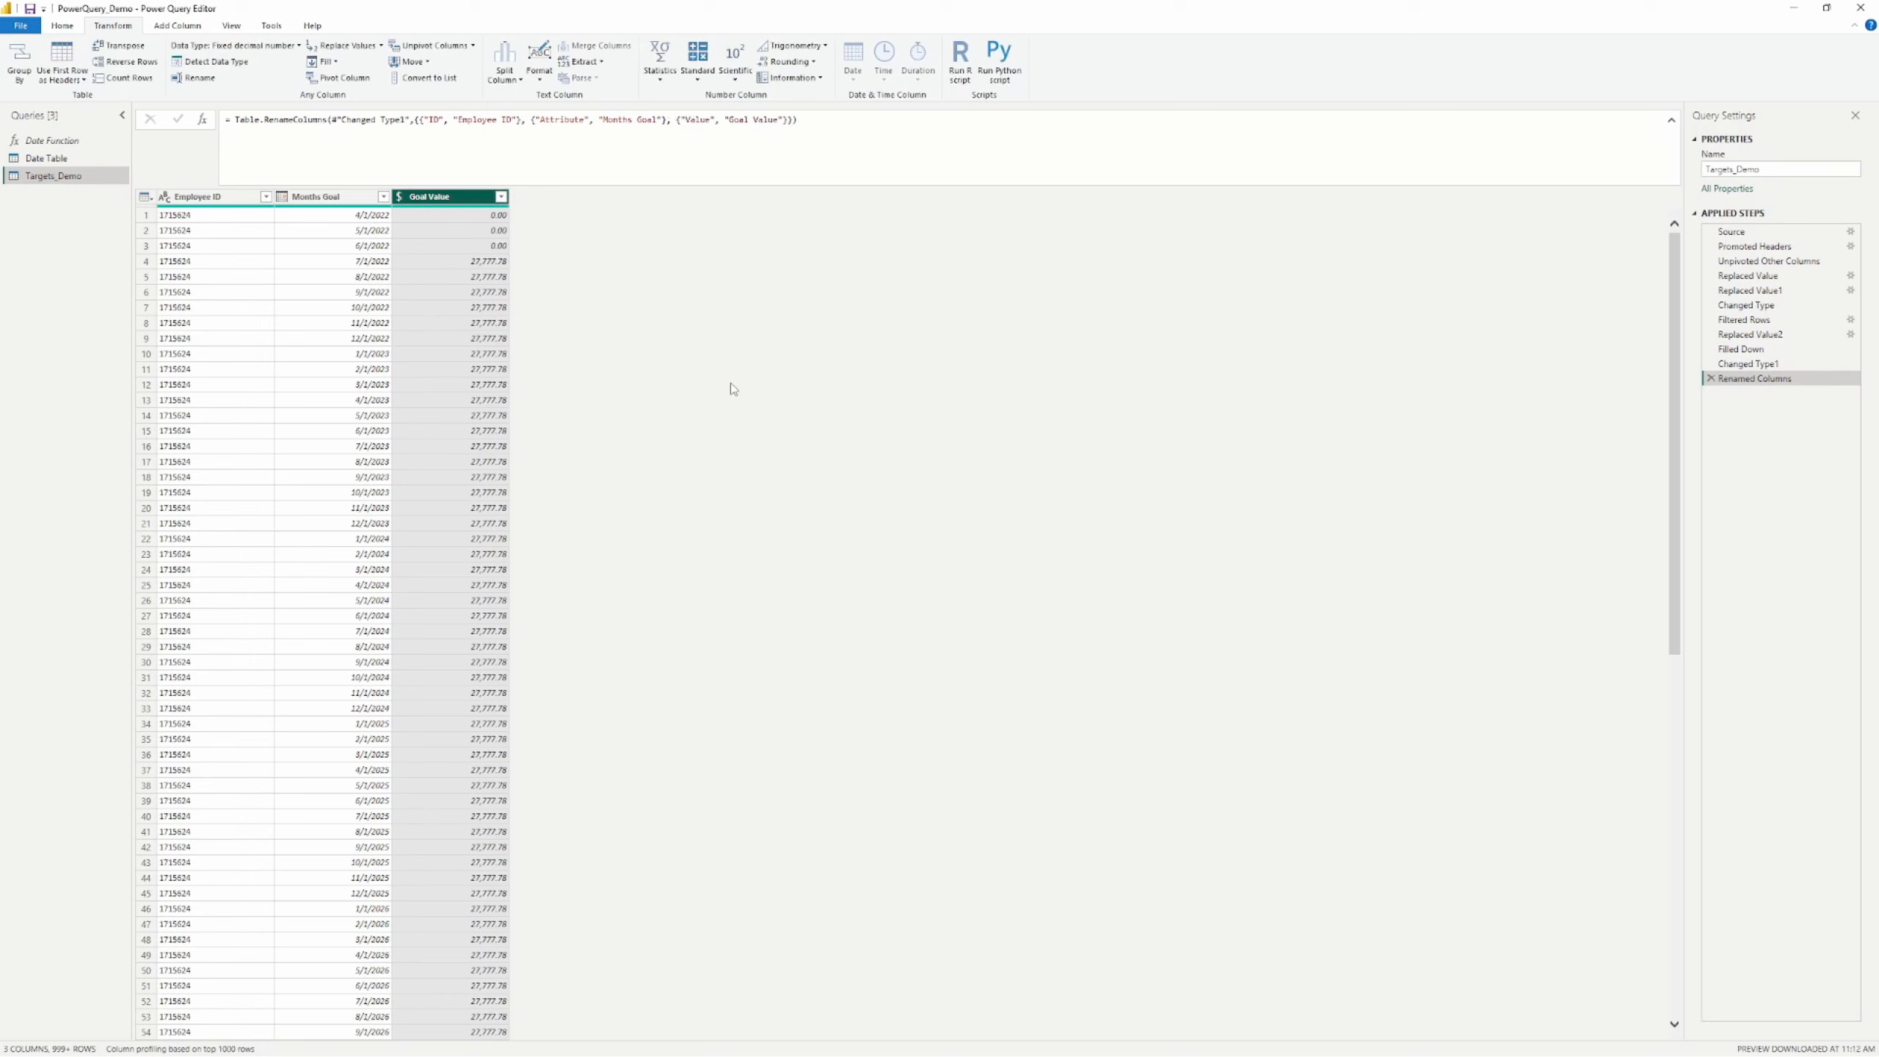
Step: Review the Targets_Demo data at the Promoted Headers and Source applied steps
{"action": "left_click", "coordinate": [63, 25]}
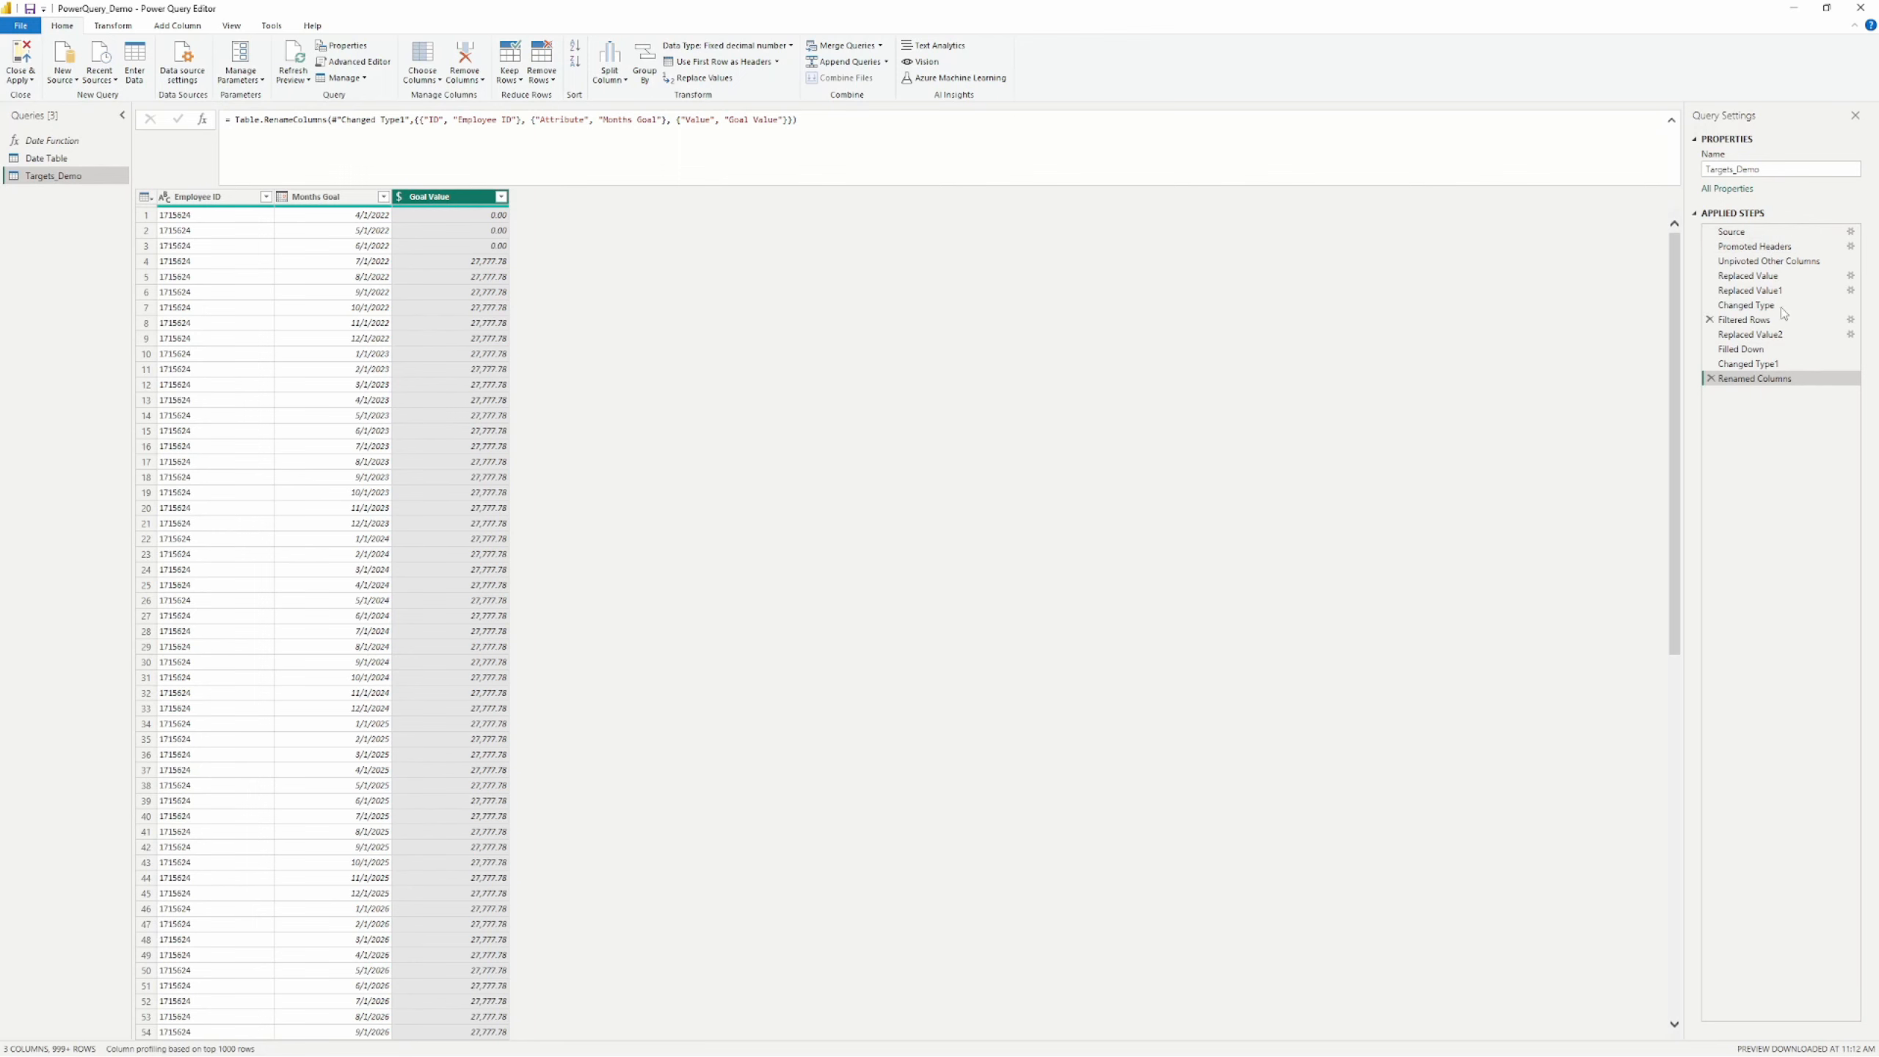
{"action": "left_click", "coordinate": [1780, 247]}
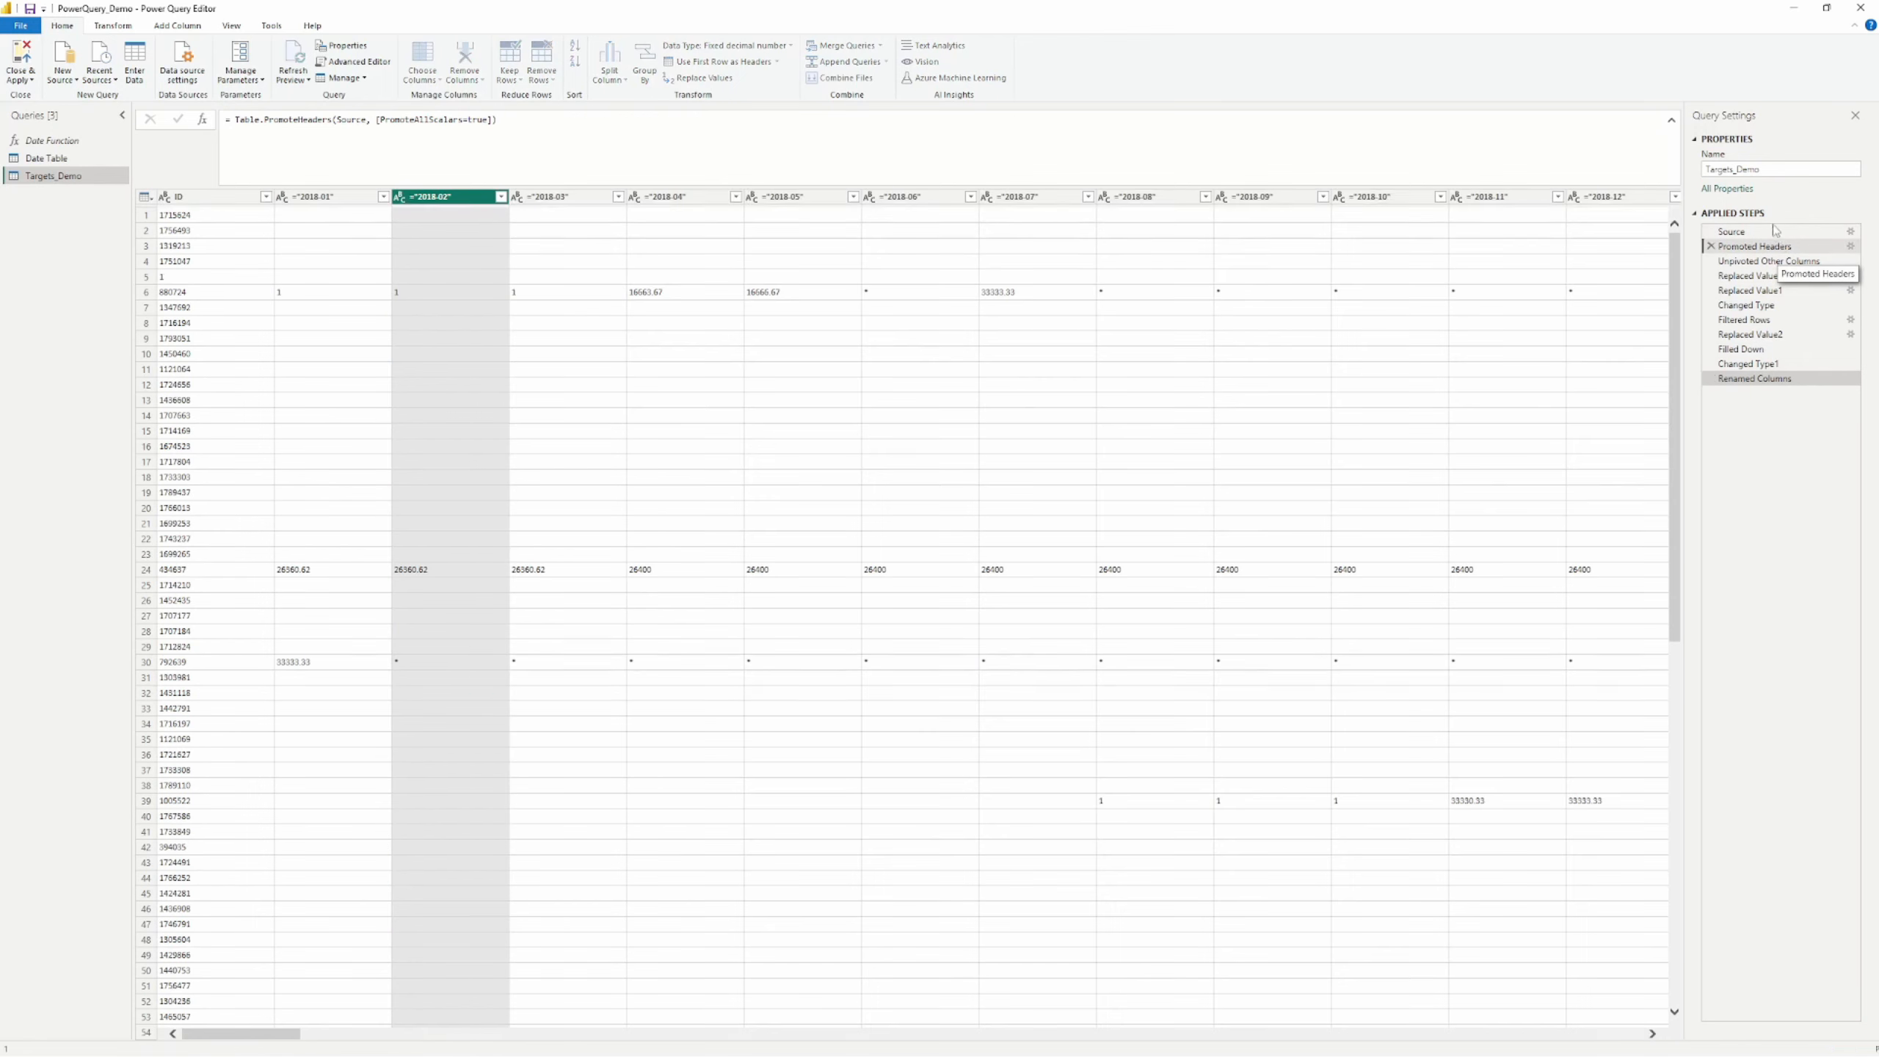
{"action": "left_click", "coordinate": [1776, 232]}
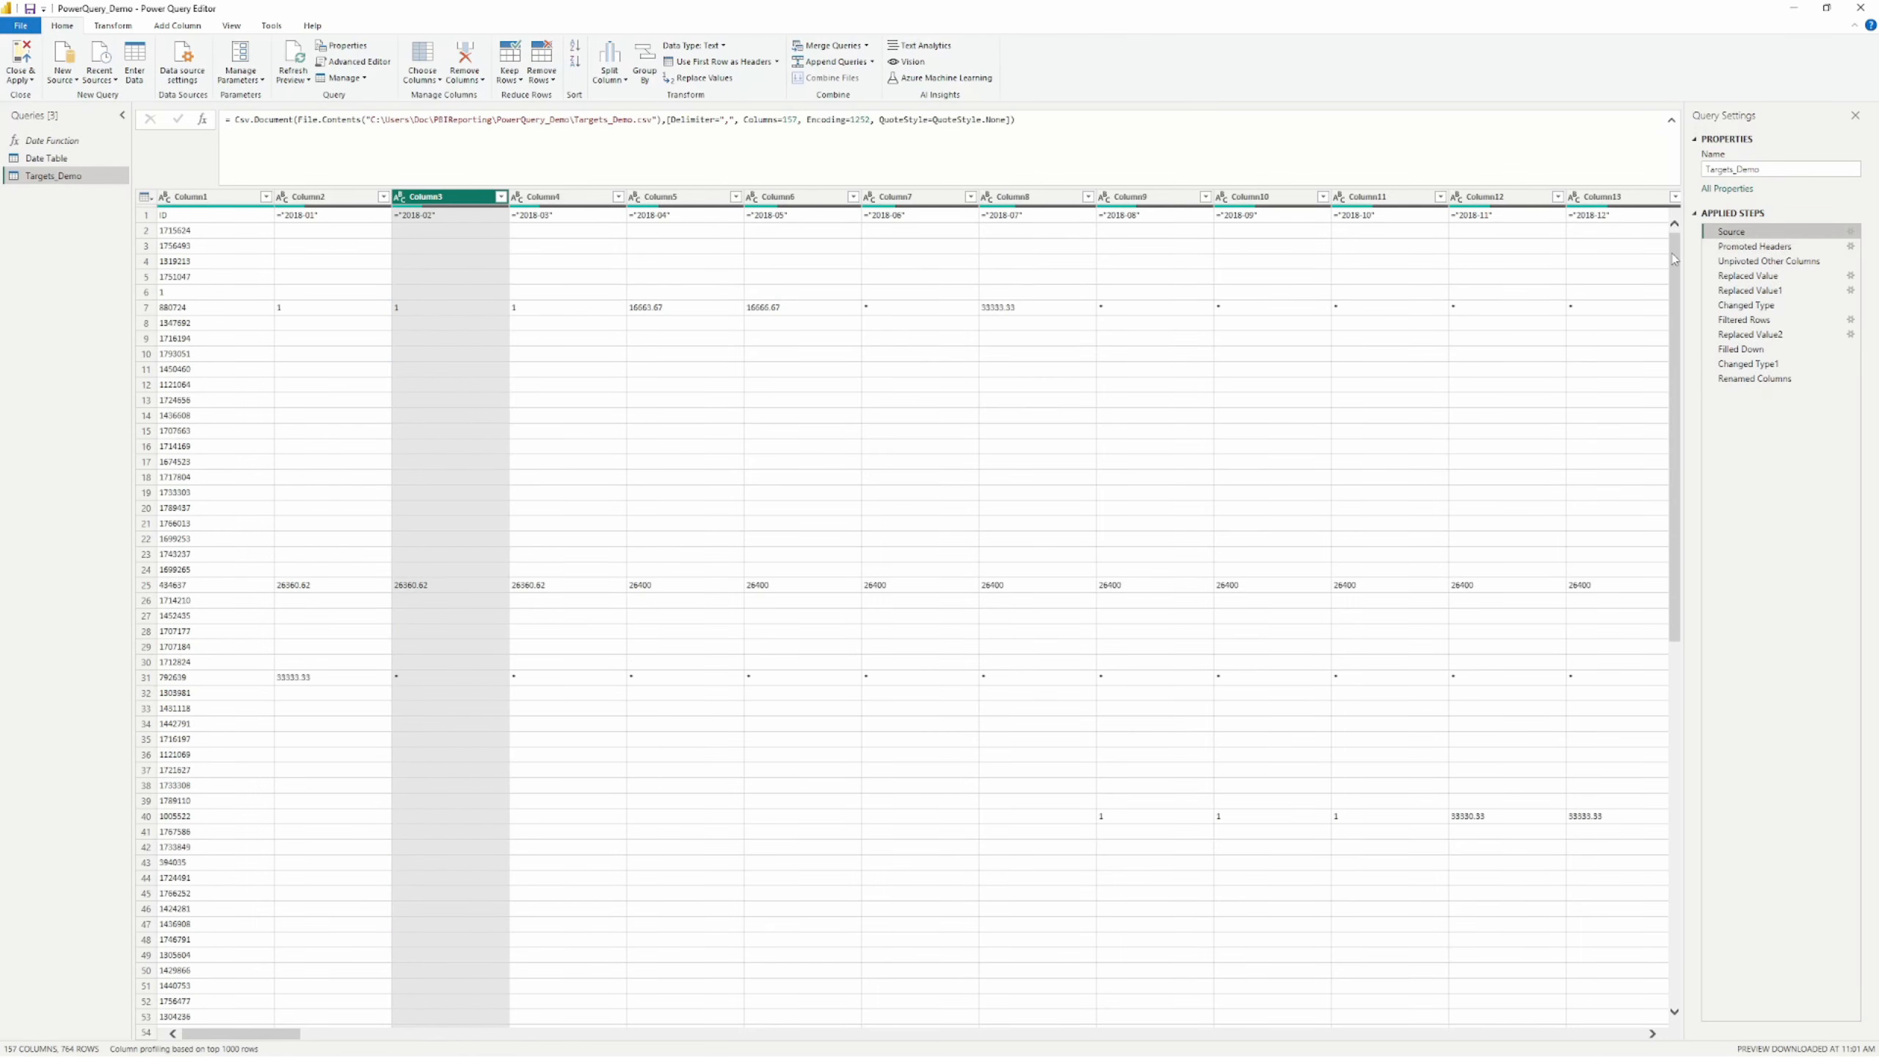
Step: Compare the monthly columns at the Source step with the unpivoted rows at the Renamed Columns step
{"action": "left_click_drag", "start_coordinate": [270, 1036], "coordinate": [623, 1035]}
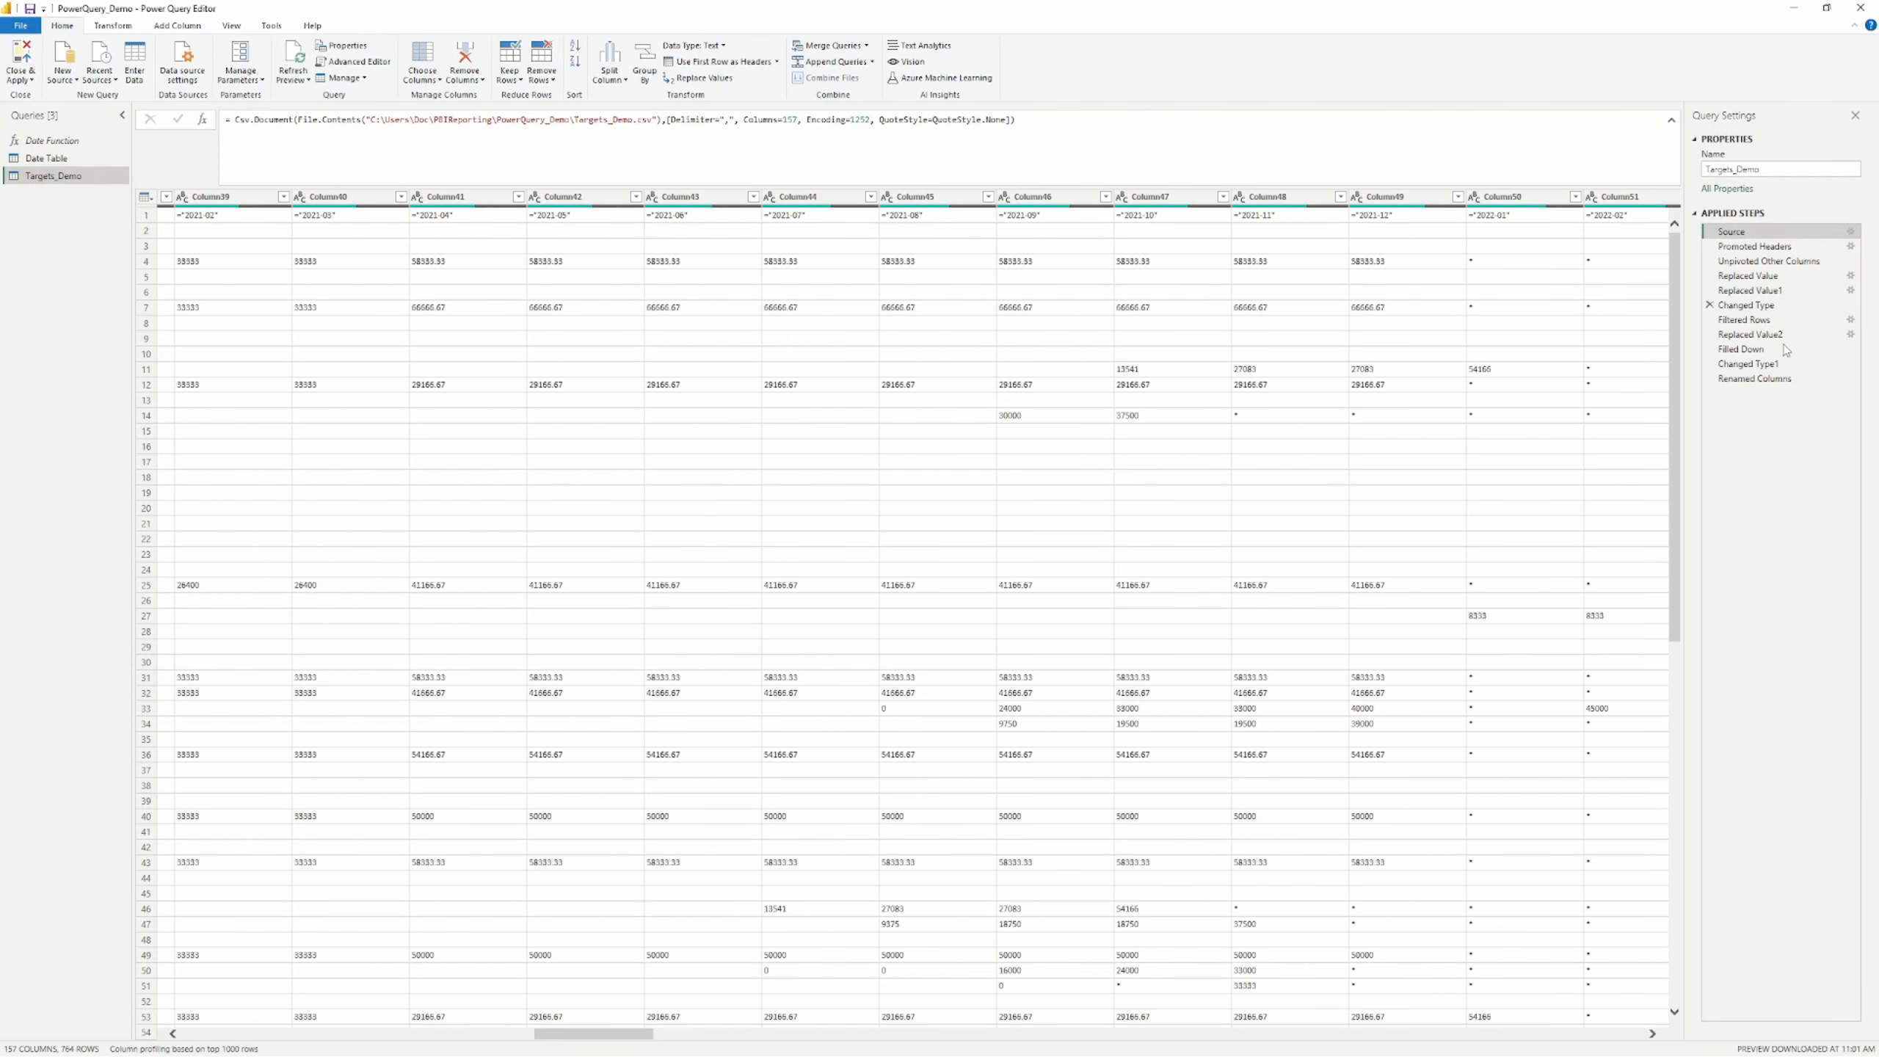
{"action": "left_click", "coordinate": [1769, 378]}
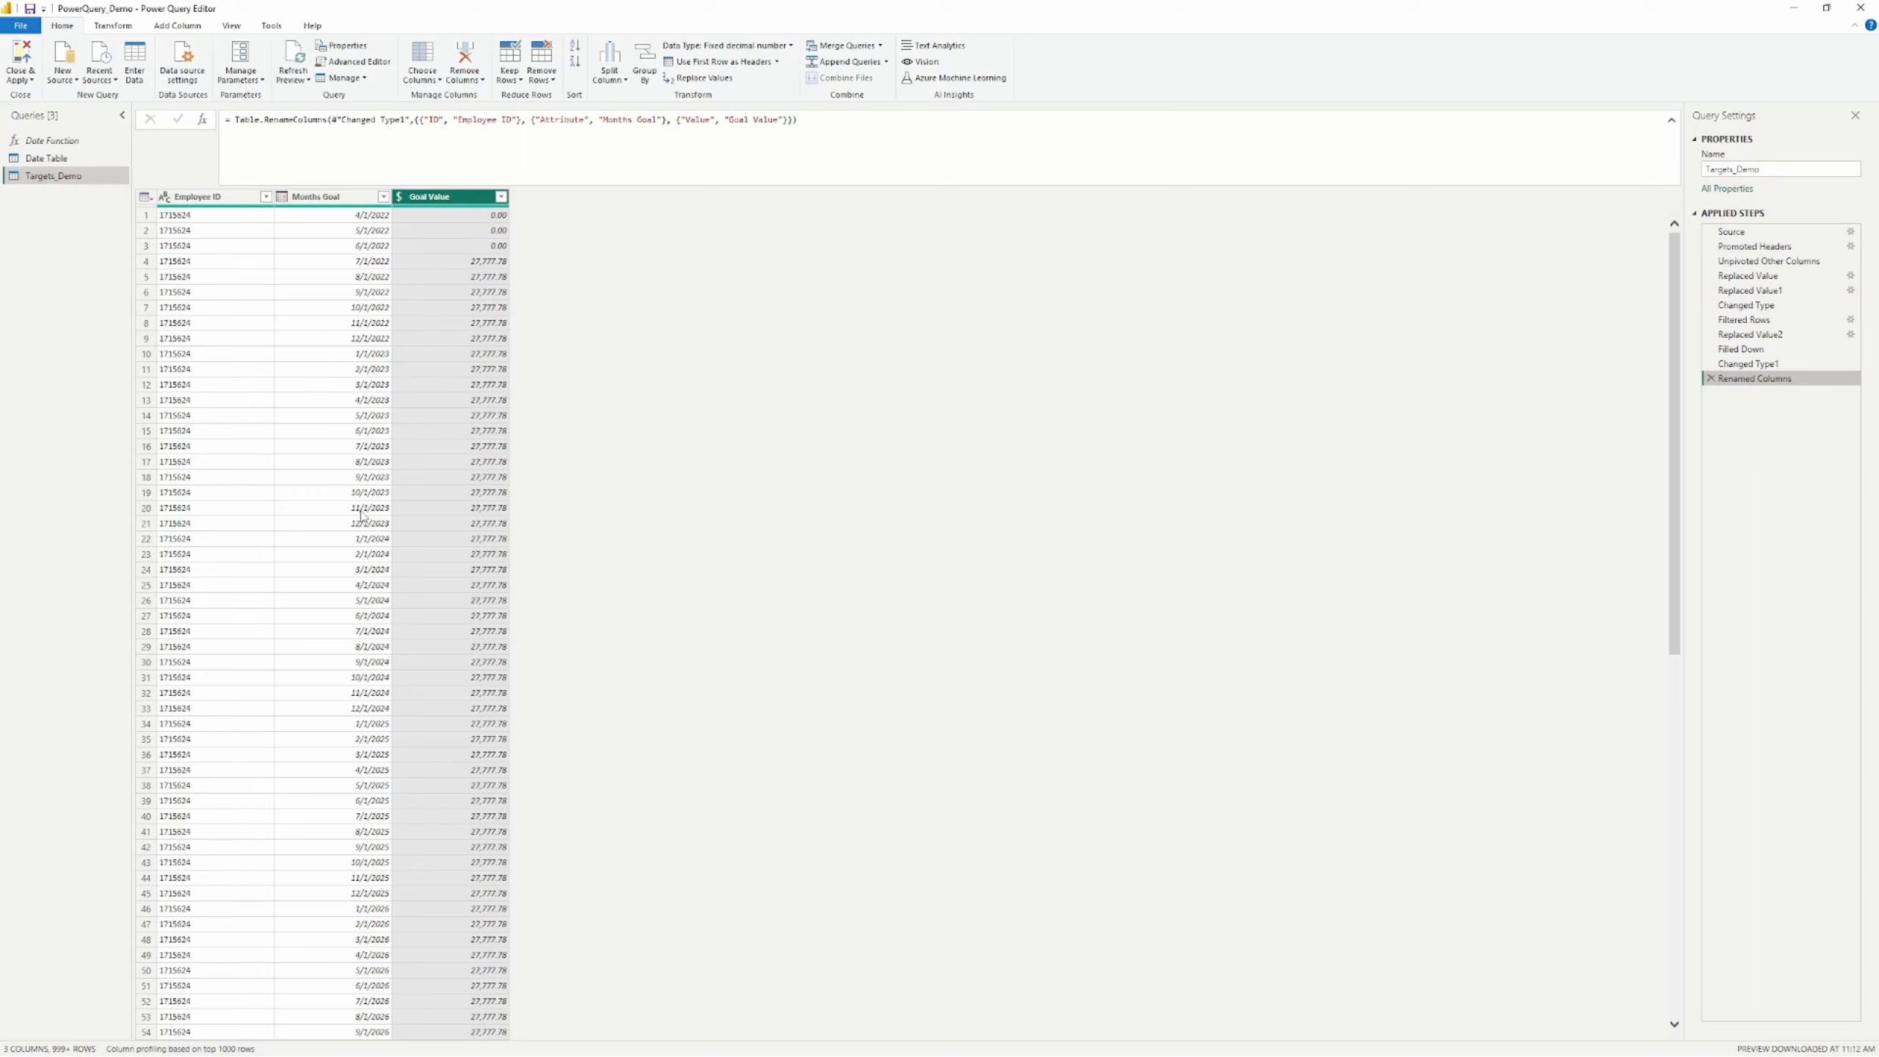
{"action": "scroll", "coordinate": [474, 469], "scroll_direction": "down", "scroll_amount": 15}
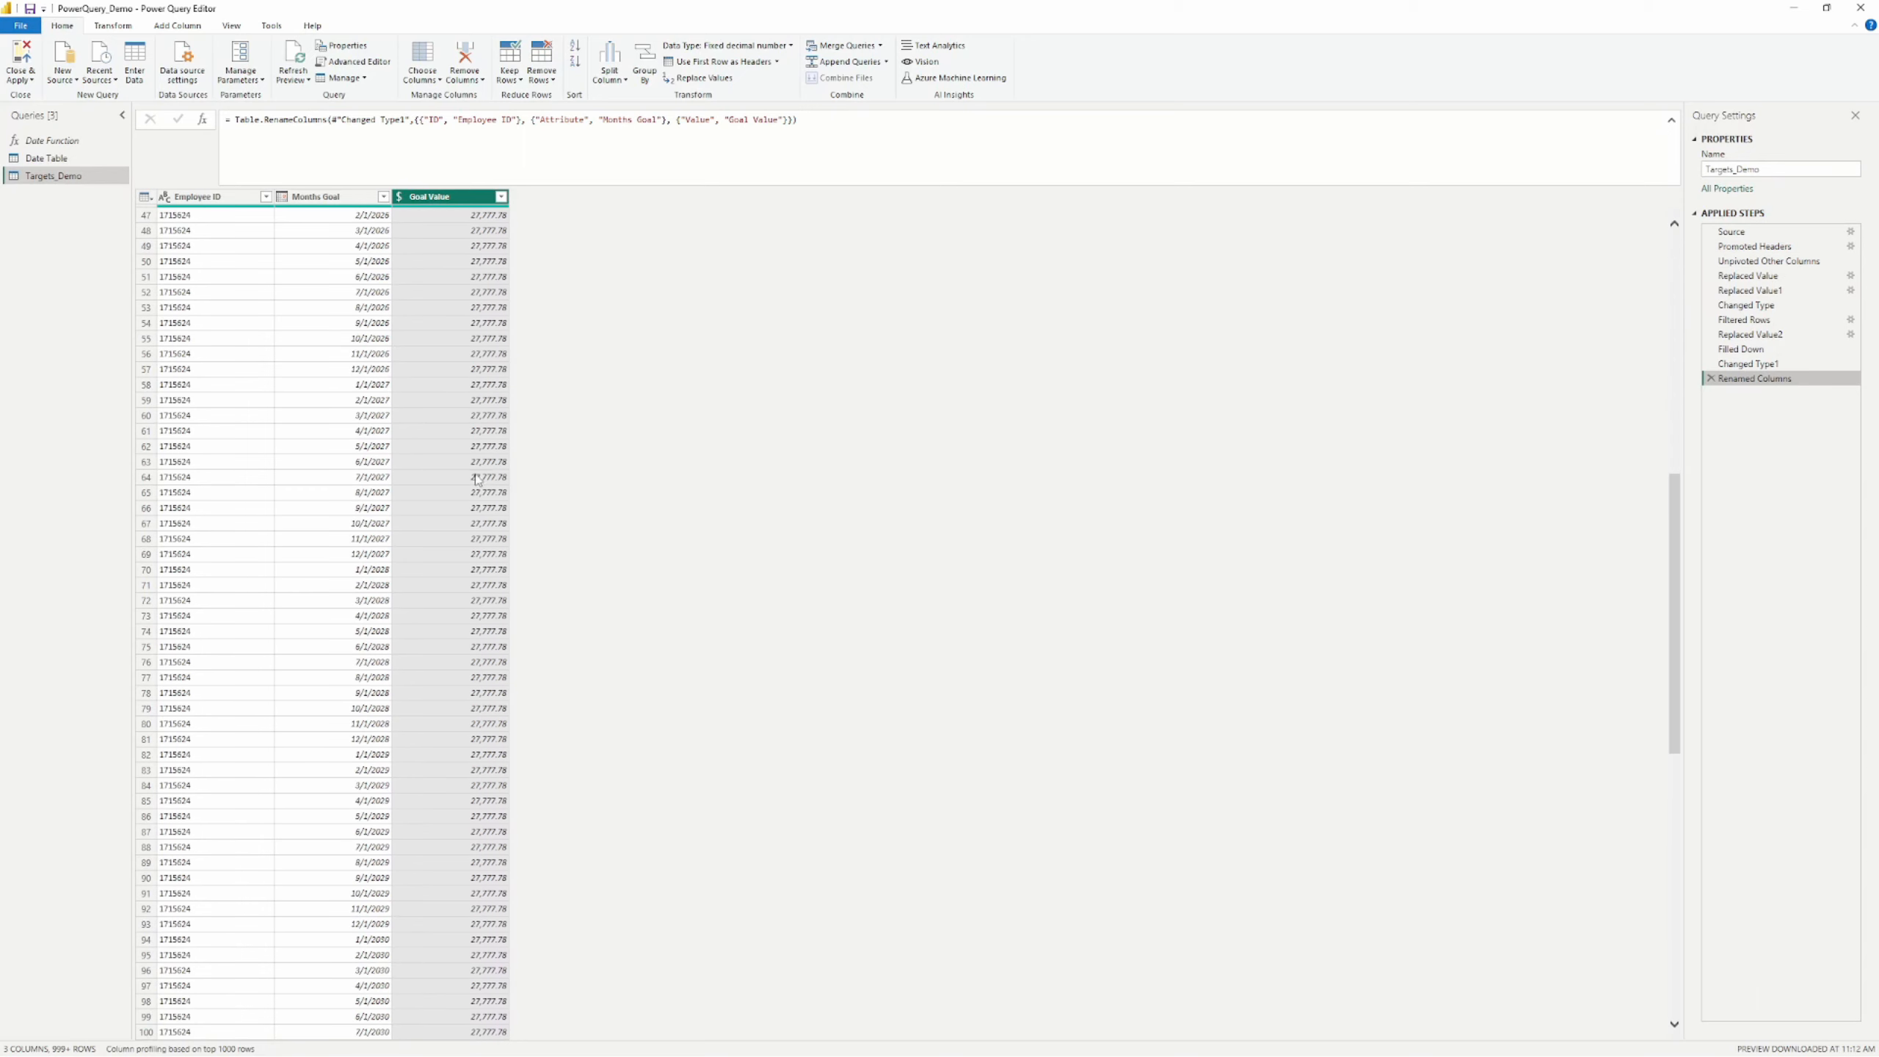
{"action": "scroll", "coordinate": [477, 480], "scroll_direction": "down", "scroll_amount": 16}
{"action": "scroll", "coordinate": [474, 495], "scroll_direction": "up", "scroll_amount": 20}
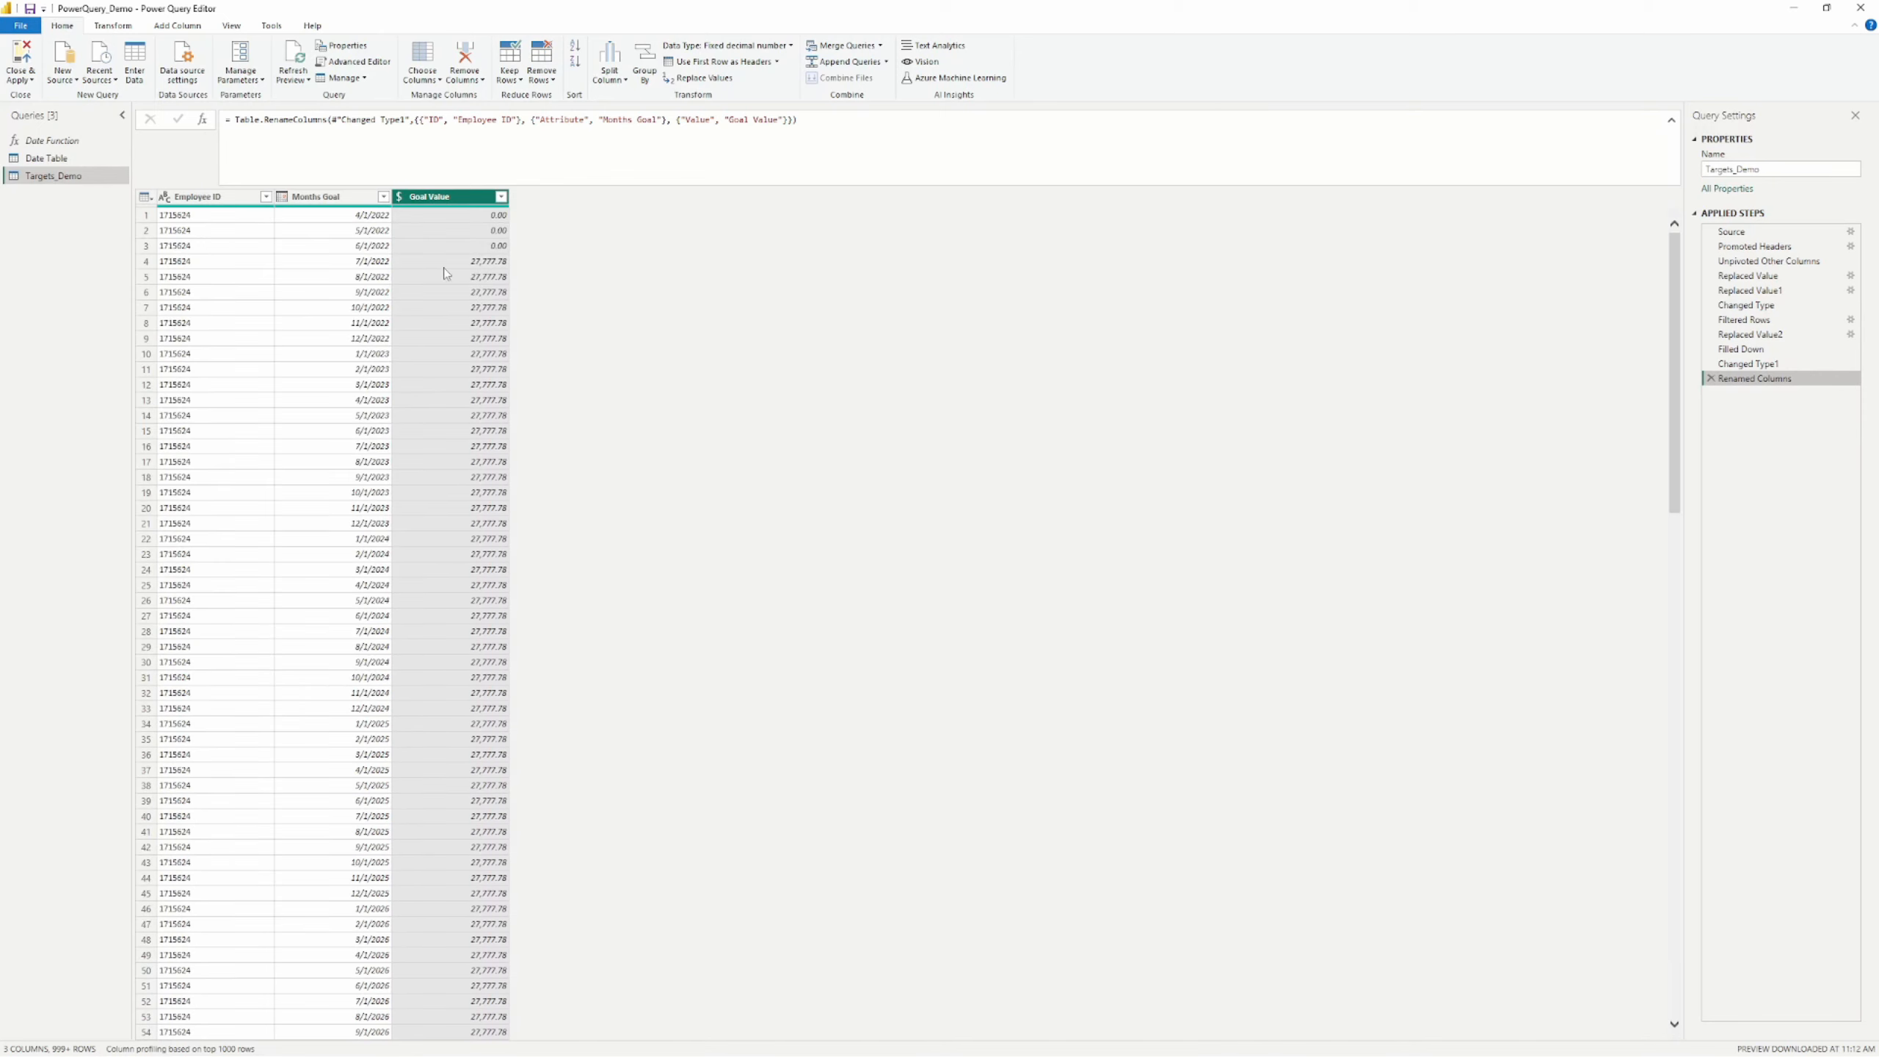
Step: Apply the query changes to the model and relate the Date Table's Date field to Months Goal in Targets_Demo
{"action": "left_click", "coordinate": [20, 51]}
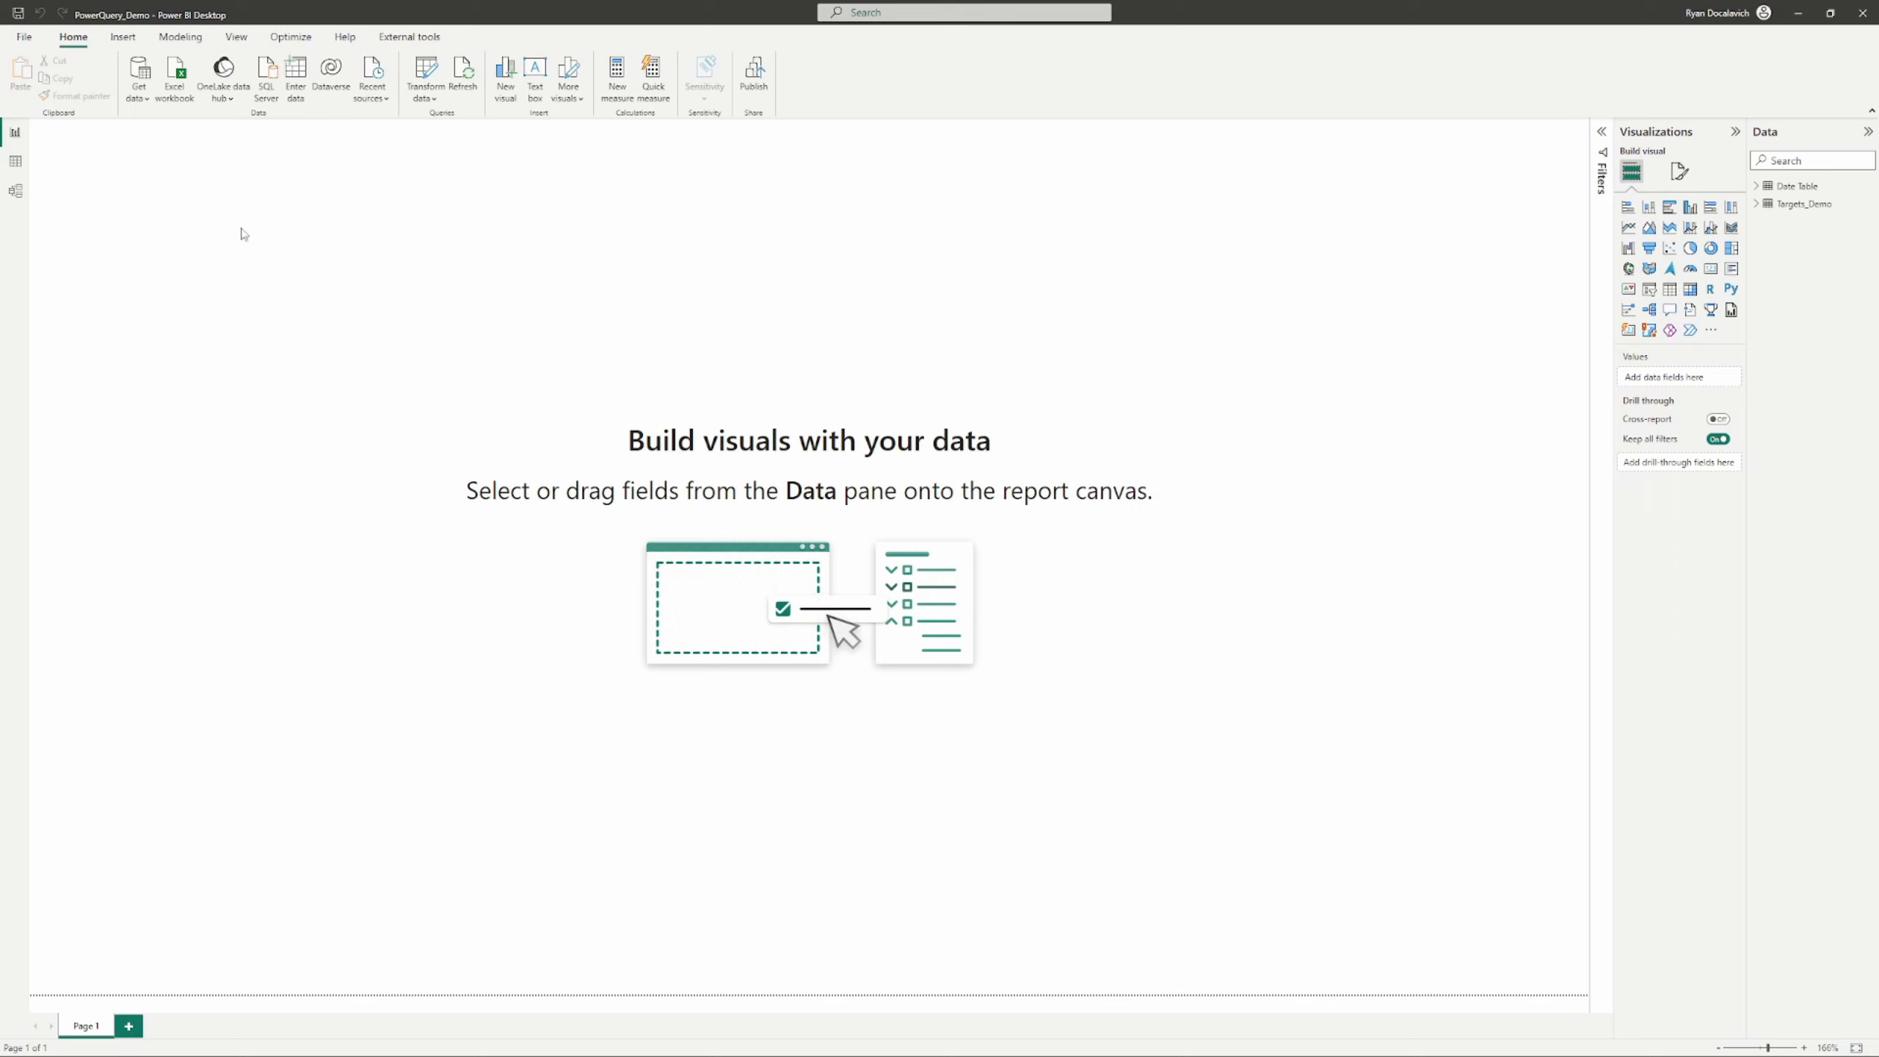
{"action": "left_click", "coordinate": [15, 191]}
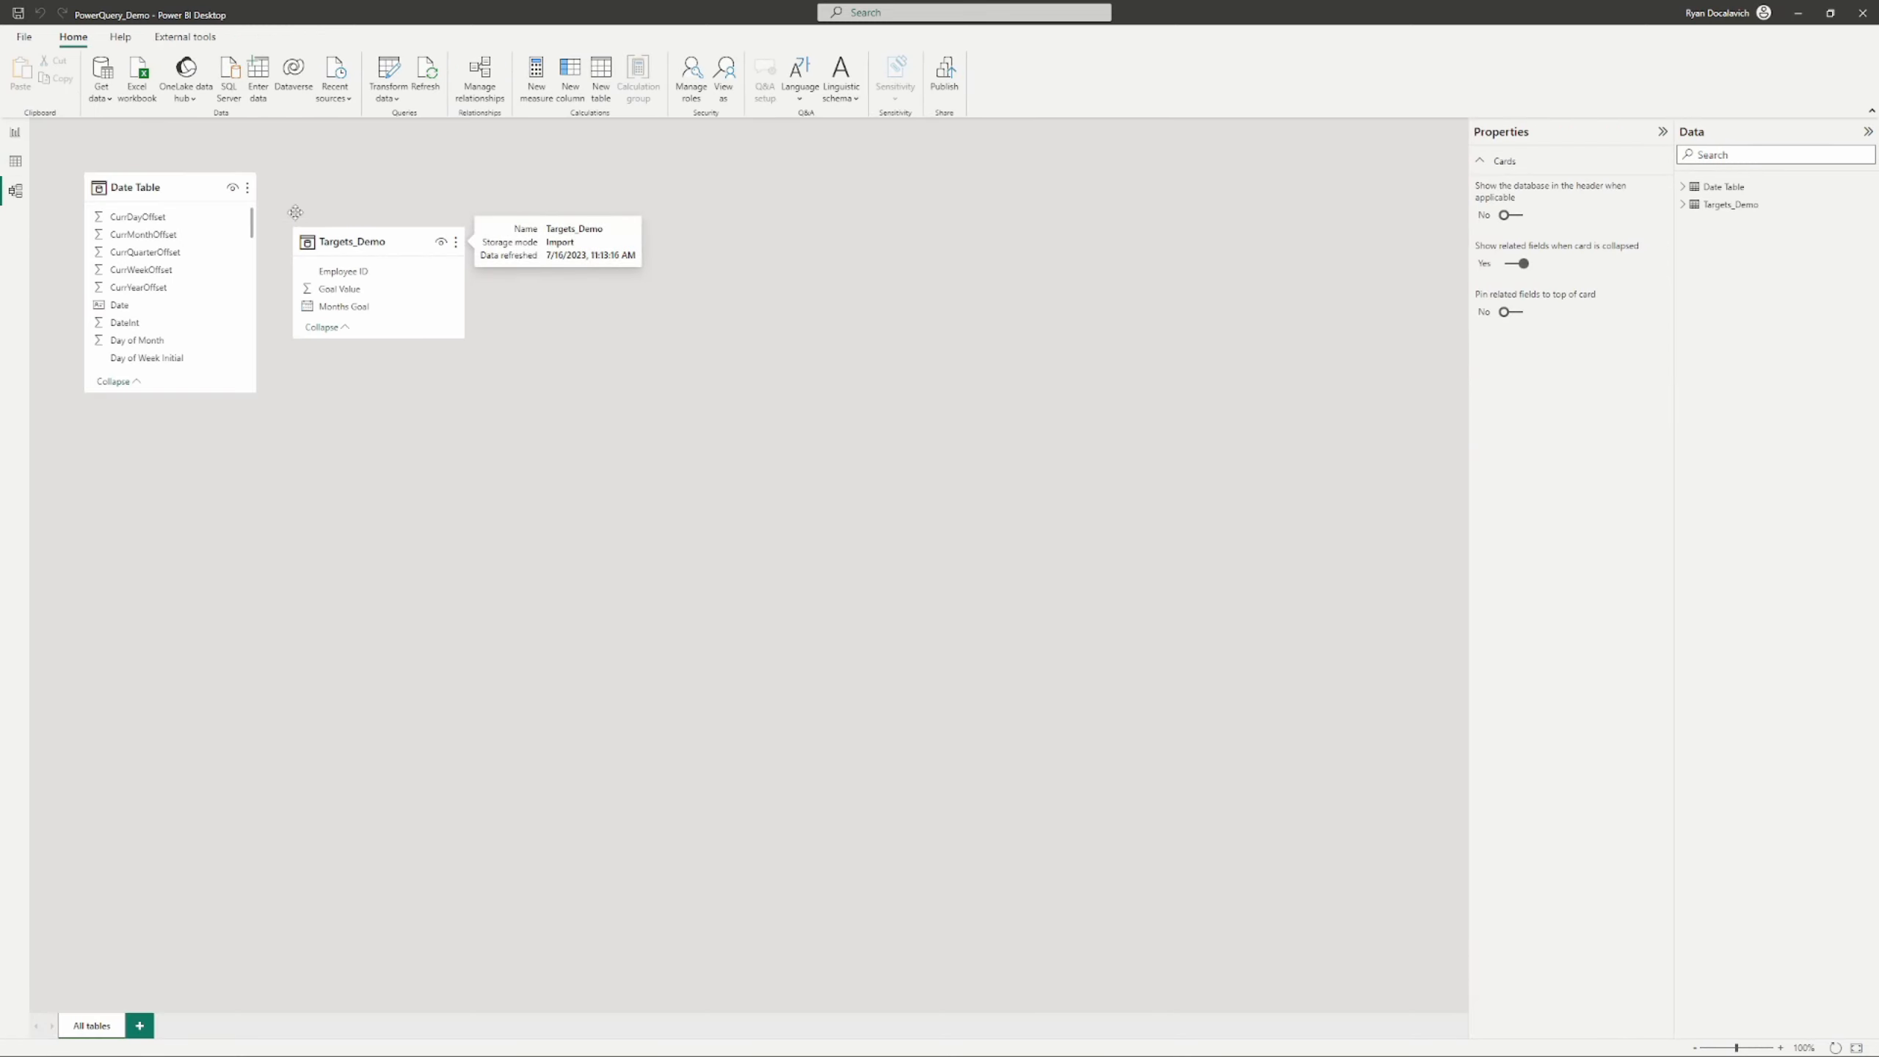
{"action": "left_click_drag", "start_coordinate": [405, 250], "coordinate": [615, 312]}
{"action": "left_click_drag", "start_coordinate": [133, 305], "coordinate": [603, 376]}
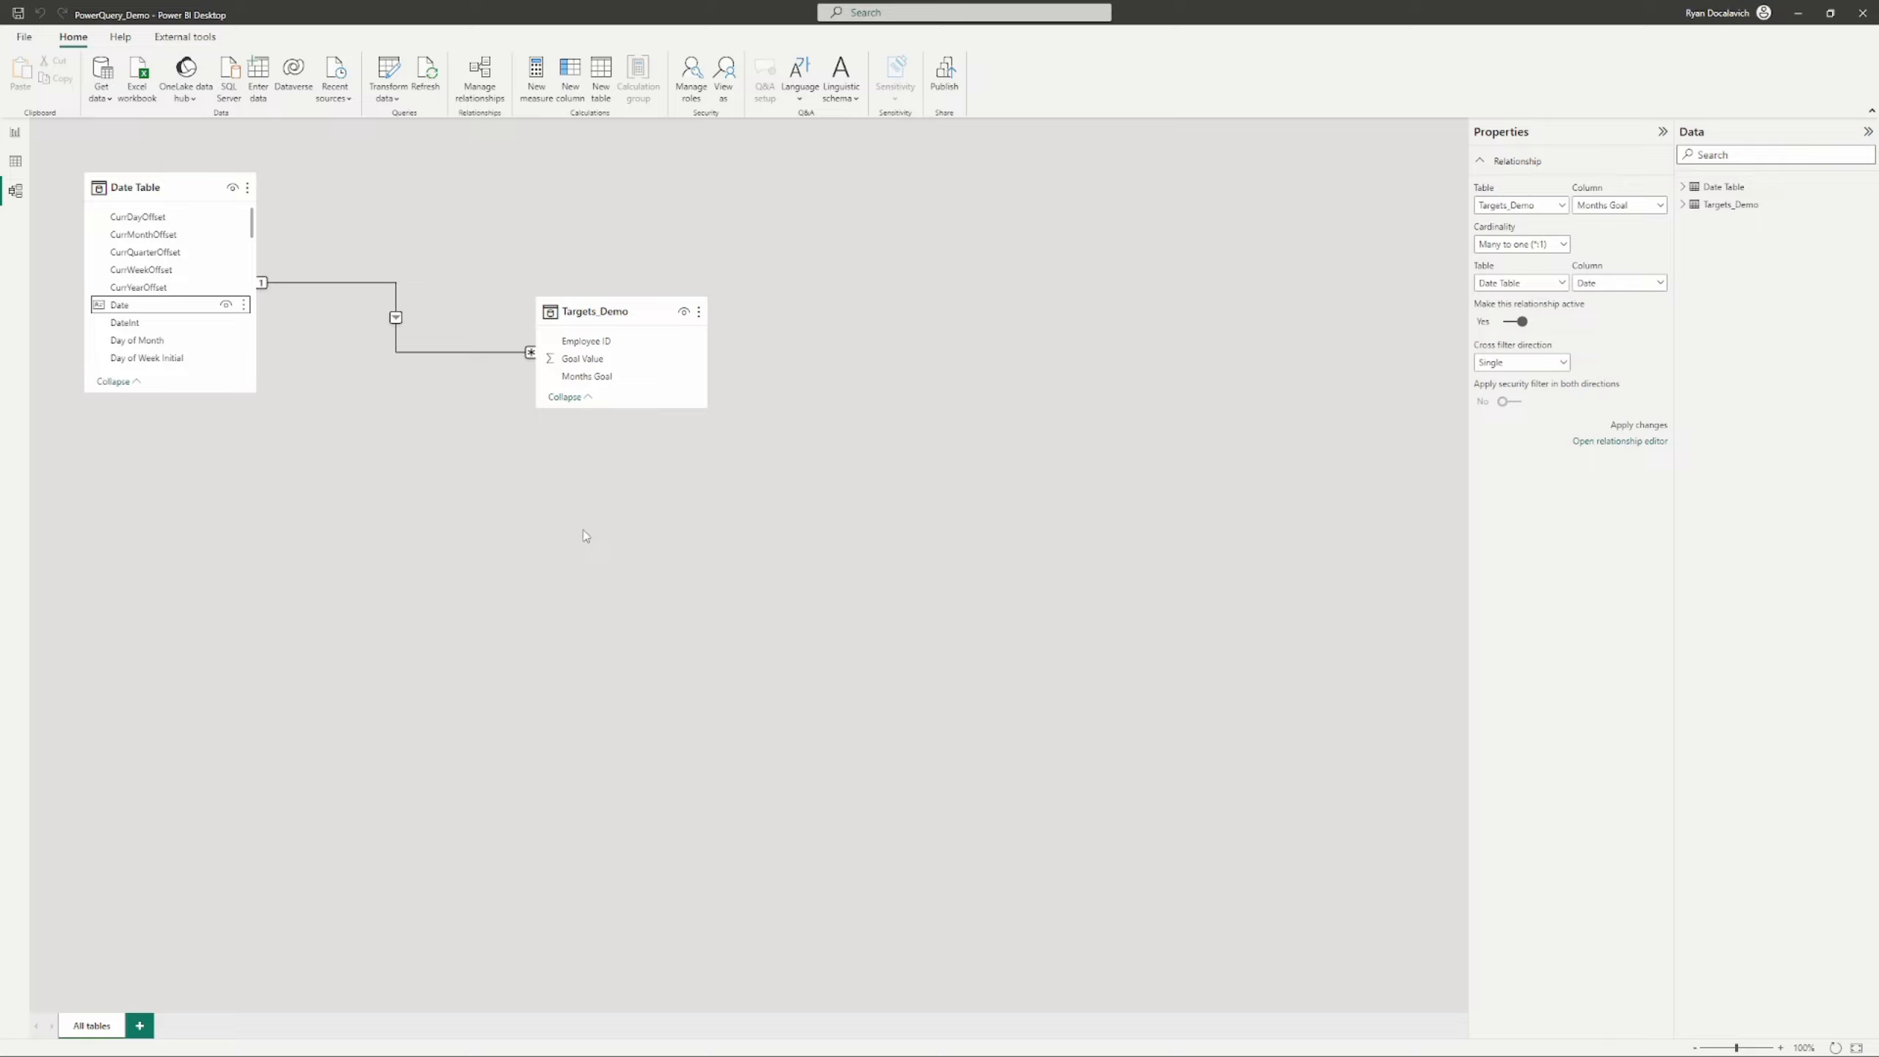
{"action": "left_click", "coordinate": [586, 536]}
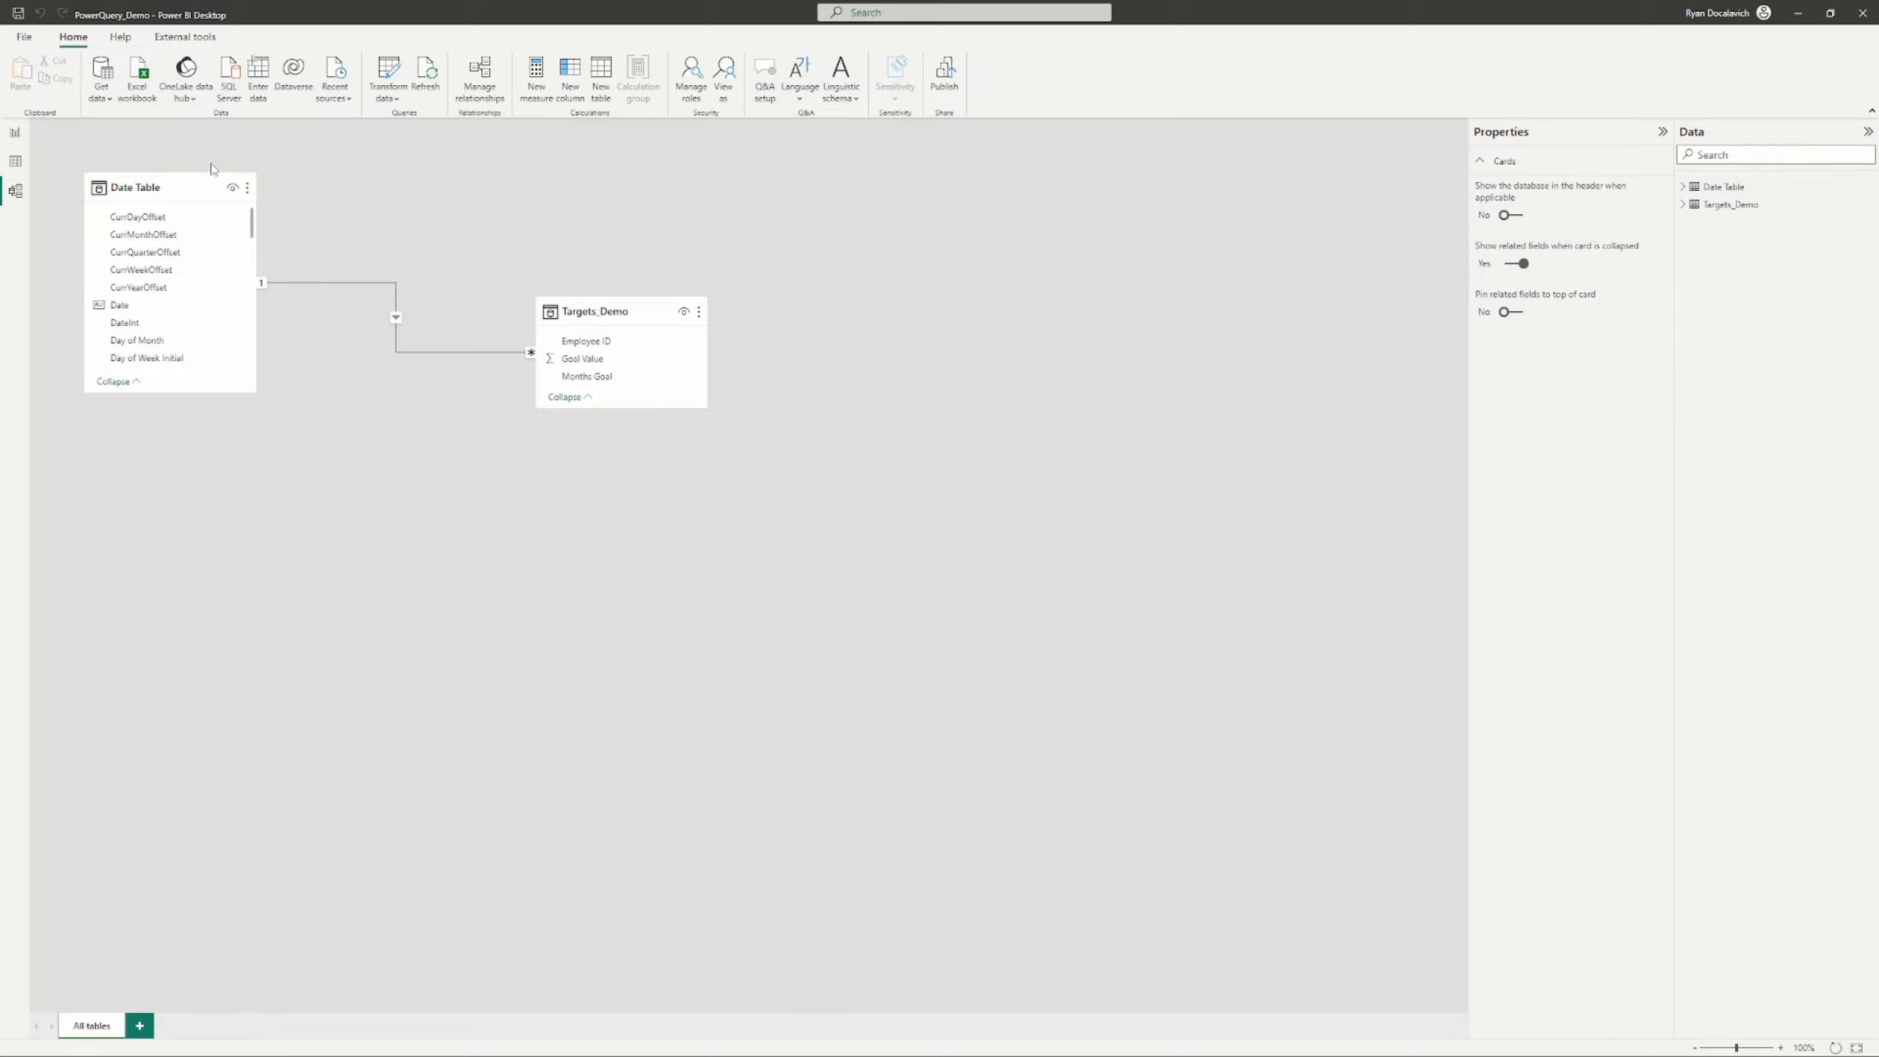
Step: Create a matrix on the report page from the Date Table's Year and Month & Year fields
{"action": "left_click", "coordinate": [15, 134]}
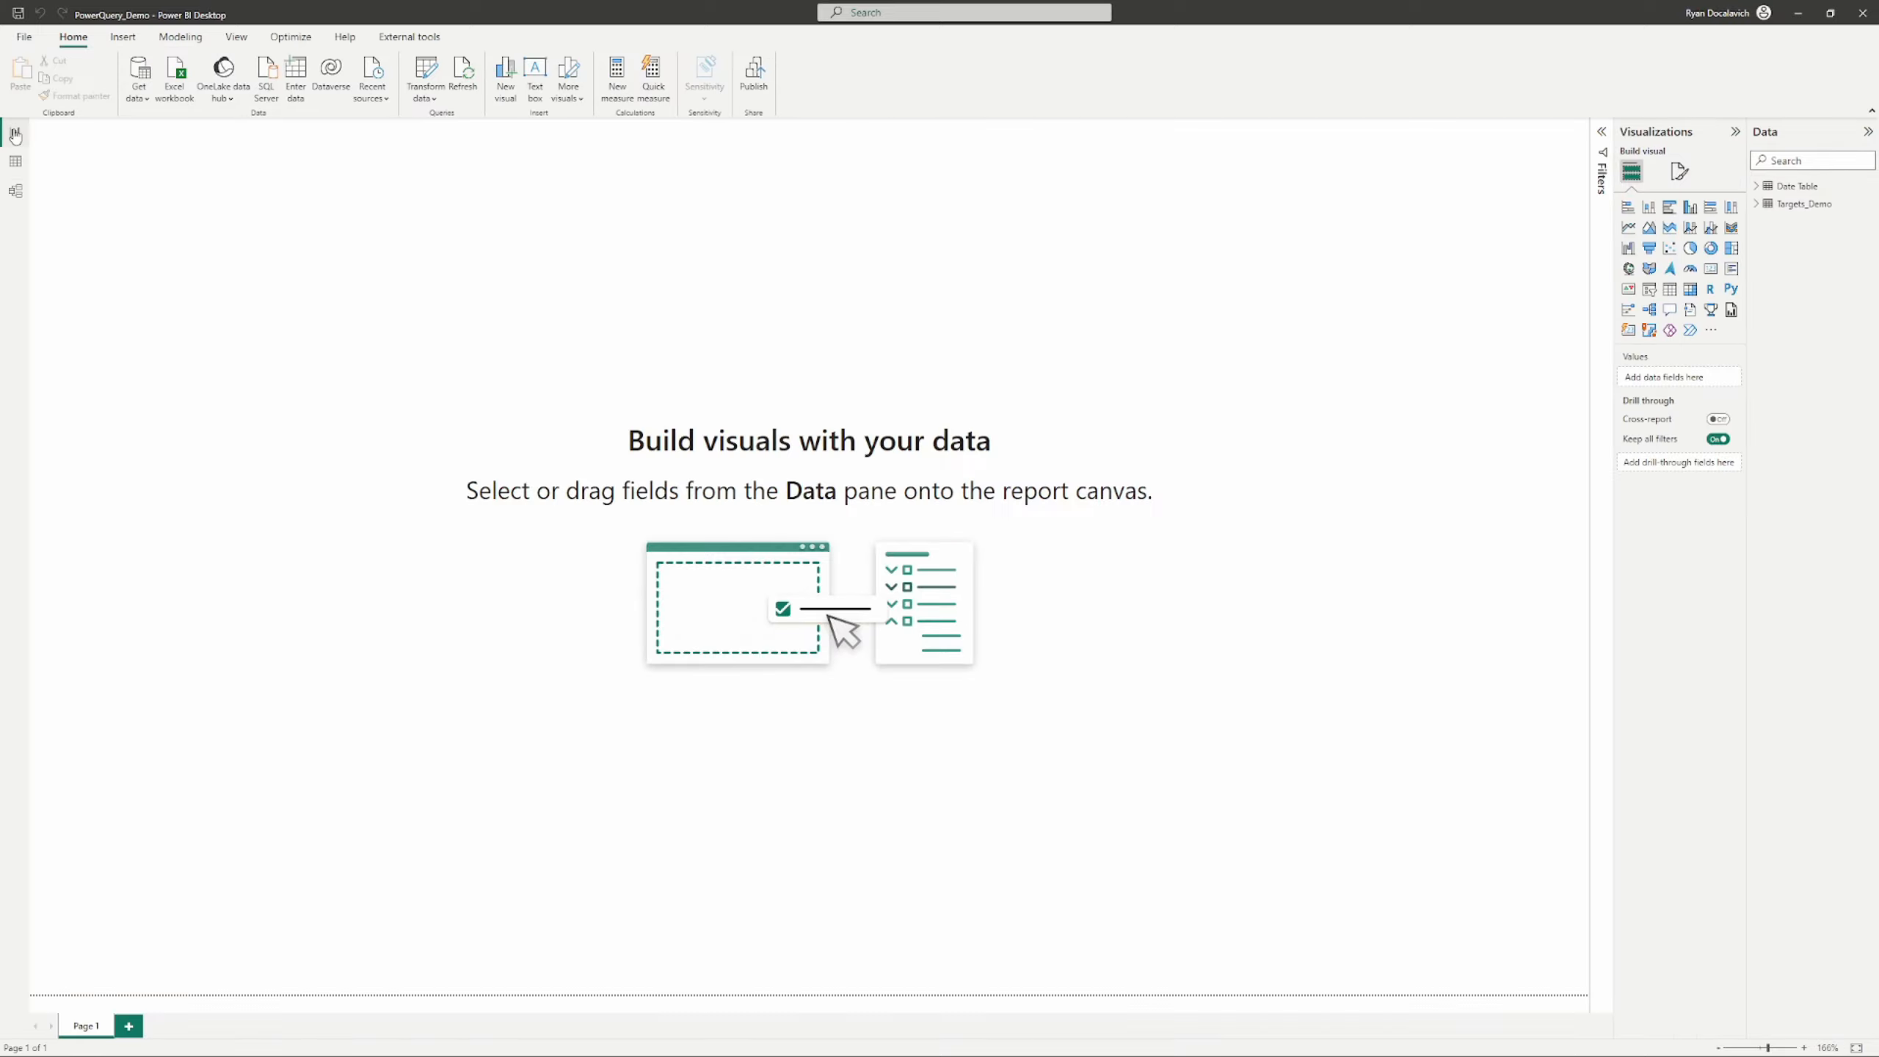
{"action": "left_click", "coordinate": [1758, 185]}
{"action": "left_click", "coordinate": [1790, 160]}
{"action": "type", "text": "year"}
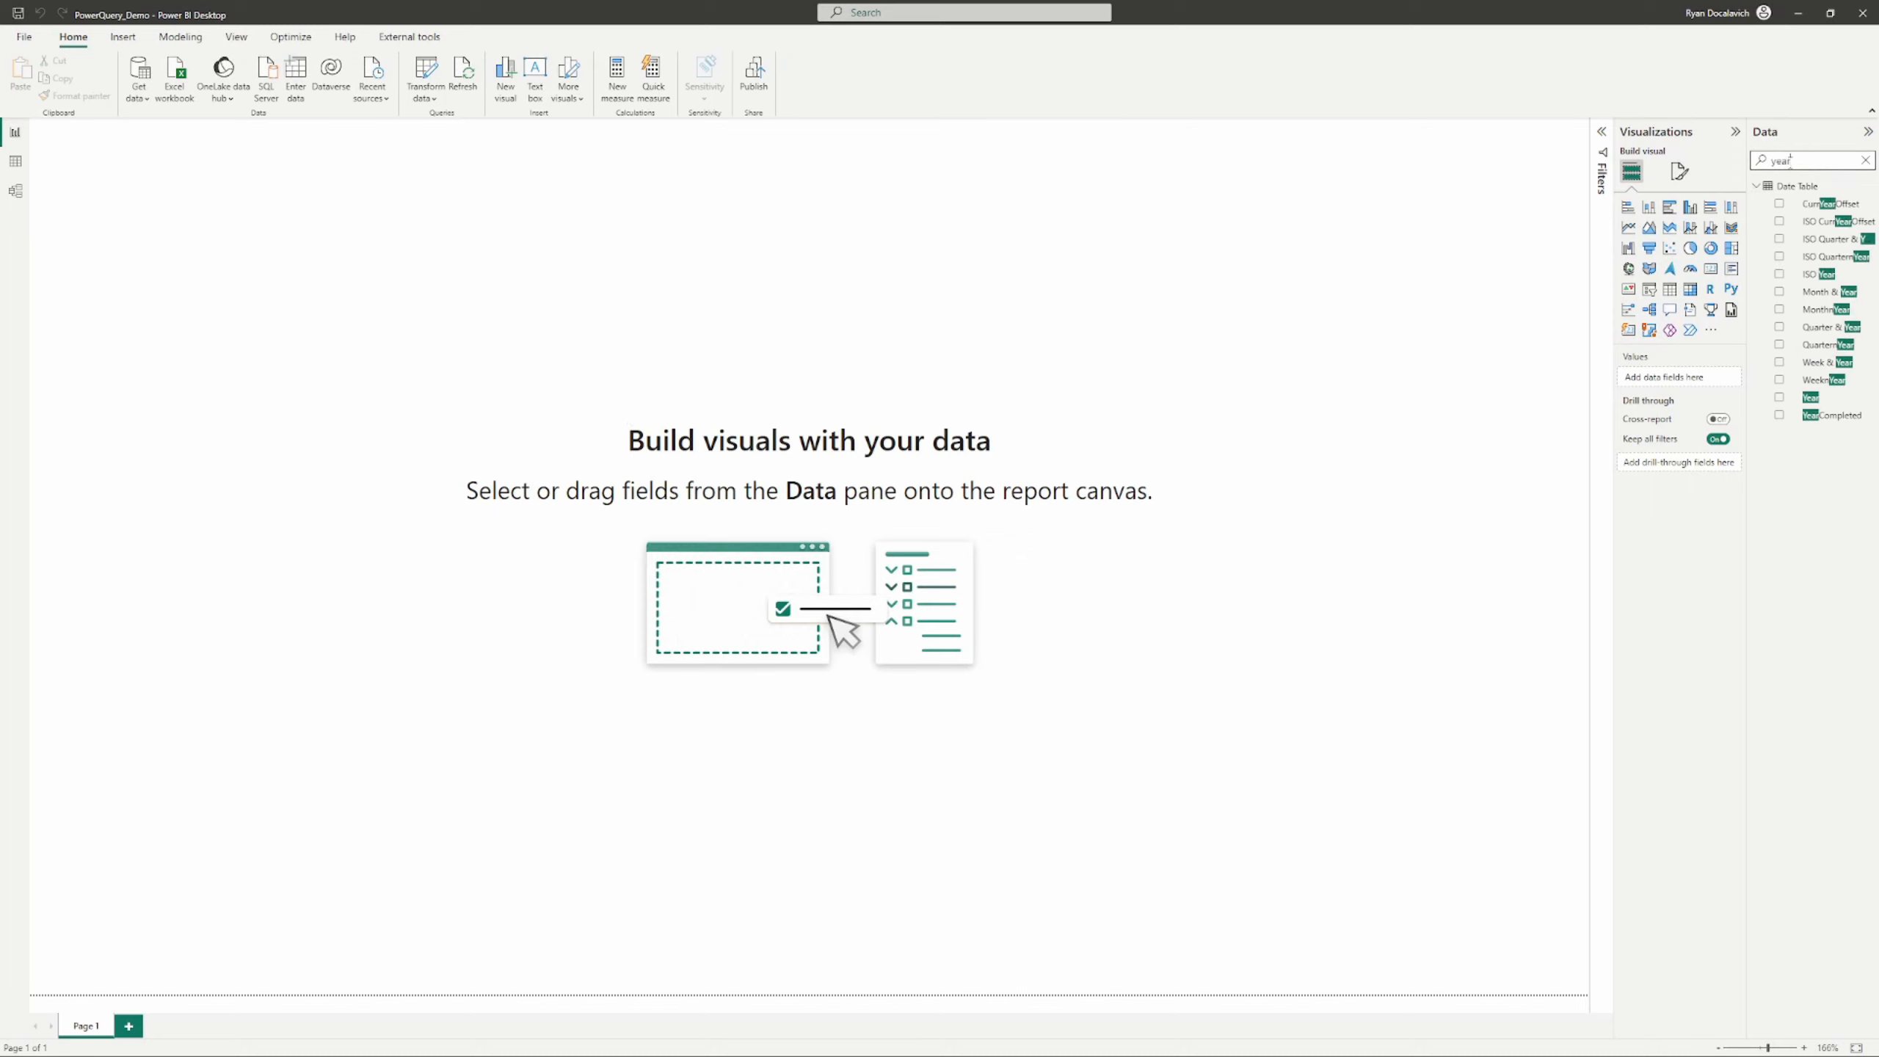
{"action": "left_click", "coordinate": [1812, 398]}
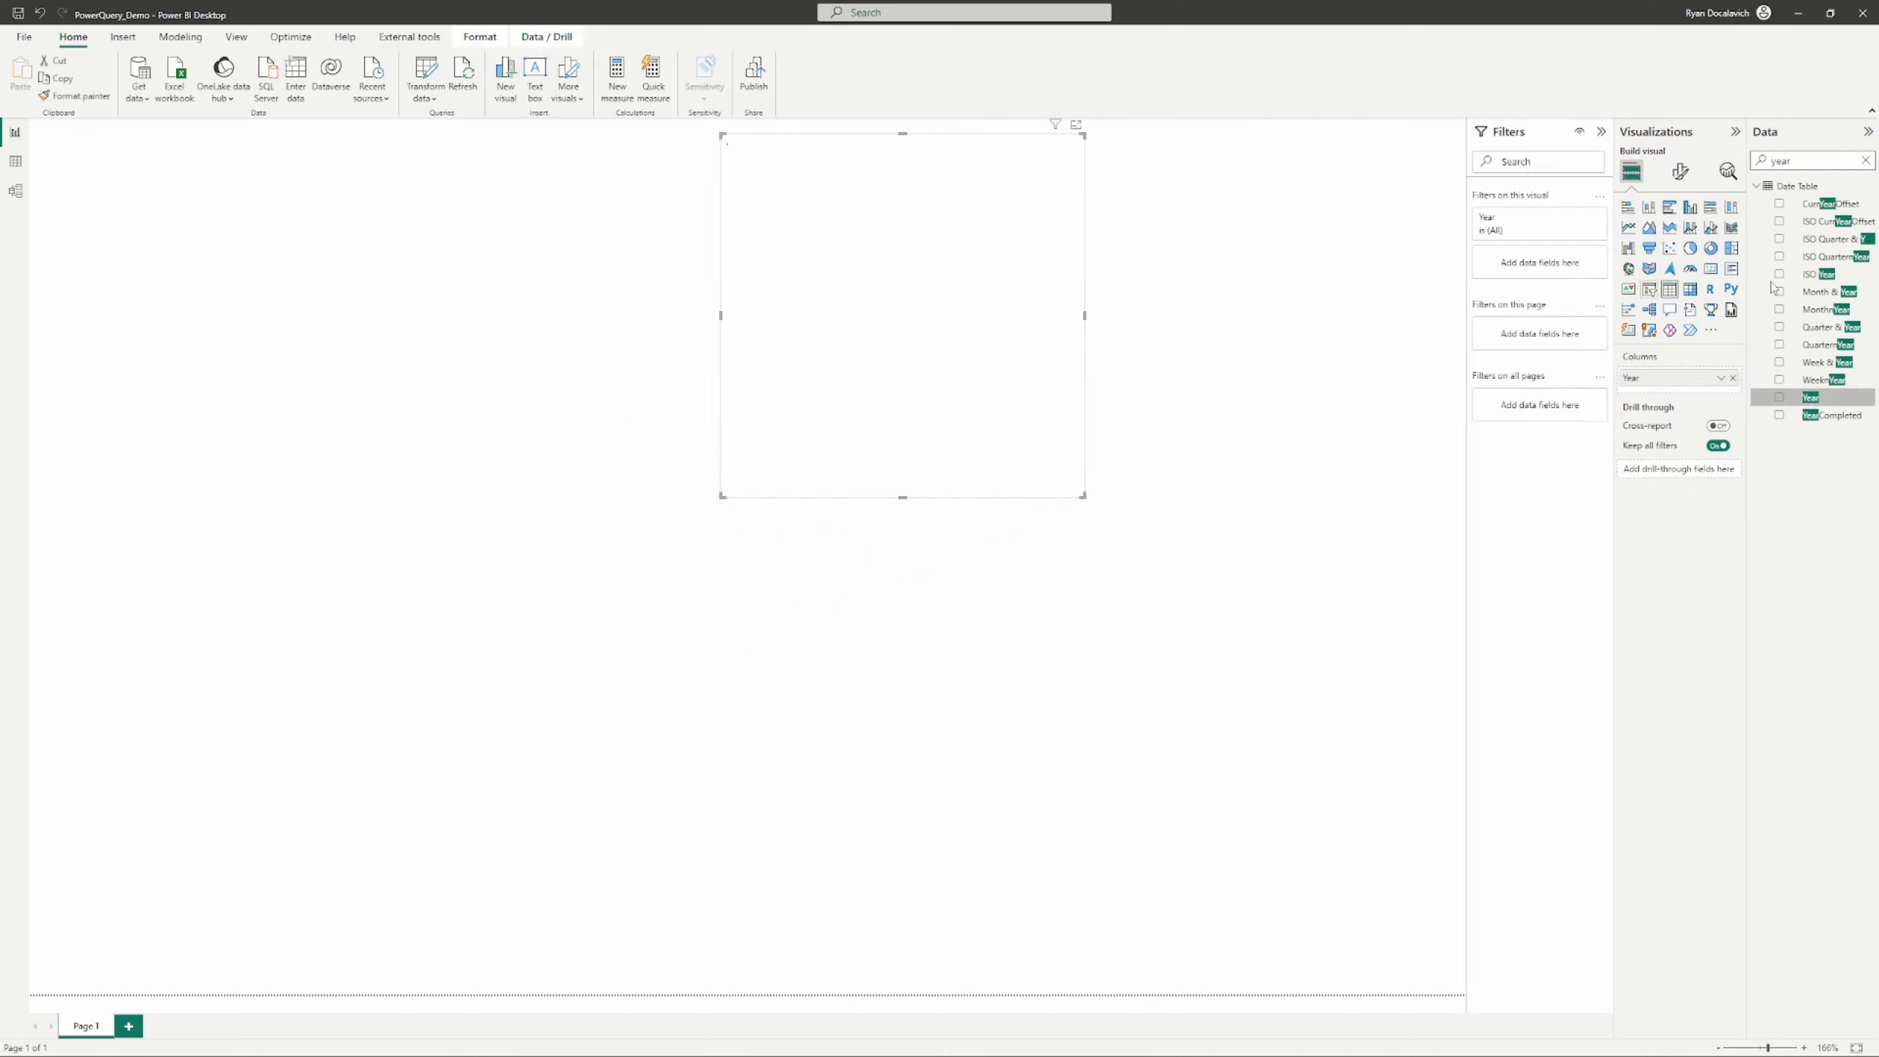
{"action": "left_click", "coordinate": [1841, 295]}
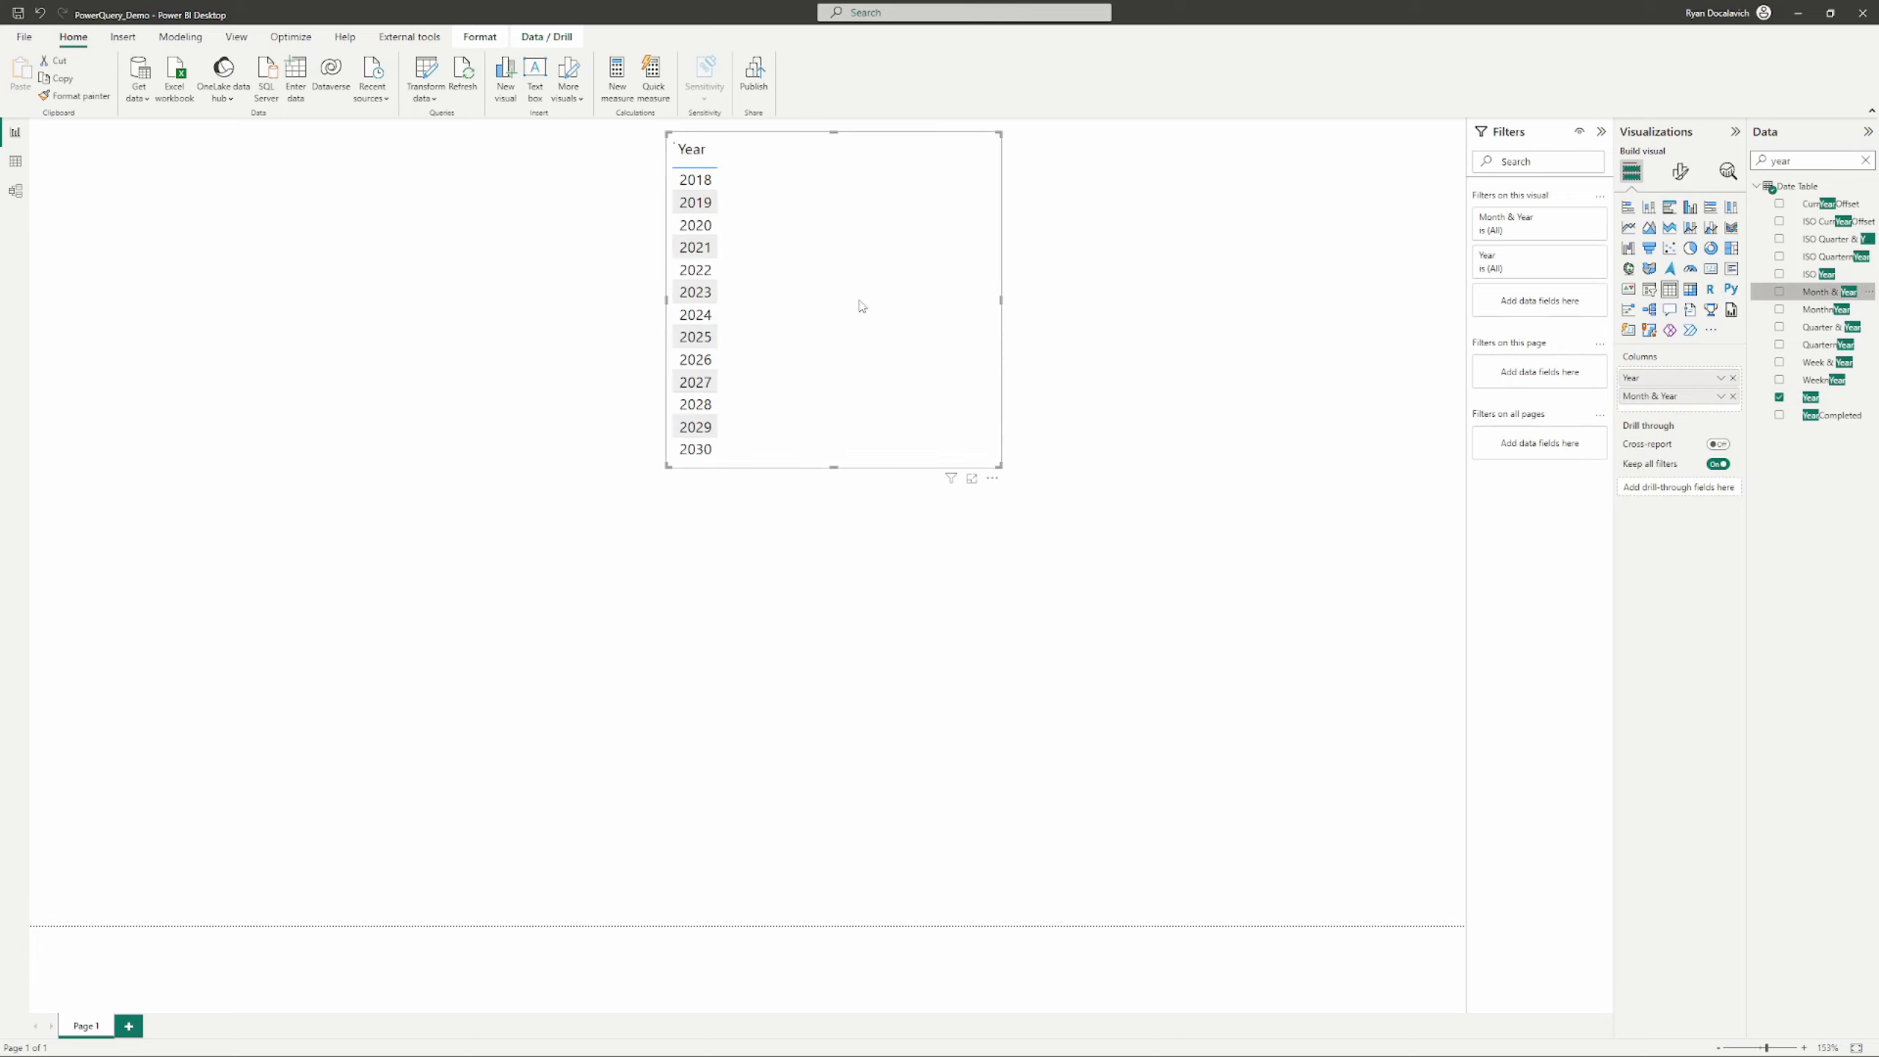
{"action": "left_click", "coordinate": [1692, 289]}
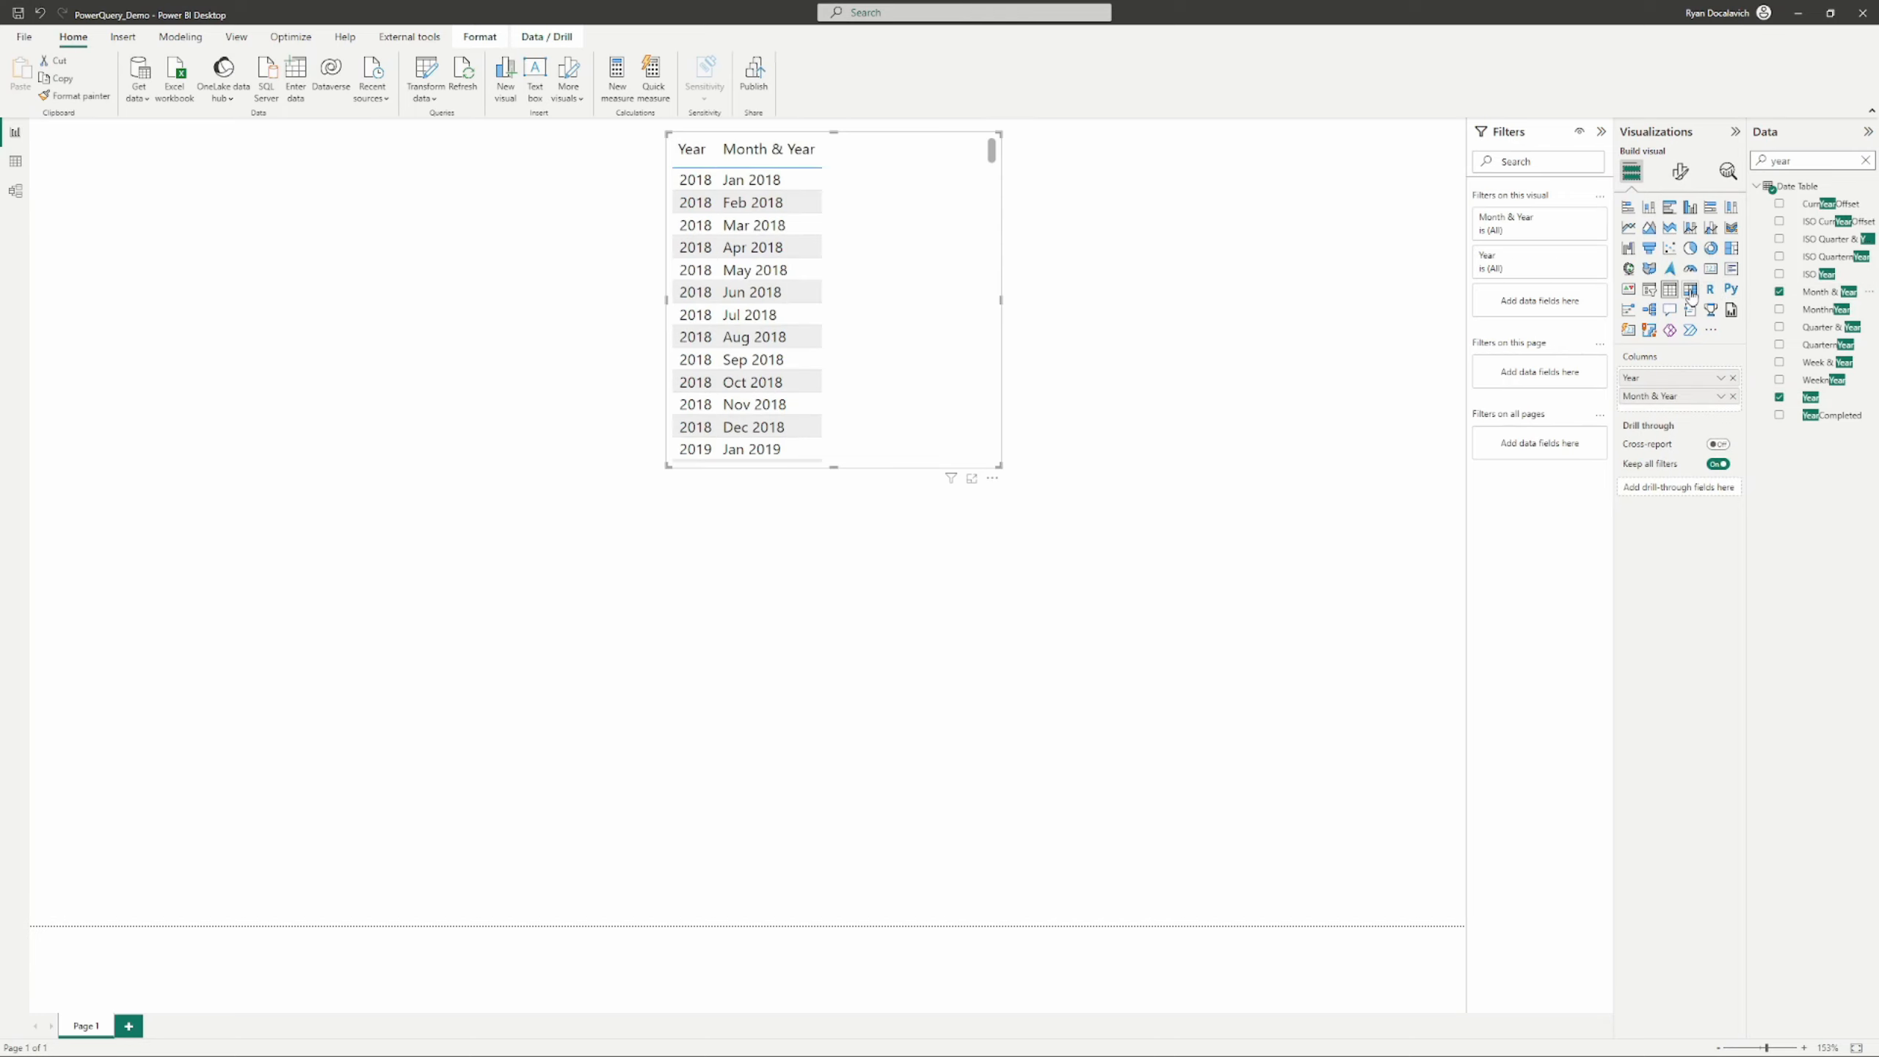
Step: Set the matrix to Employee ID on rows, Year above Month & Year on columns, and Goal Value as values
{"action": "double_click", "coordinate": [1818, 158]}
{"action": "key", "text": "BackSpace"}
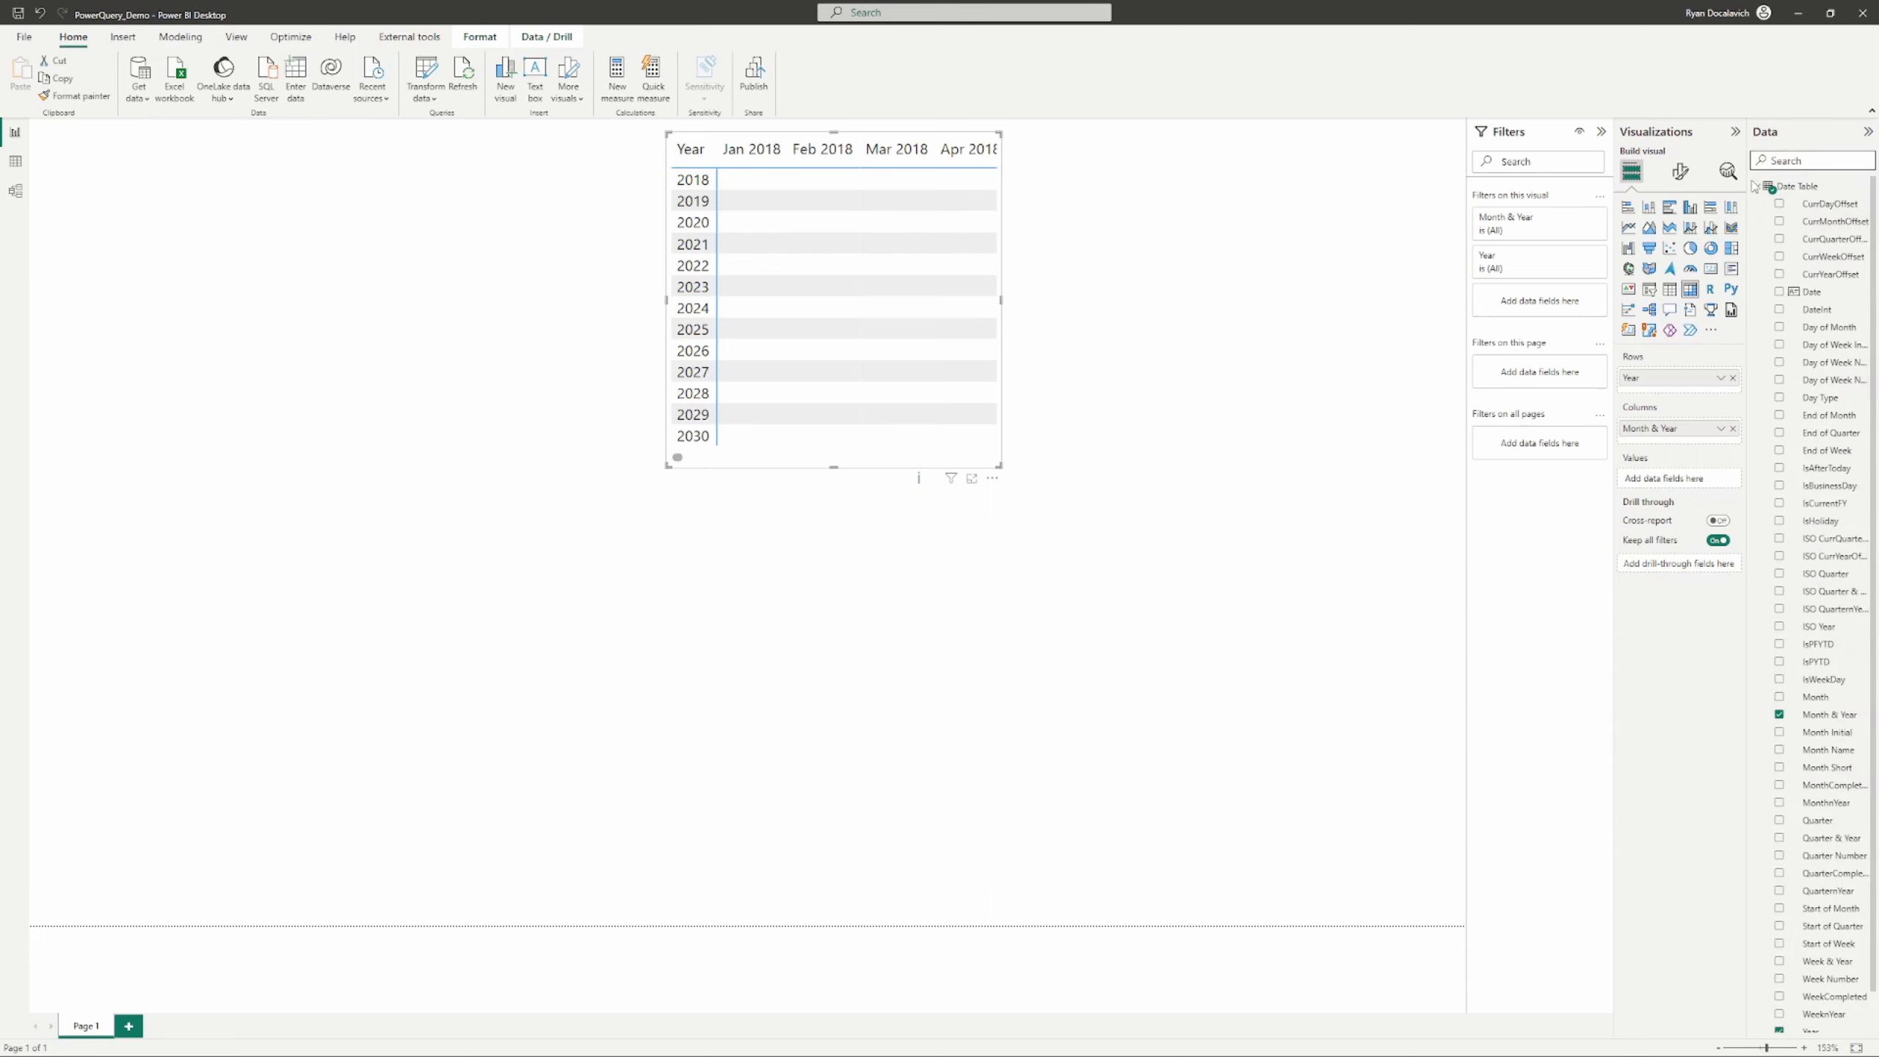
{"action": "left_click", "coordinate": [1757, 187]}
{"action": "left_click", "coordinate": [1758, 203]}
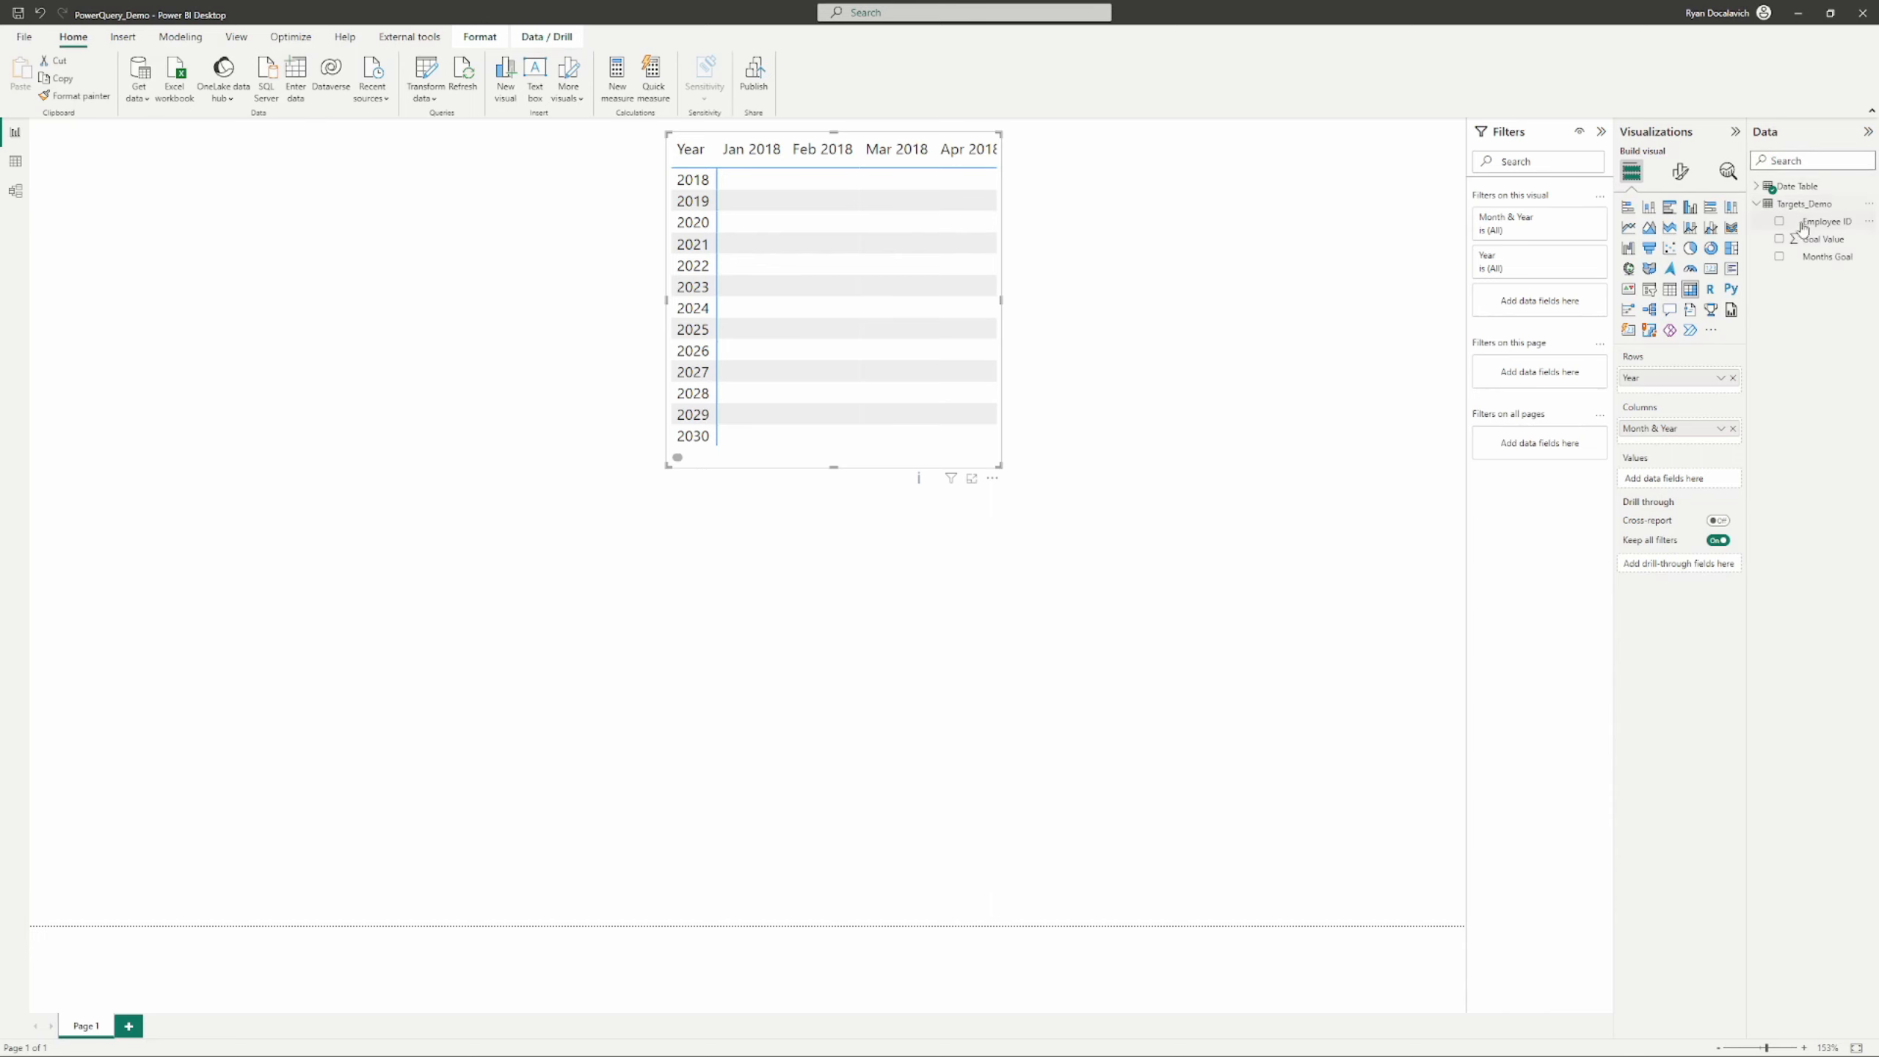
{"action": "left_click_drag", "start_coordinate": [1817, 222], "coordinate": [1680, 435]}
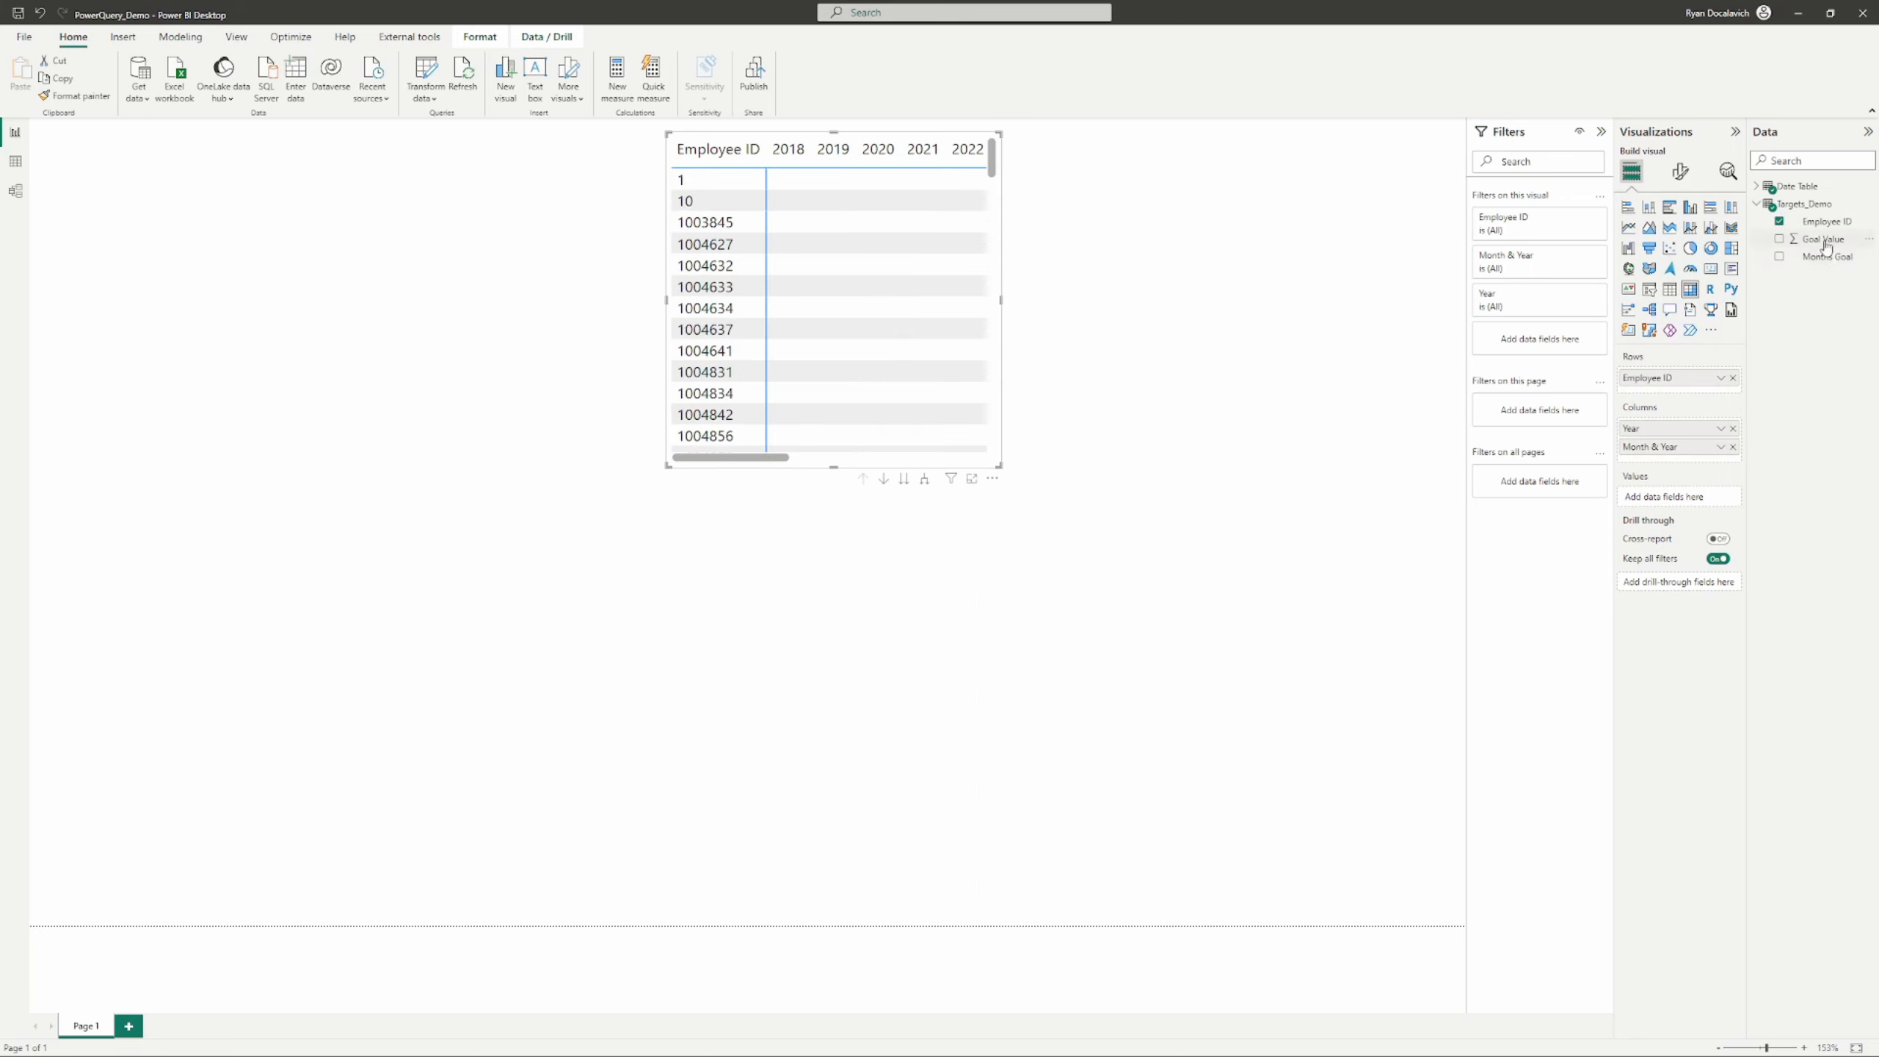
{"action": "left_click_drag", "start_coordinate": [1824, 245], "coordinate": [1687, 496]}
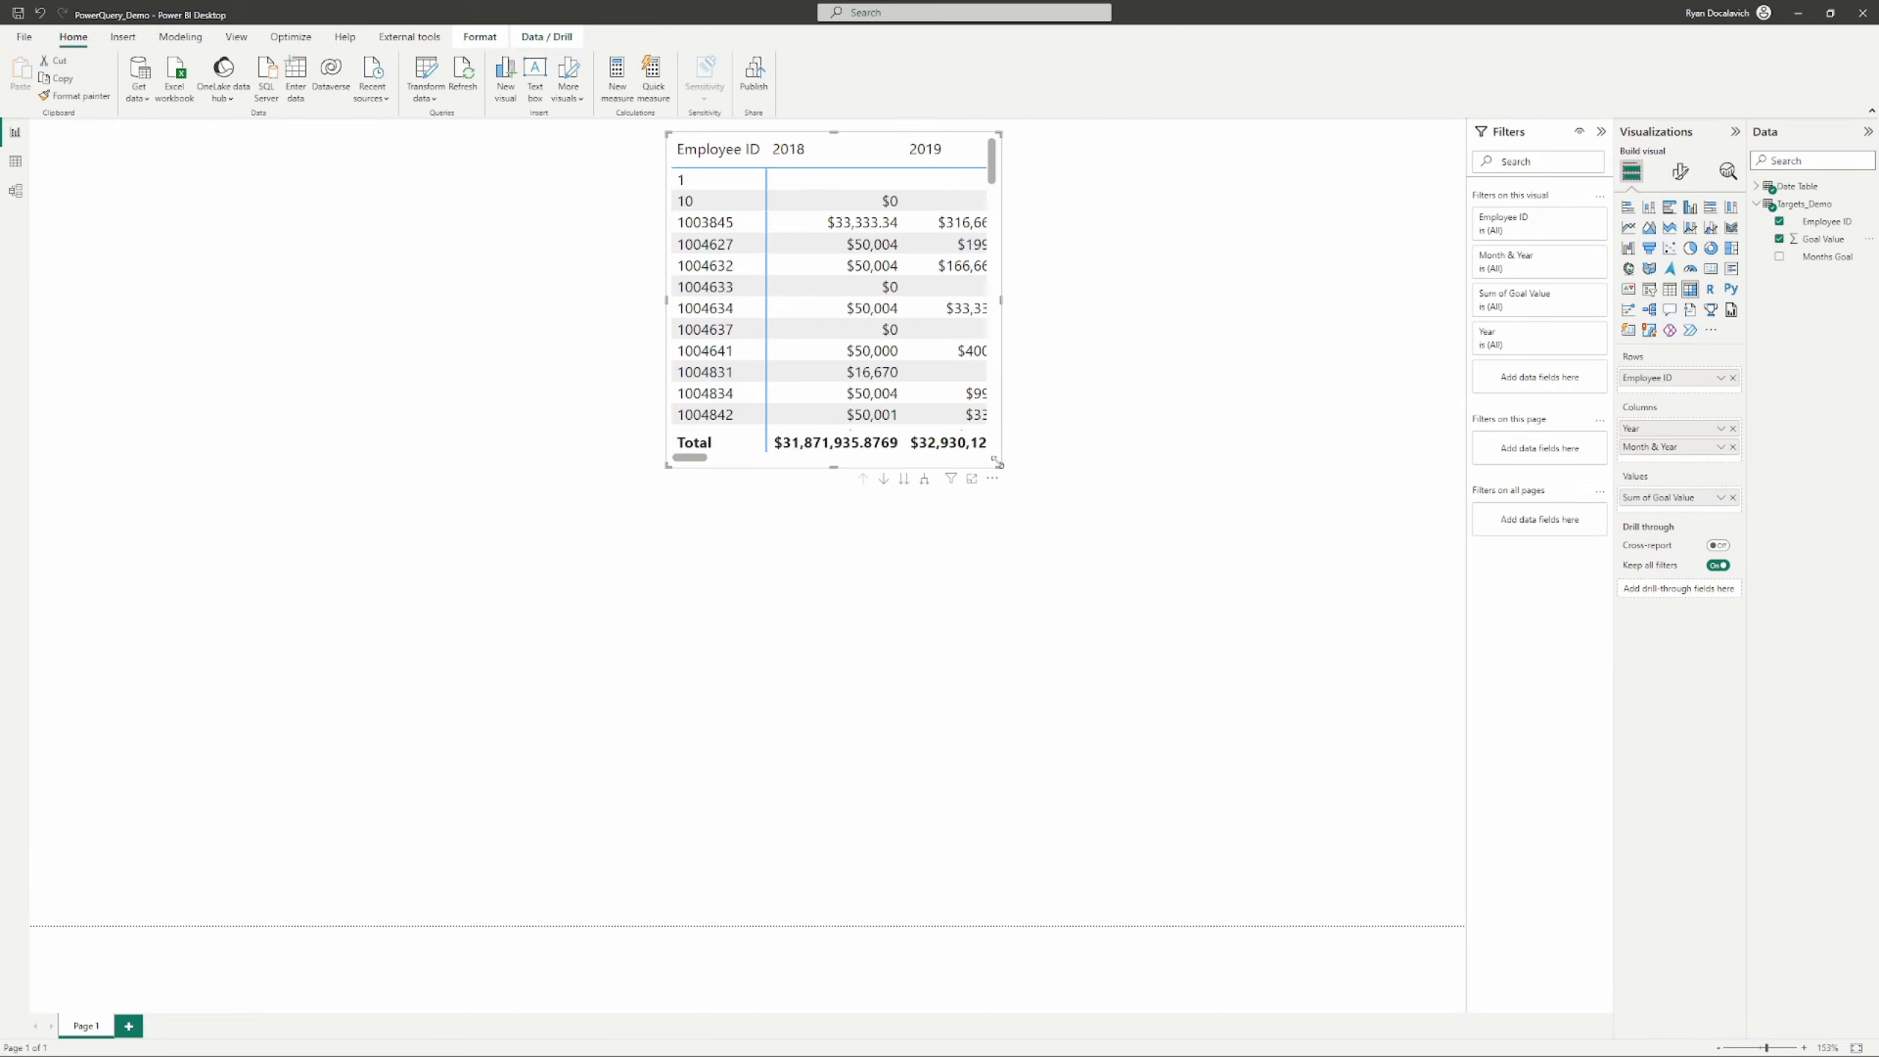
Step: Enlarge the matrix to the page's full width and fit it into the lower half of the page
{"action": "left_click_drag", "start_coordinate": [998, 463], "coordinate": [1270, 678]}
{"action": "left_click_drag", "start_coordinate": [832, 141], "coordinate": [196, 337]}
{"action": "left_click_drag", "start_coordinate": [643, 874], "coordinate": [1420, 897]}
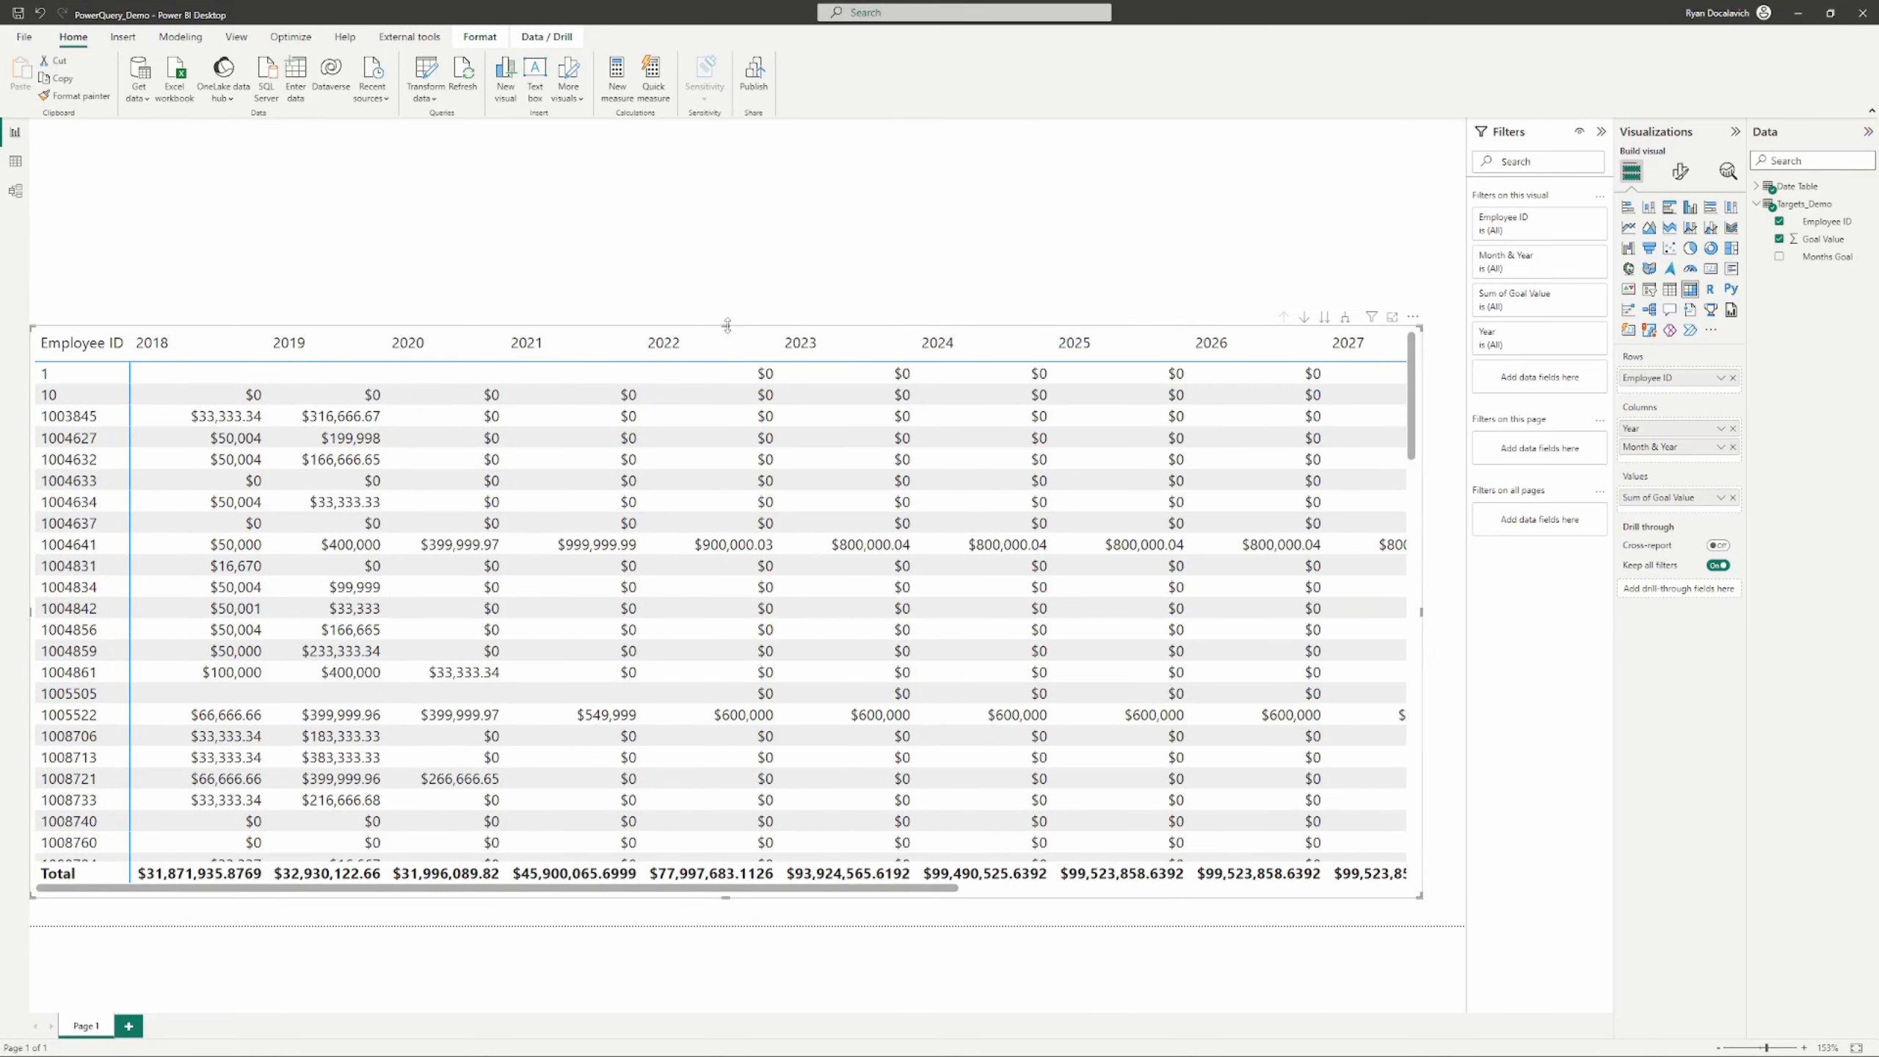
{"action": "left_click_drag", "start_coordinate": [735, 327], "coordinate": [729, 511]}
{"action": "left_click", "coordinate": [675, 303]}
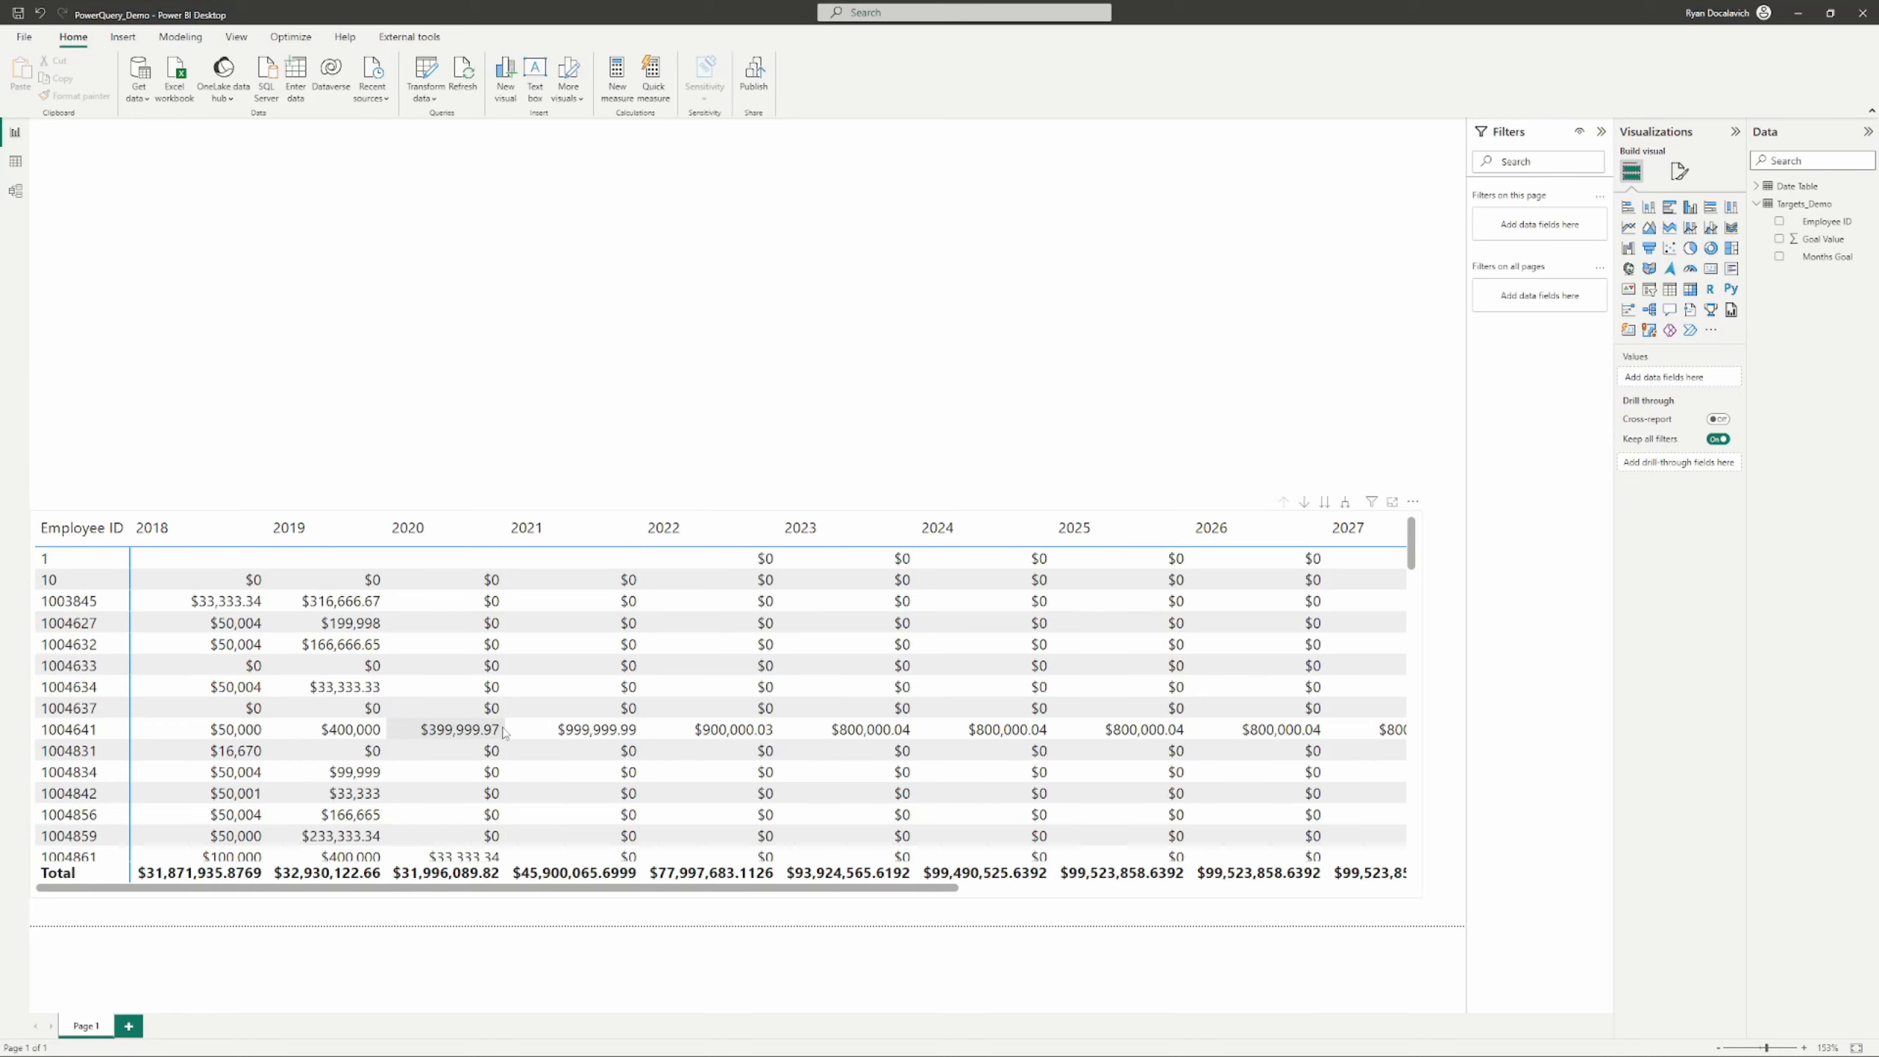
Step: Add a clustered column chart above the matrix with Month & Year on the X-axis and Goal Value on the Y-axis
{"action": "left_click", "coordinate": [1690, 206]}
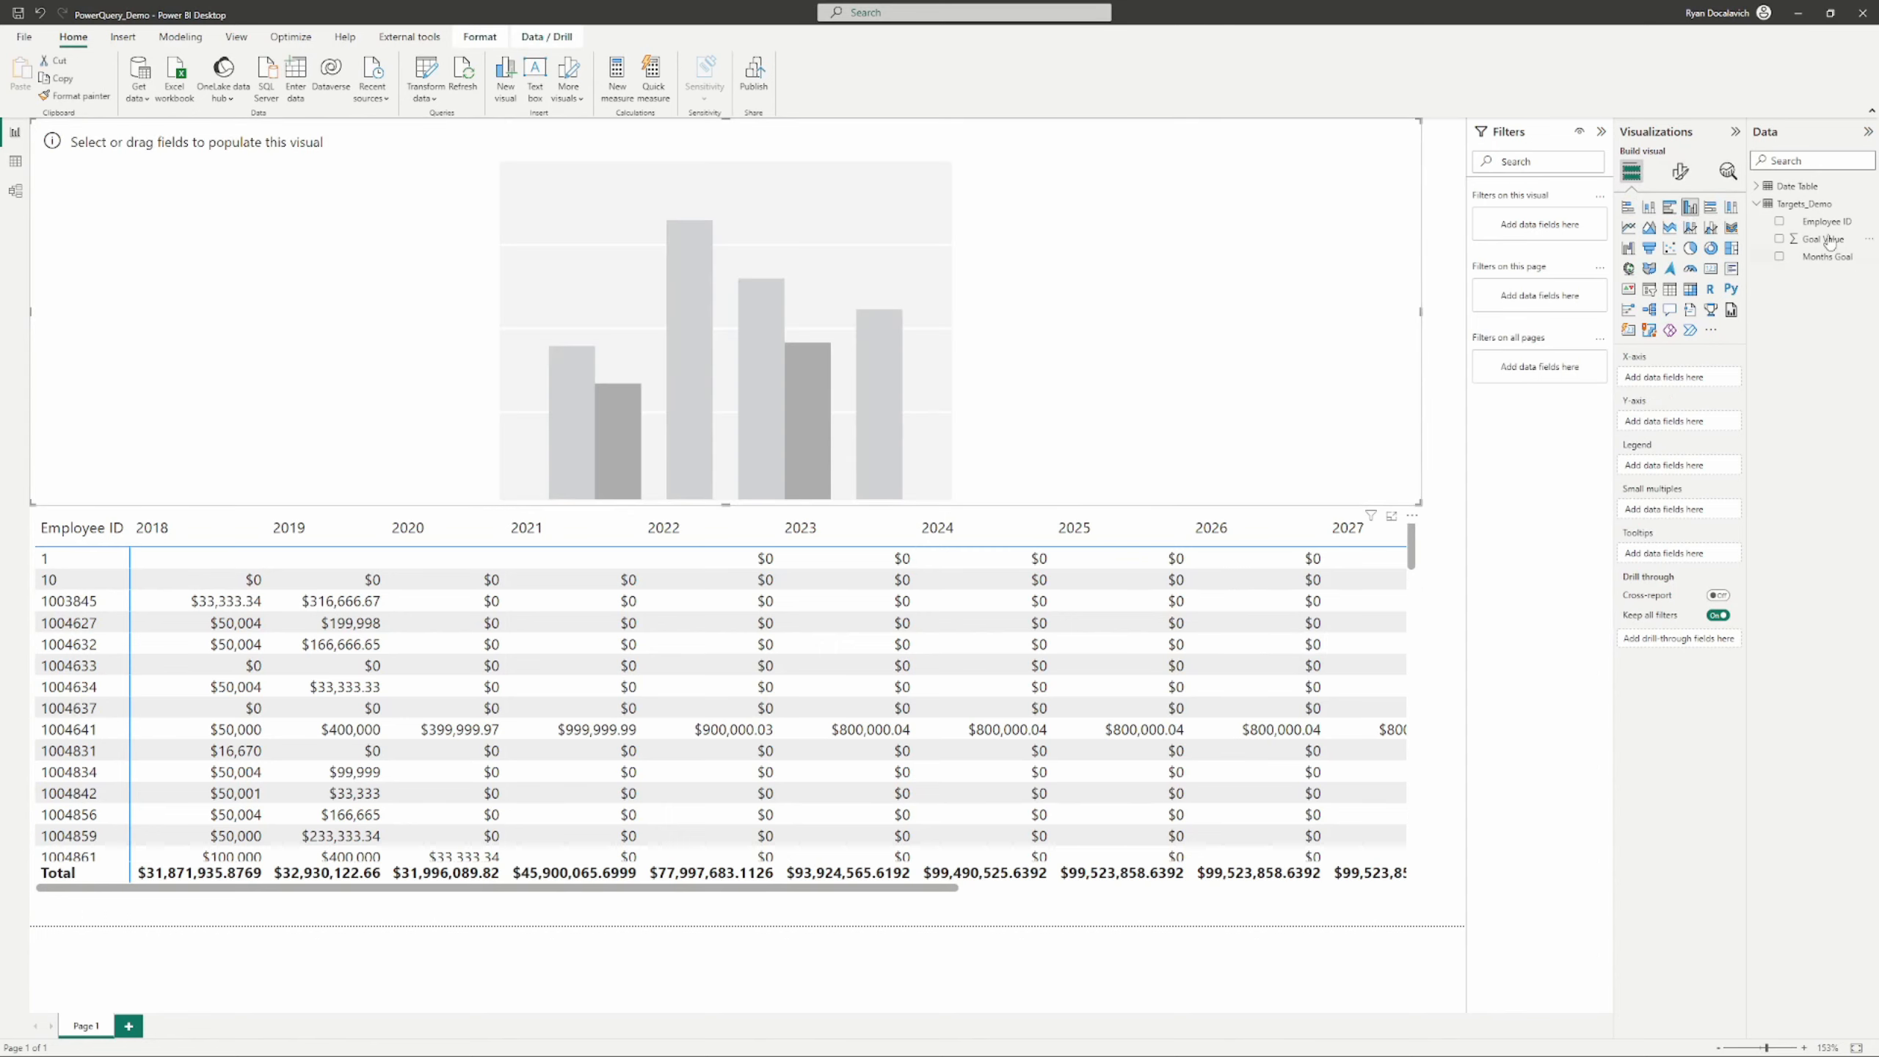
{"action": "left_click", "coordinate": [1807, 160]}
{"action": "type", "text": "month &"}
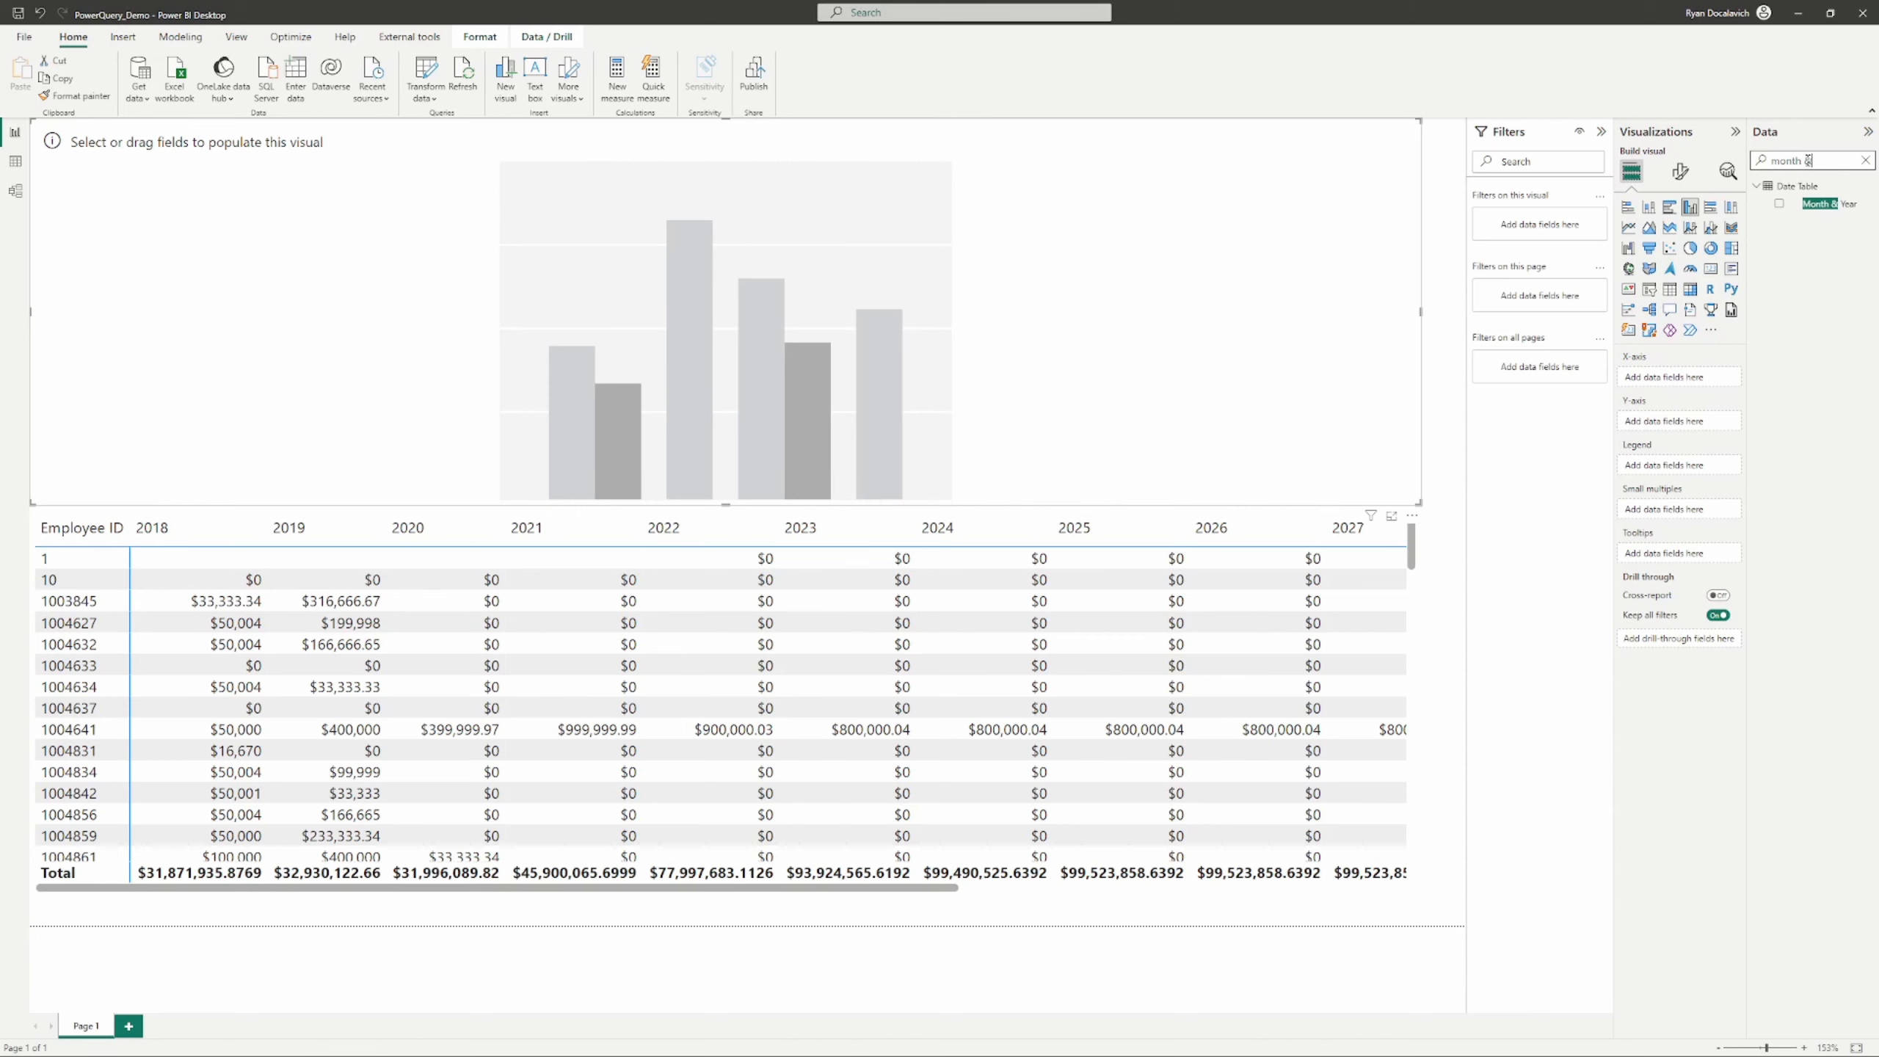
{"action": "left_click_drag", "start_coordinate": [1827, 204], "coordinate": [1692, 387]}
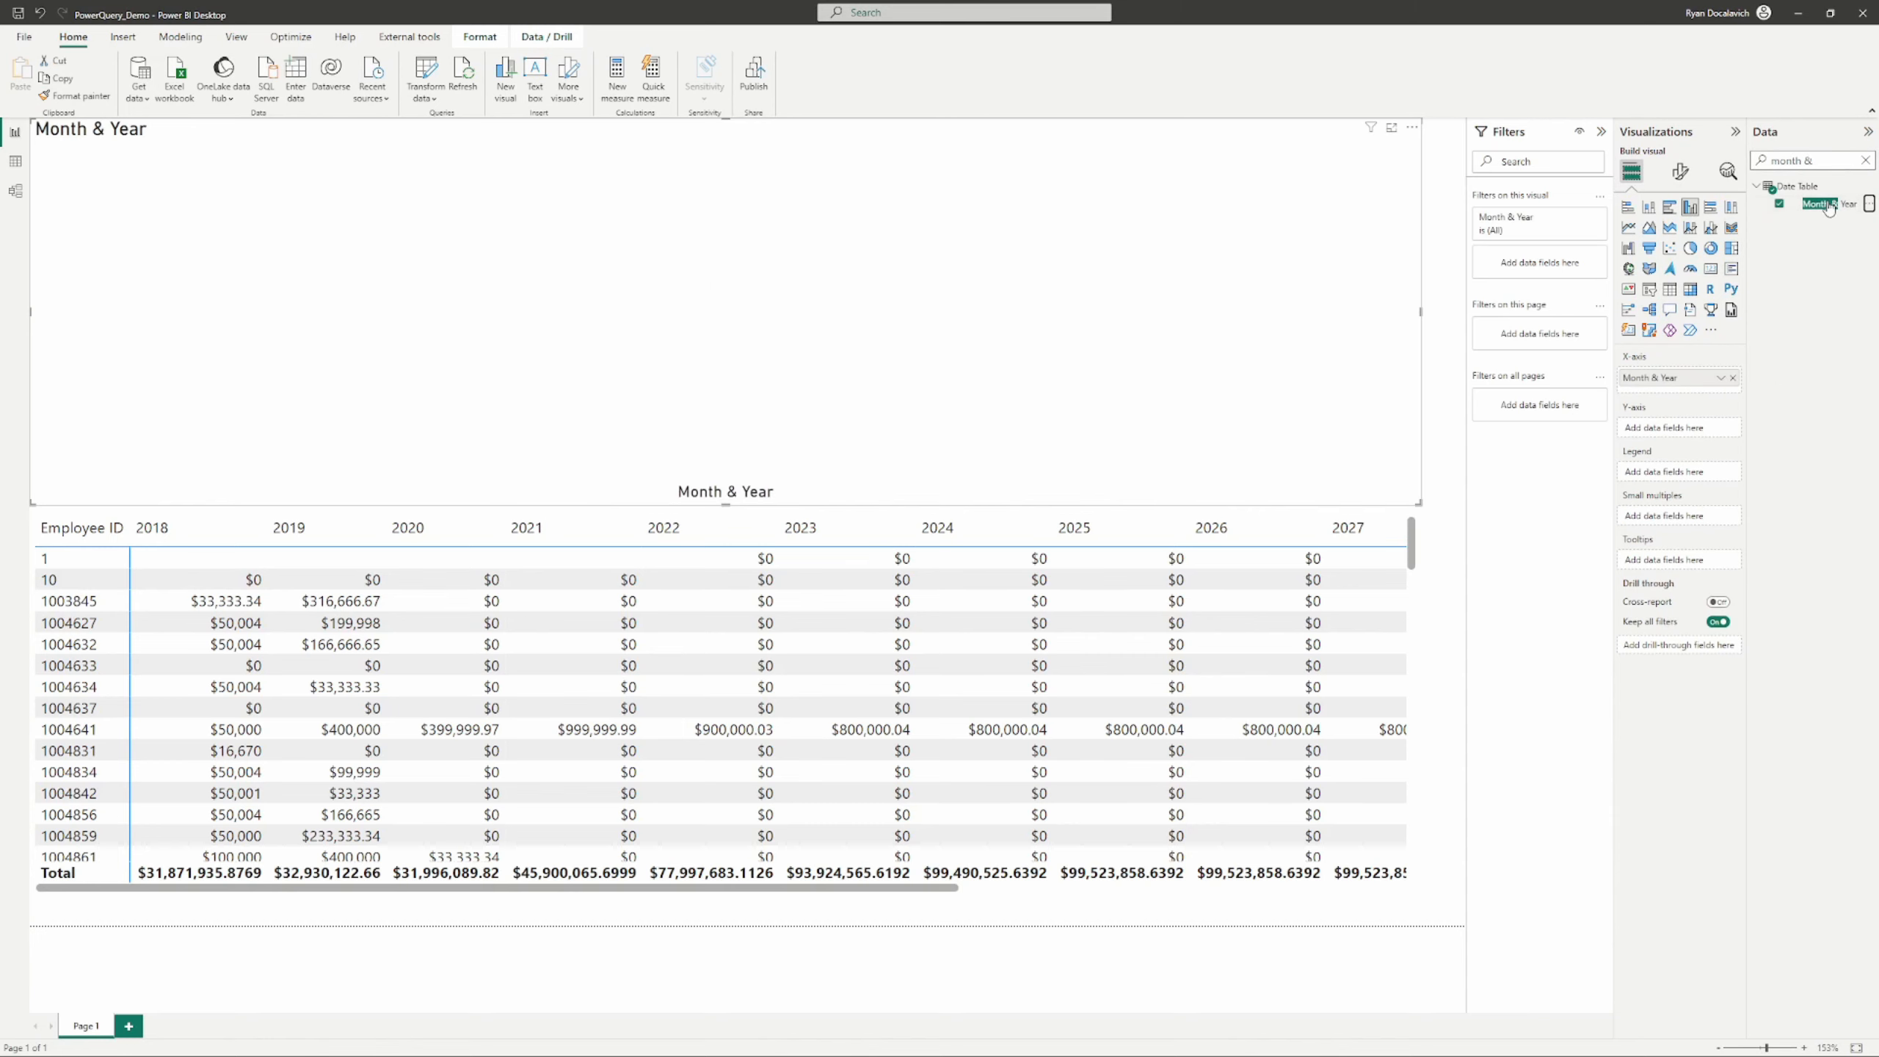
{"action": "left_click", "coordinate": [1867, 161]}
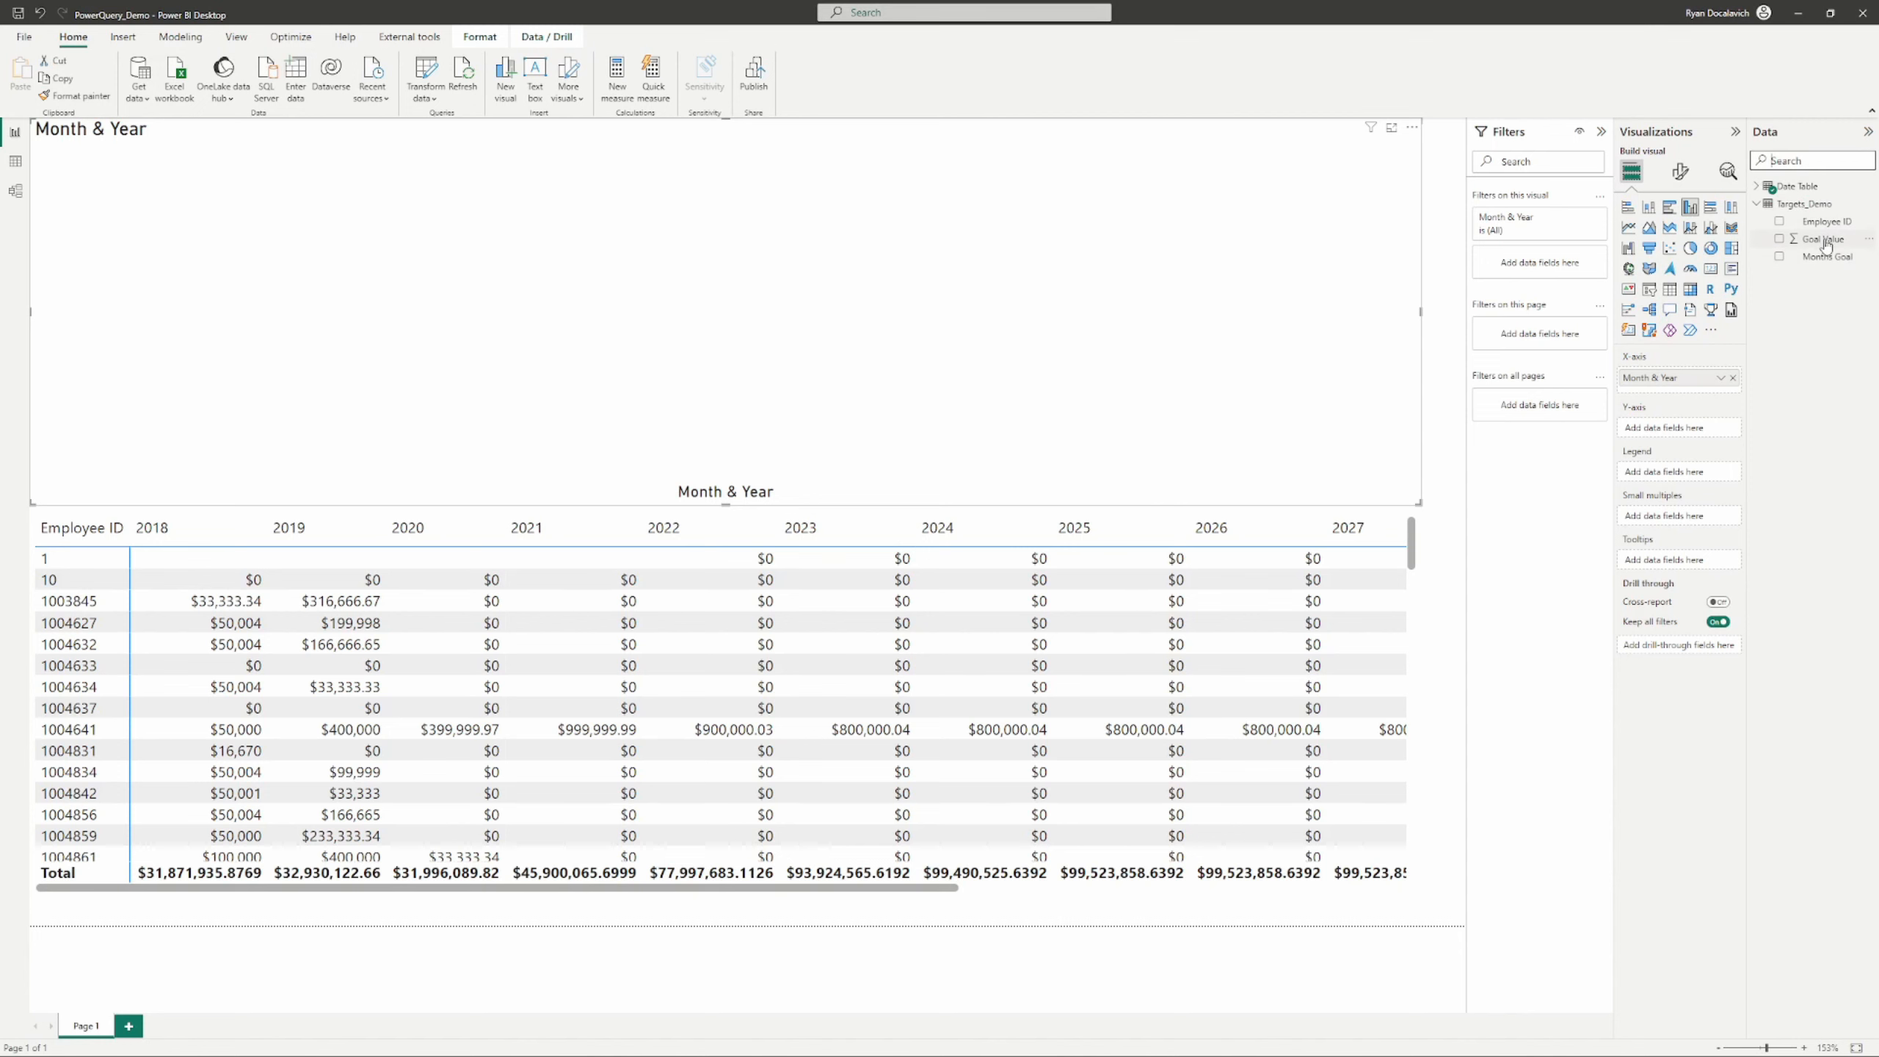
{"action": "left_click_drag", "start_coordinate": [1826, 246], "coordinate": [1668, 428]}
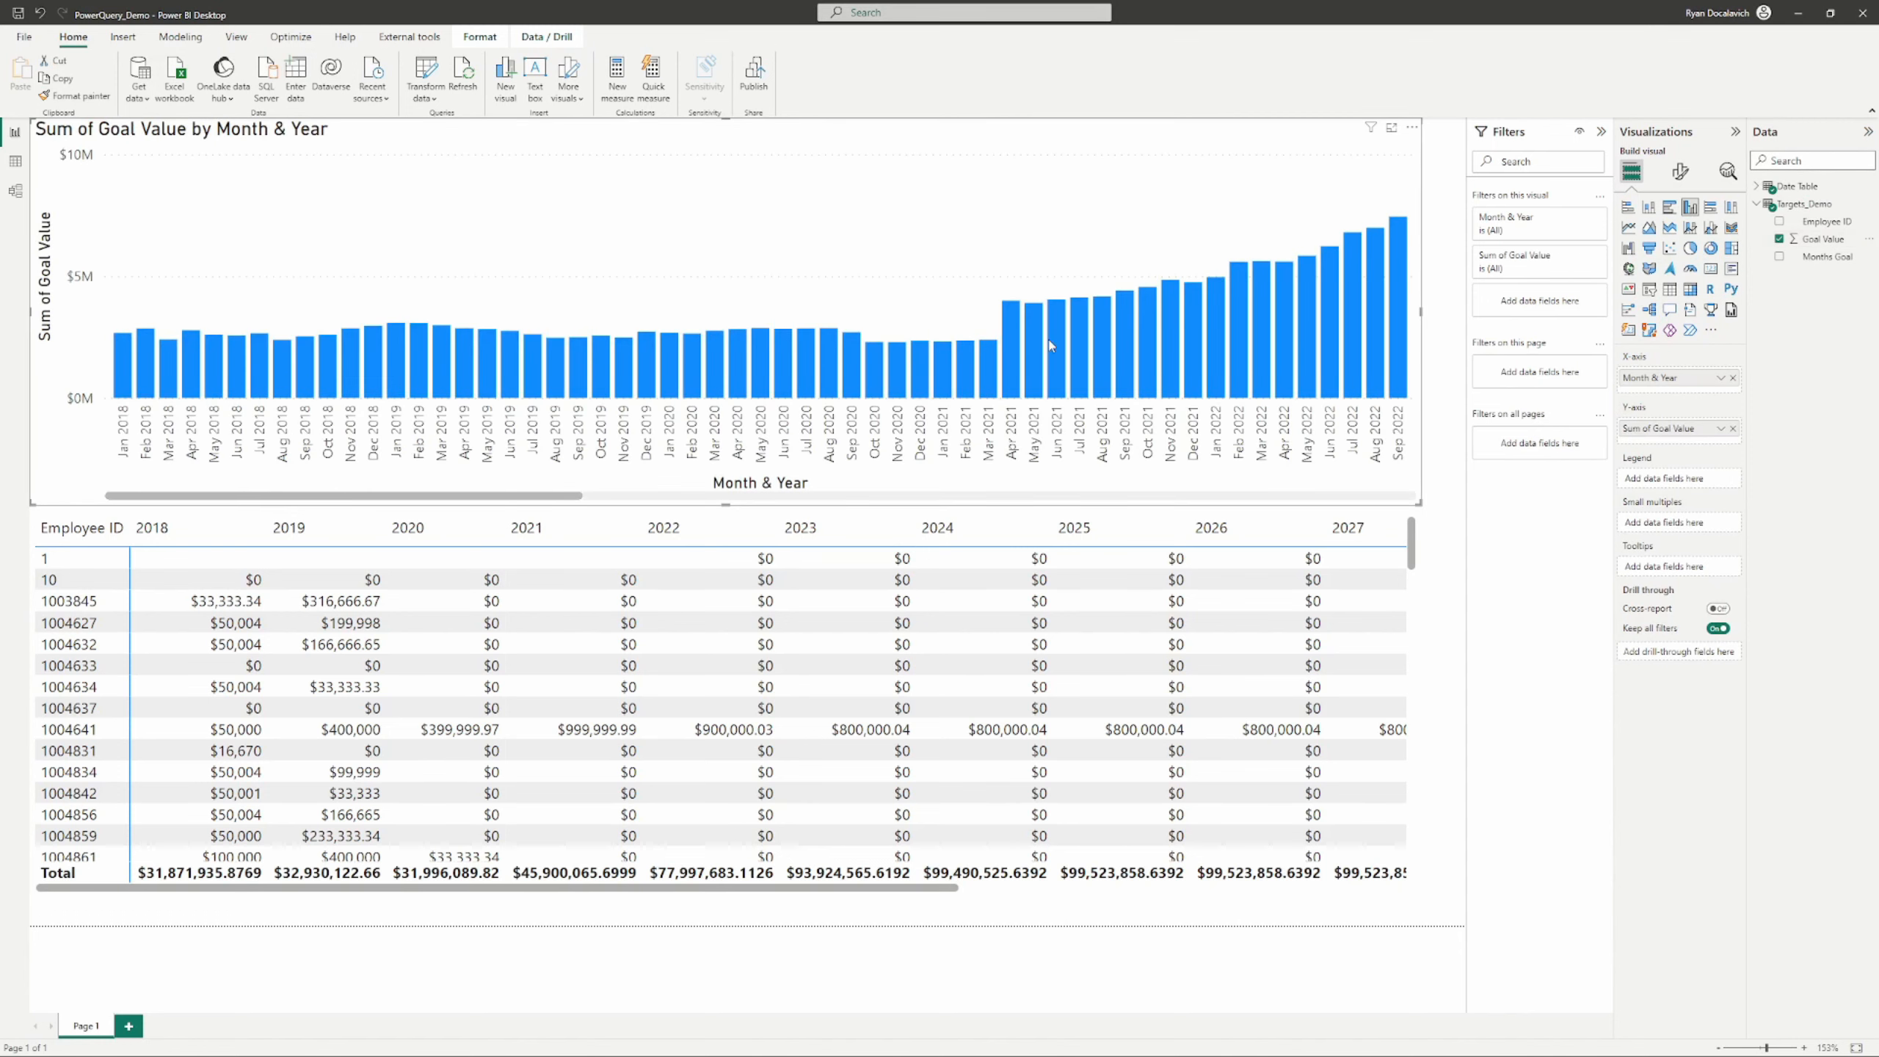
{"action": "left_click", "coordinate": [1455, 448]}
Step: Select an employee row in the matrix and set the matrix's interaction with the column chart to Filter
{"action": "left_click", "coordinate": [110, 667]}
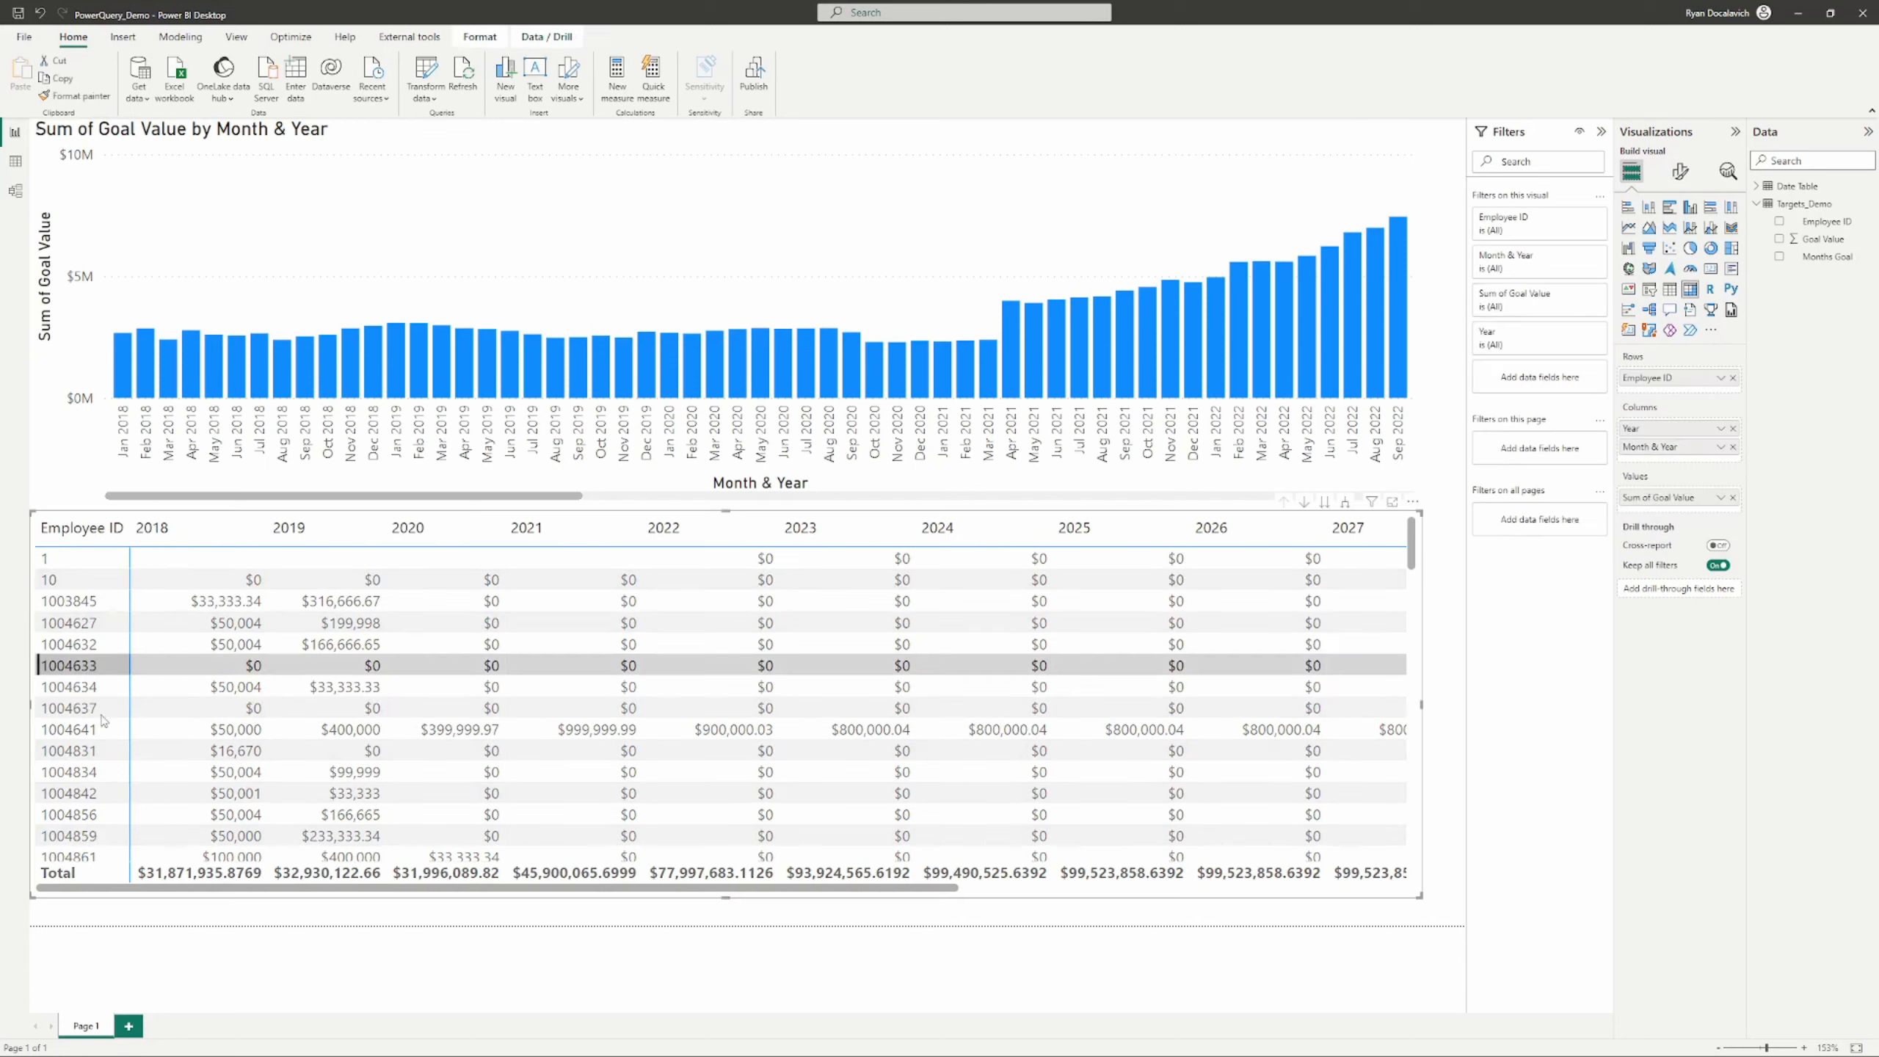
{"action": "left_click", "coordinate": [76, 728]}
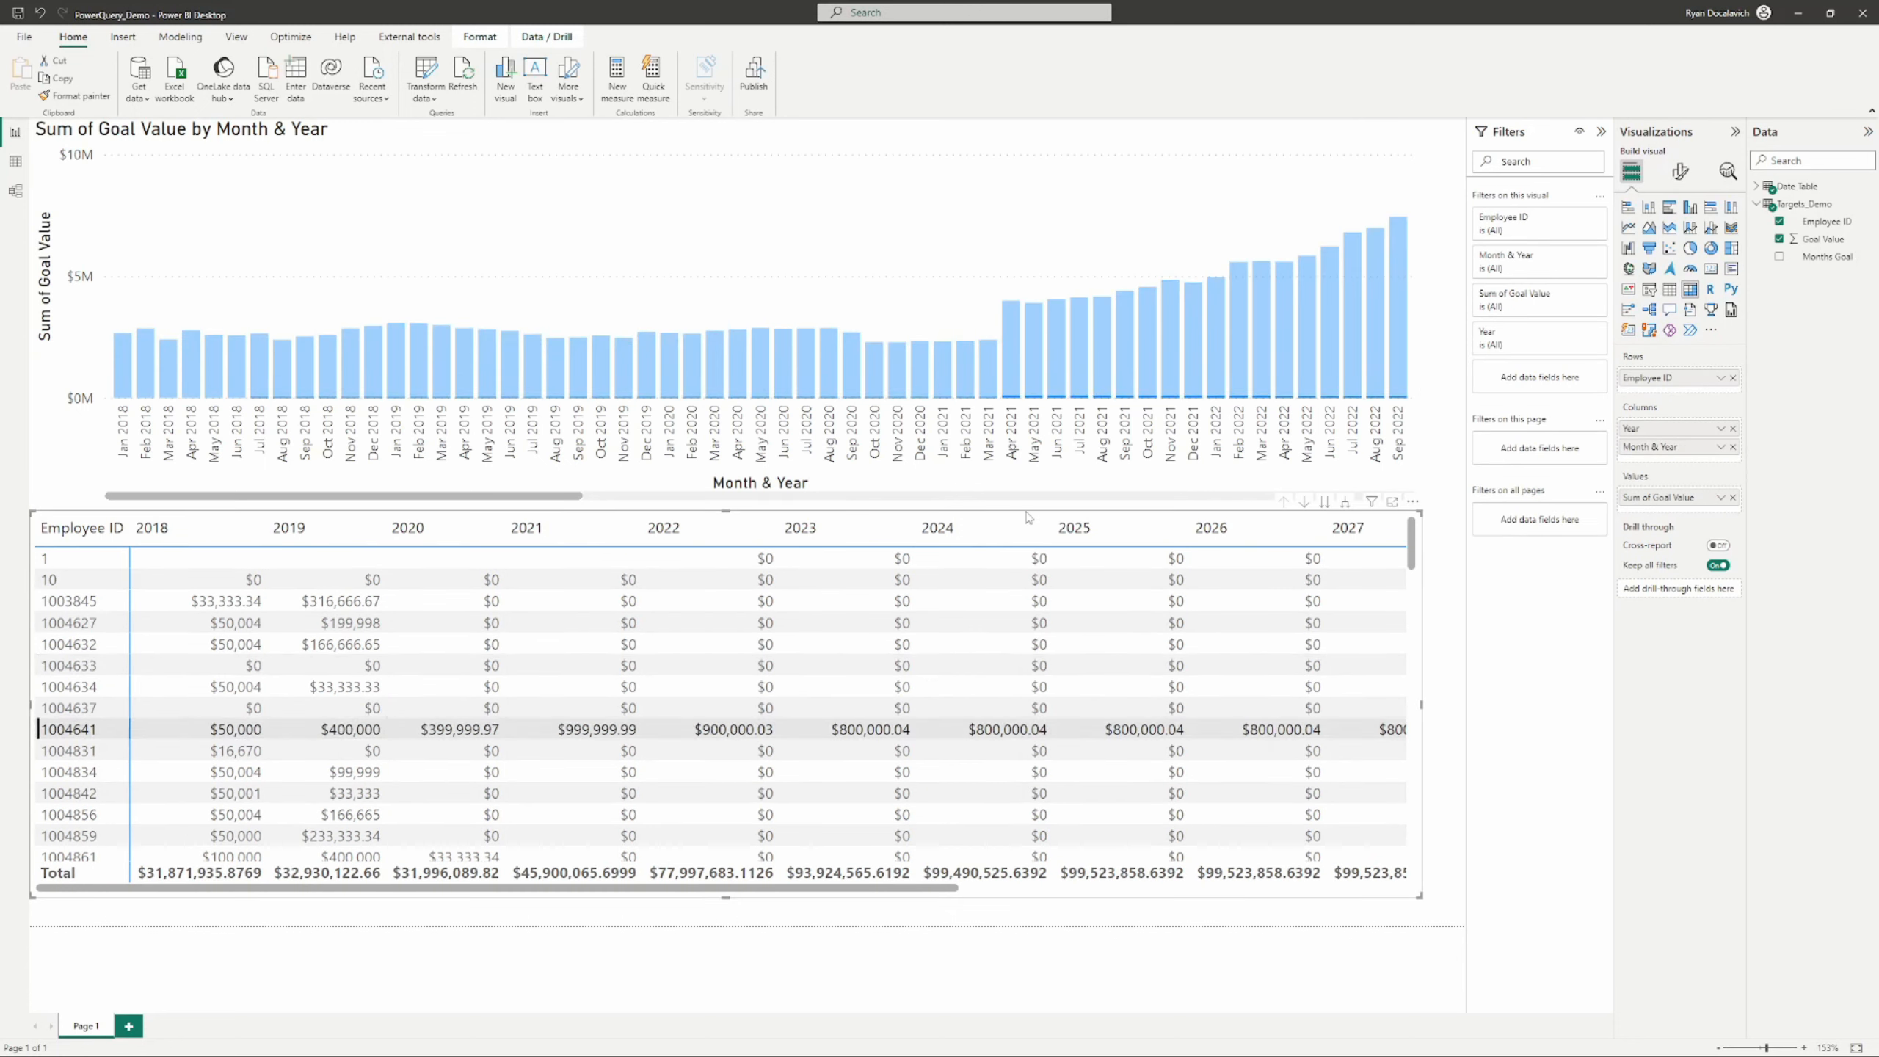
{"action": "left_click", "coordinate": [479, 36]}
{"action": "left_click", "coordinate": [30, 78]}
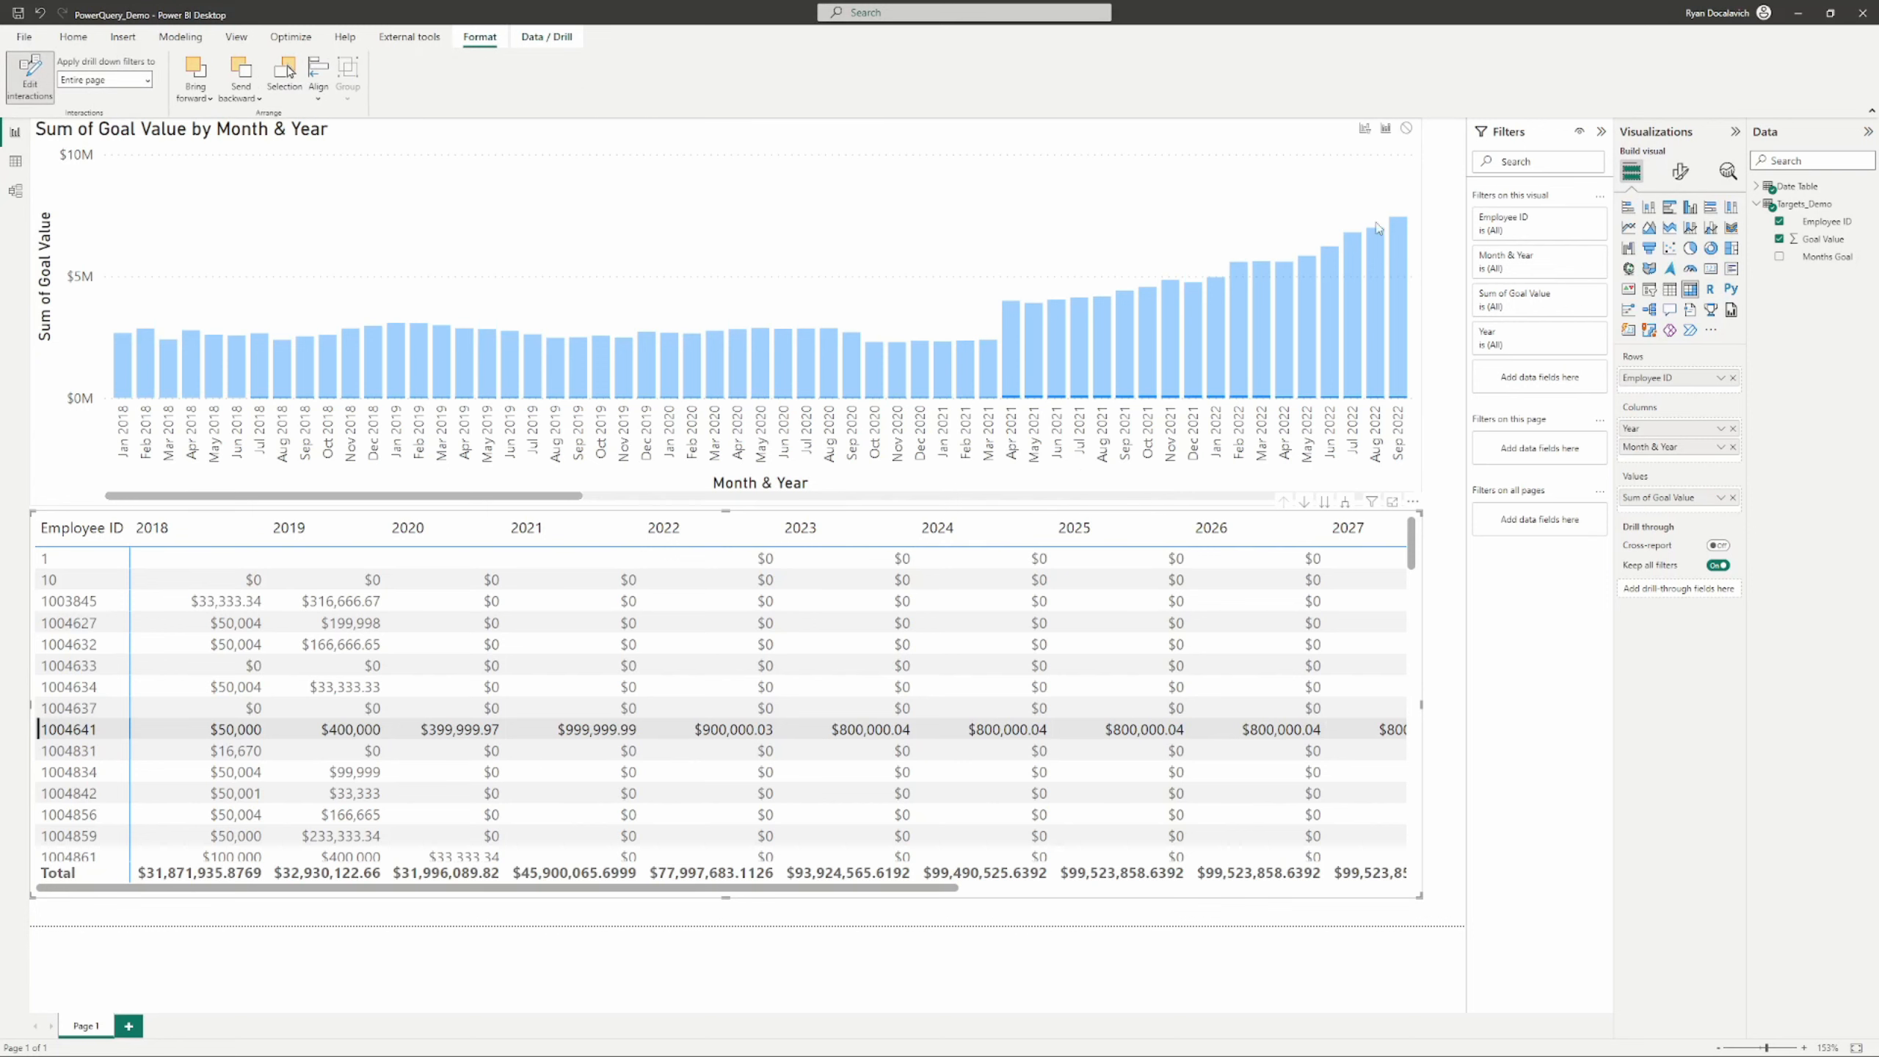
{"action": "left_click", "coordinate": [1366, 128]}
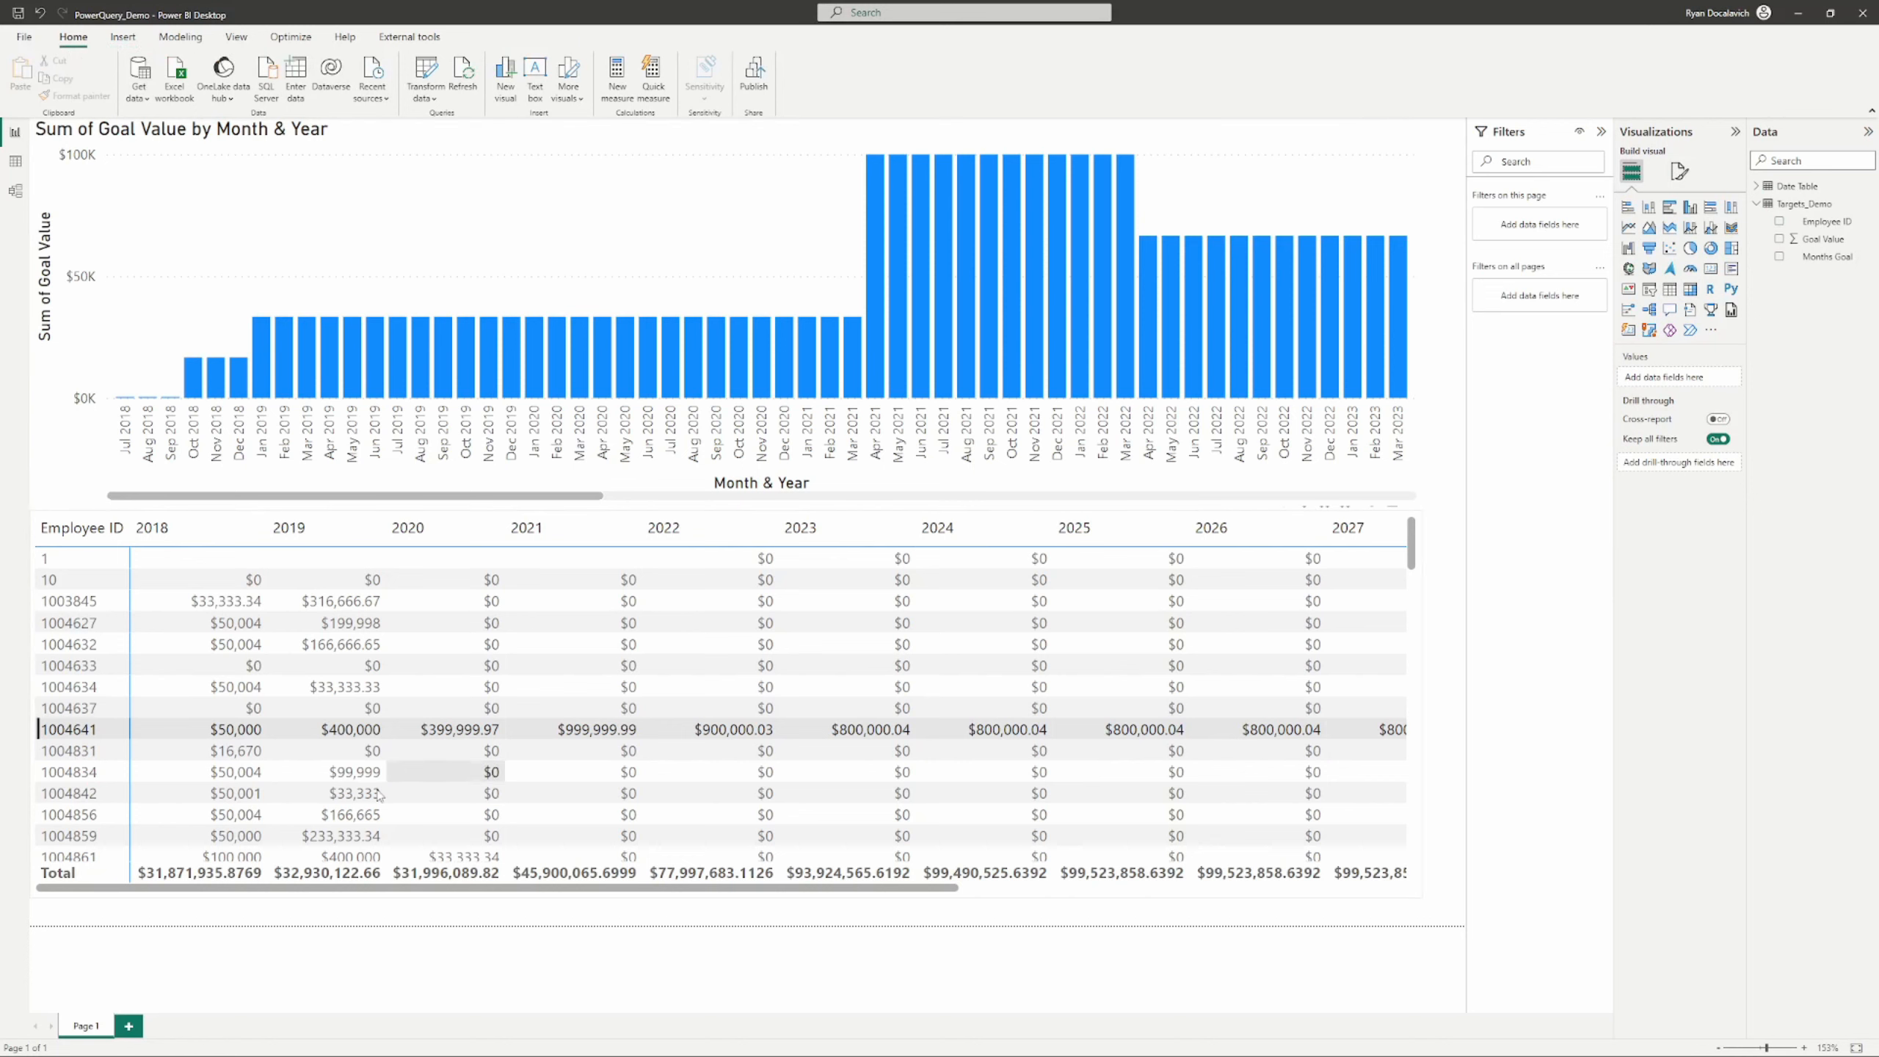
Step: Examine the monthly goals of several employees in the column chart by selecting their rows in the matrix
{"action": "left_click", "coordinate": [80, 644]}
{"action": "left_click", "coordinate": [83, 622]}
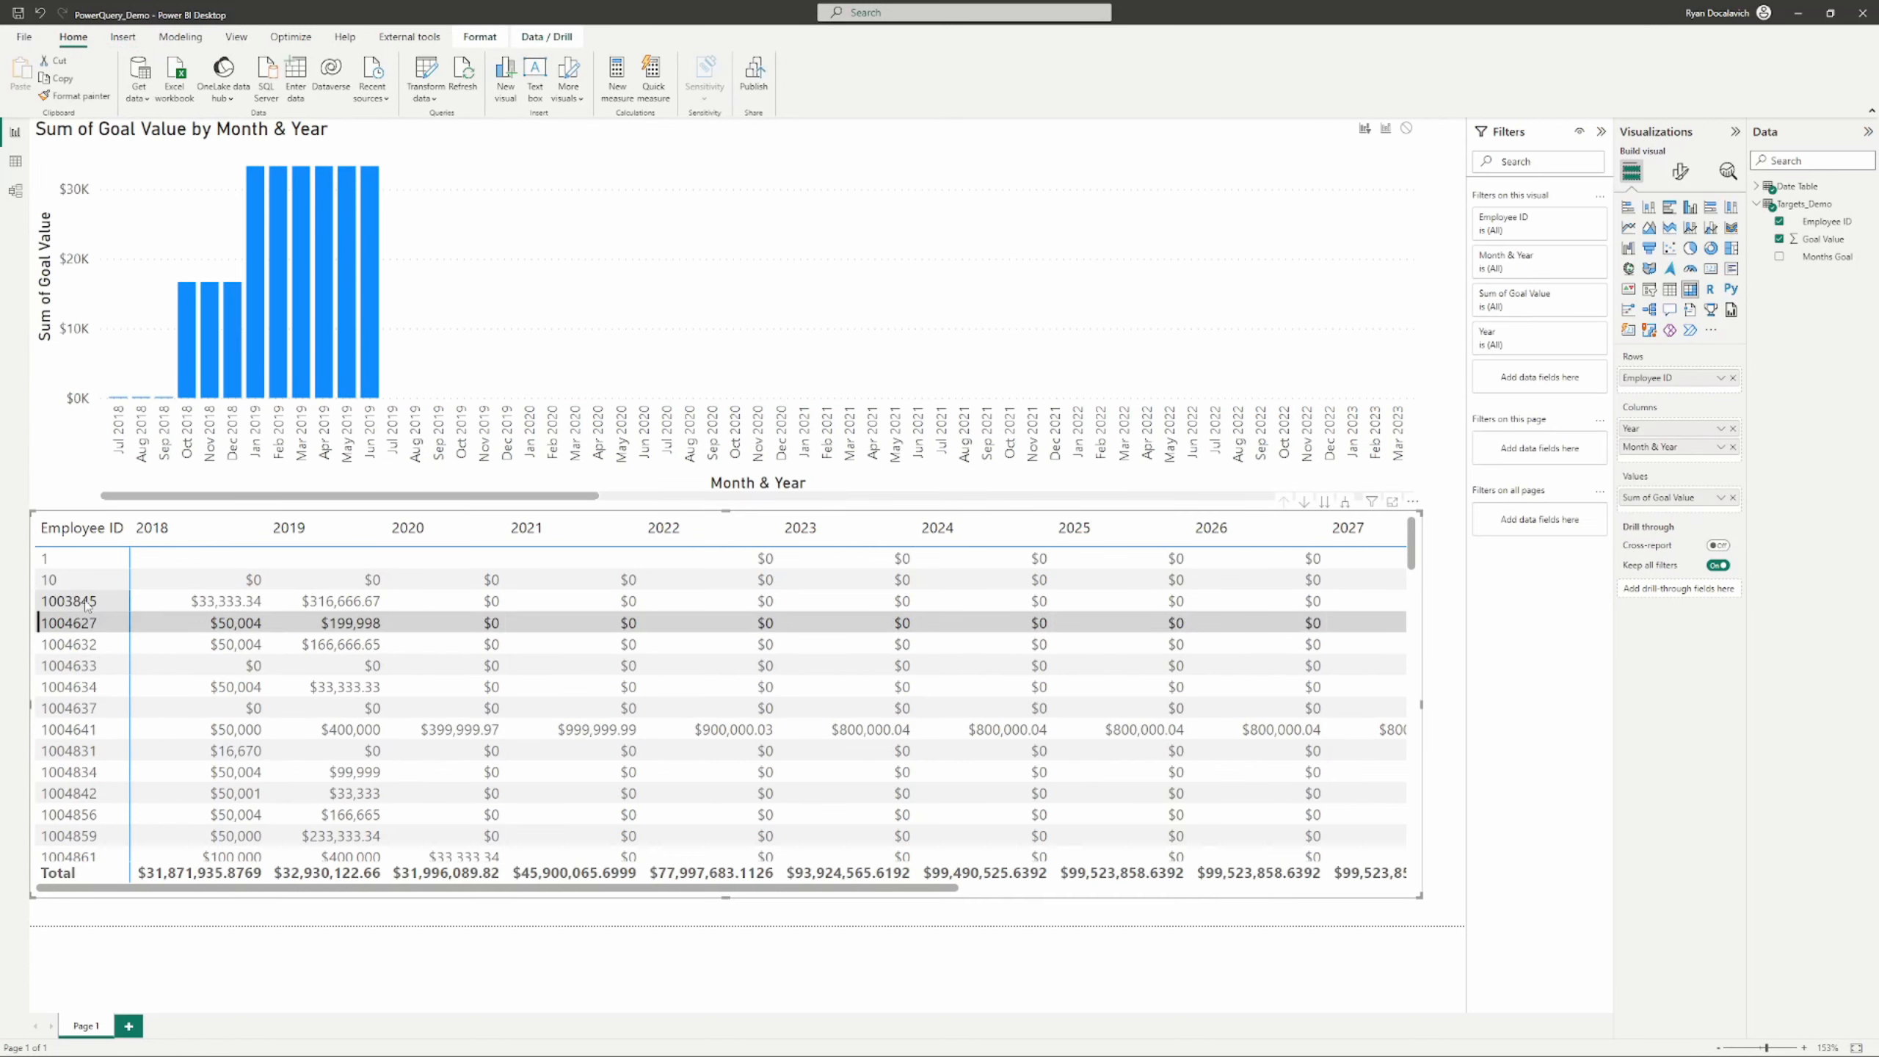
{"action": "left_click", "coordinate": [78, 601]}
{"action": "left_click", "coordinate": [81, 644]}
{"action": "left_click", "coordinate": [166, 833]}
{"action": "scroll", "coordinate": [169, 821], "scroll_direction": "down", "scroll_amount": 3}
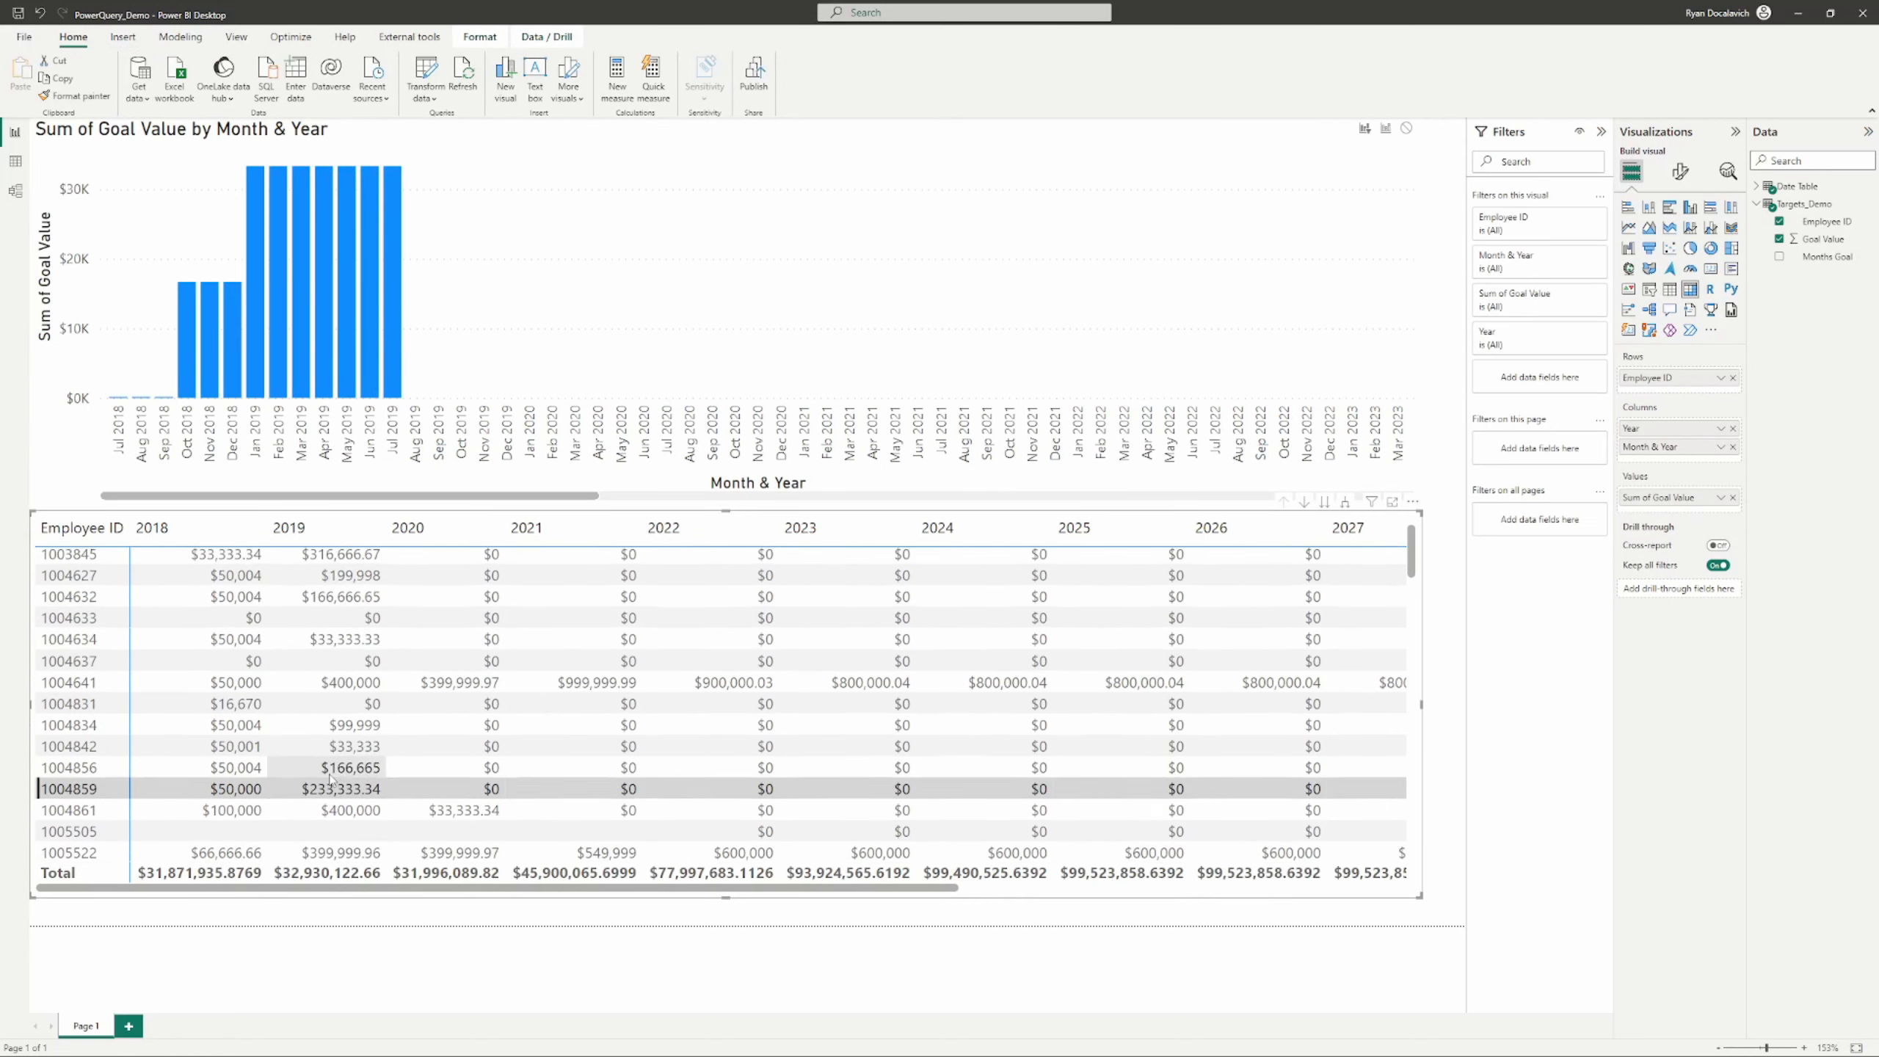
{"action": "left_click", "coordinate": [74, 775]}
{"action": "left_click", "coordinate": [72, 754]}
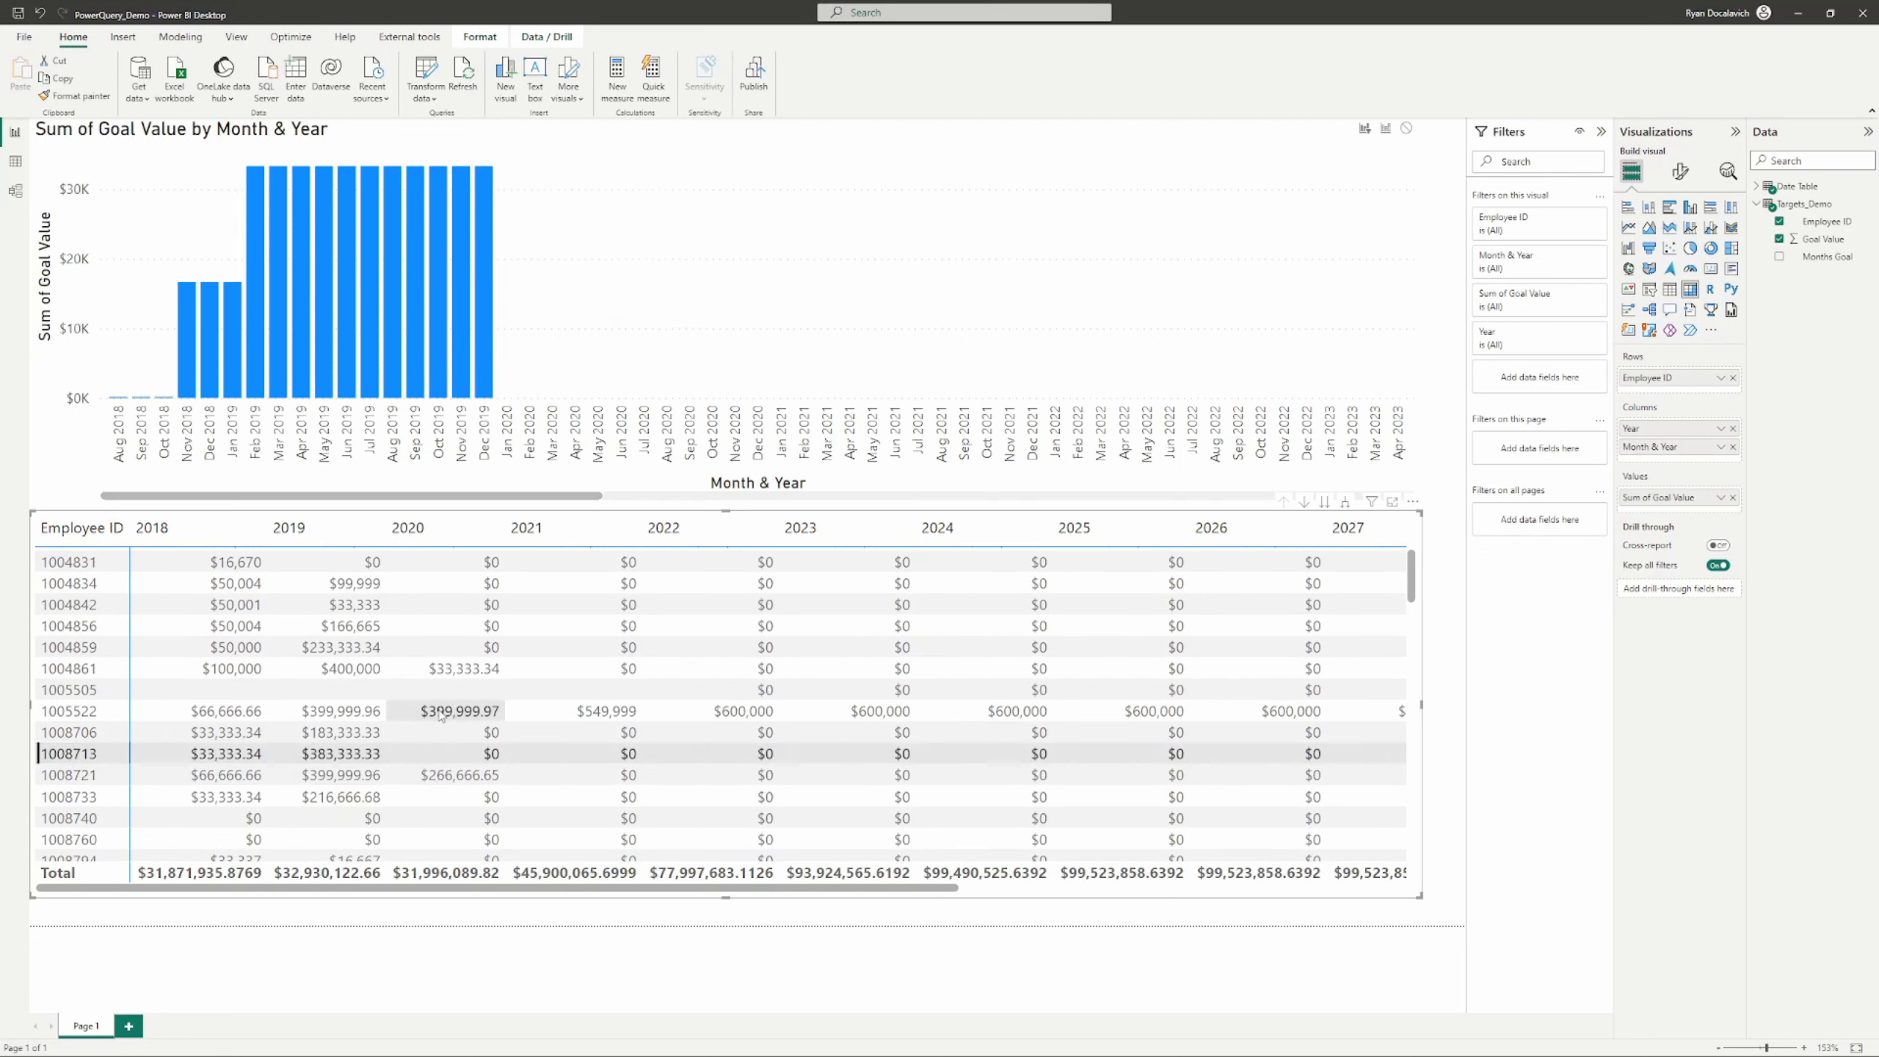